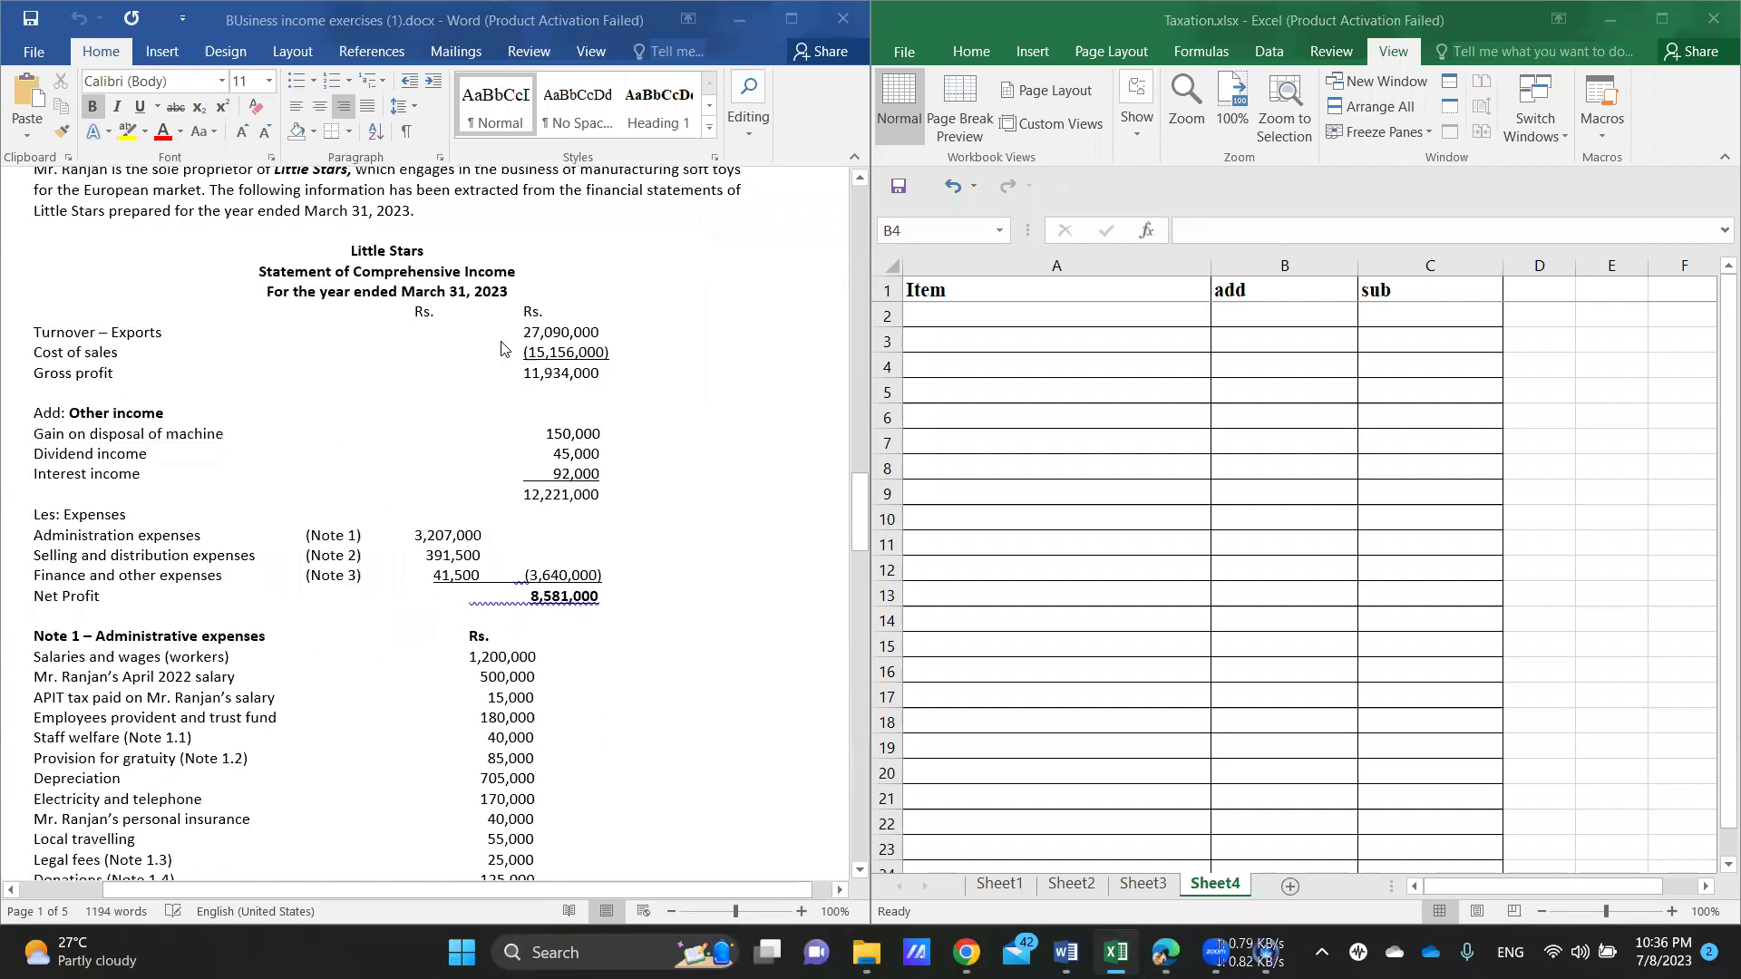
Step: In the Excel sheet, enter Net Profit as the item in A3 with 8581000 in the add column
scroll(503, 348, up, 1)
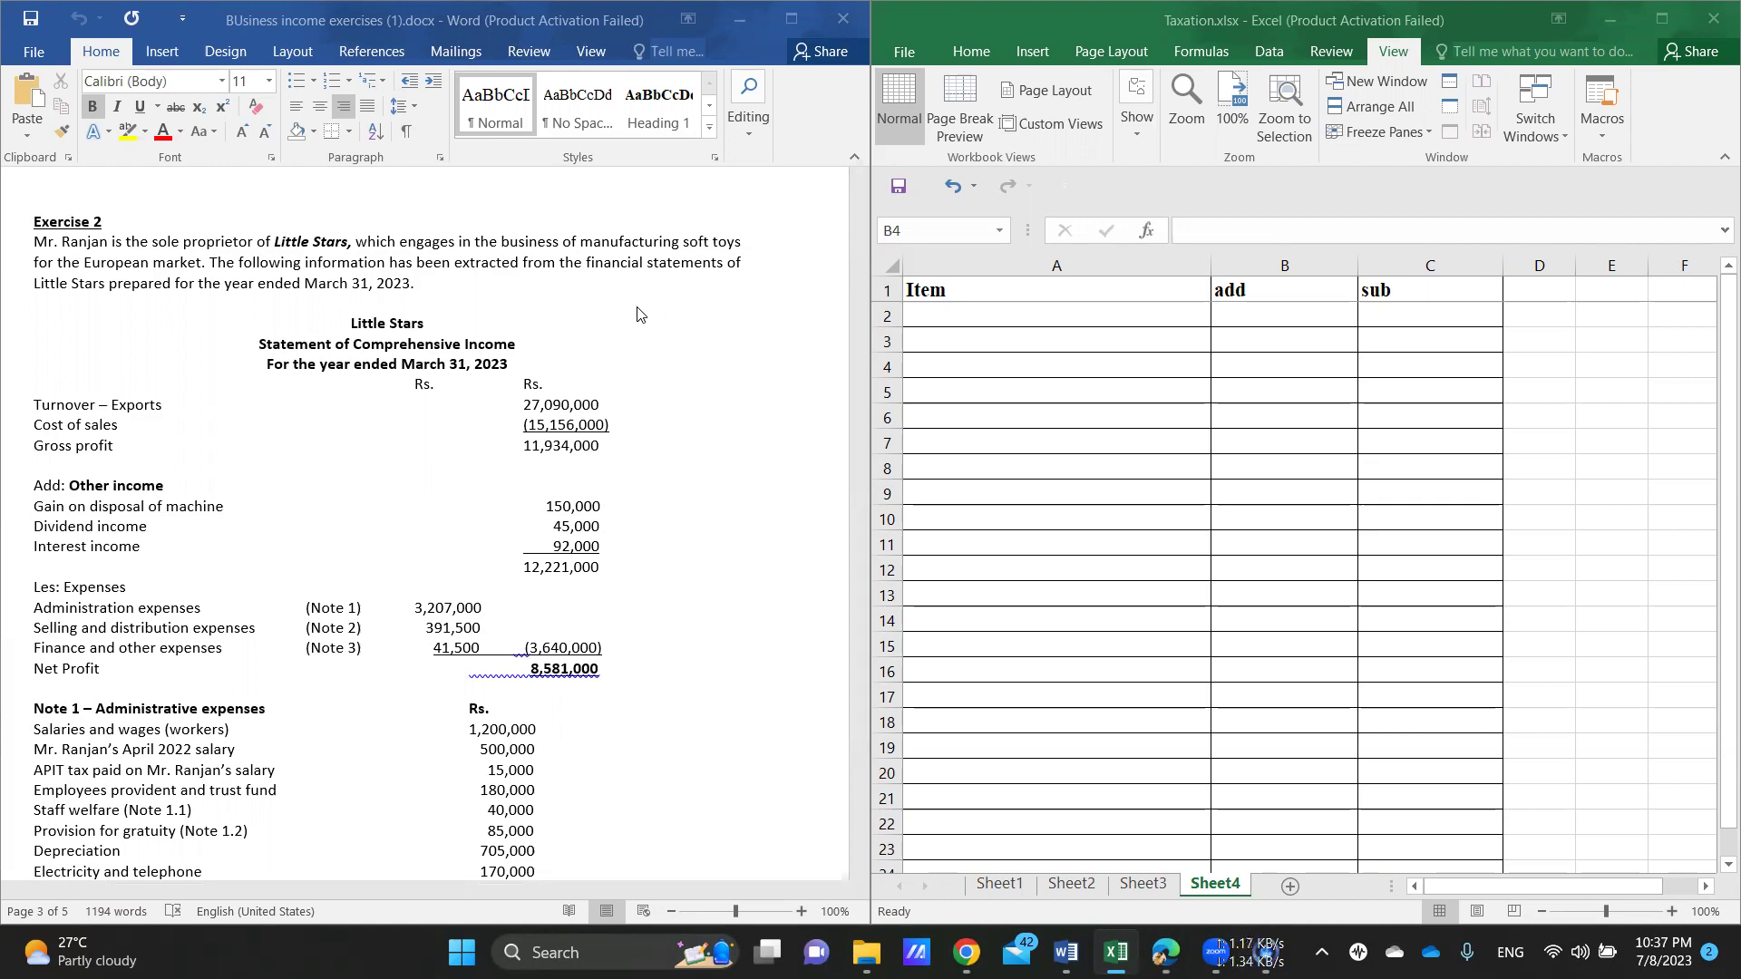
click(1020, 351)
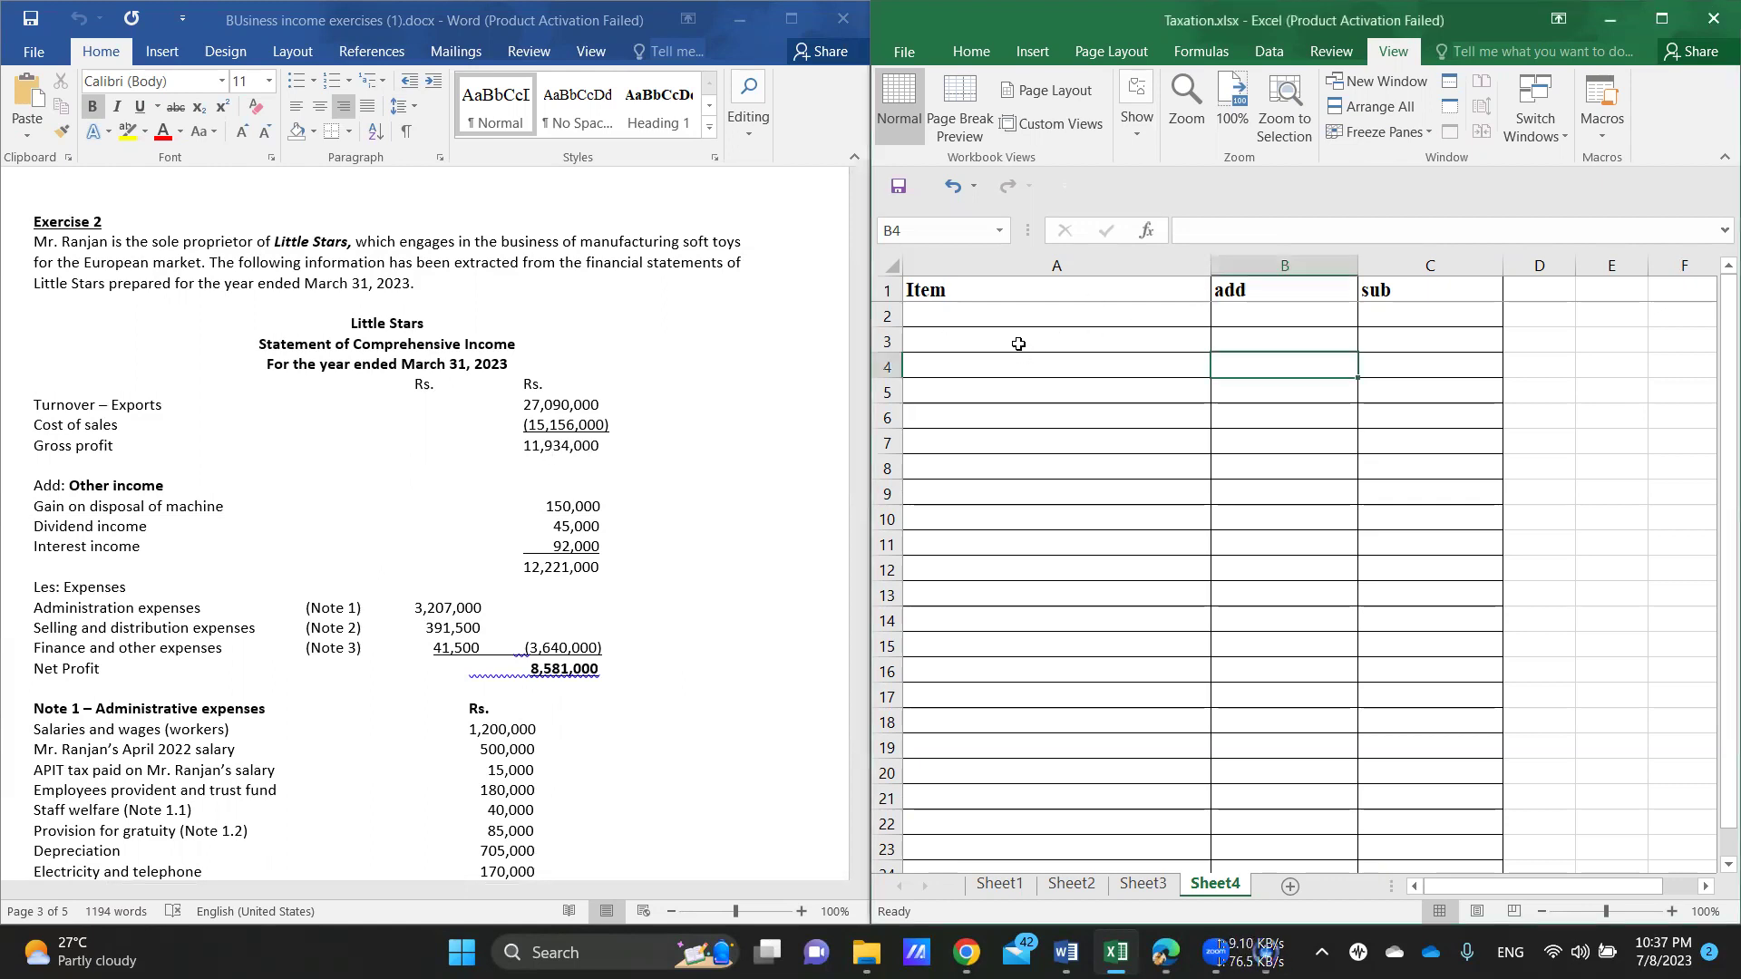
click(1005, 338)
text(Net P)
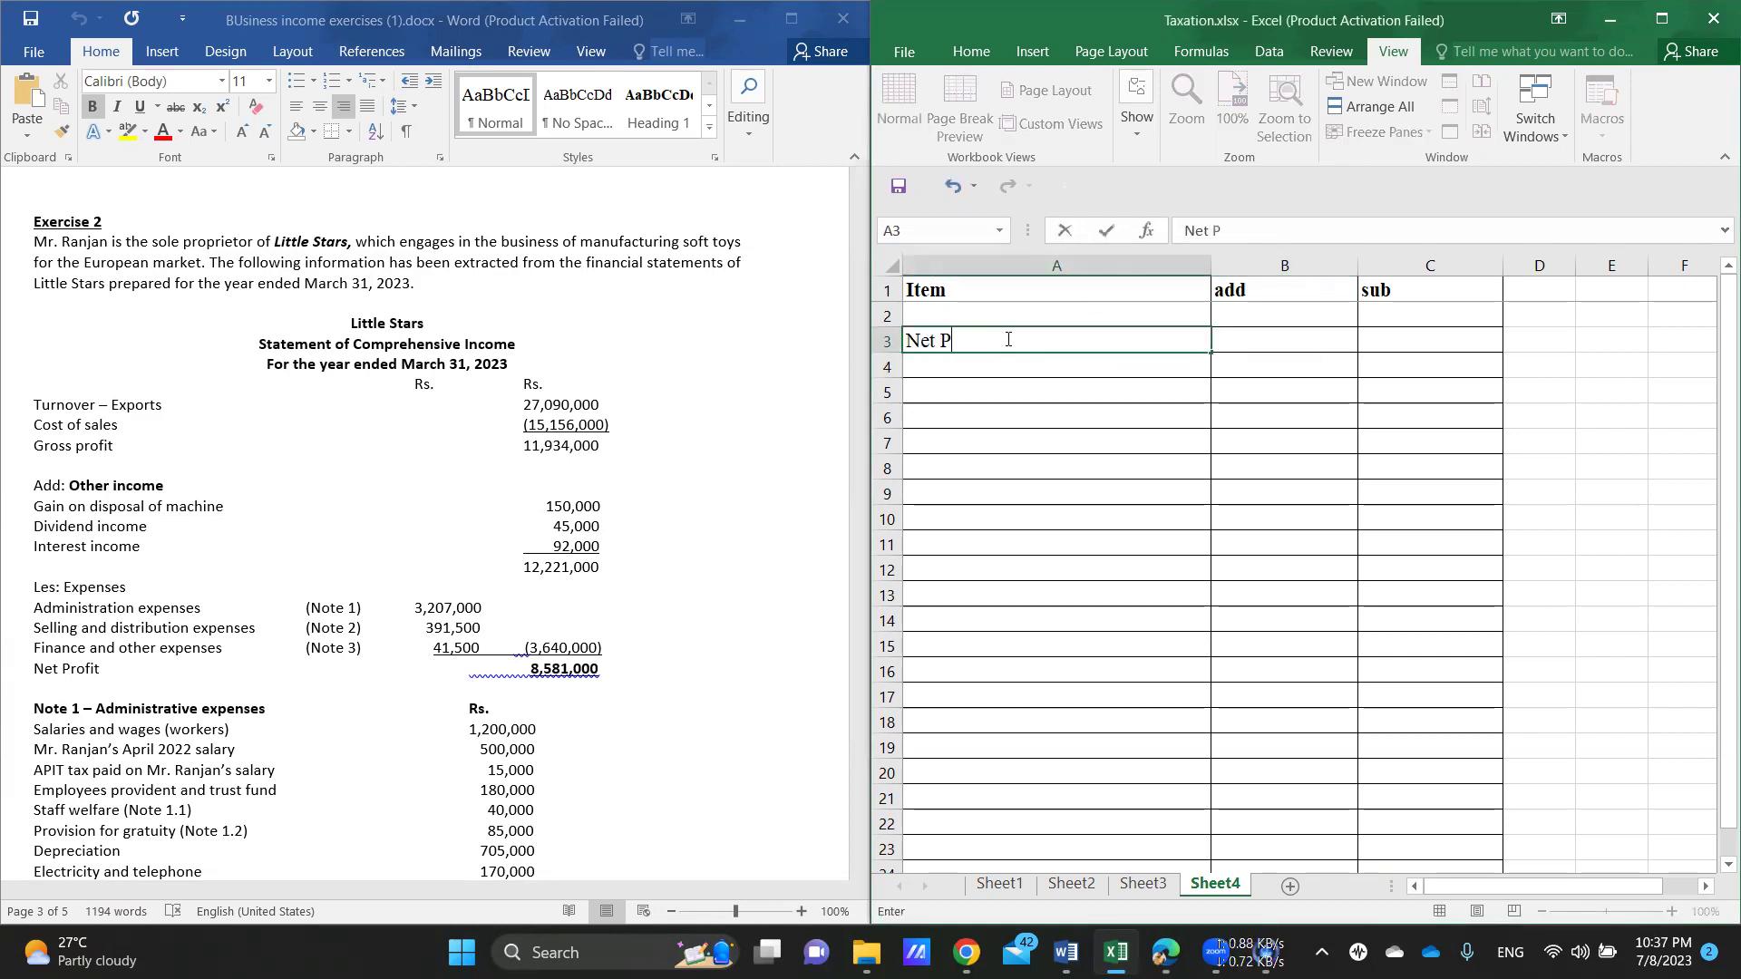
text(rofit)
click(1250, 343)
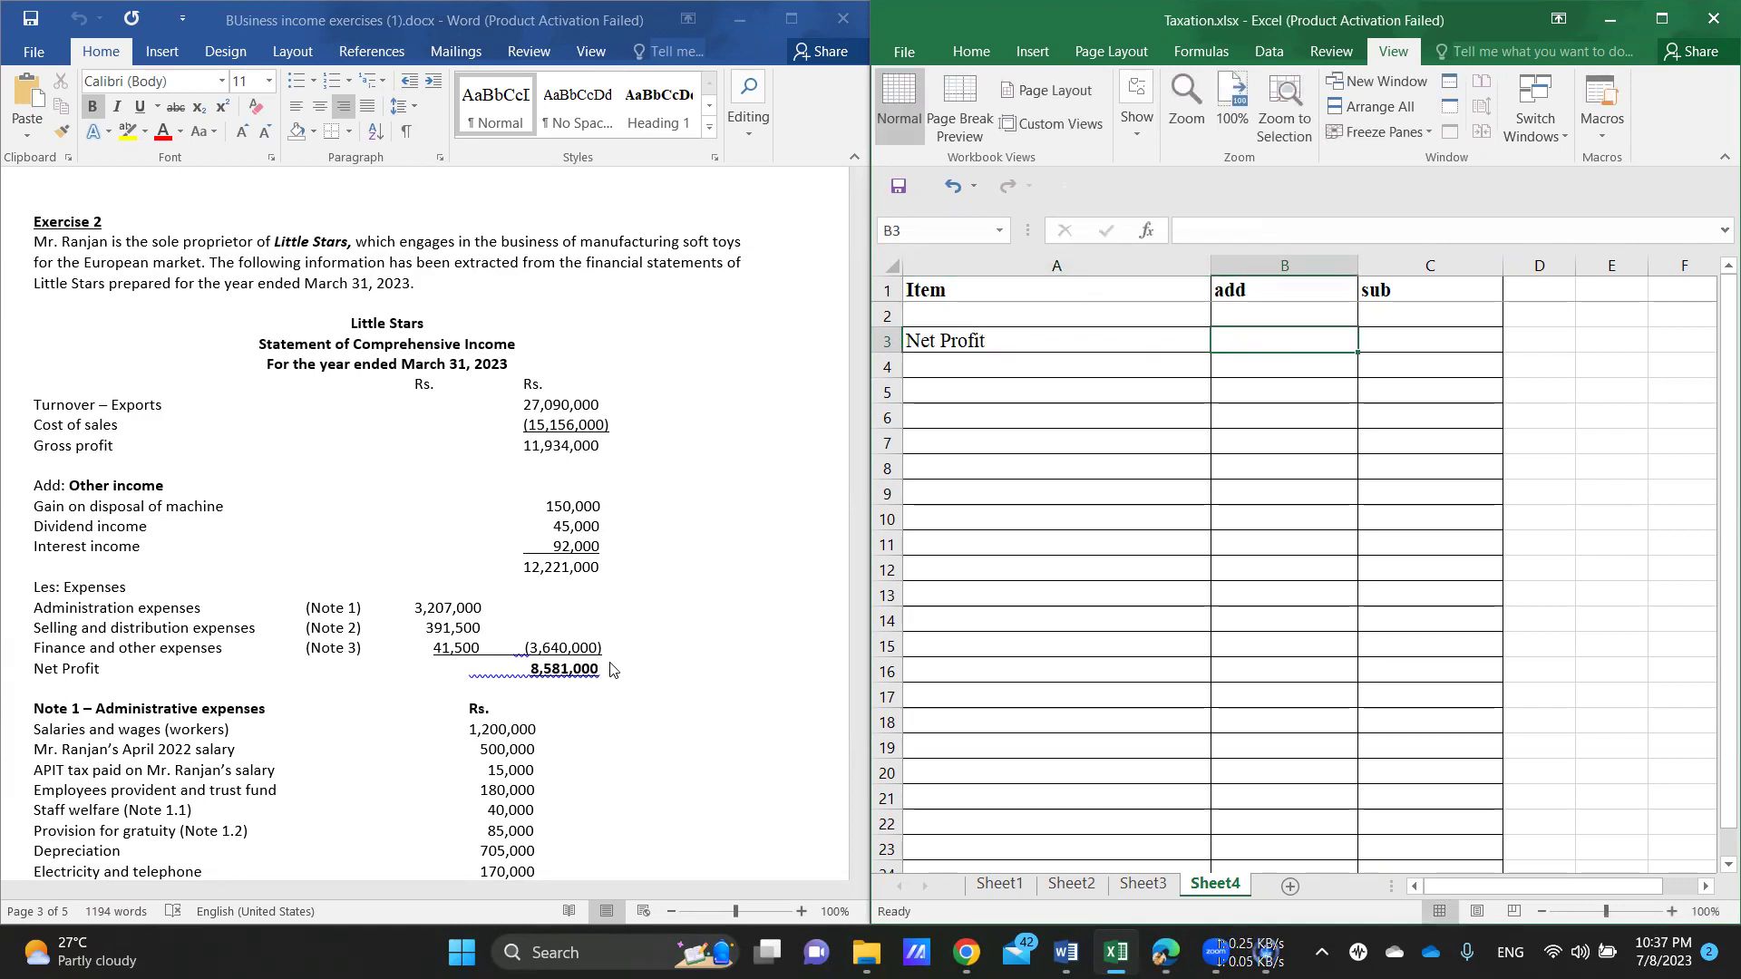
text(8)
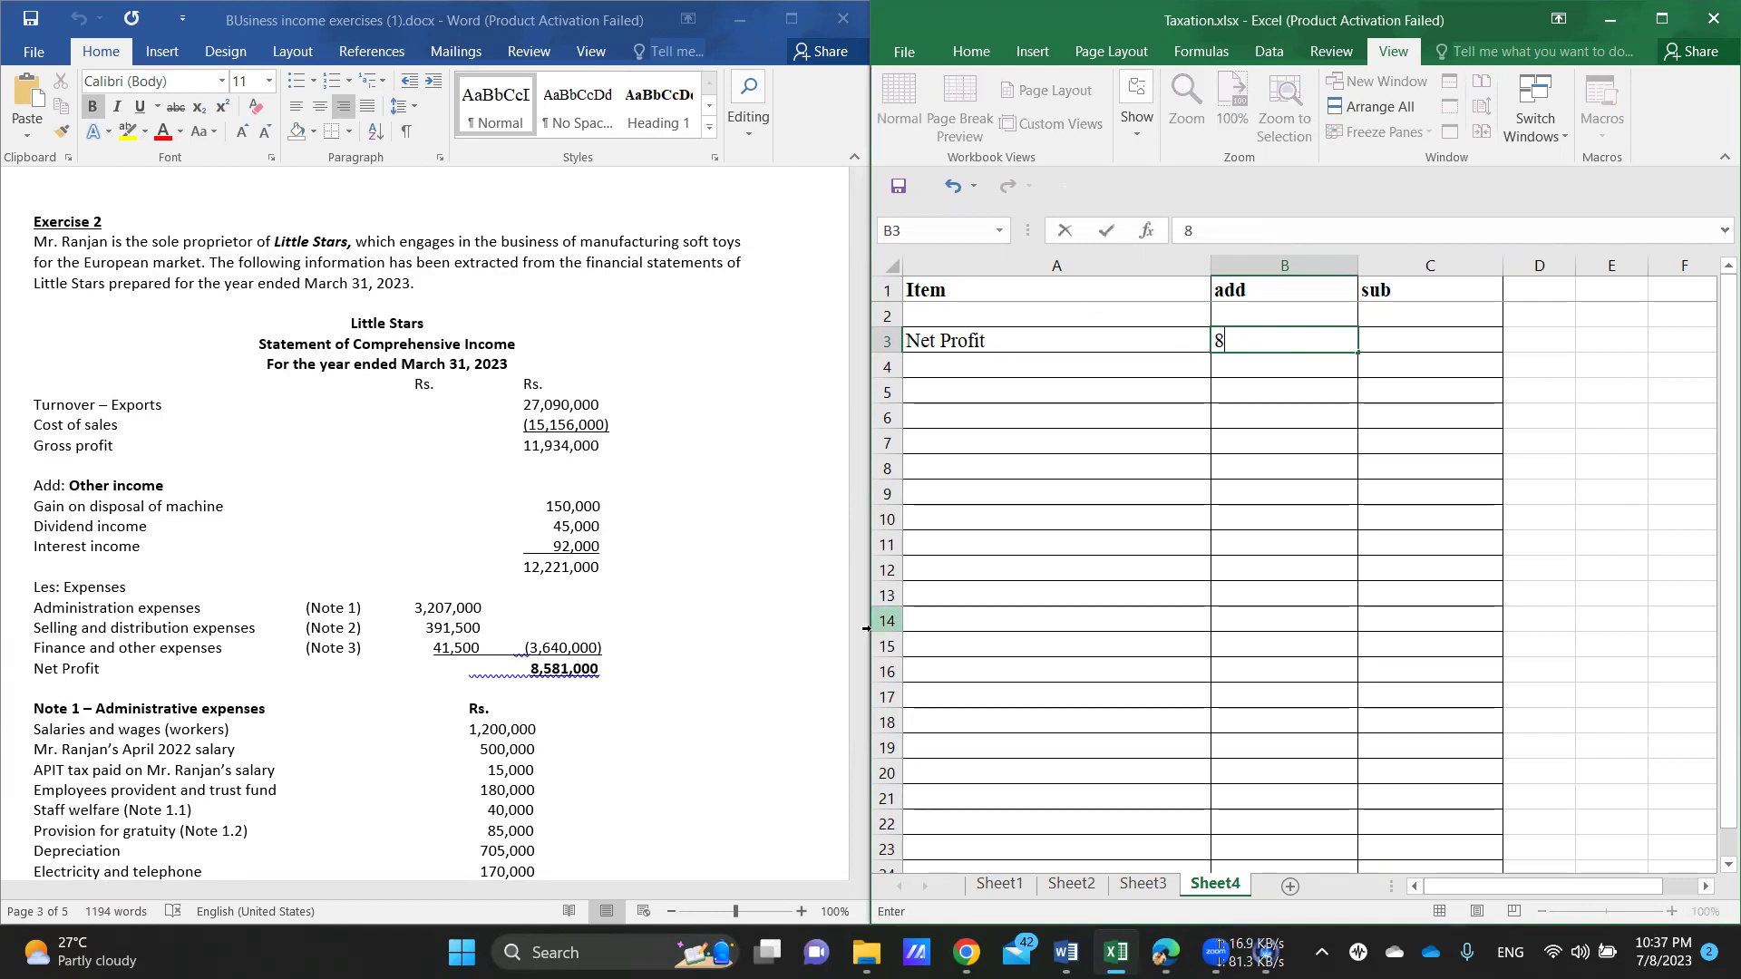
text(581000)
key(Return)
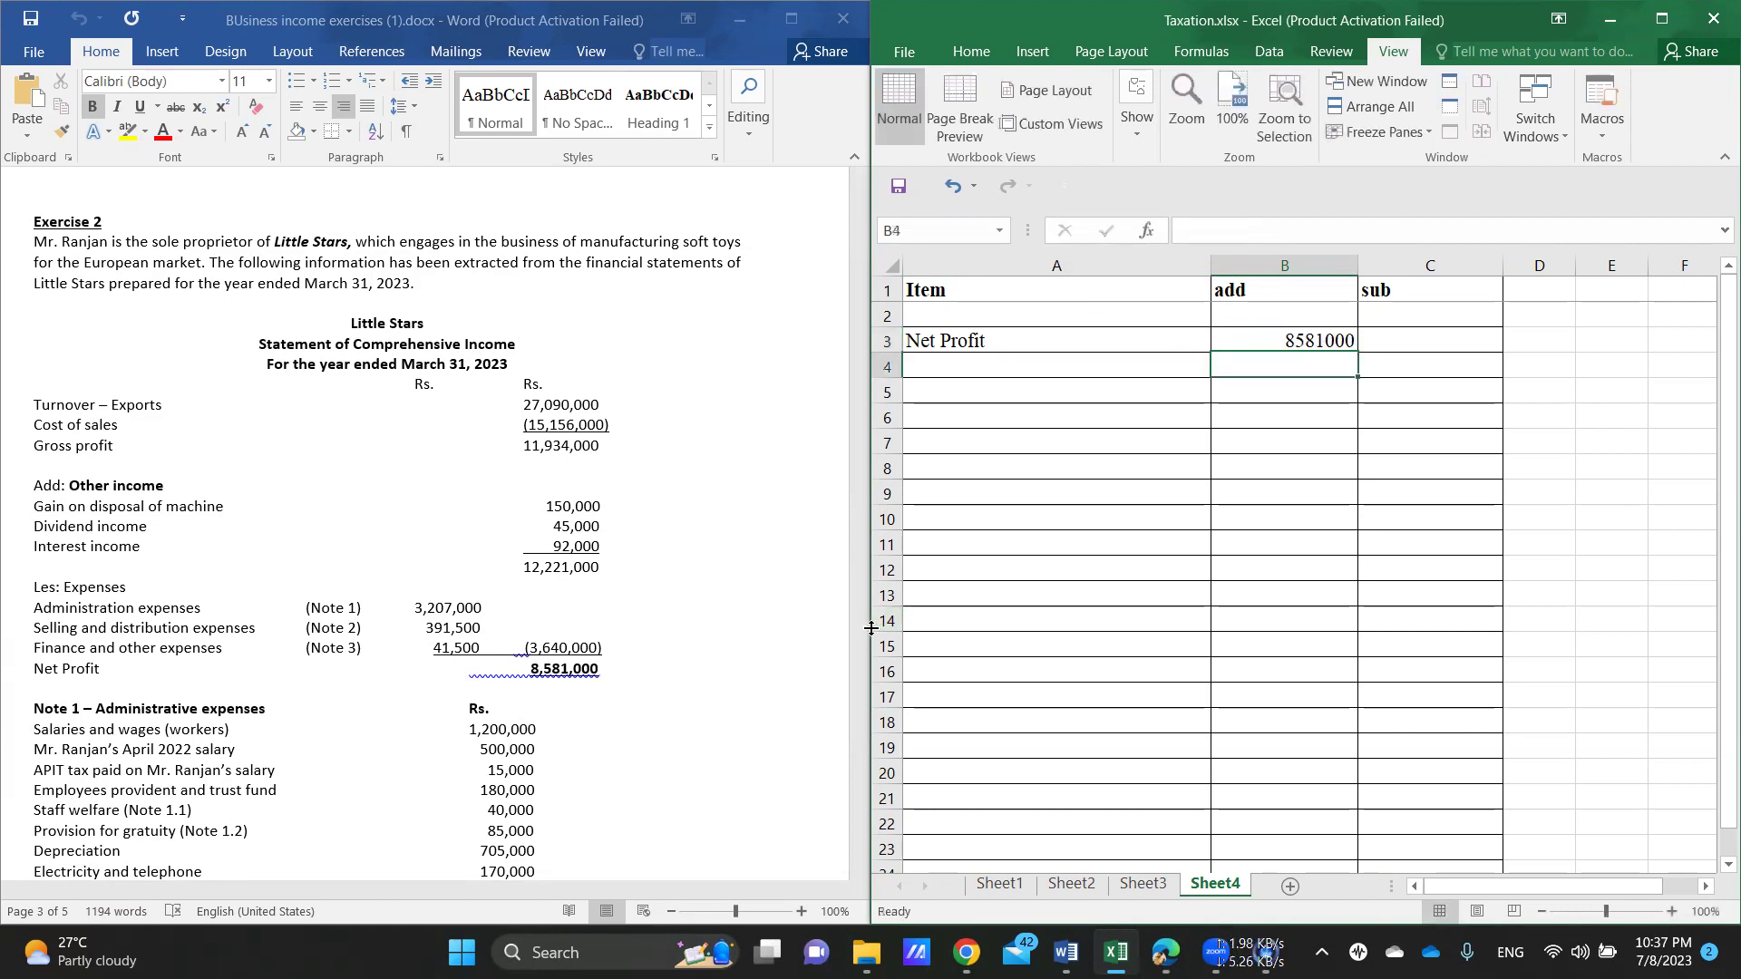
Step: Apply comma number formatting with two decimals to the whole add and sub columns
click(1287, 264)
drag(1287, 264, 1414, 264)
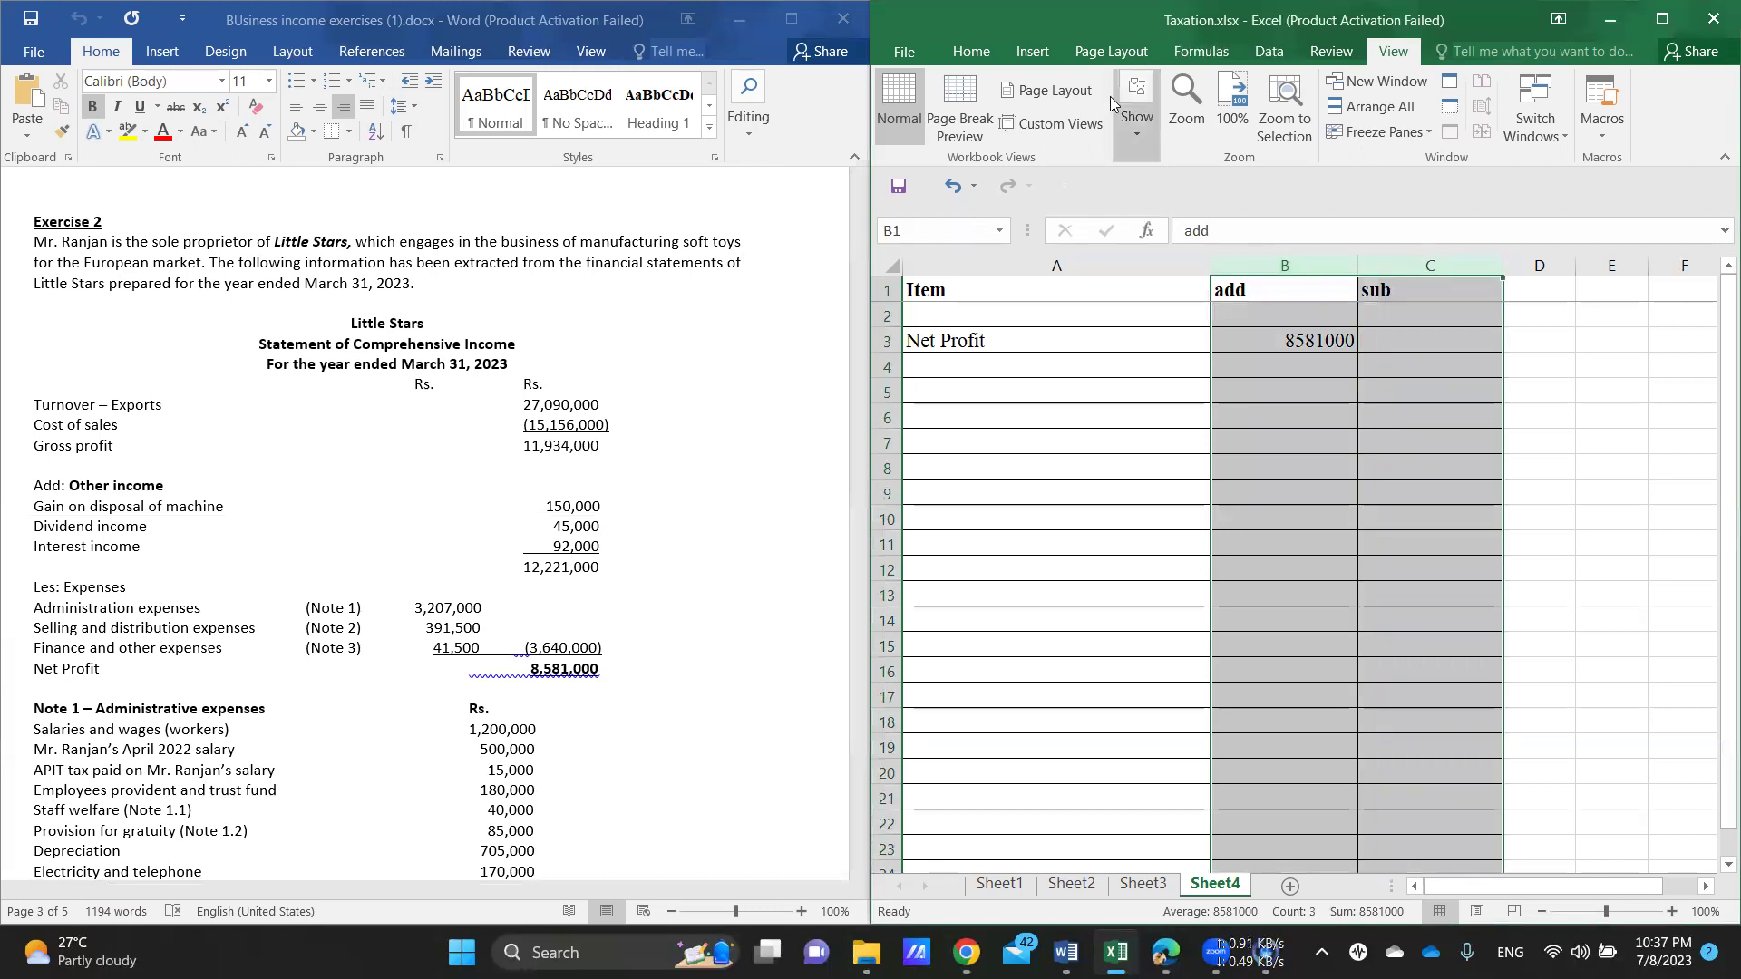
key(alt+n)
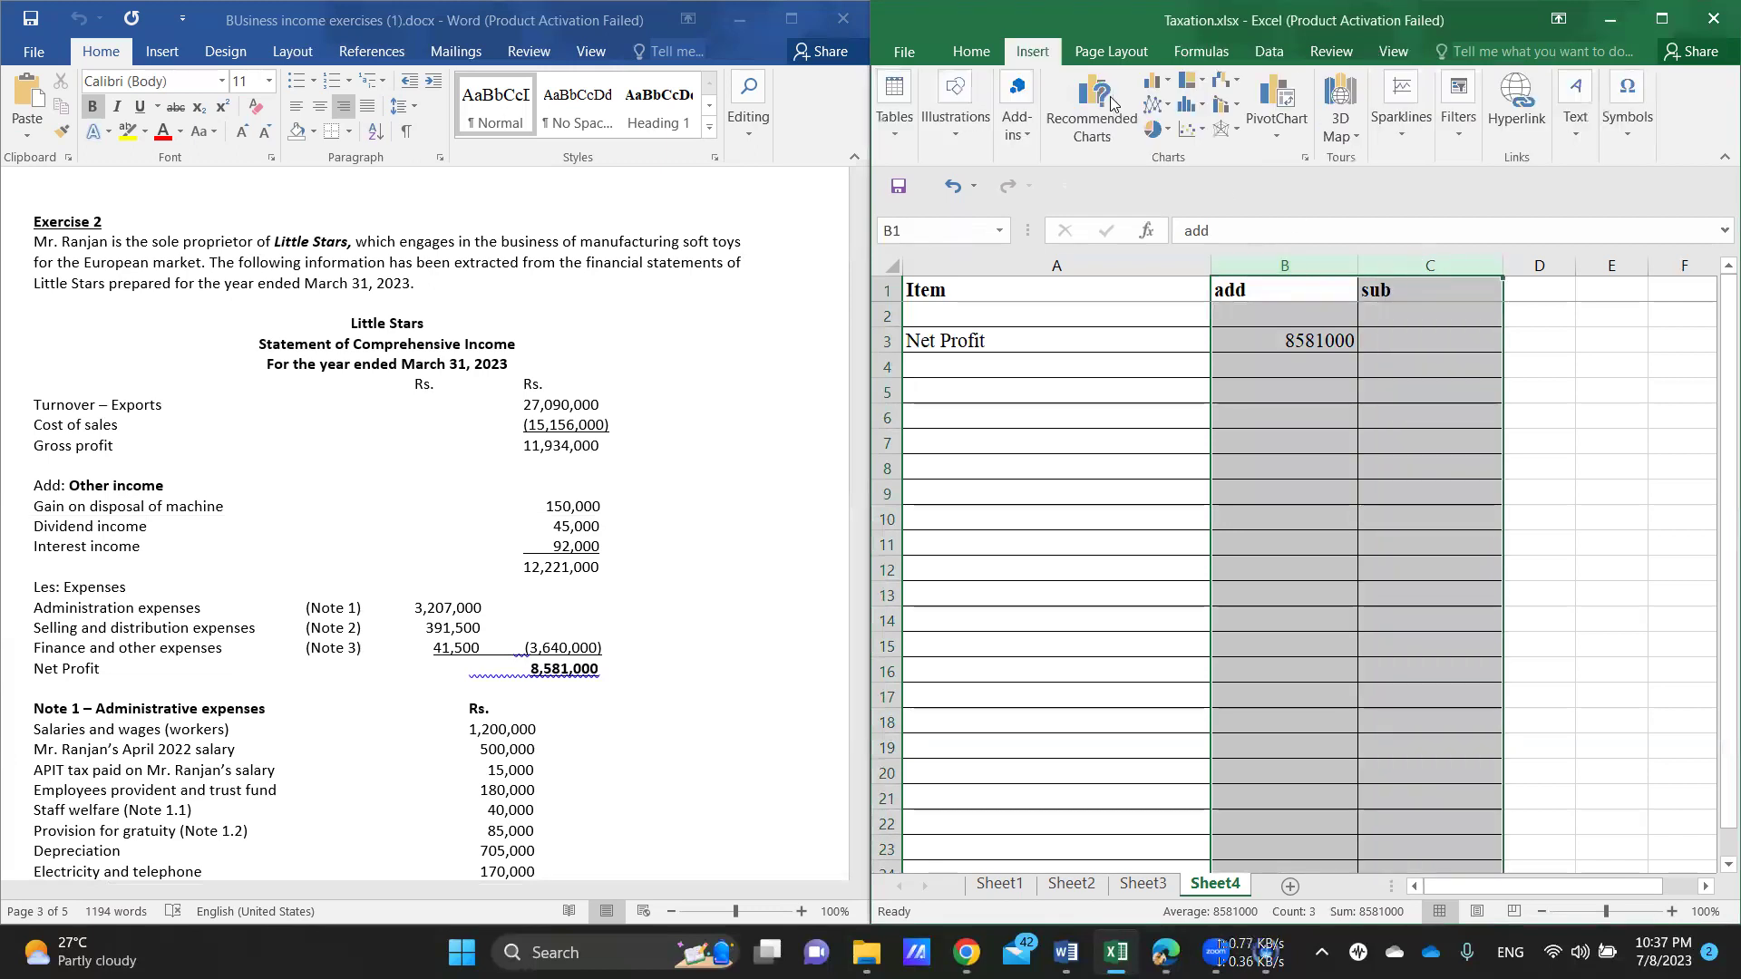
scroll(1111, 103, up, 1)
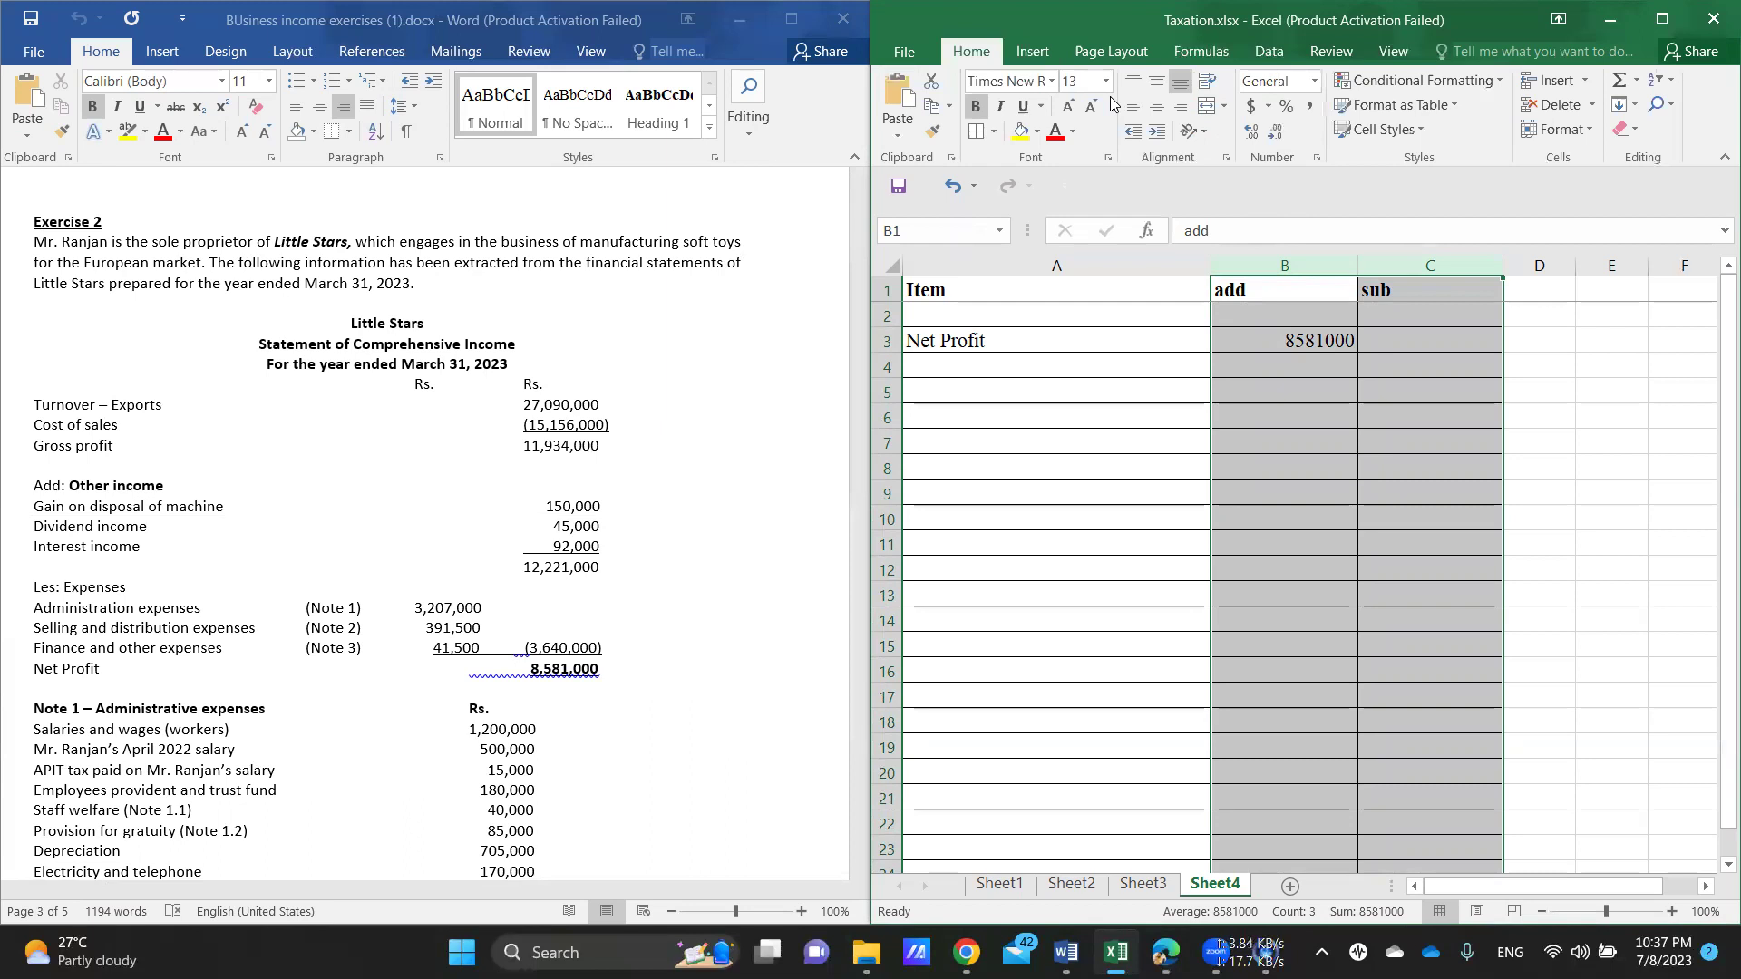
click(1309, 109)
Step: Enter Salaries as the item in A4, following the Note 1 administrative expenses list
click(1006, 364)
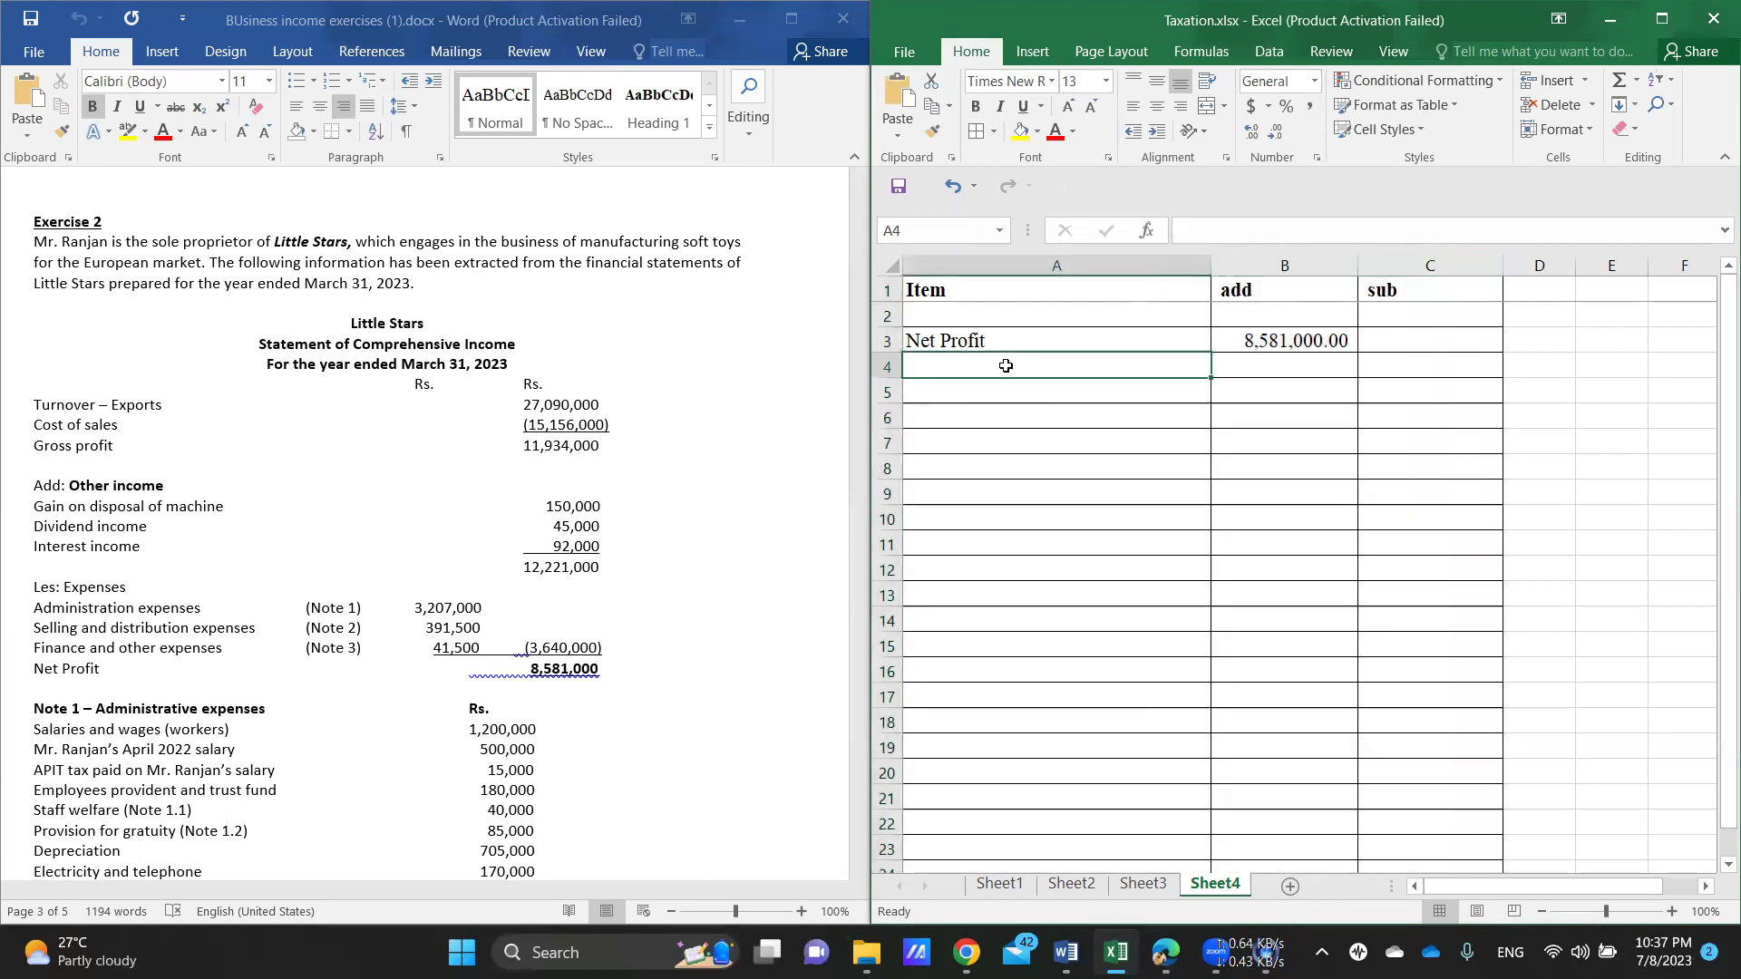
scroll(353, 489, down, 3)
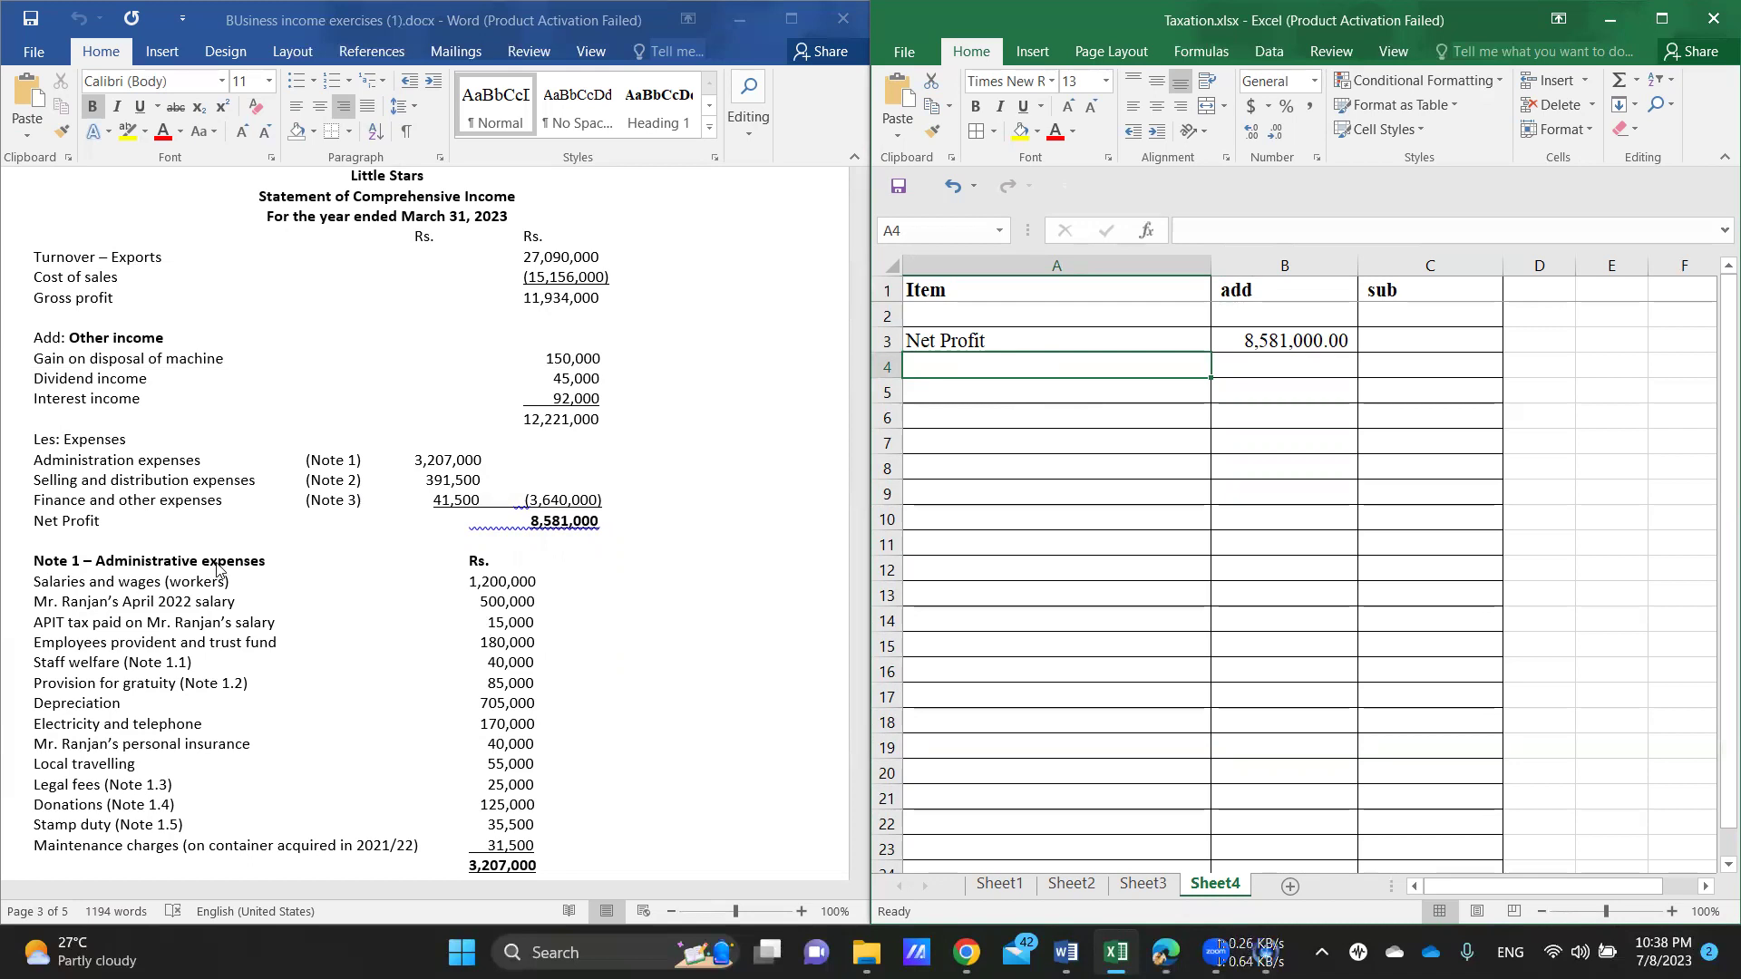
scroll(354, 601, down, 3)
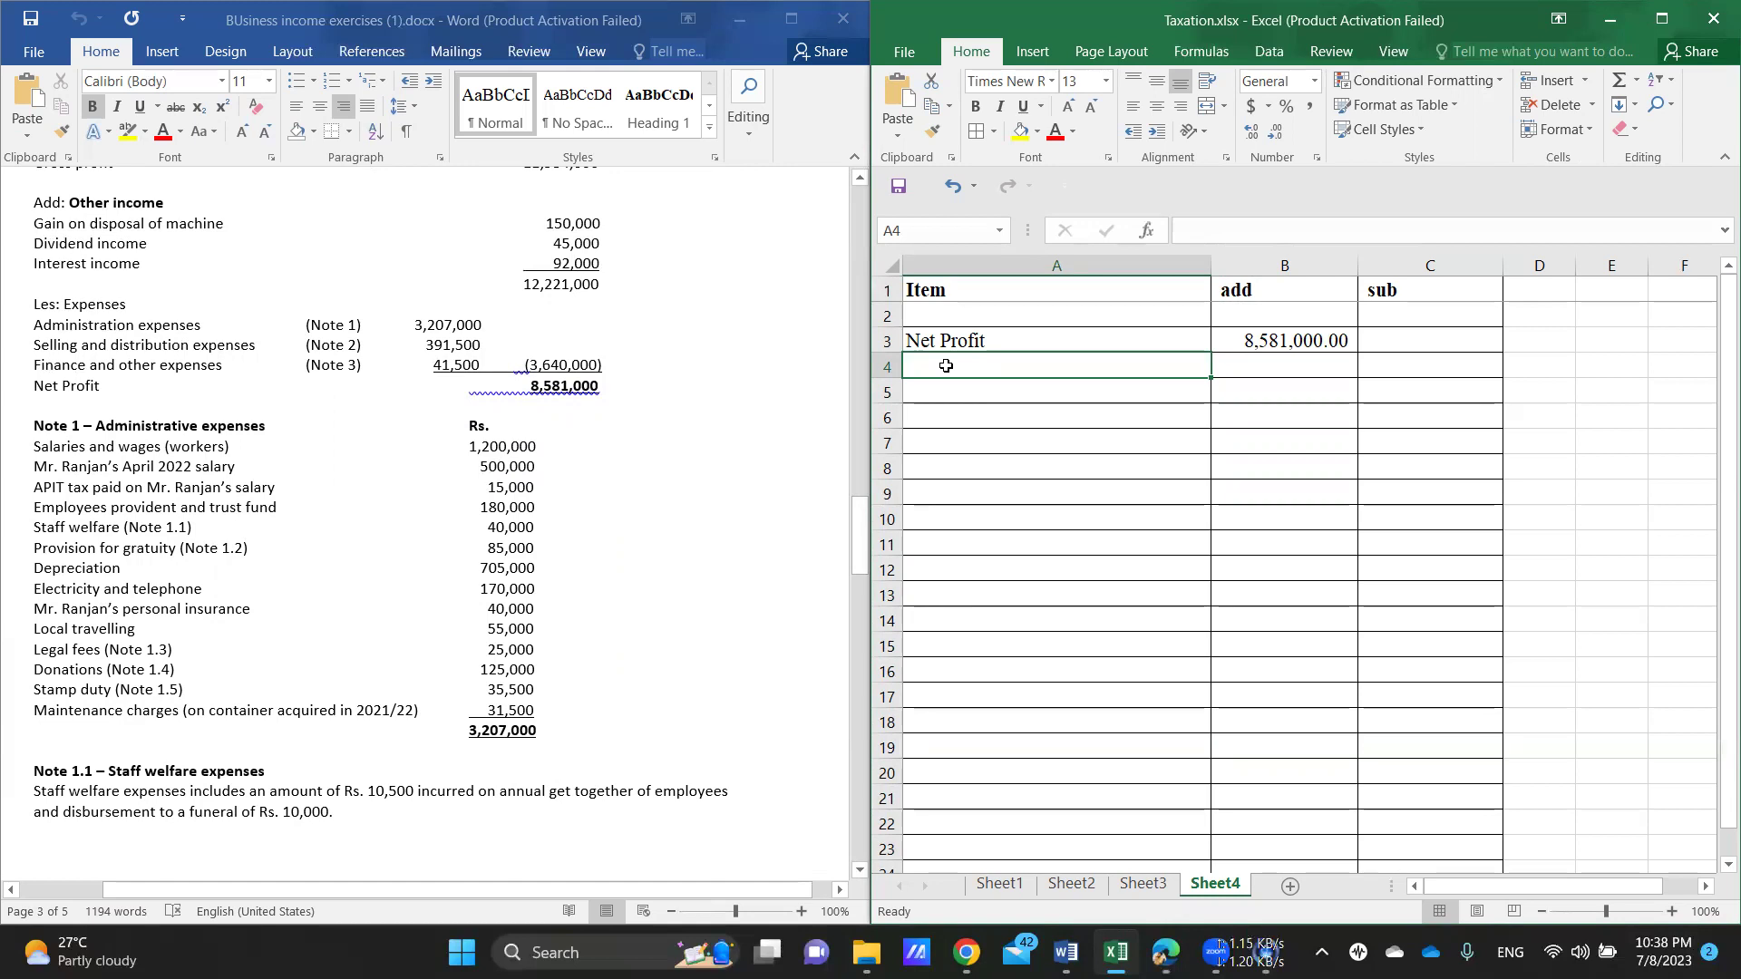
text(Salar)
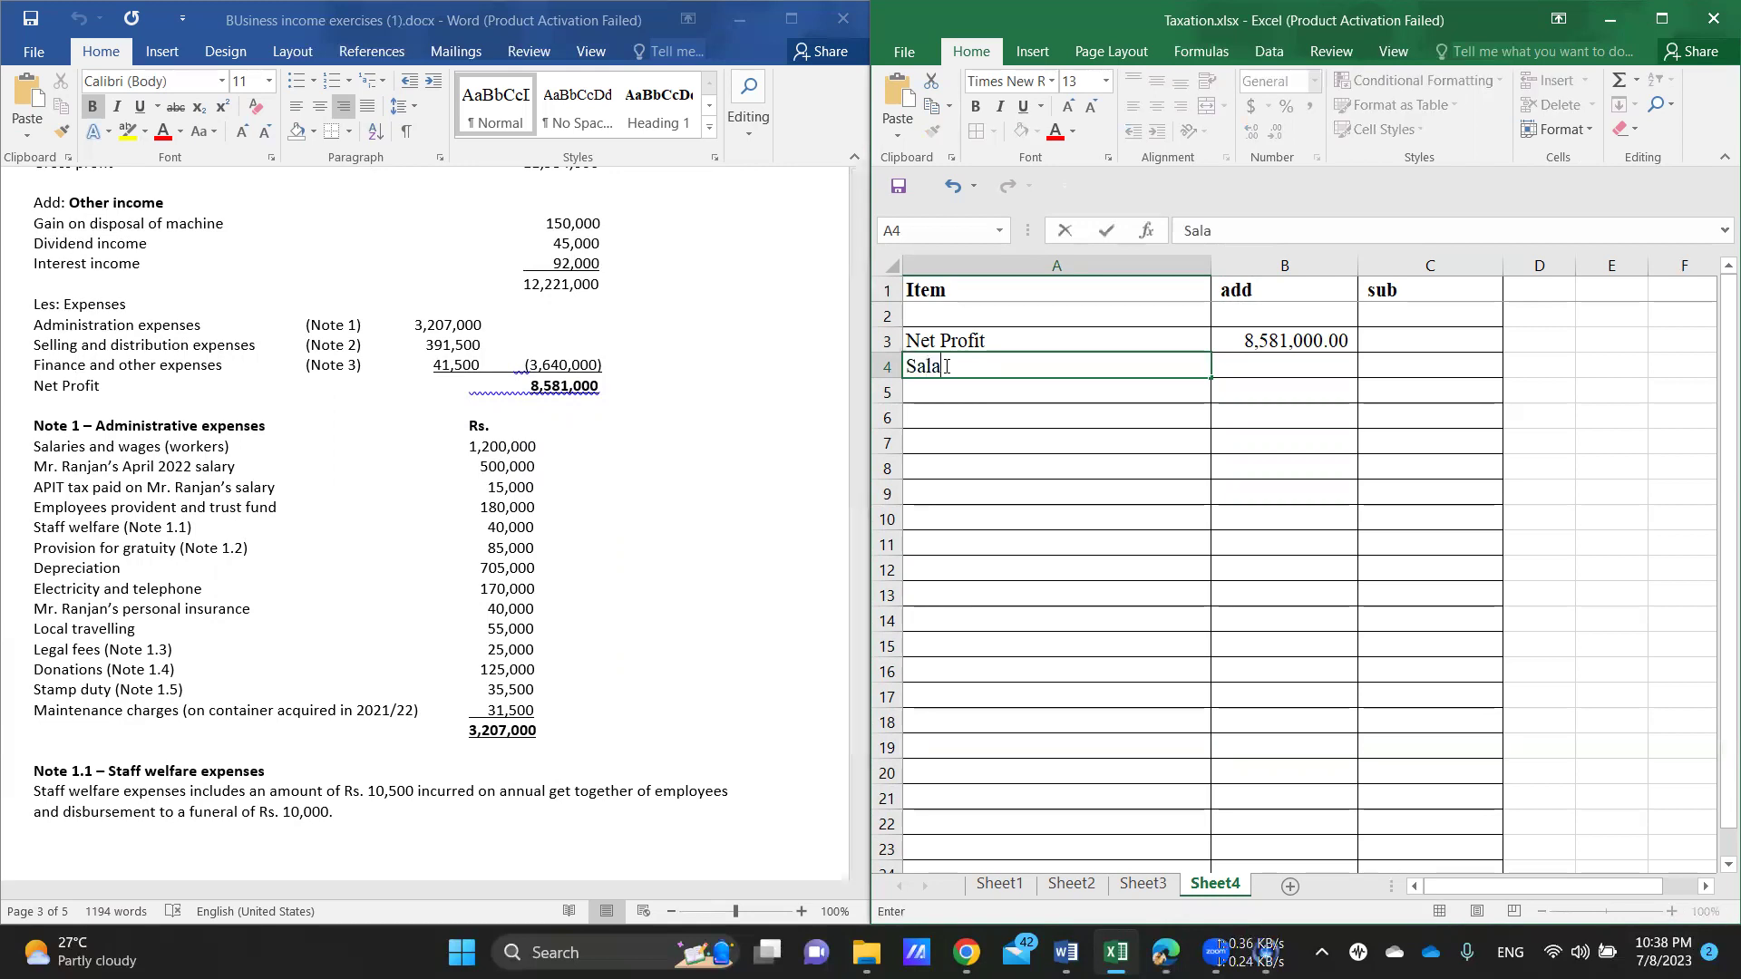
text(es)
key(BackSpace)
key(BackSpace)
text(ies)
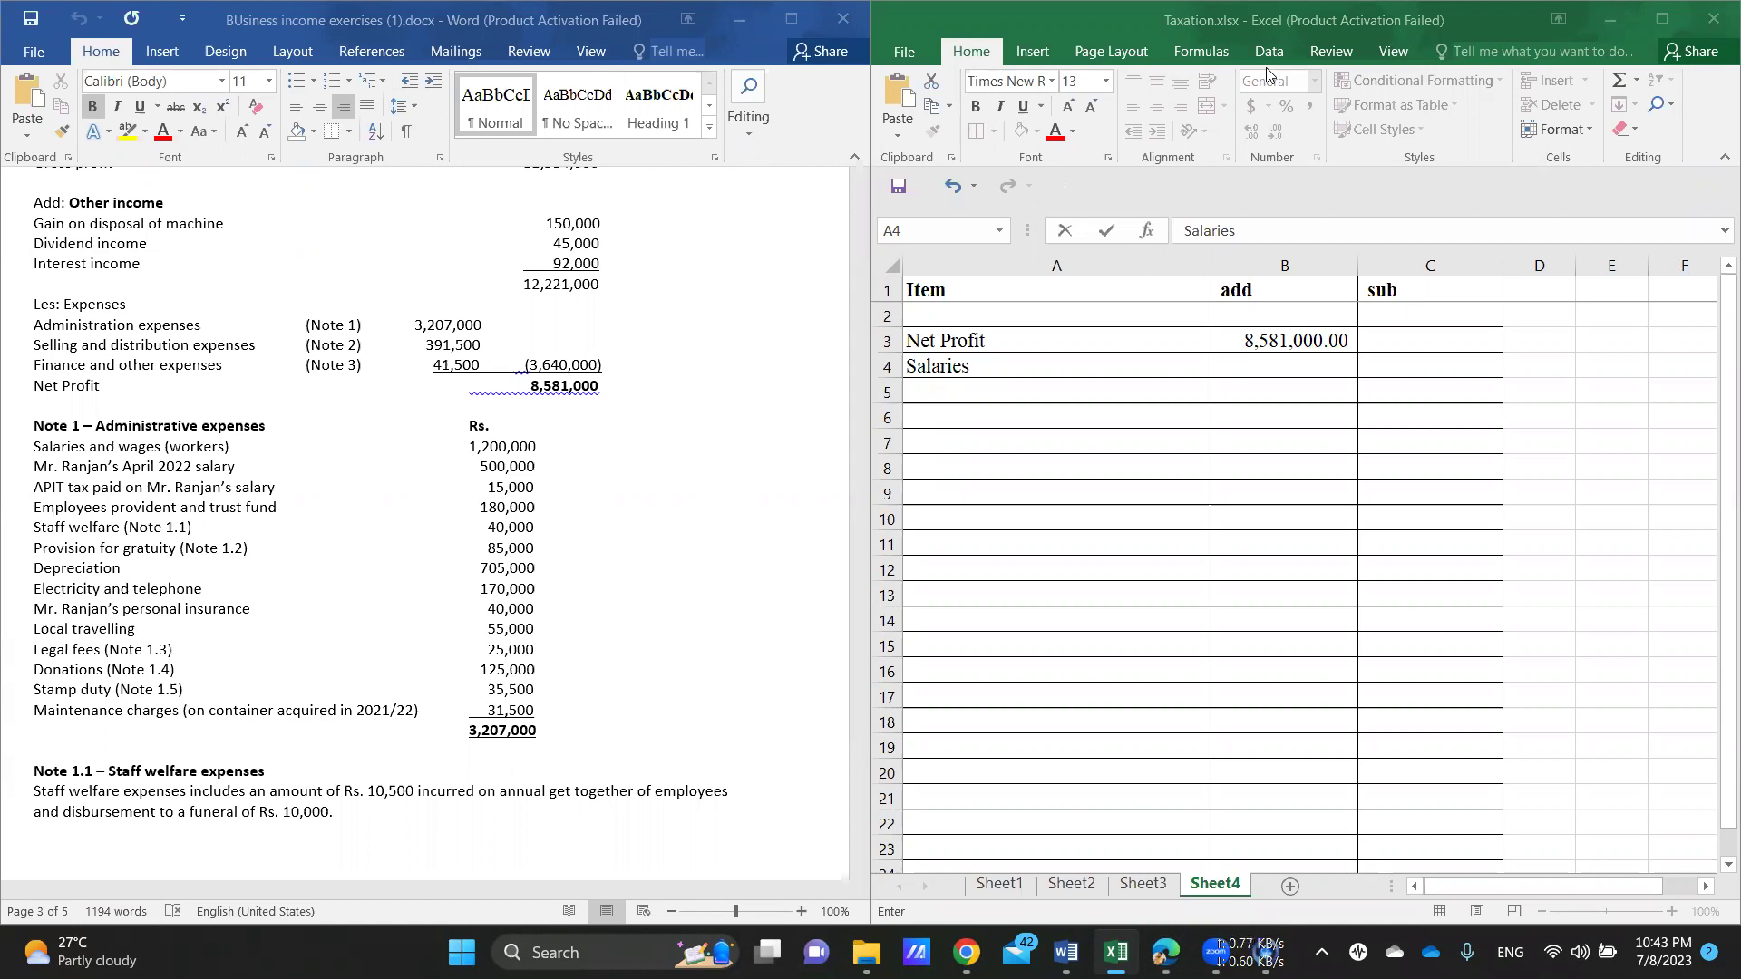
Step: Add the proprietor's salary in row 5, using the proprietor's name as the item and 500,000 in the add column
click(951, 389)
click(947, 390)
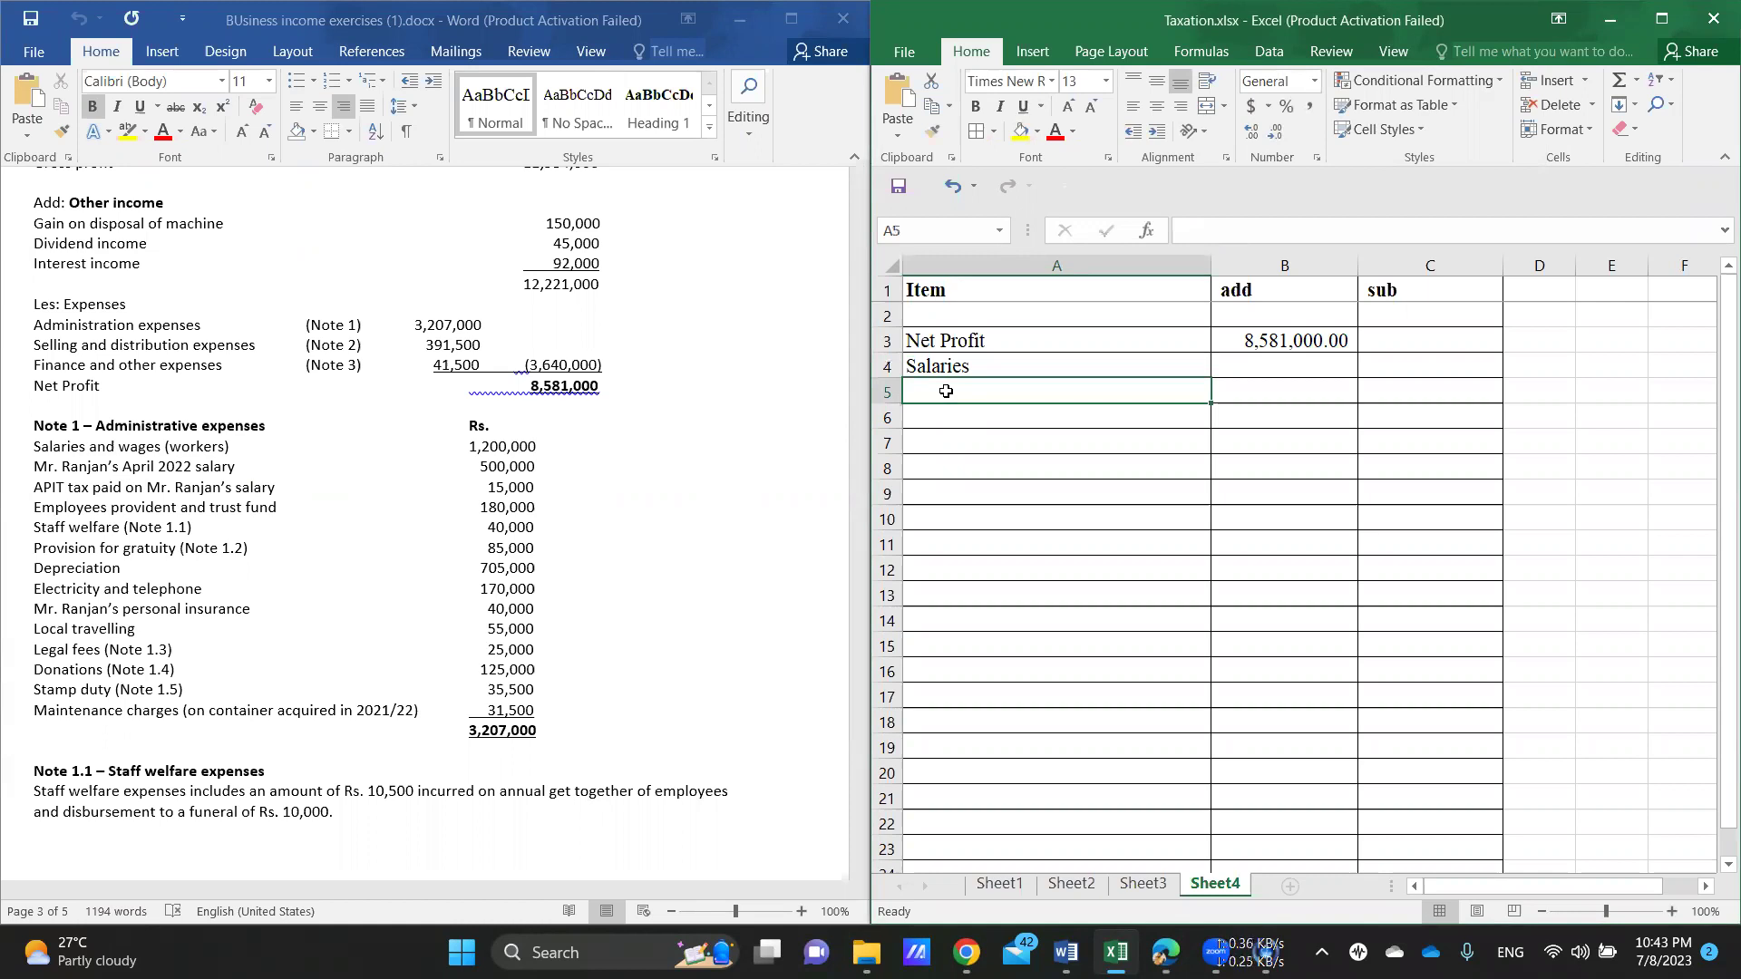
text(Ranjan)
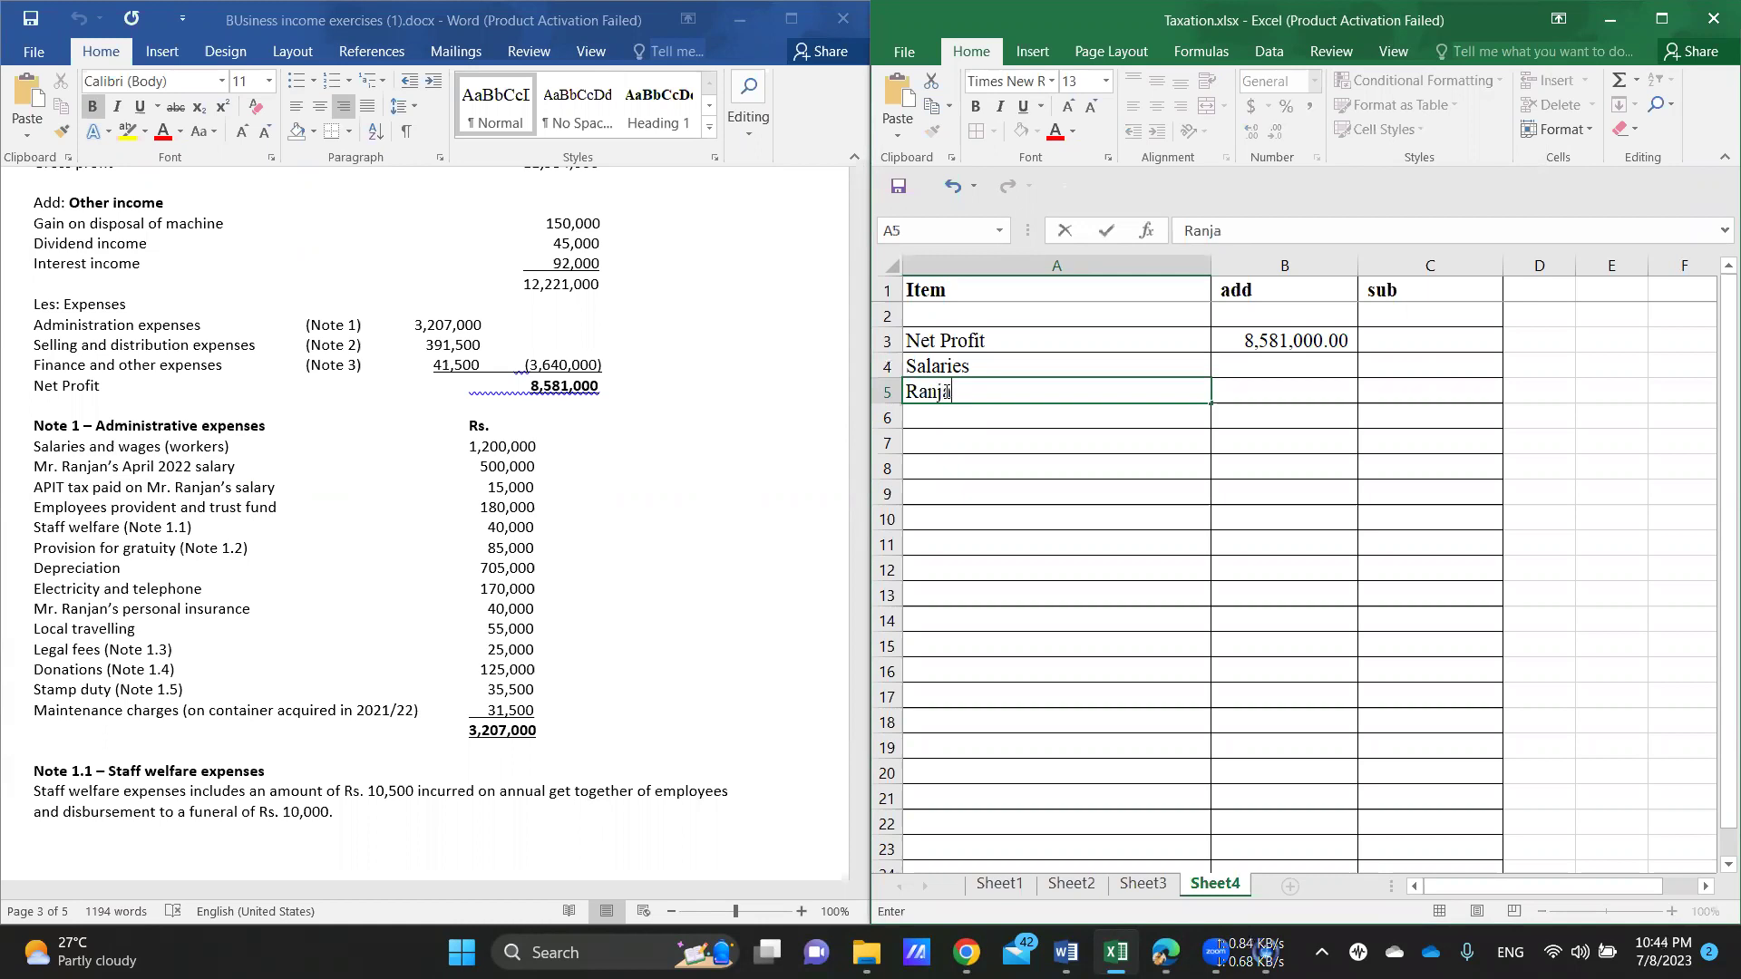
click(1253, 391)
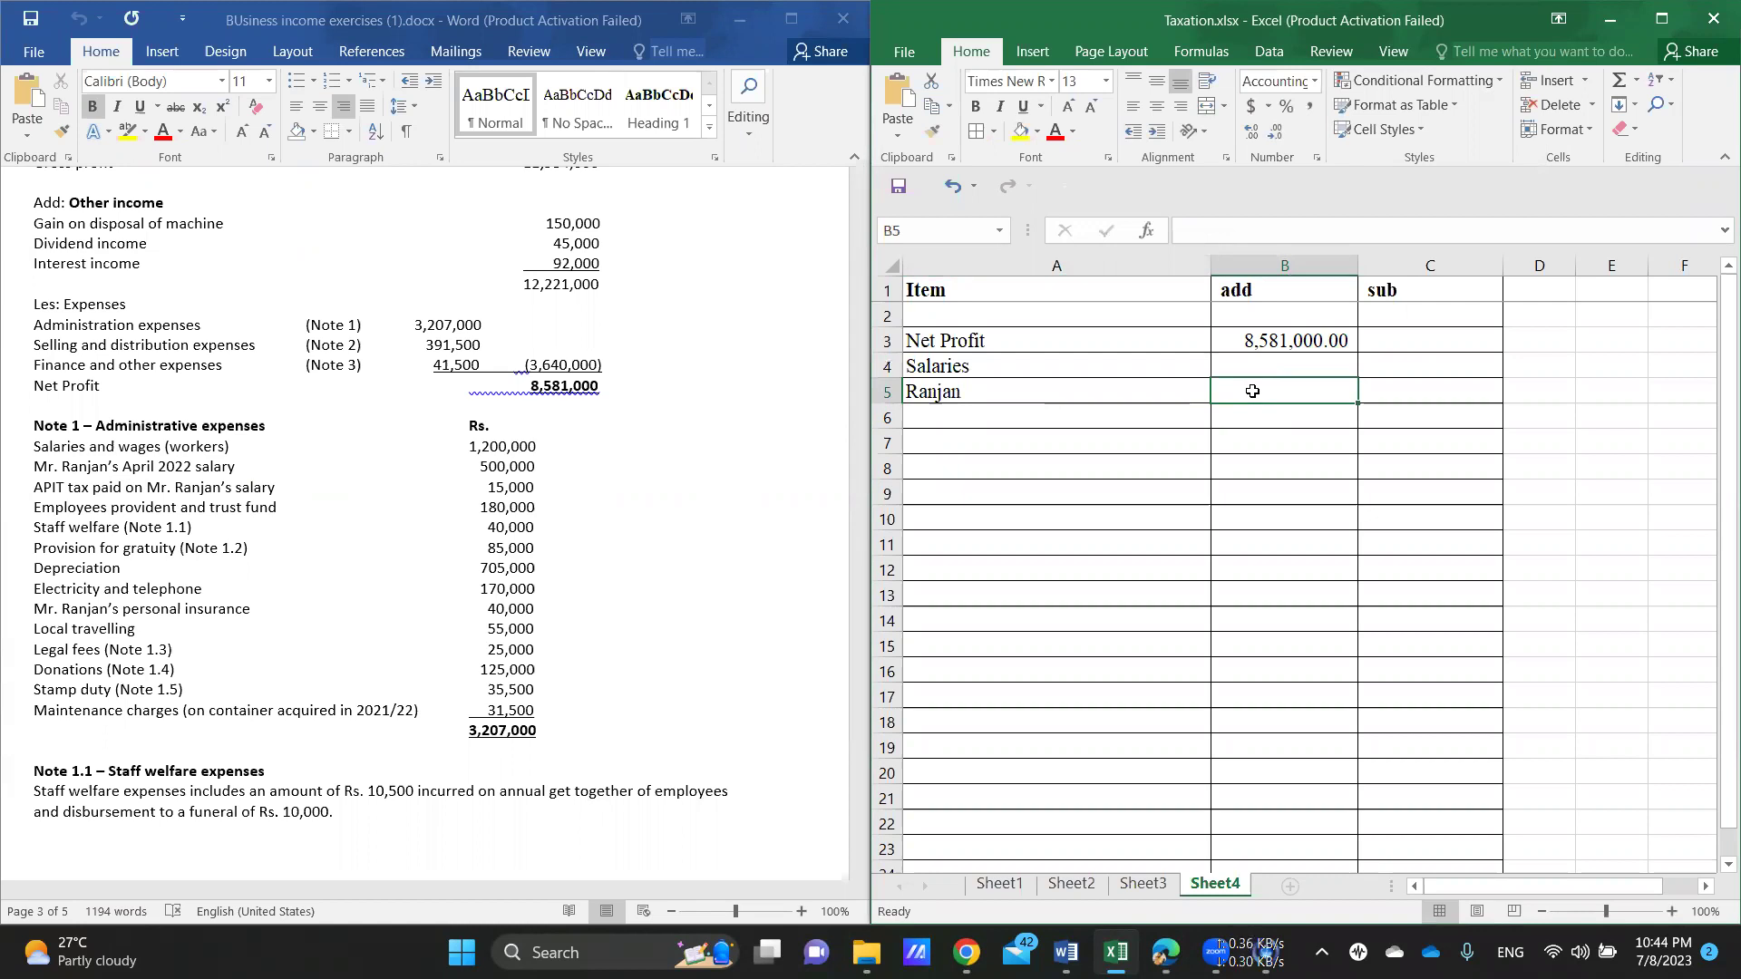
text(500)
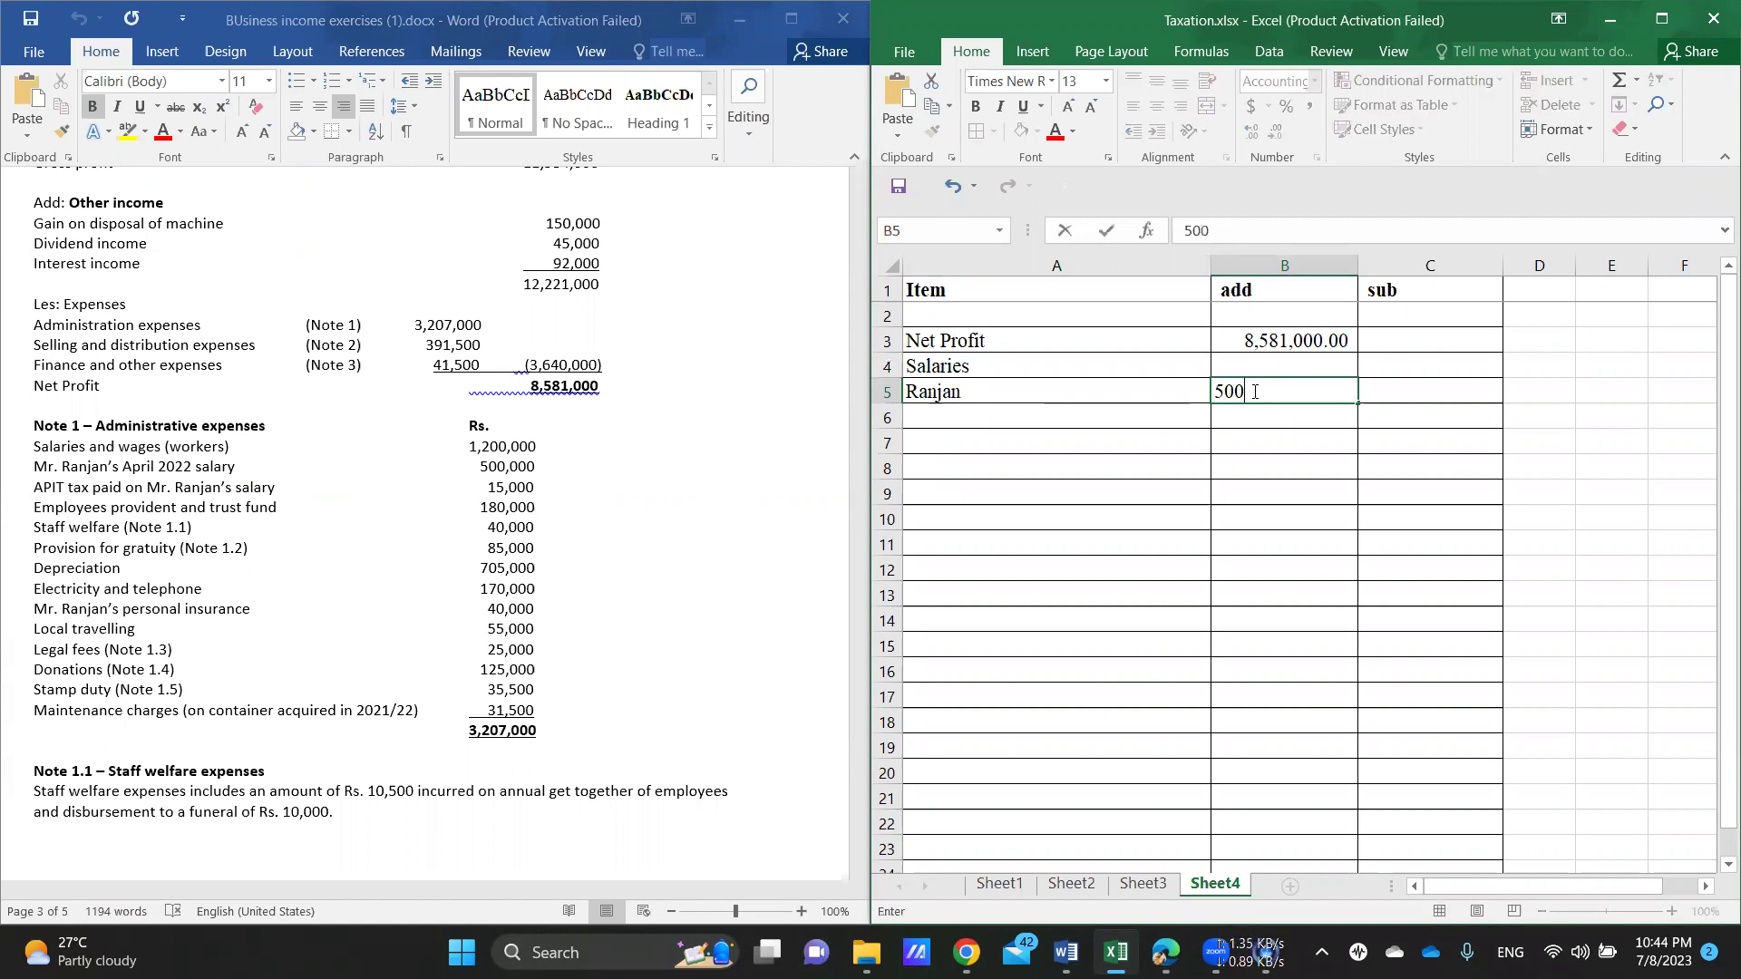
text(,000)
key(Return)
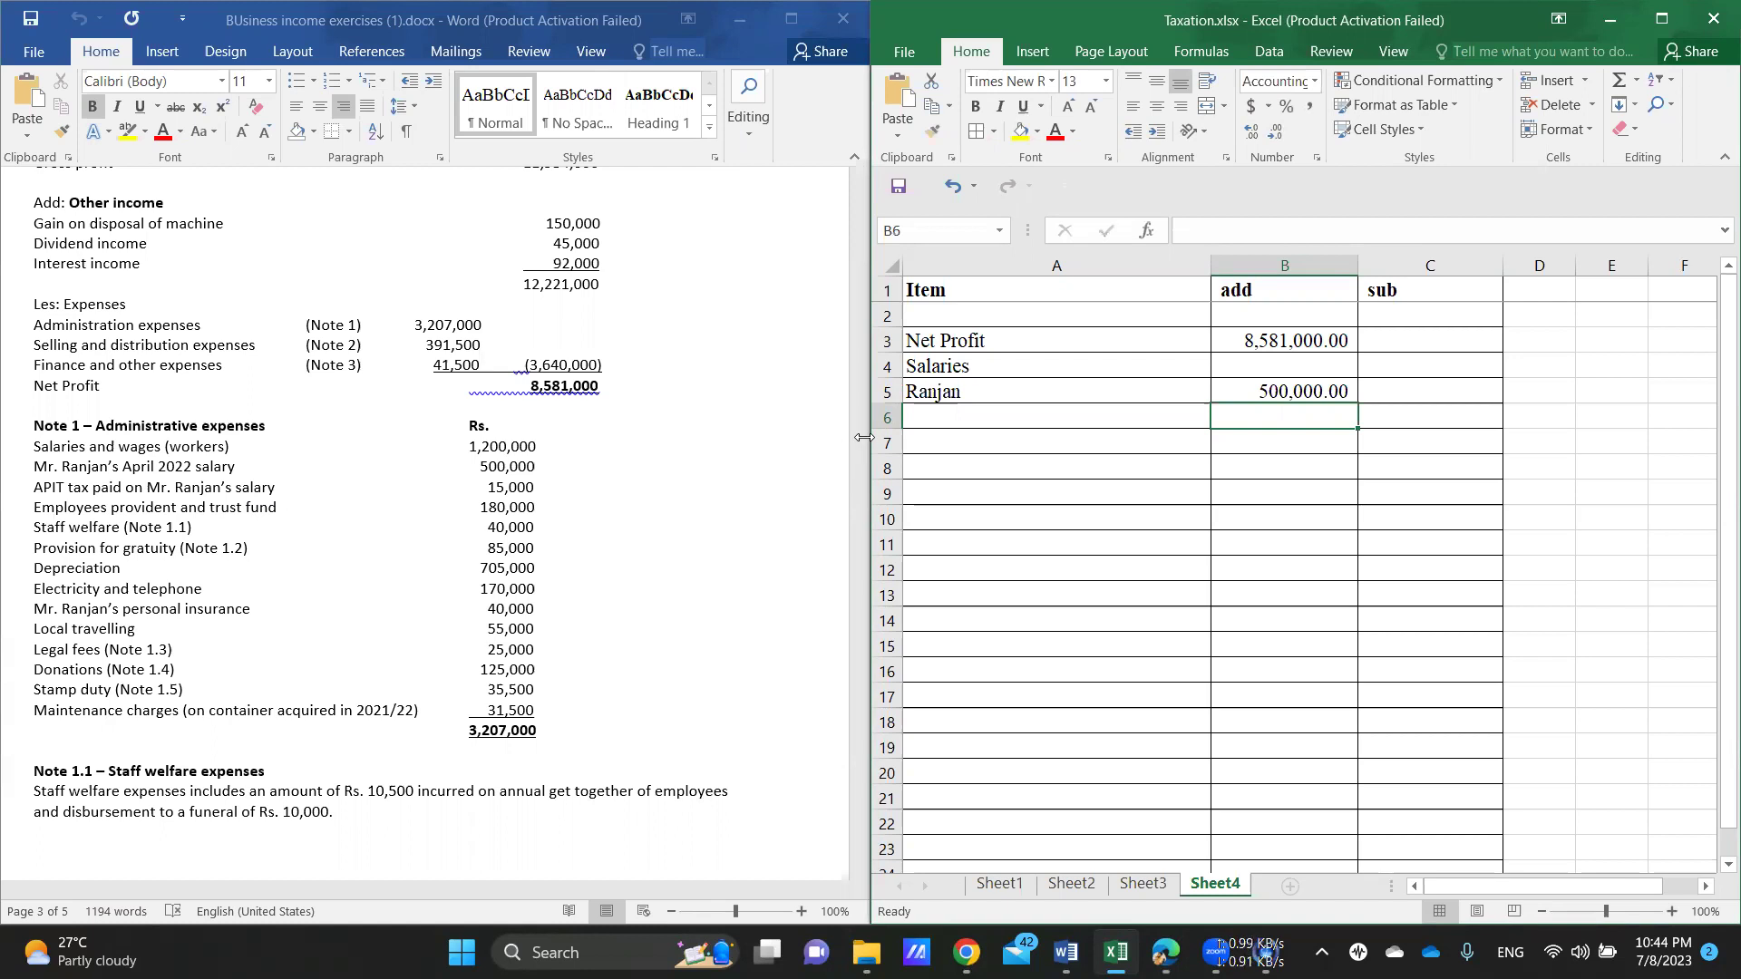
Step: Add the proprietor's APIT tax in row 6, labelled with the proprietor's name and APIT, with 15000 in the add column
click(970, 416)
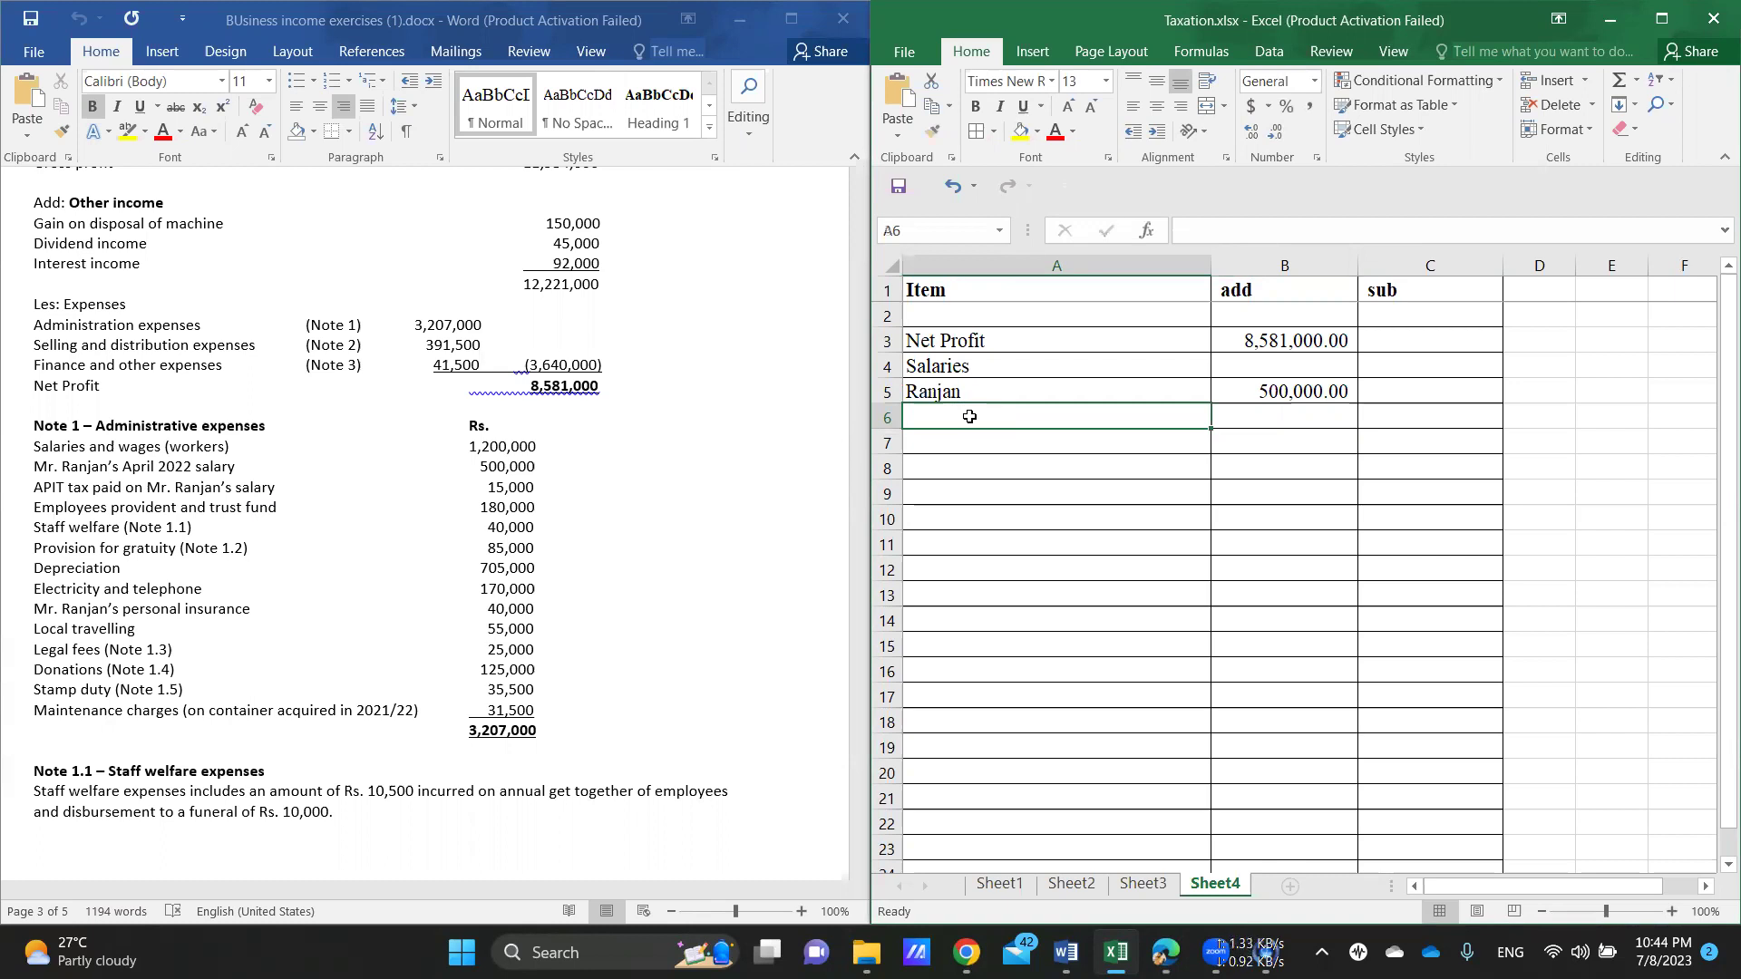
text(Ranjan )
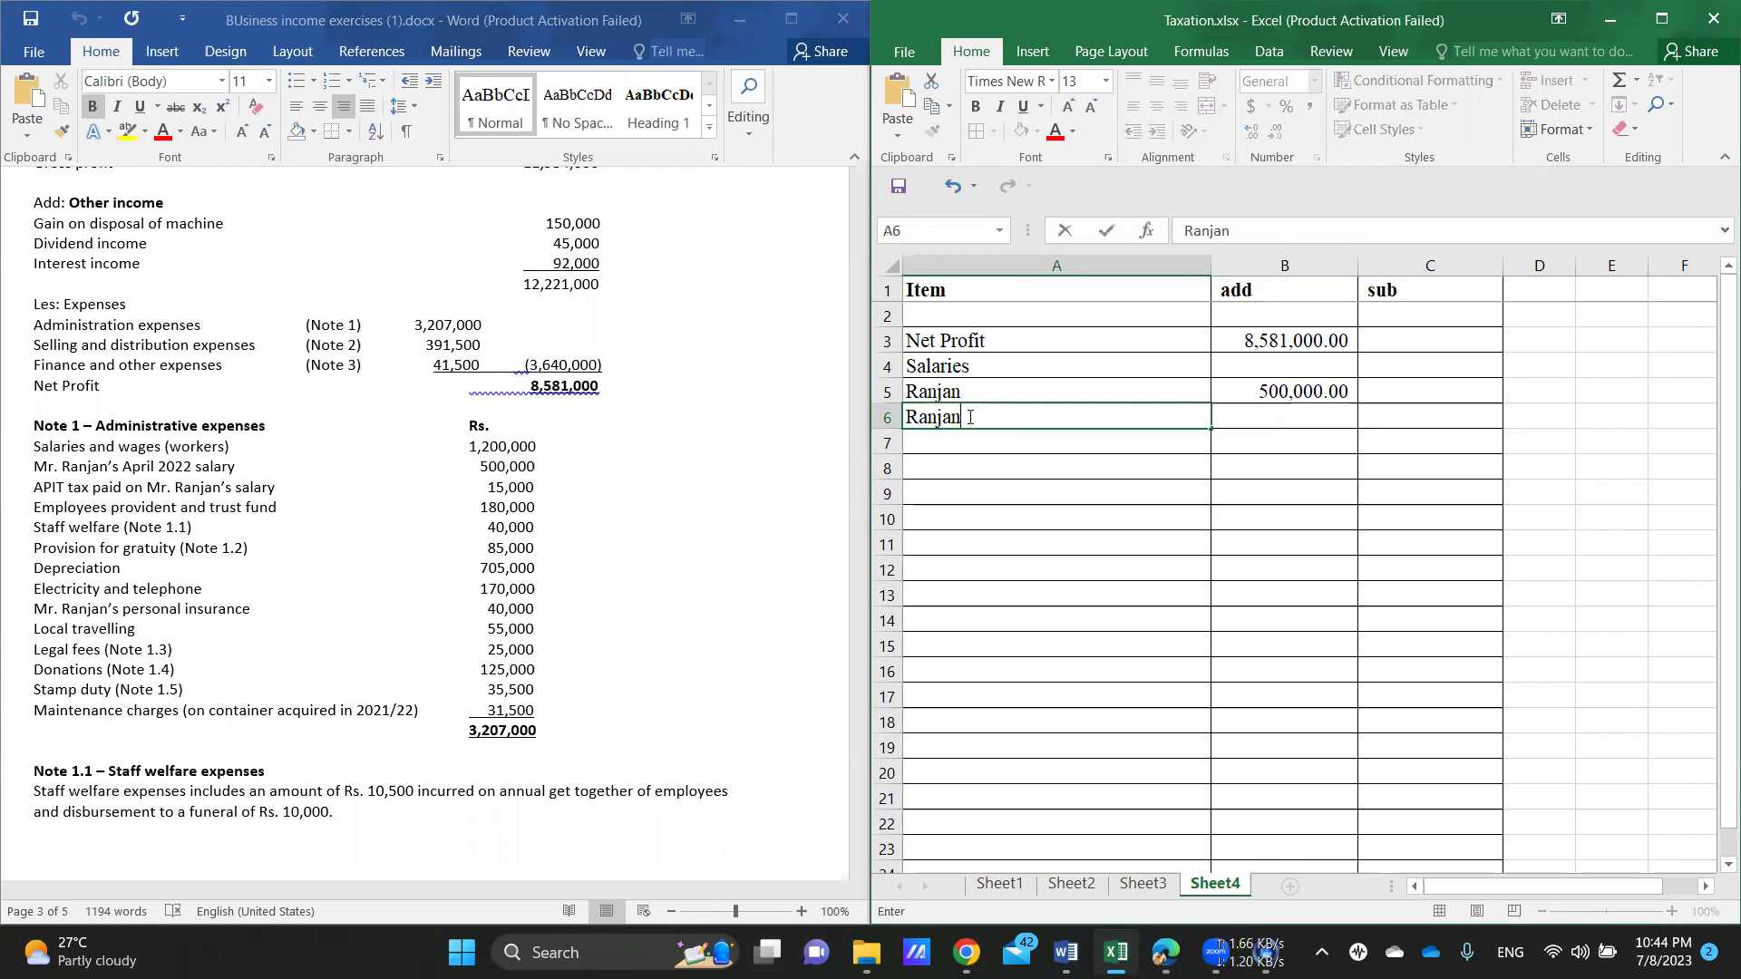
text(APIT)
click(1319, 421)
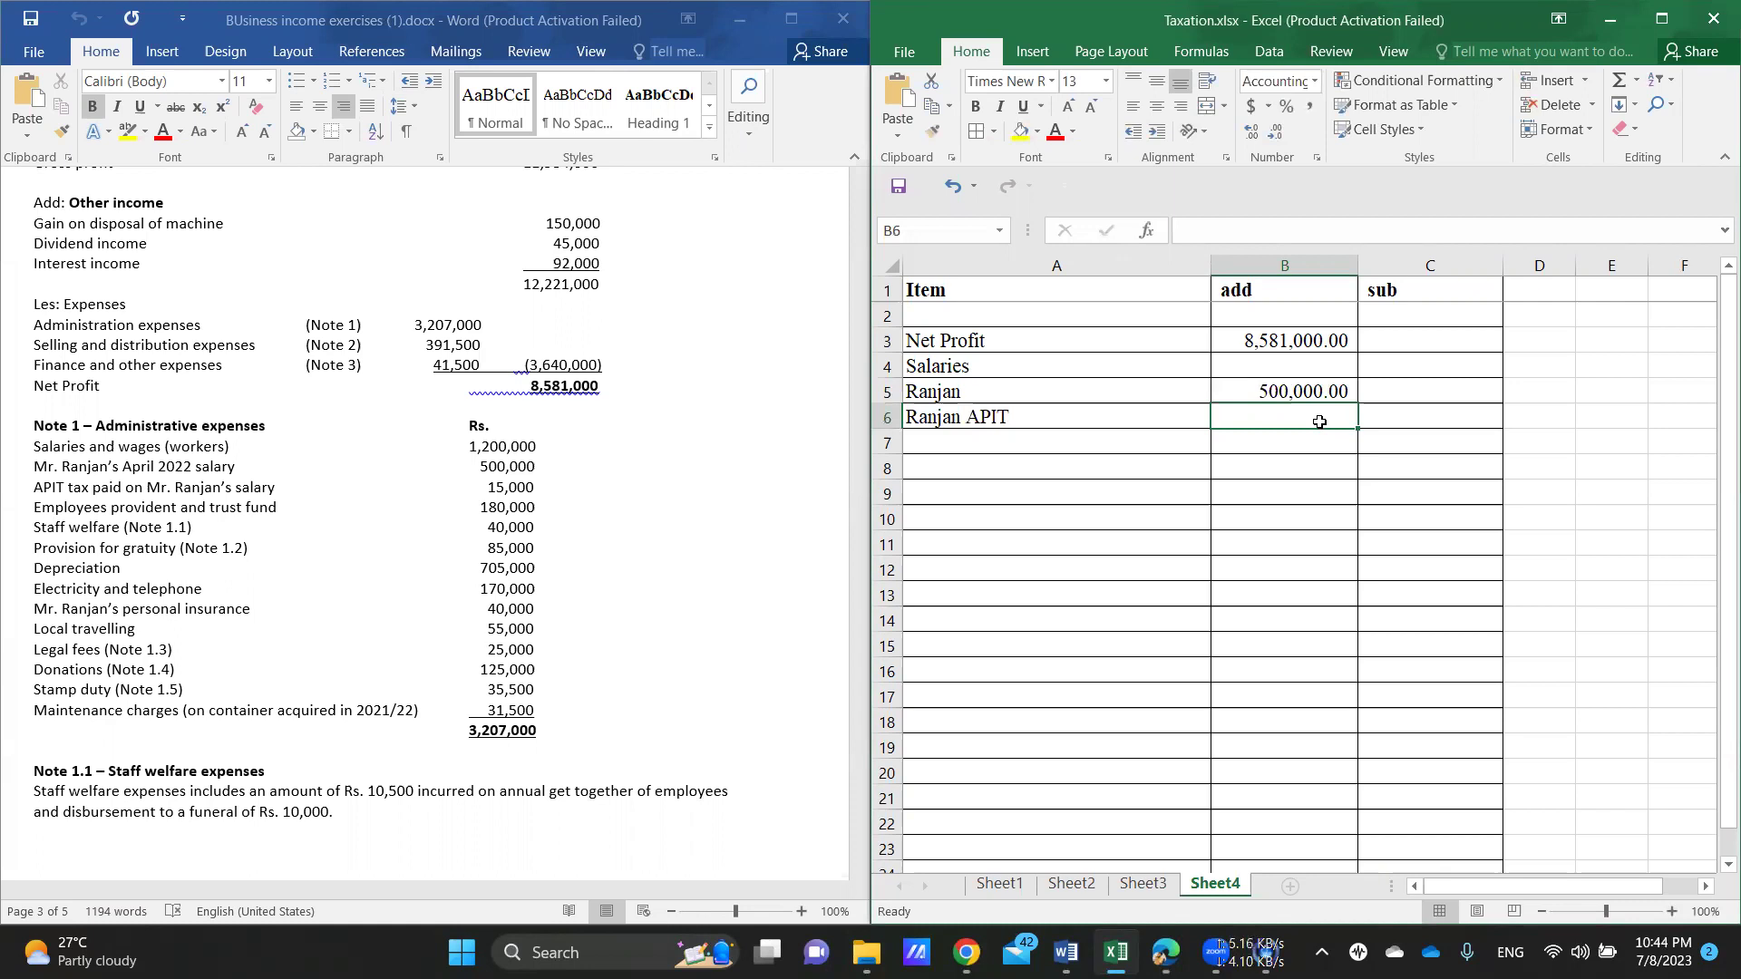
text(15000)
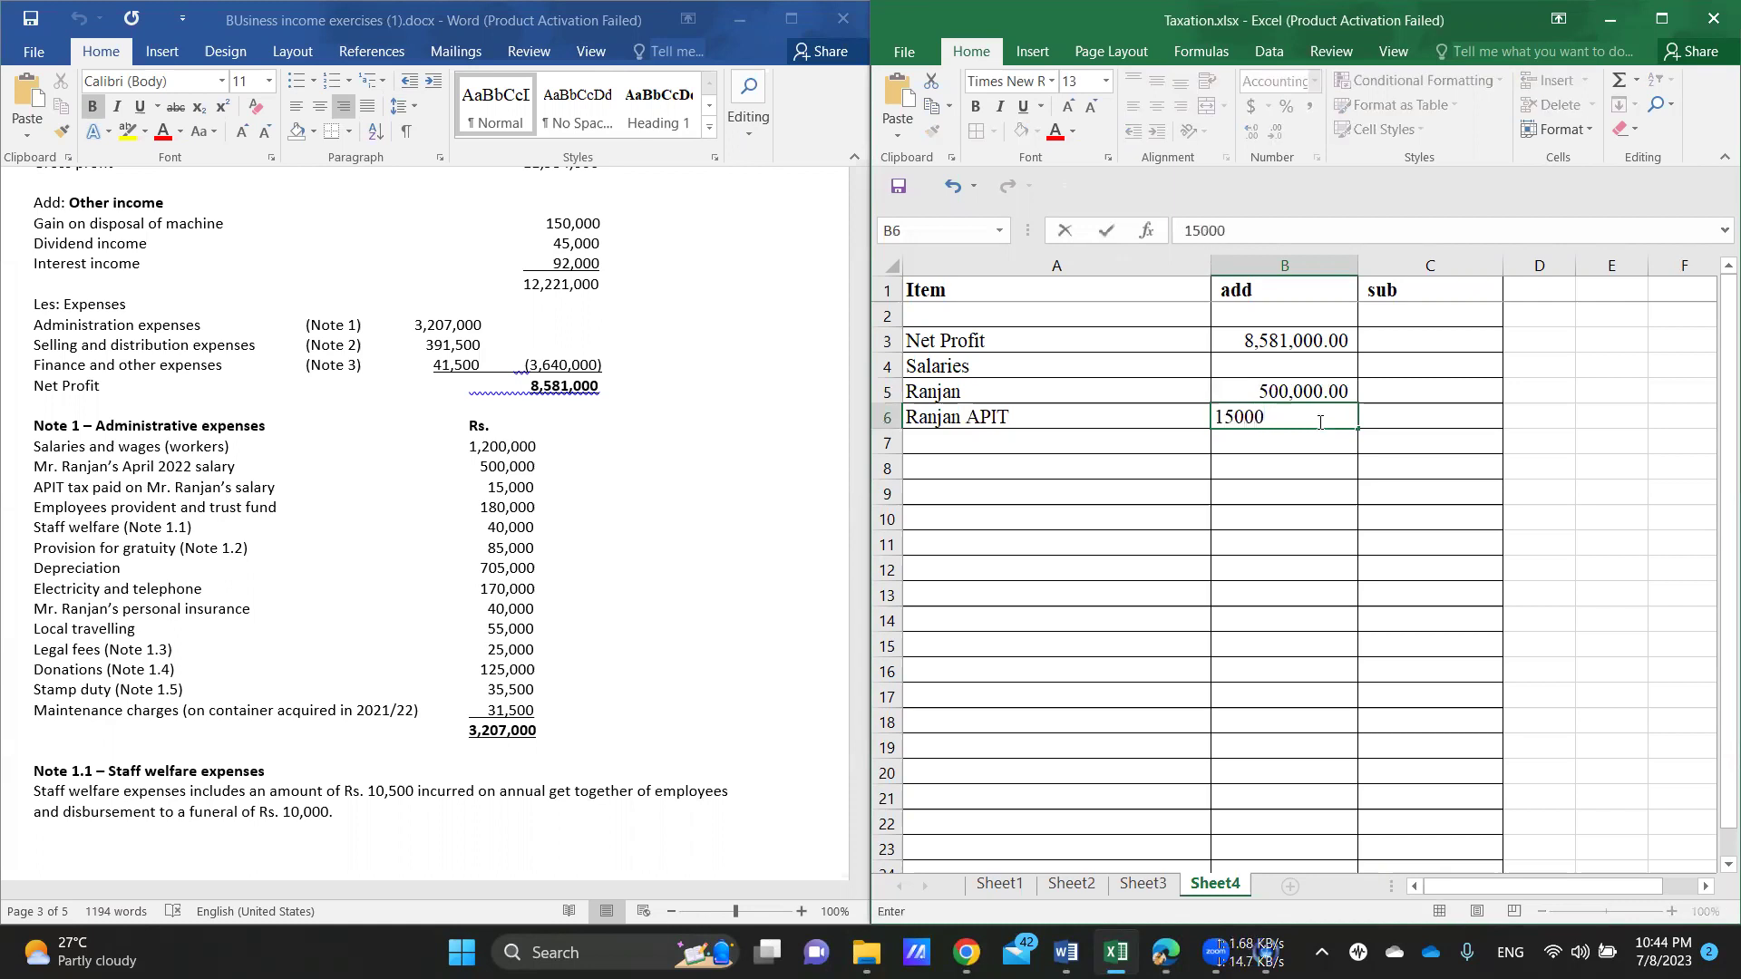
key(BackSpace)
text(0)
key(Return)
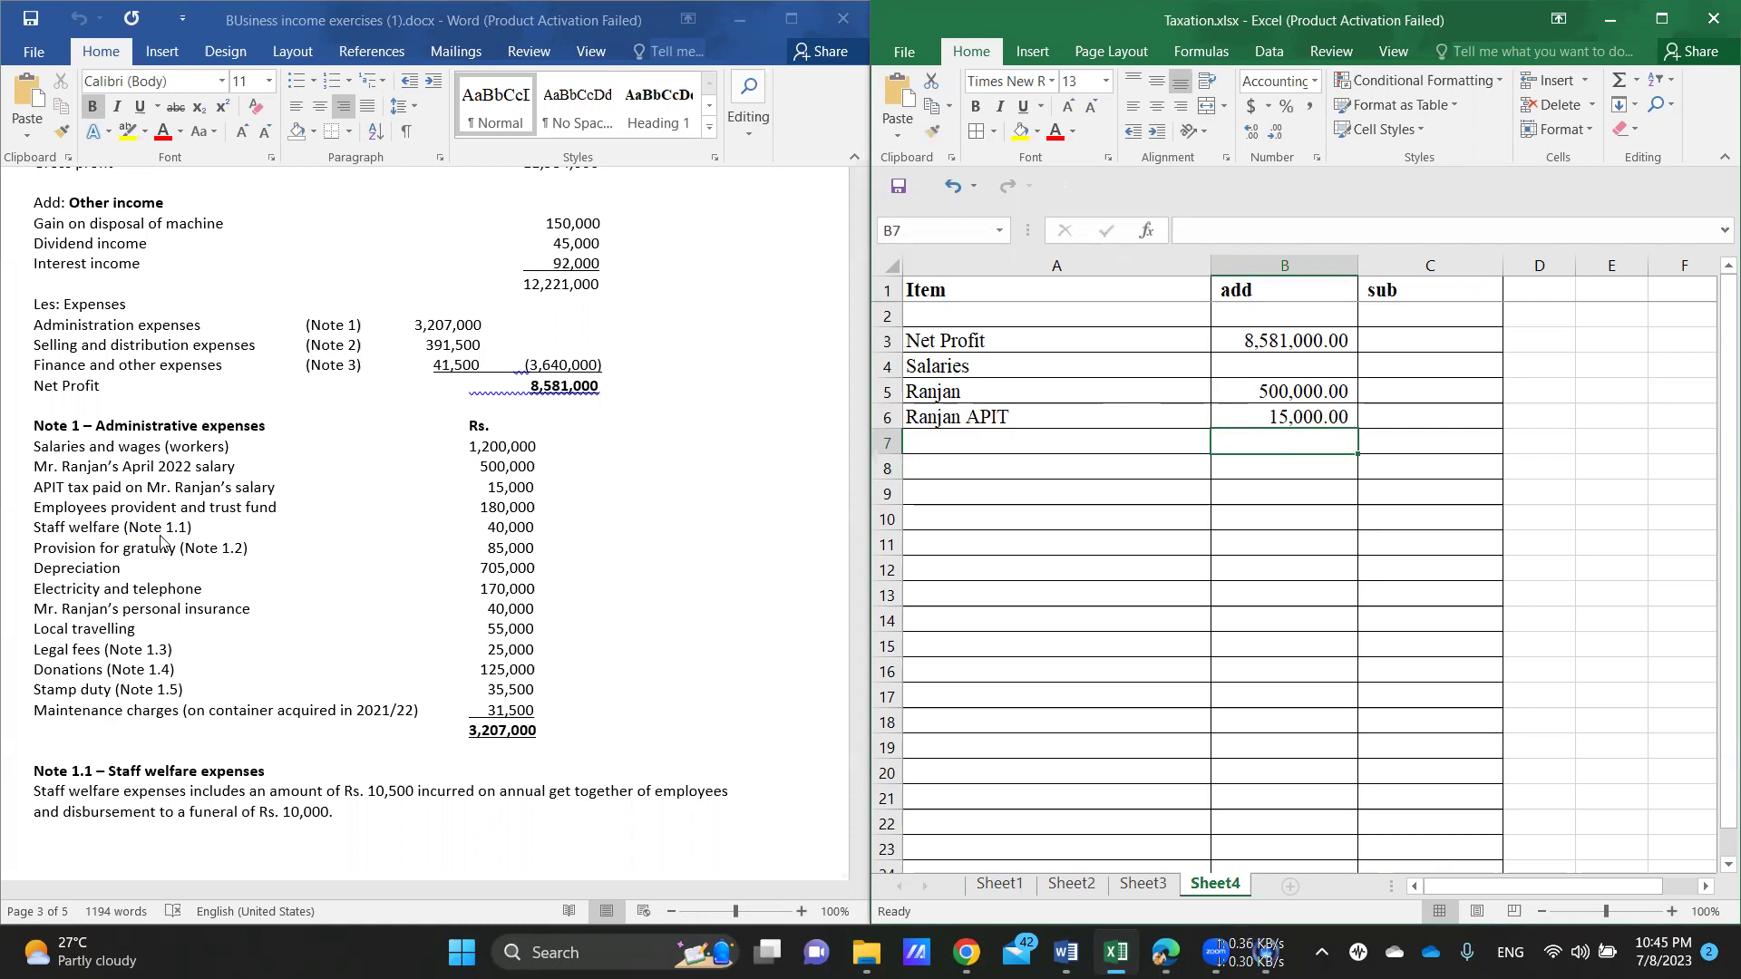
Step: Add the annual staff get-together from Note 1.1 in row 7 as "Get to gethwer" with 10500 in the add column
scroll(175, 547, down, 5)
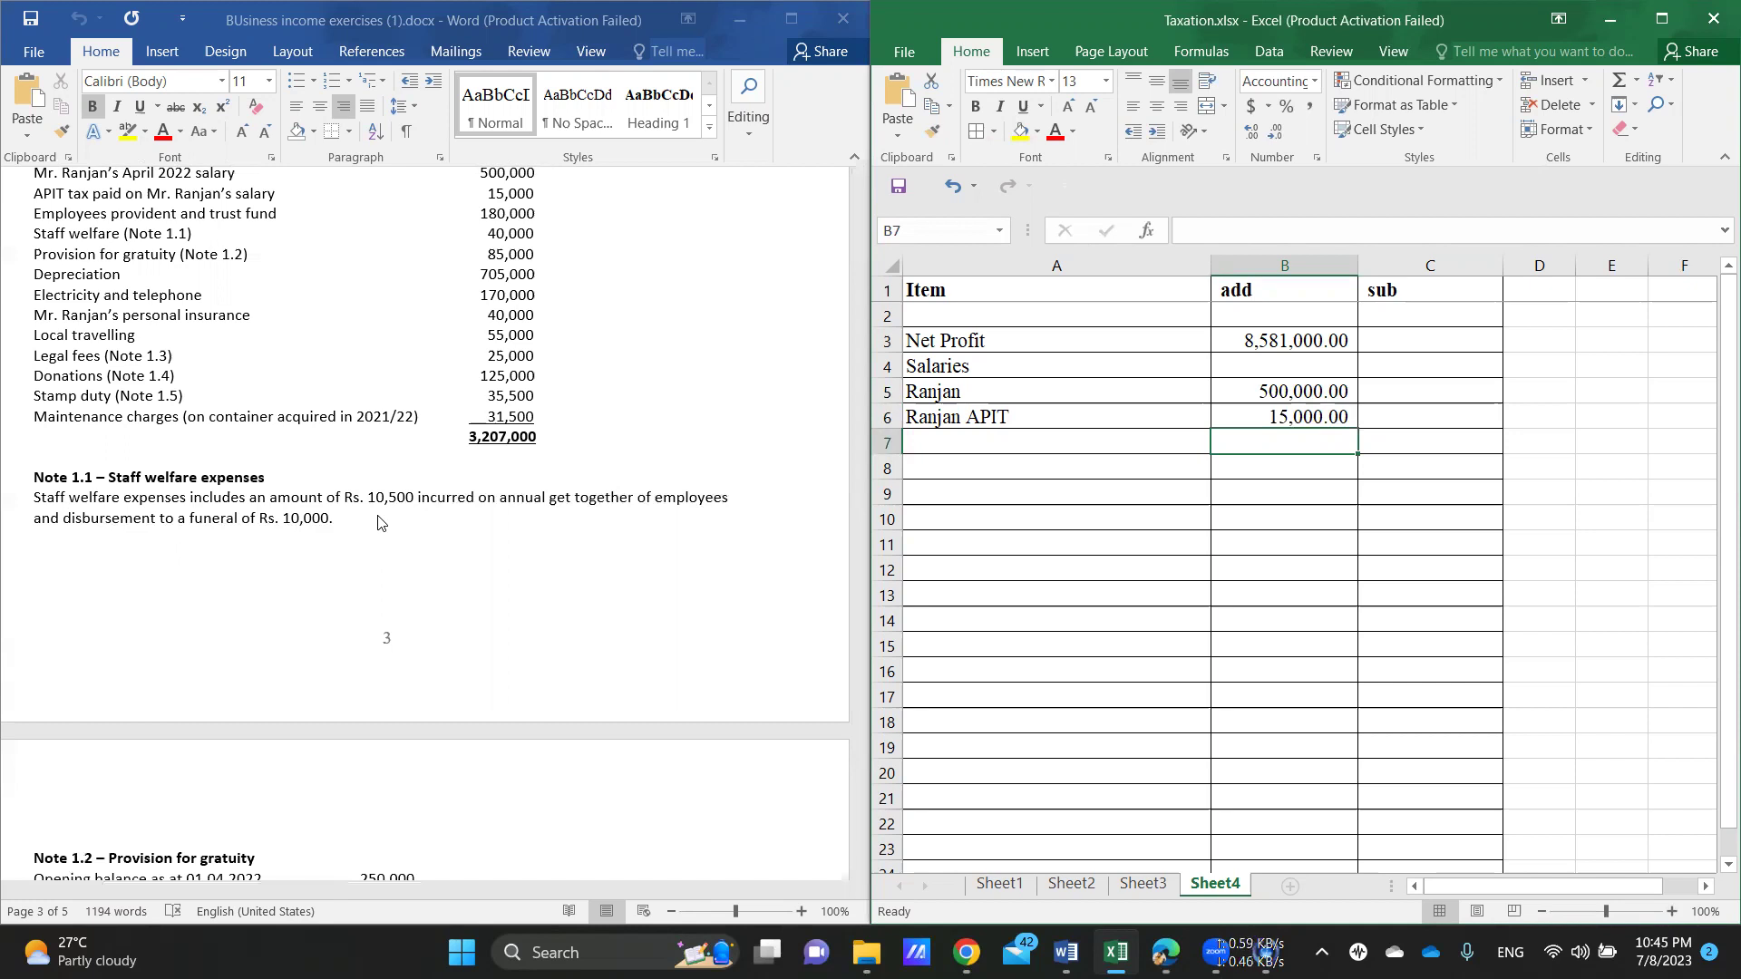
click(933, 443)
text(G)
text(w)
key(BackSpace)
text(et)
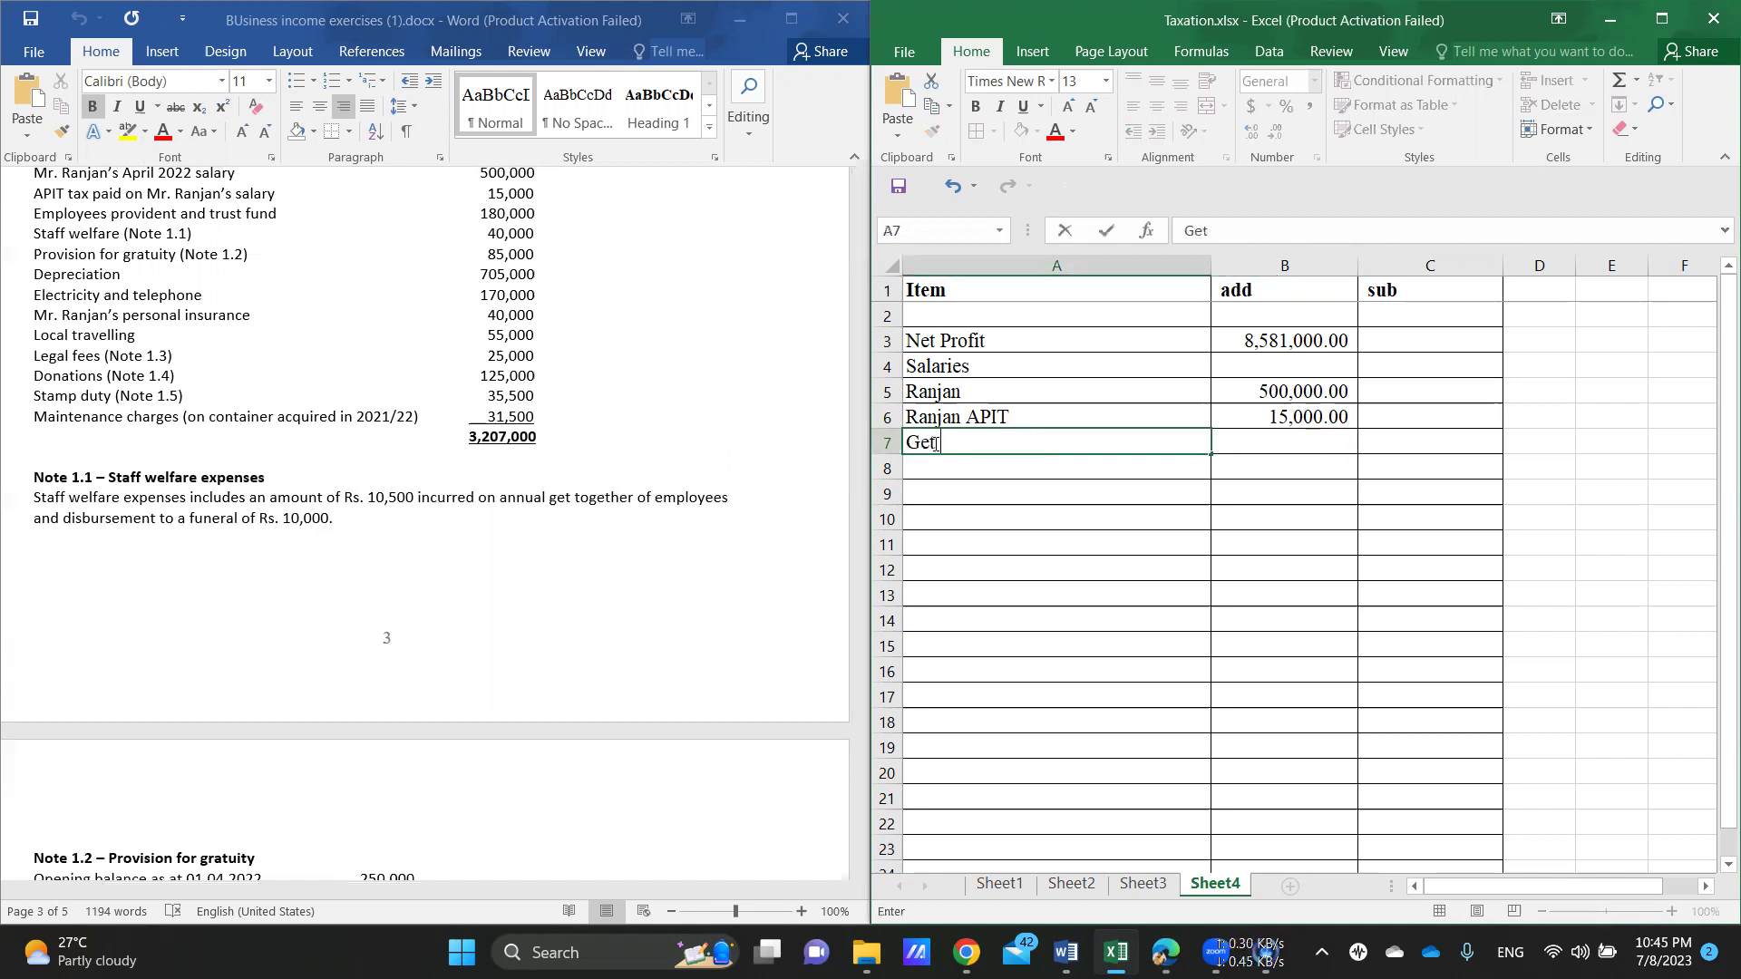
text( to gethwer)
click(1261, 445)
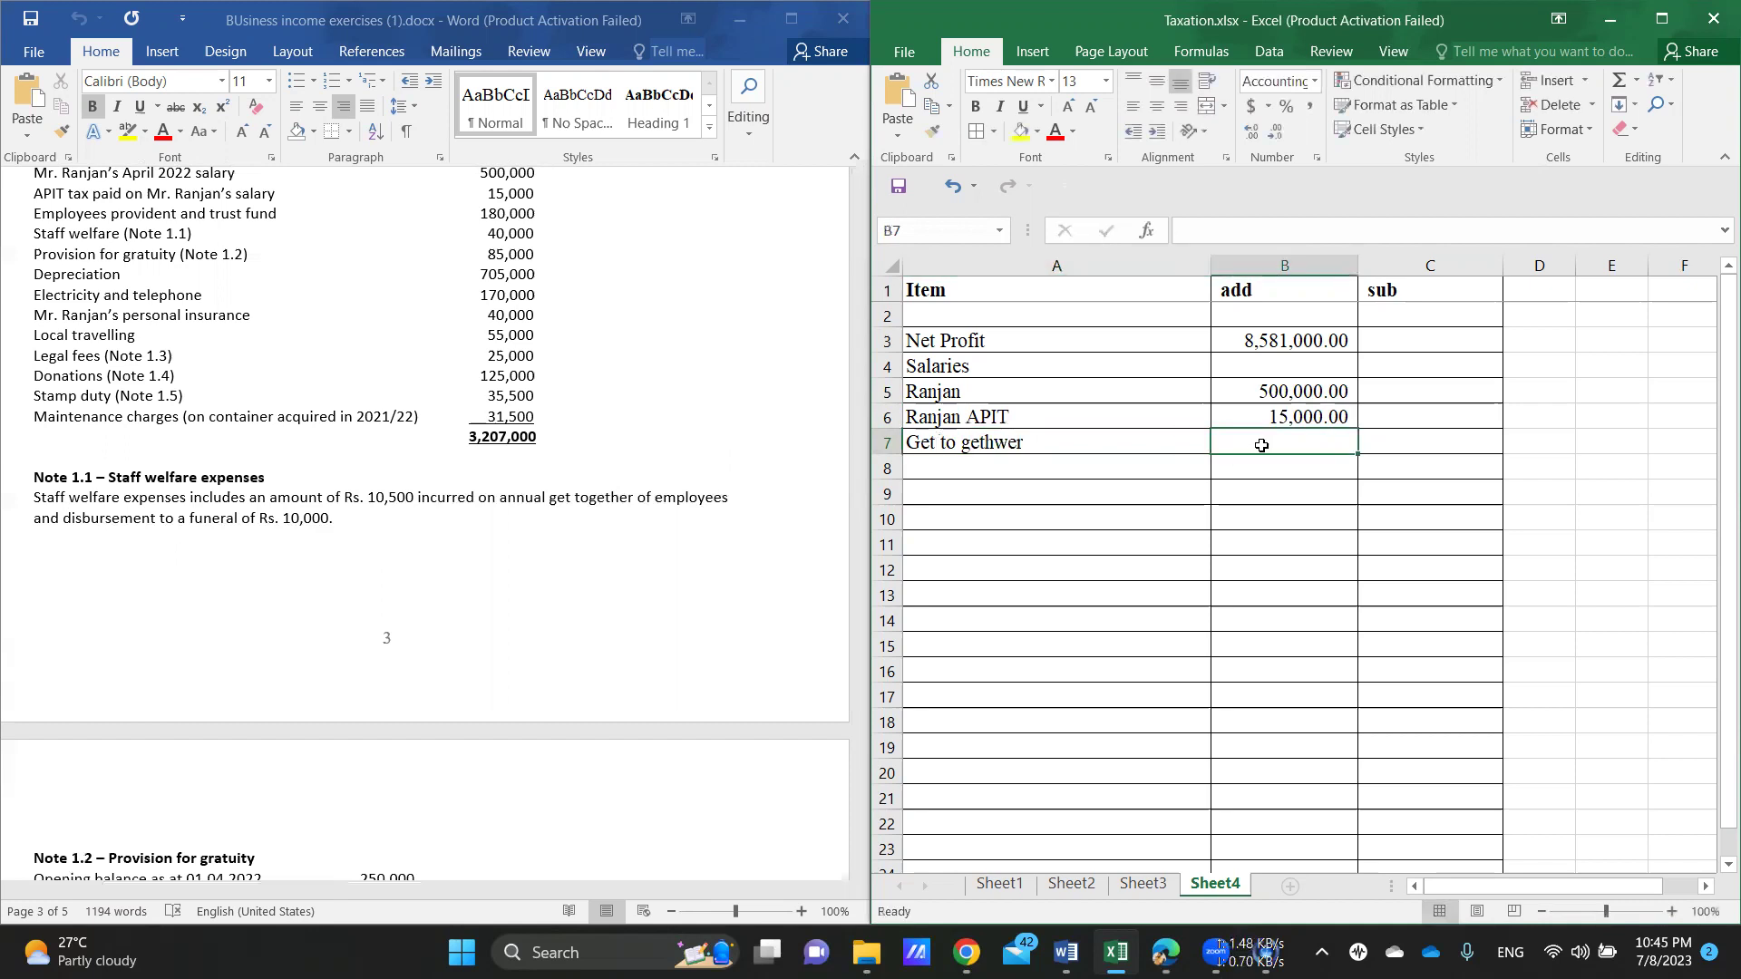
text(10500)
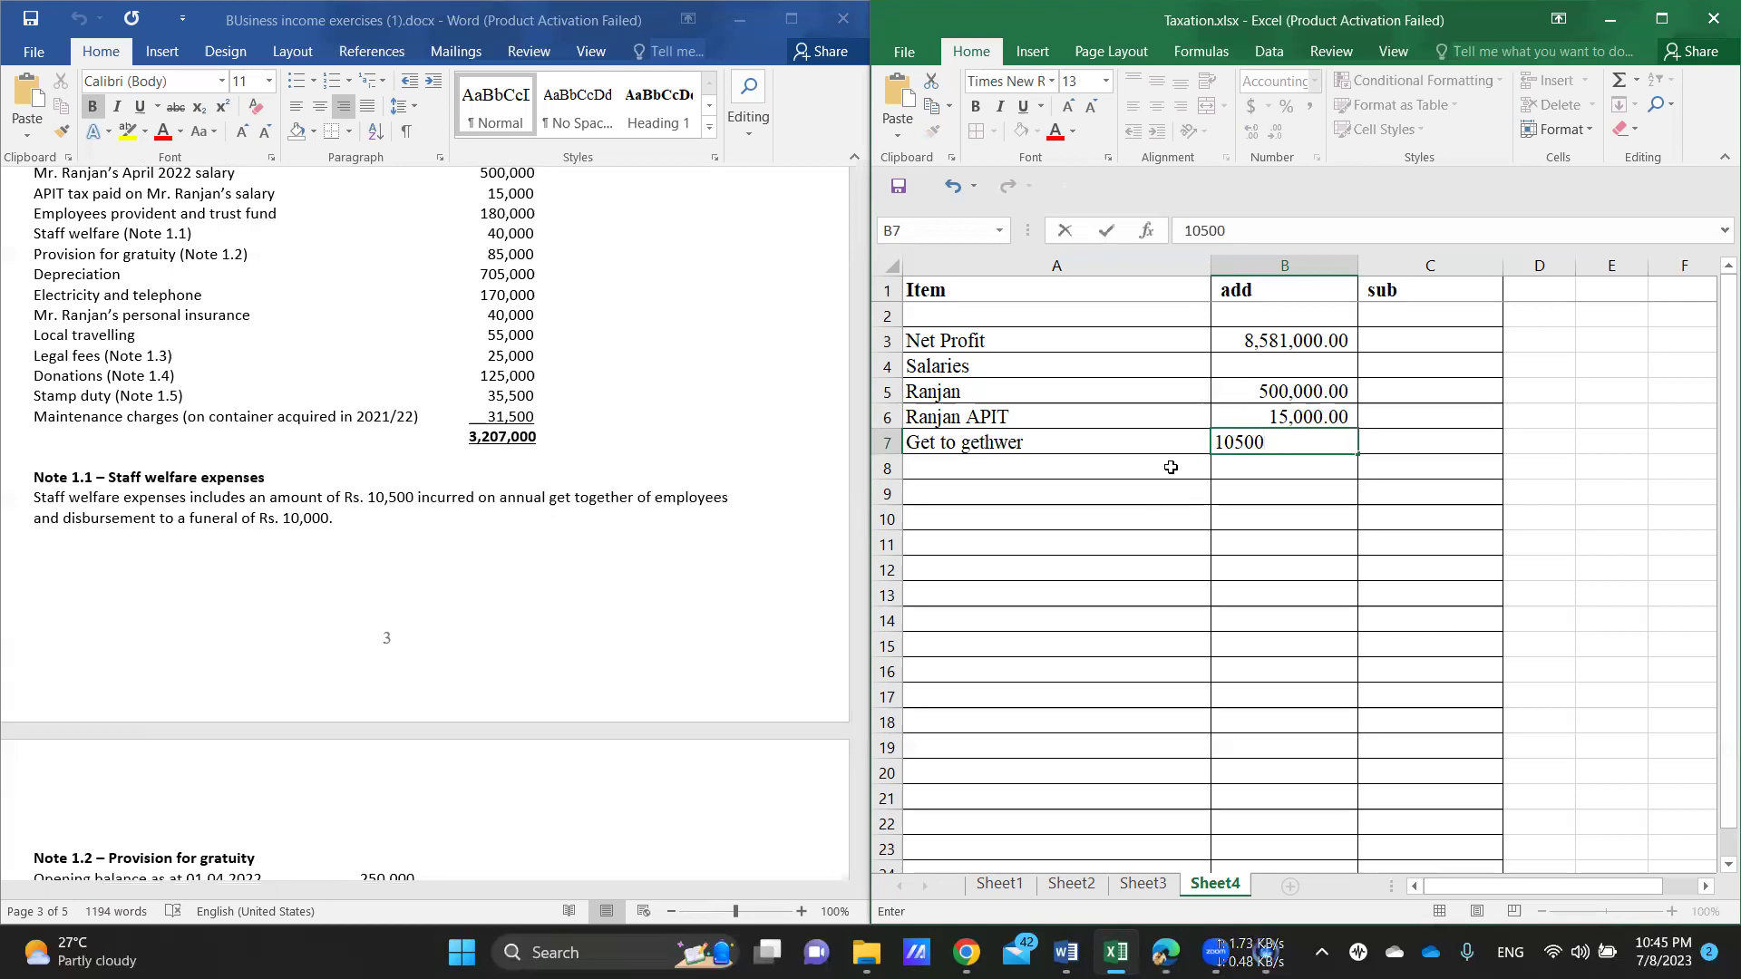
Step: Add the funeral disbursement from Note 1.1 in row 8 as "Funerl" with 10000 in the add column
click(1283, 470)
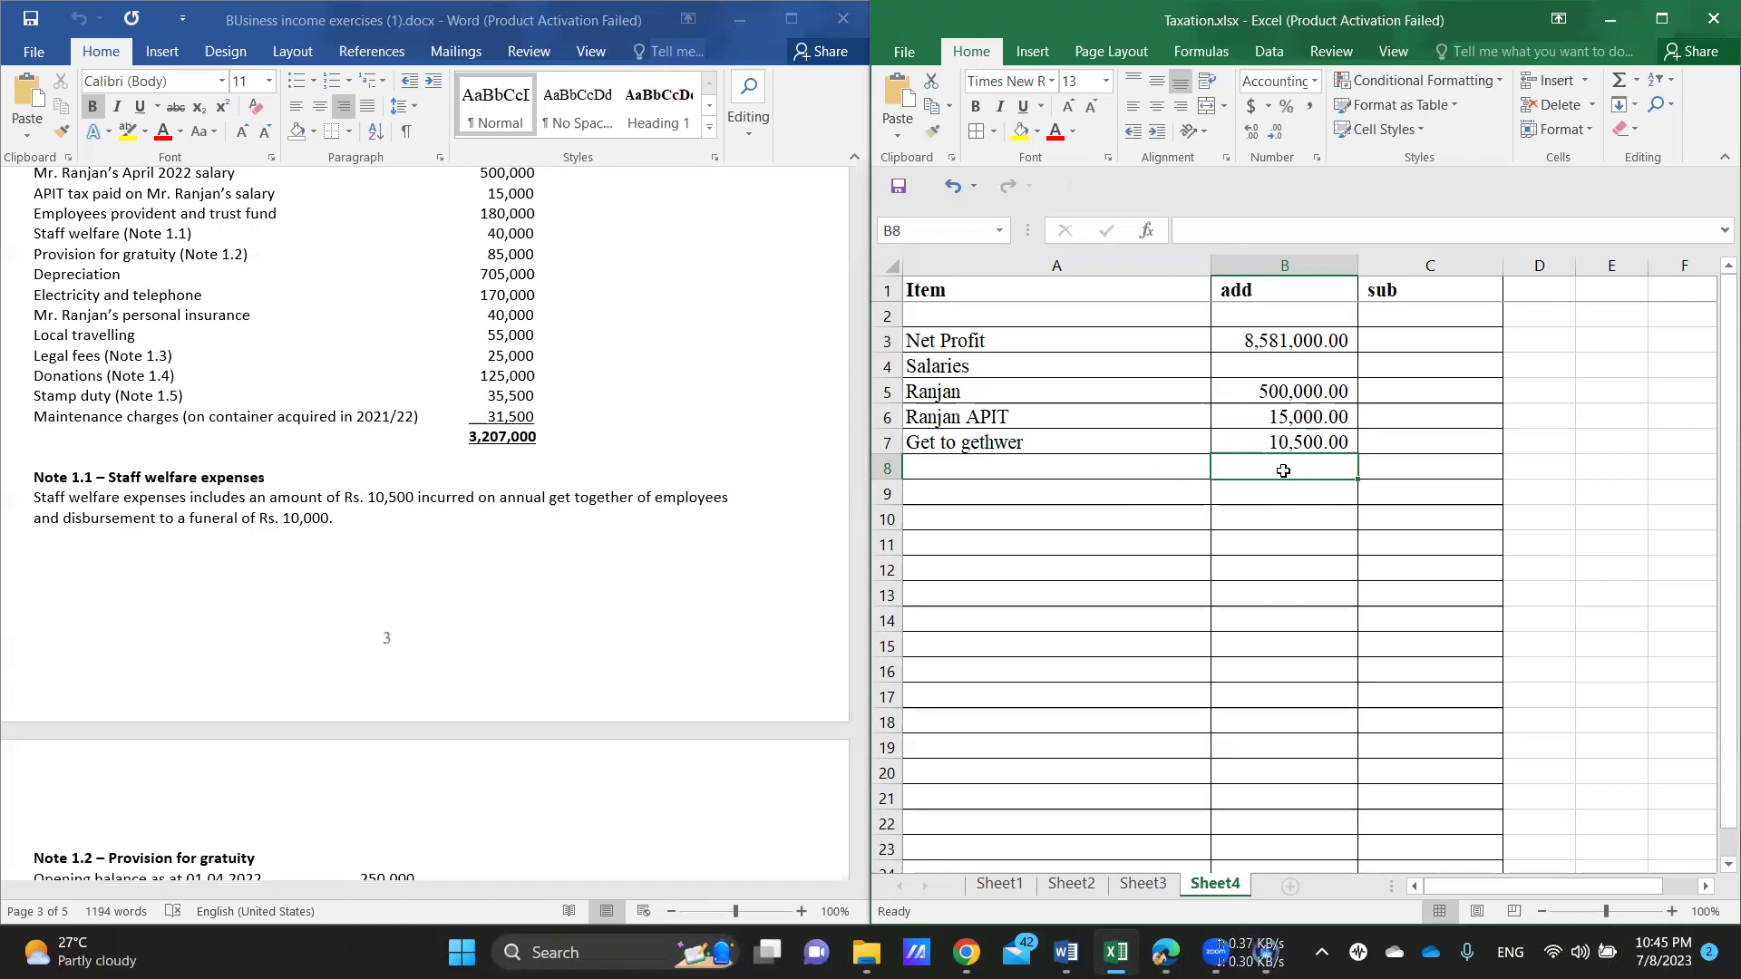
text(10000)
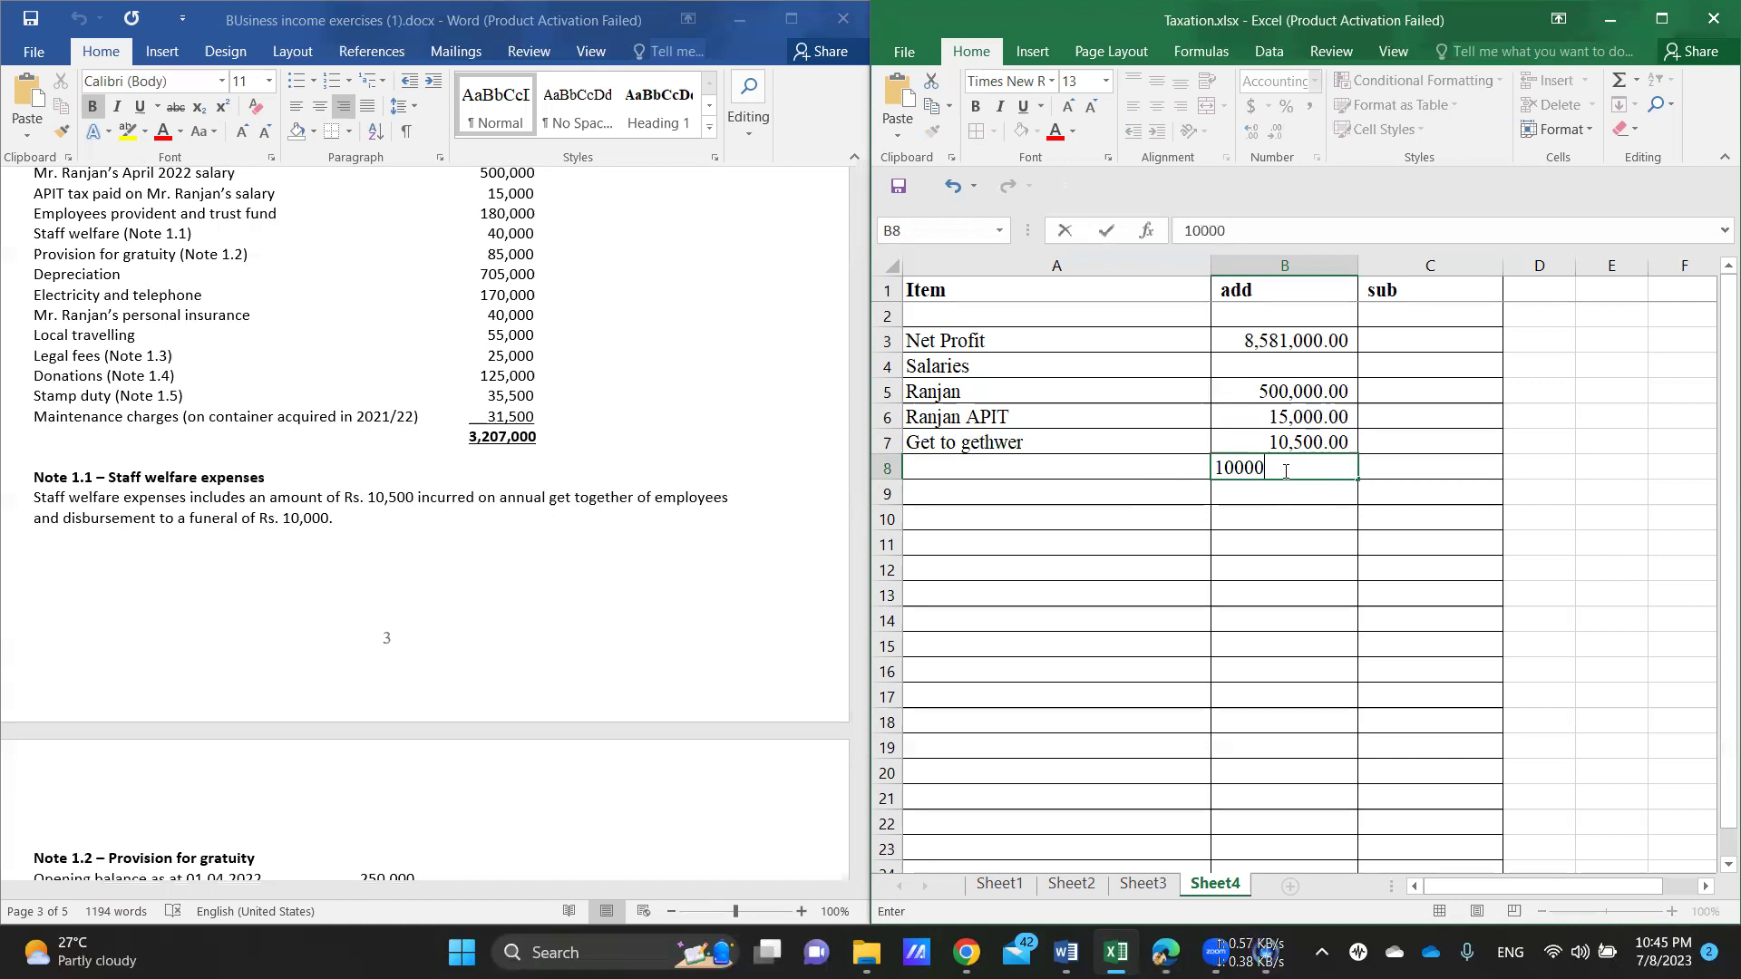
key(Return)
click(1084, 467)
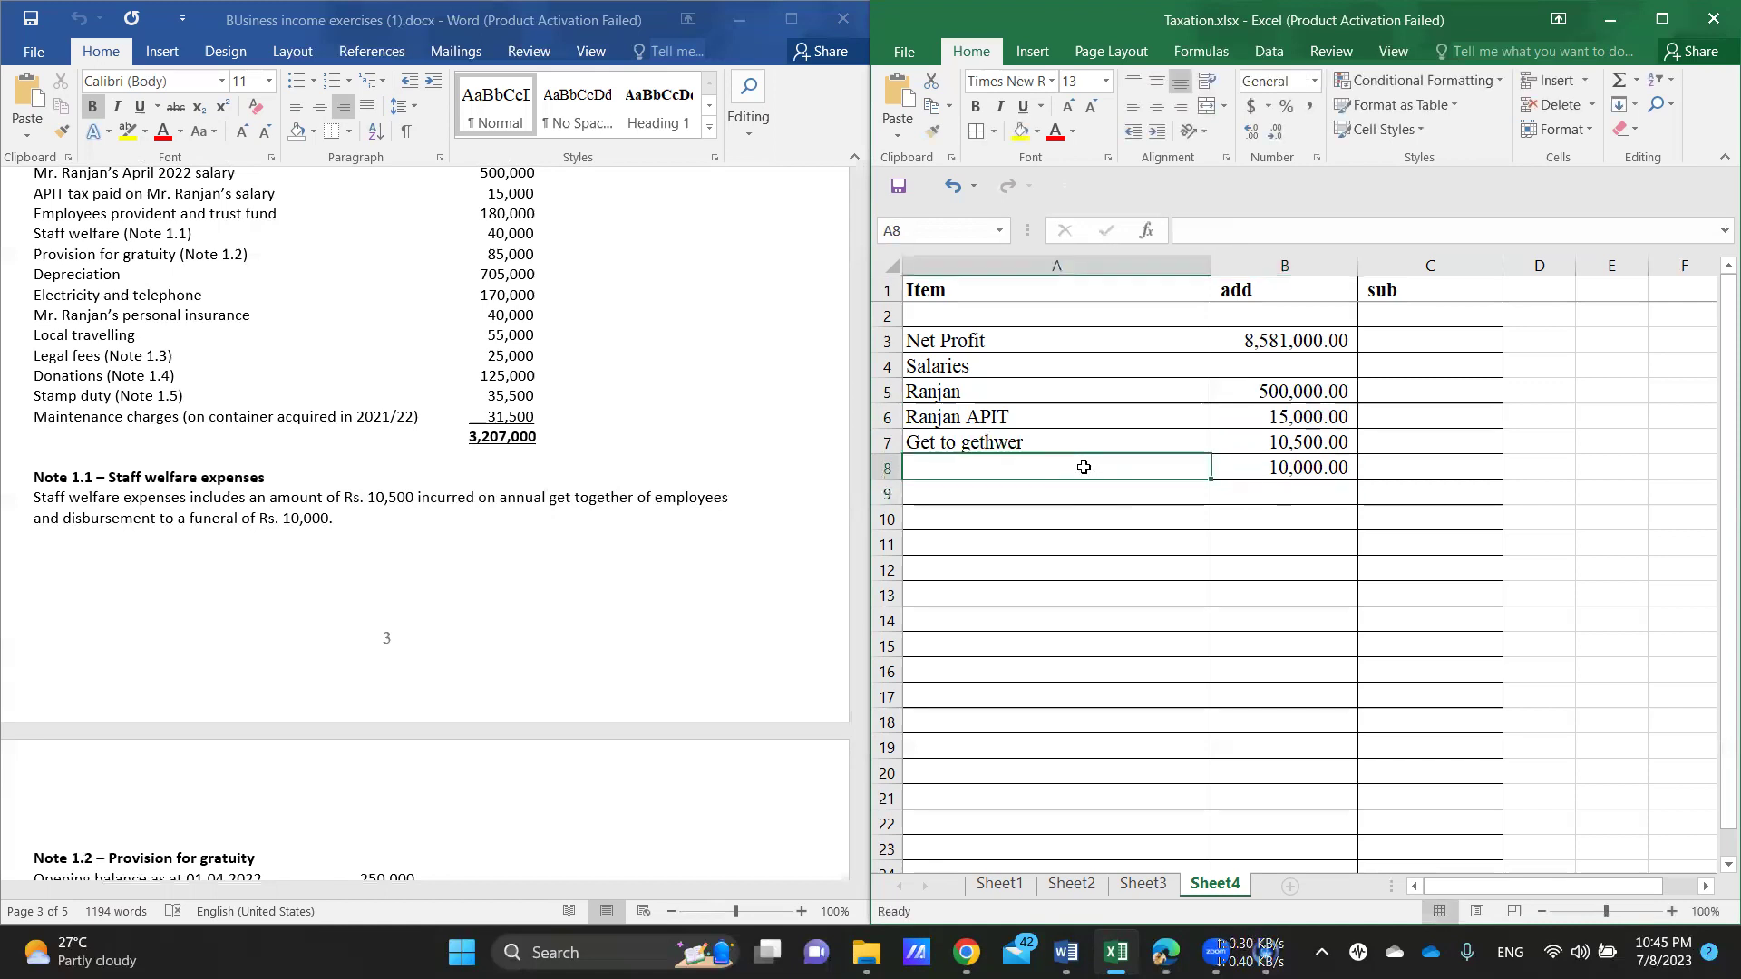
text(F)
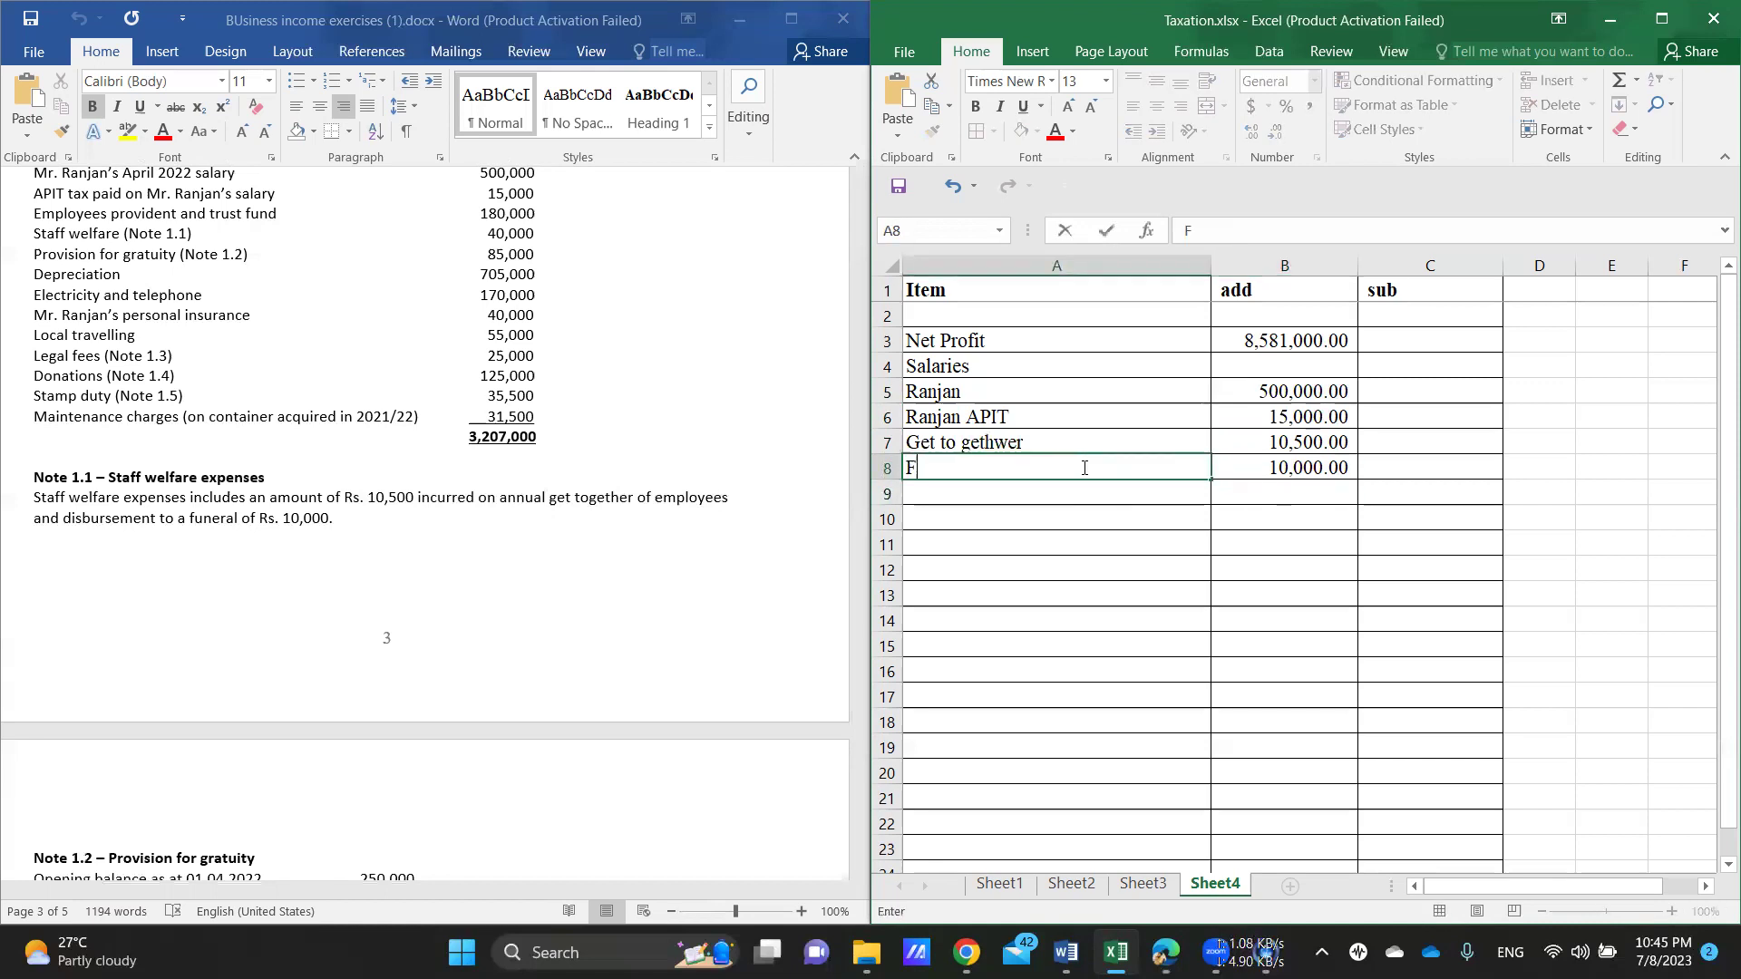
text(unerl)
key(Return)
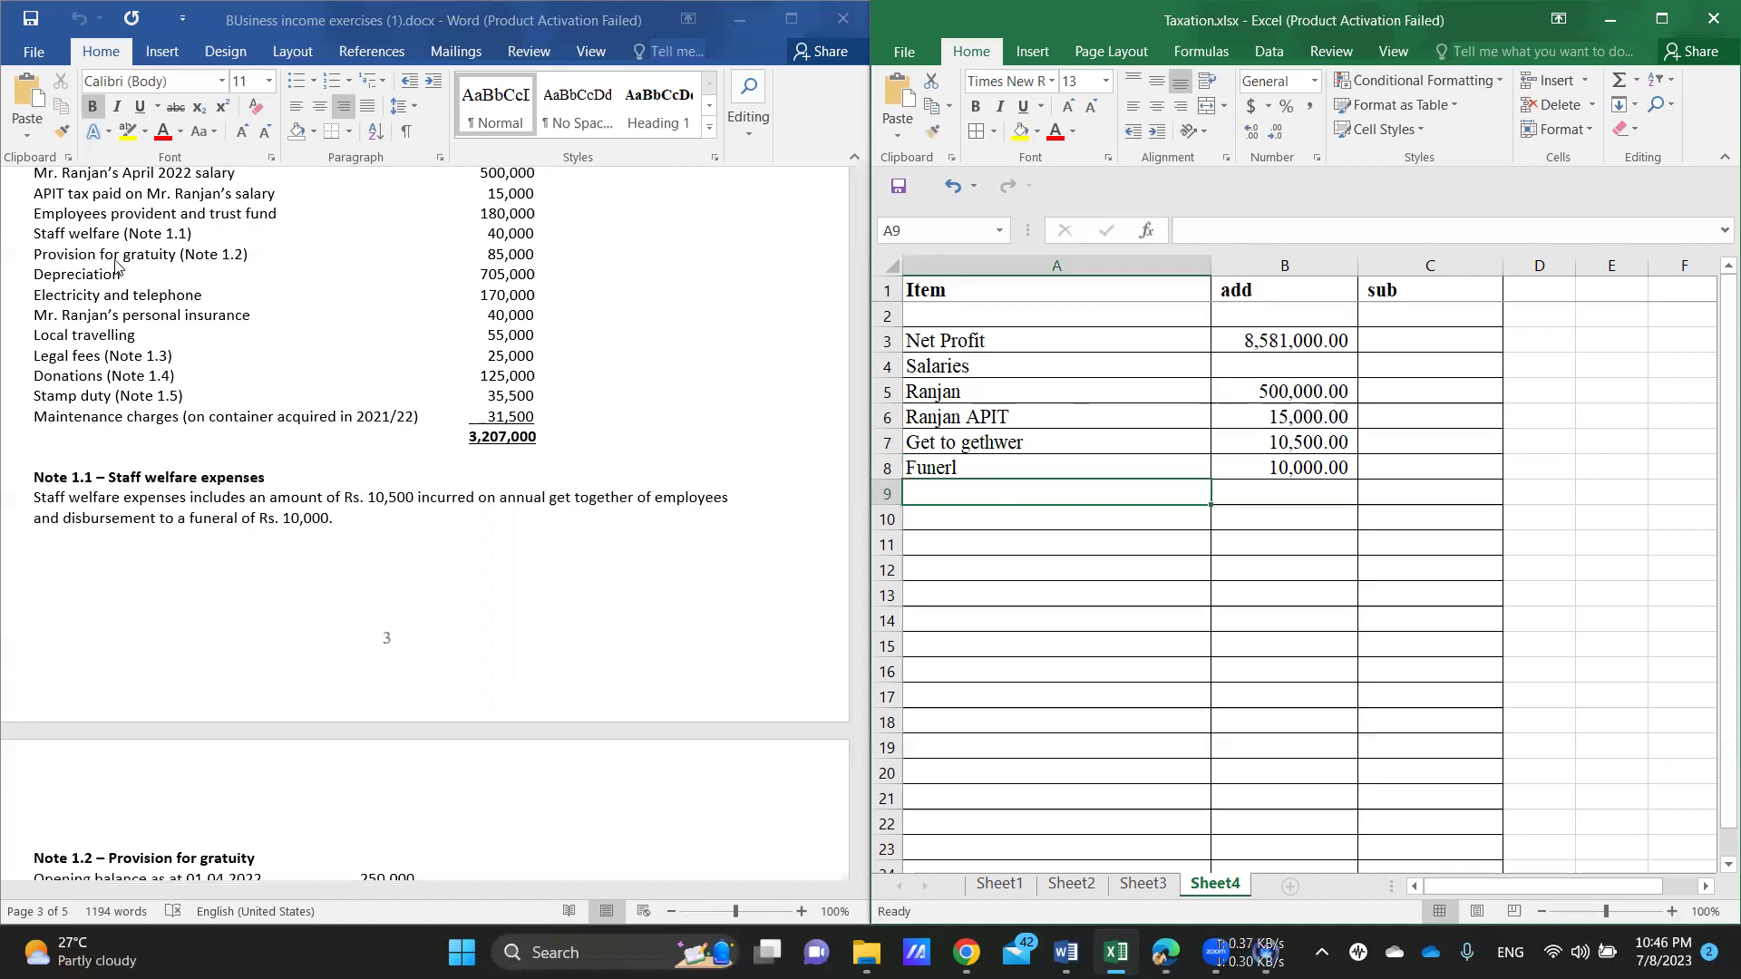
Step: Add the provision for gratuity from Note 1.2 in row 9 as "GP" with 85000 in the add column
click(224, 270)
scroll(224, 270, down, 9)
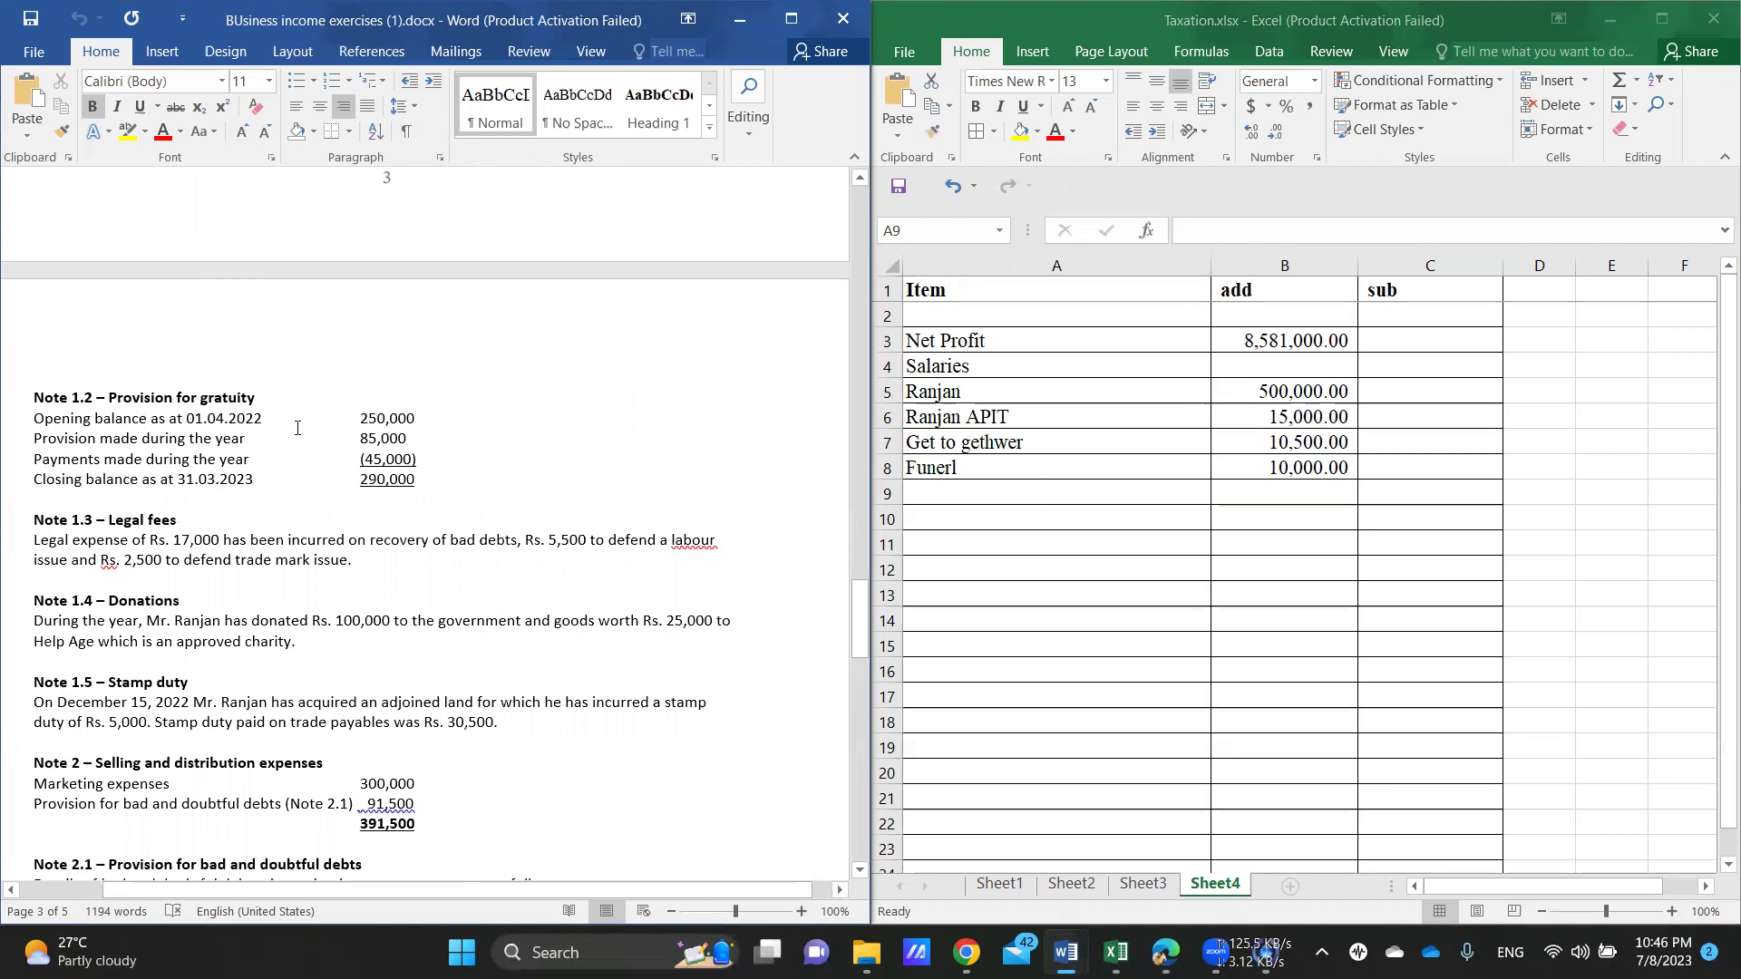
scroll(397, 394, up, 8)
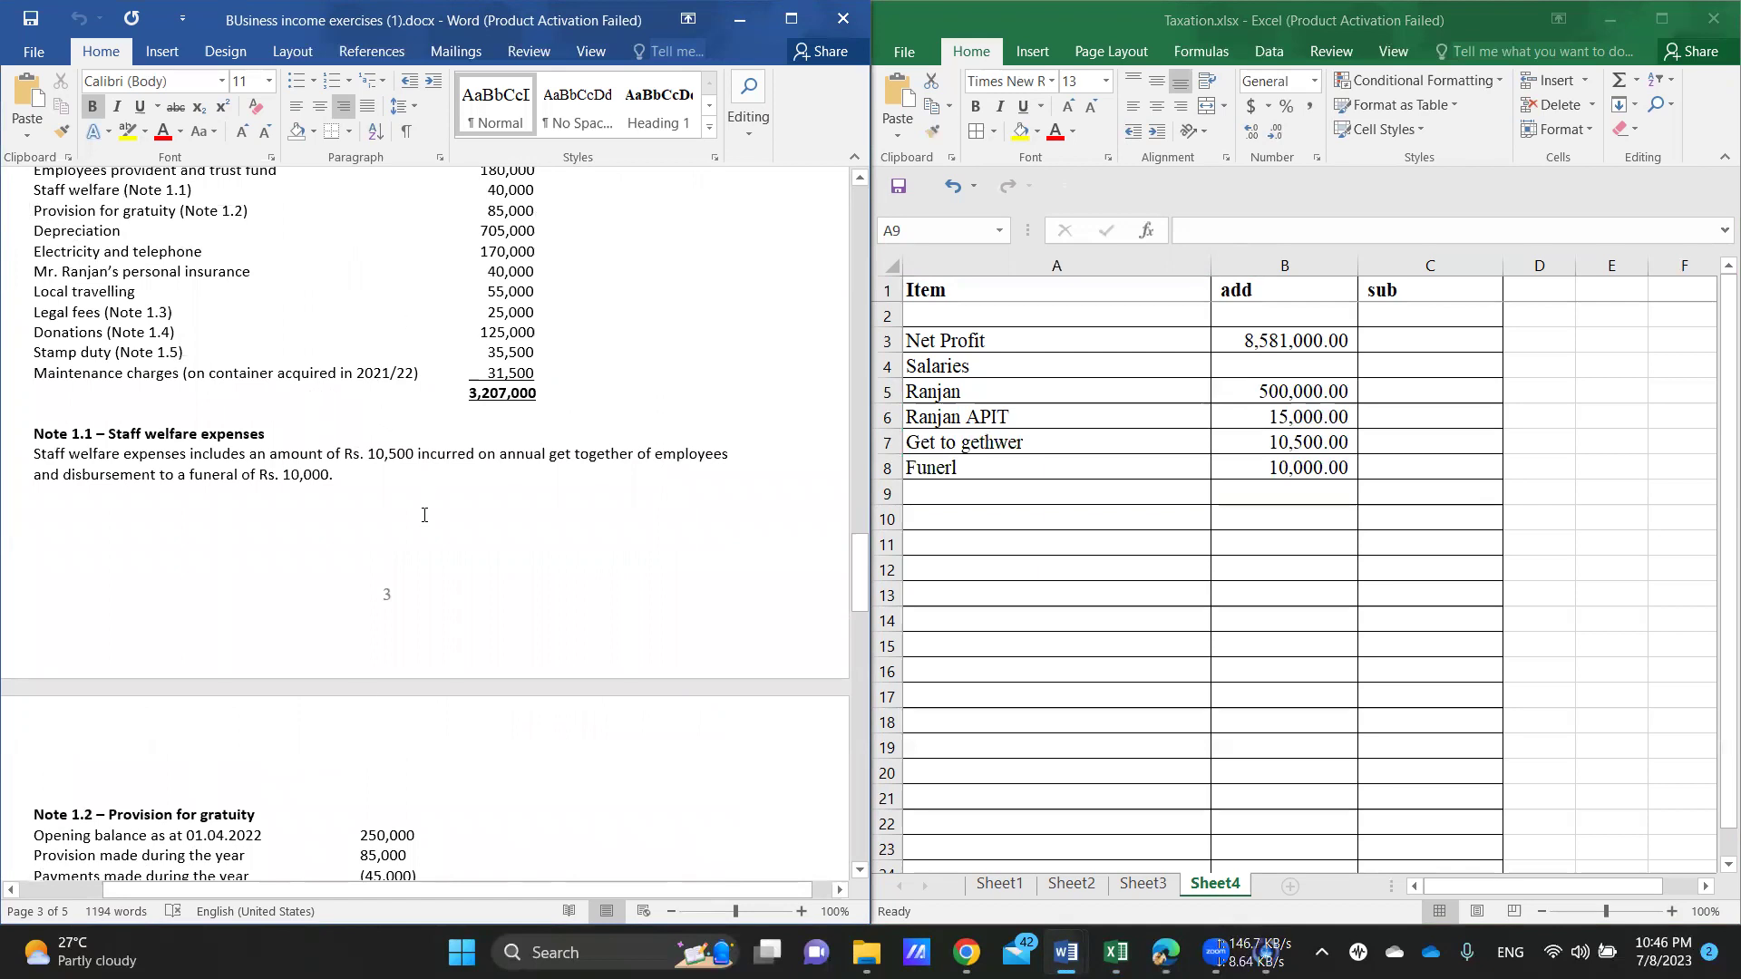
scroll(424, 515, down, 5)
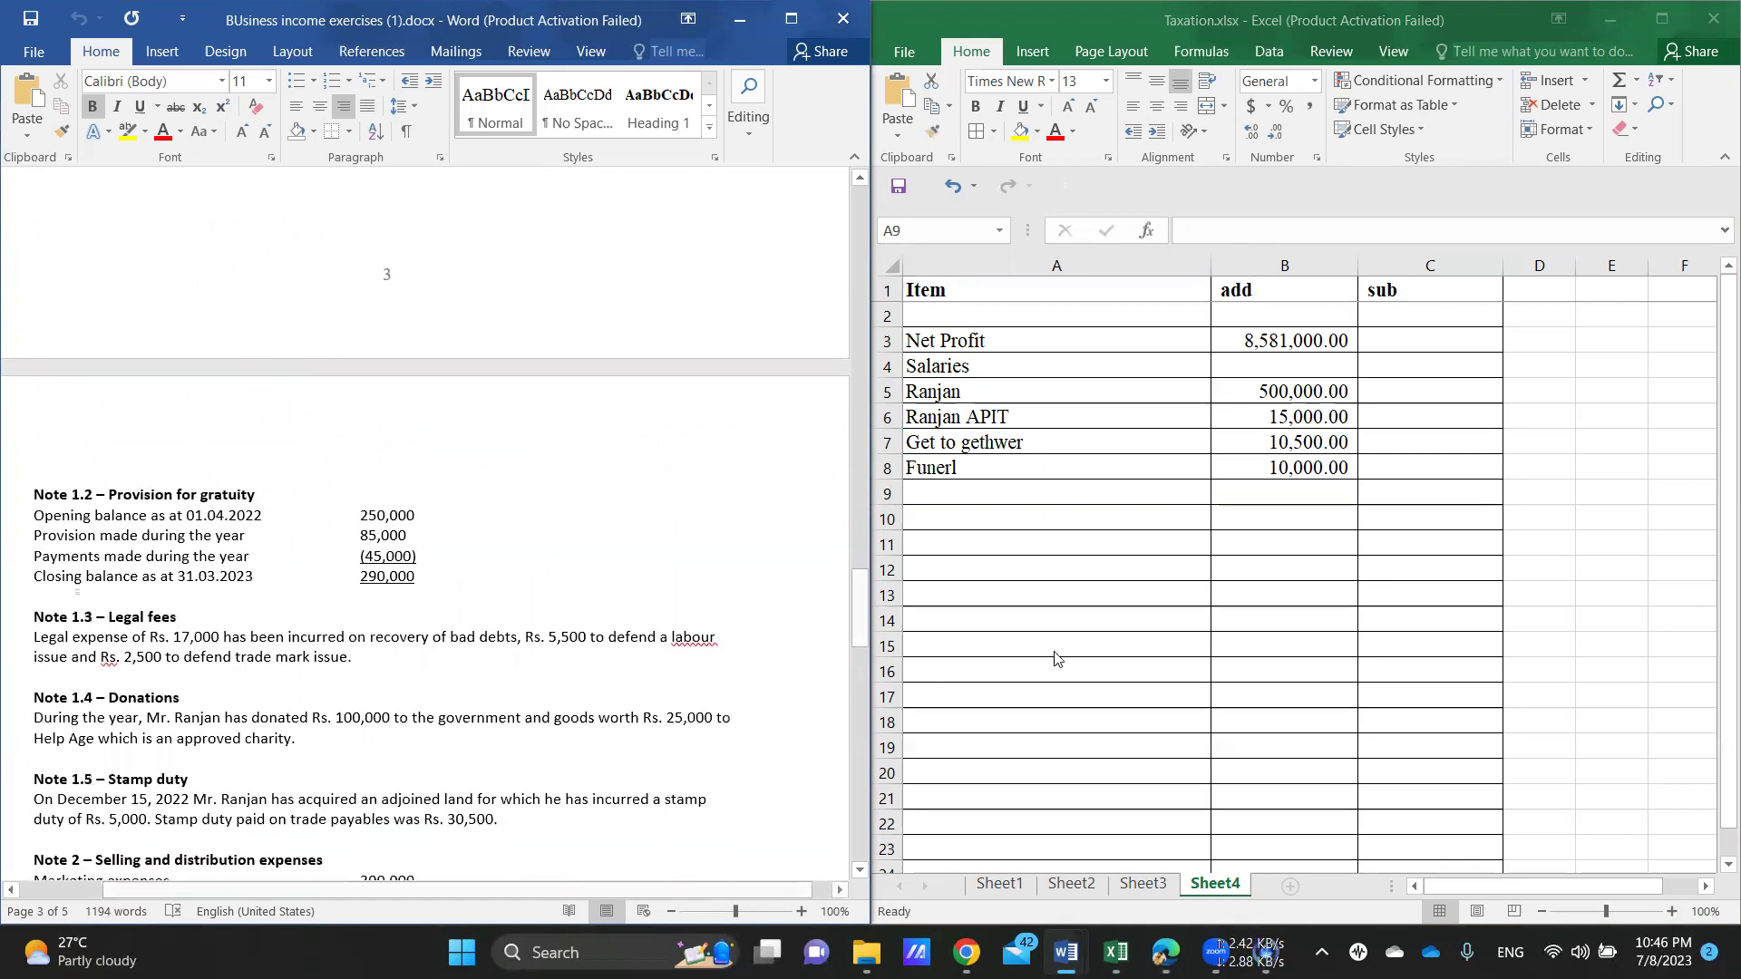
click(982, 489)
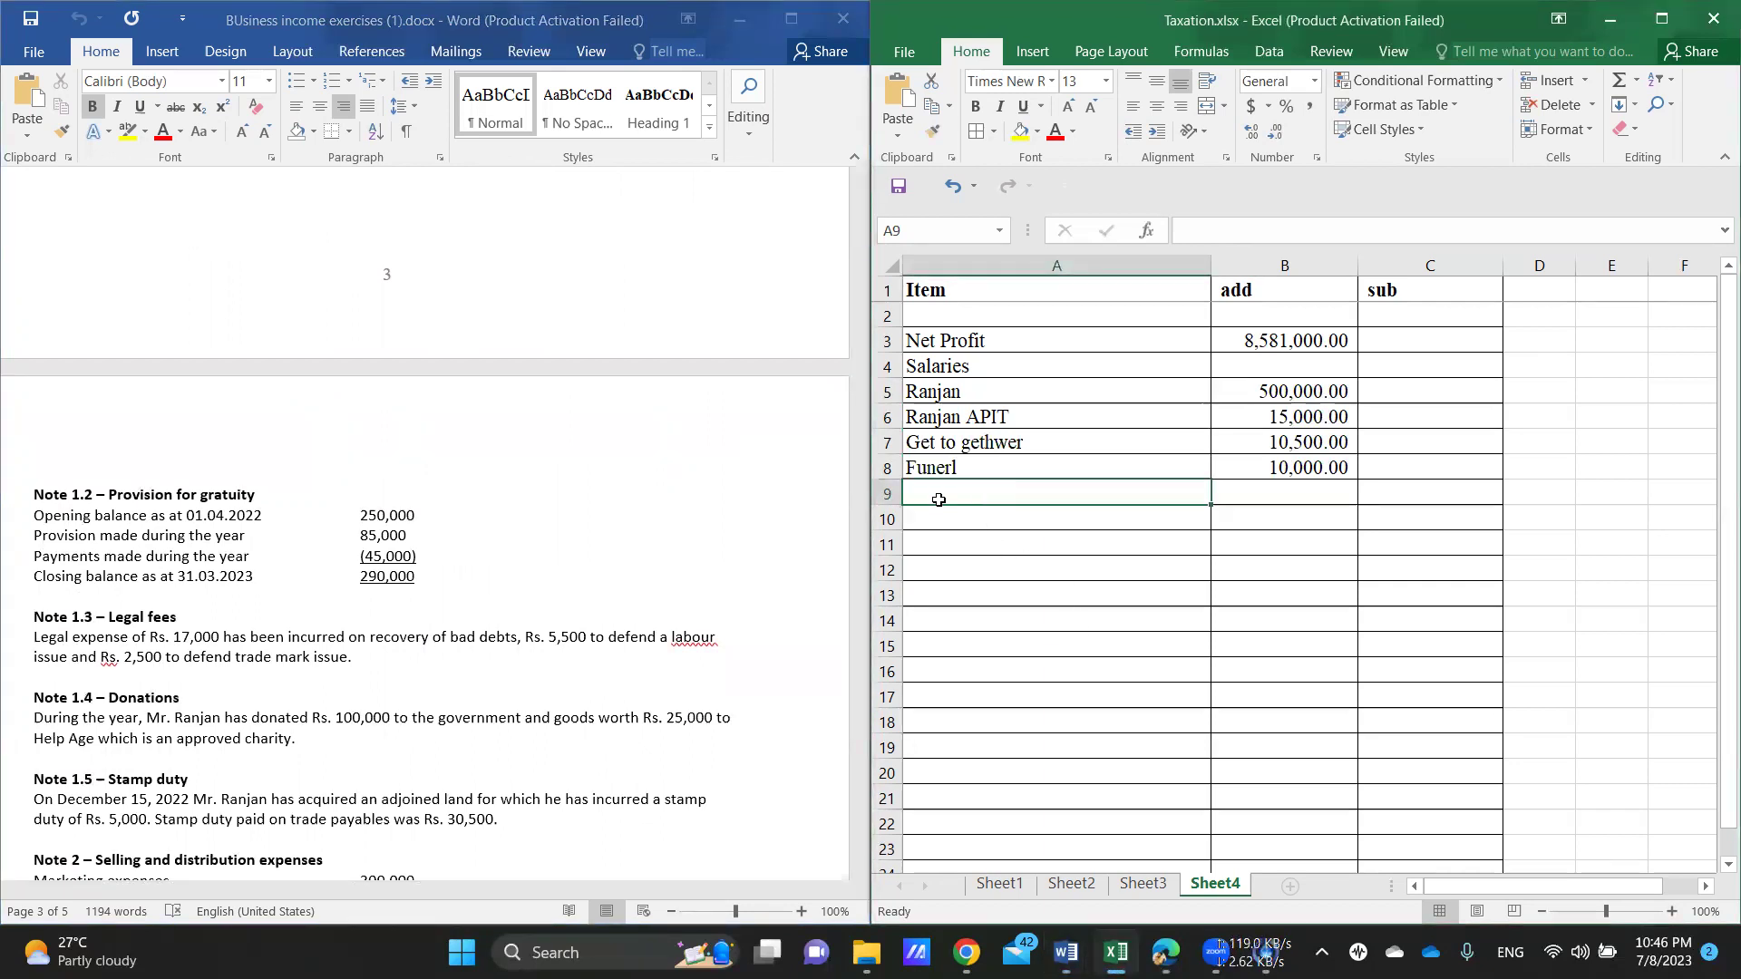
text(GP)
click(1263, 499)
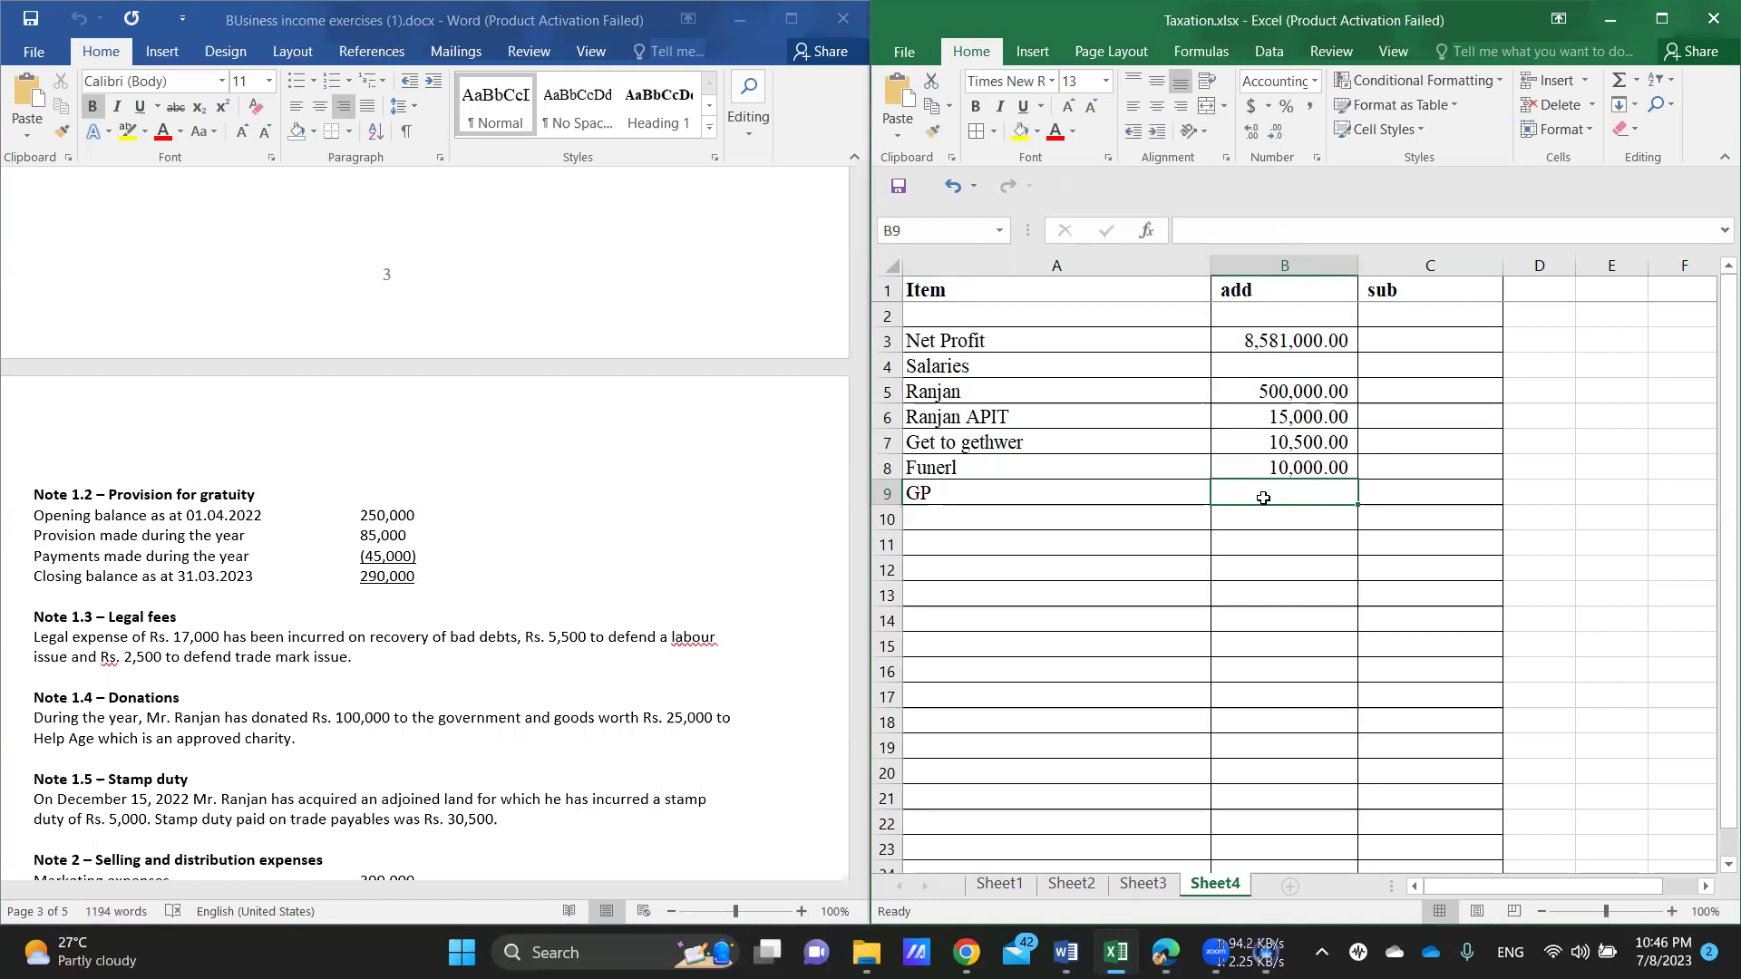
text(85000)
key(Return)
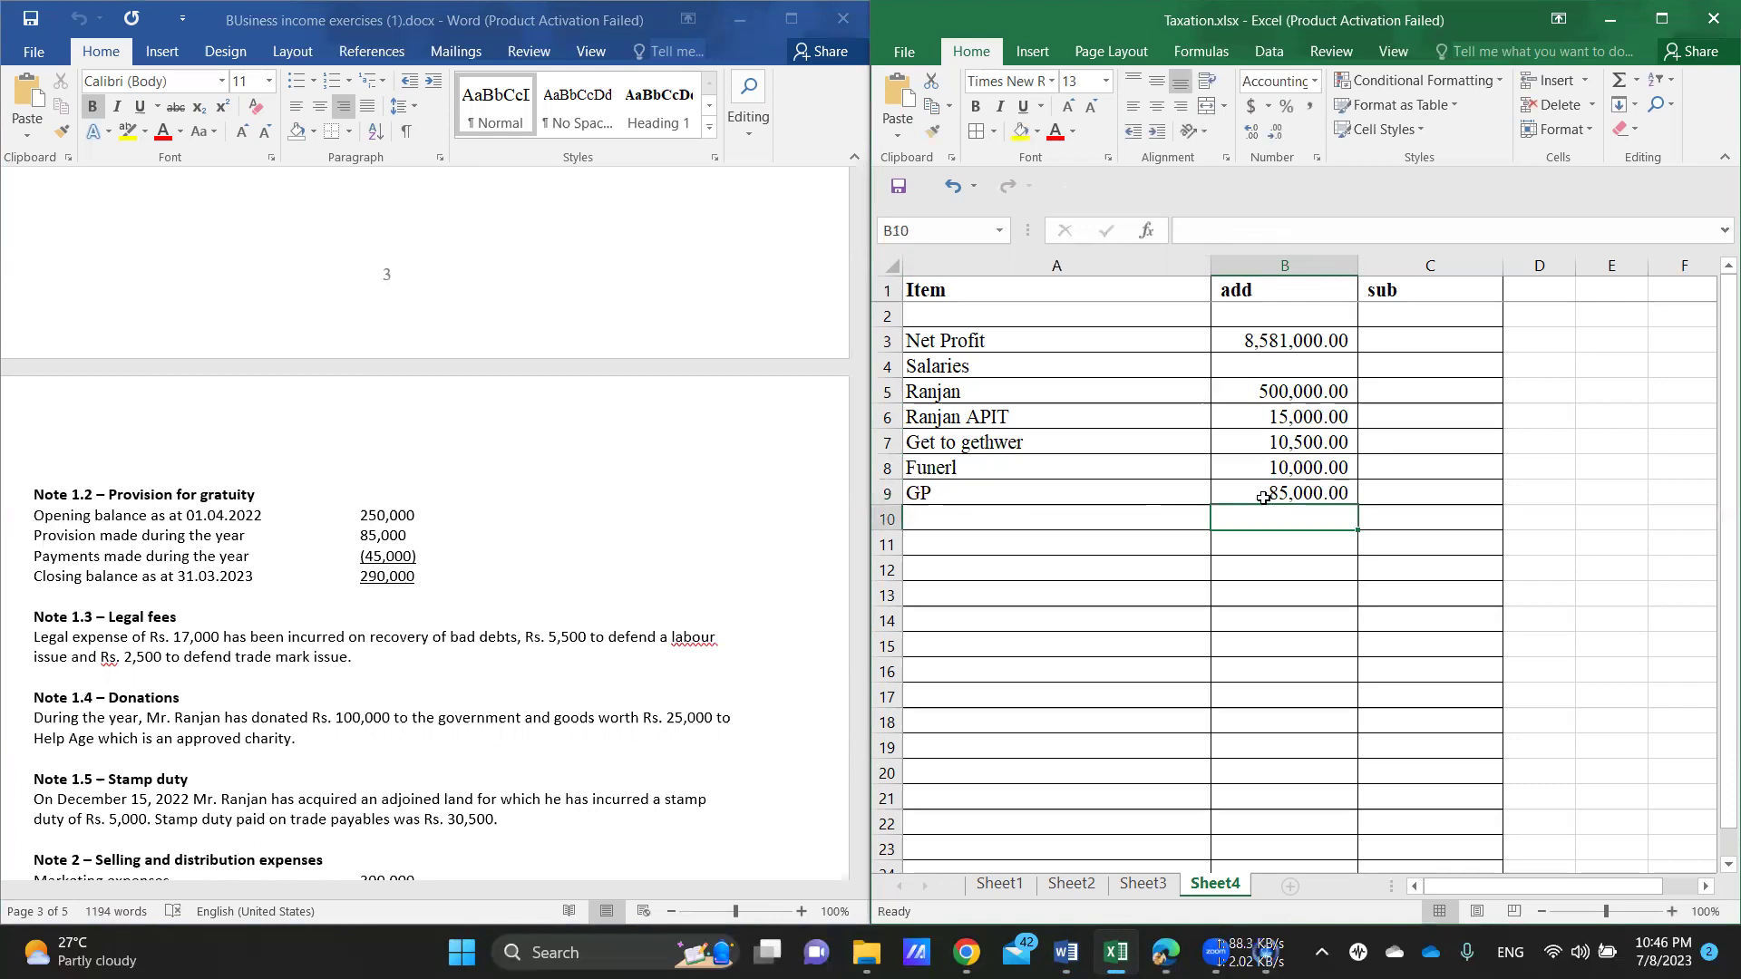
Step: Add the gratuity payments made during the year in row 10 as "Gat paid" with 45000 in the sub column
click(1017, 519)
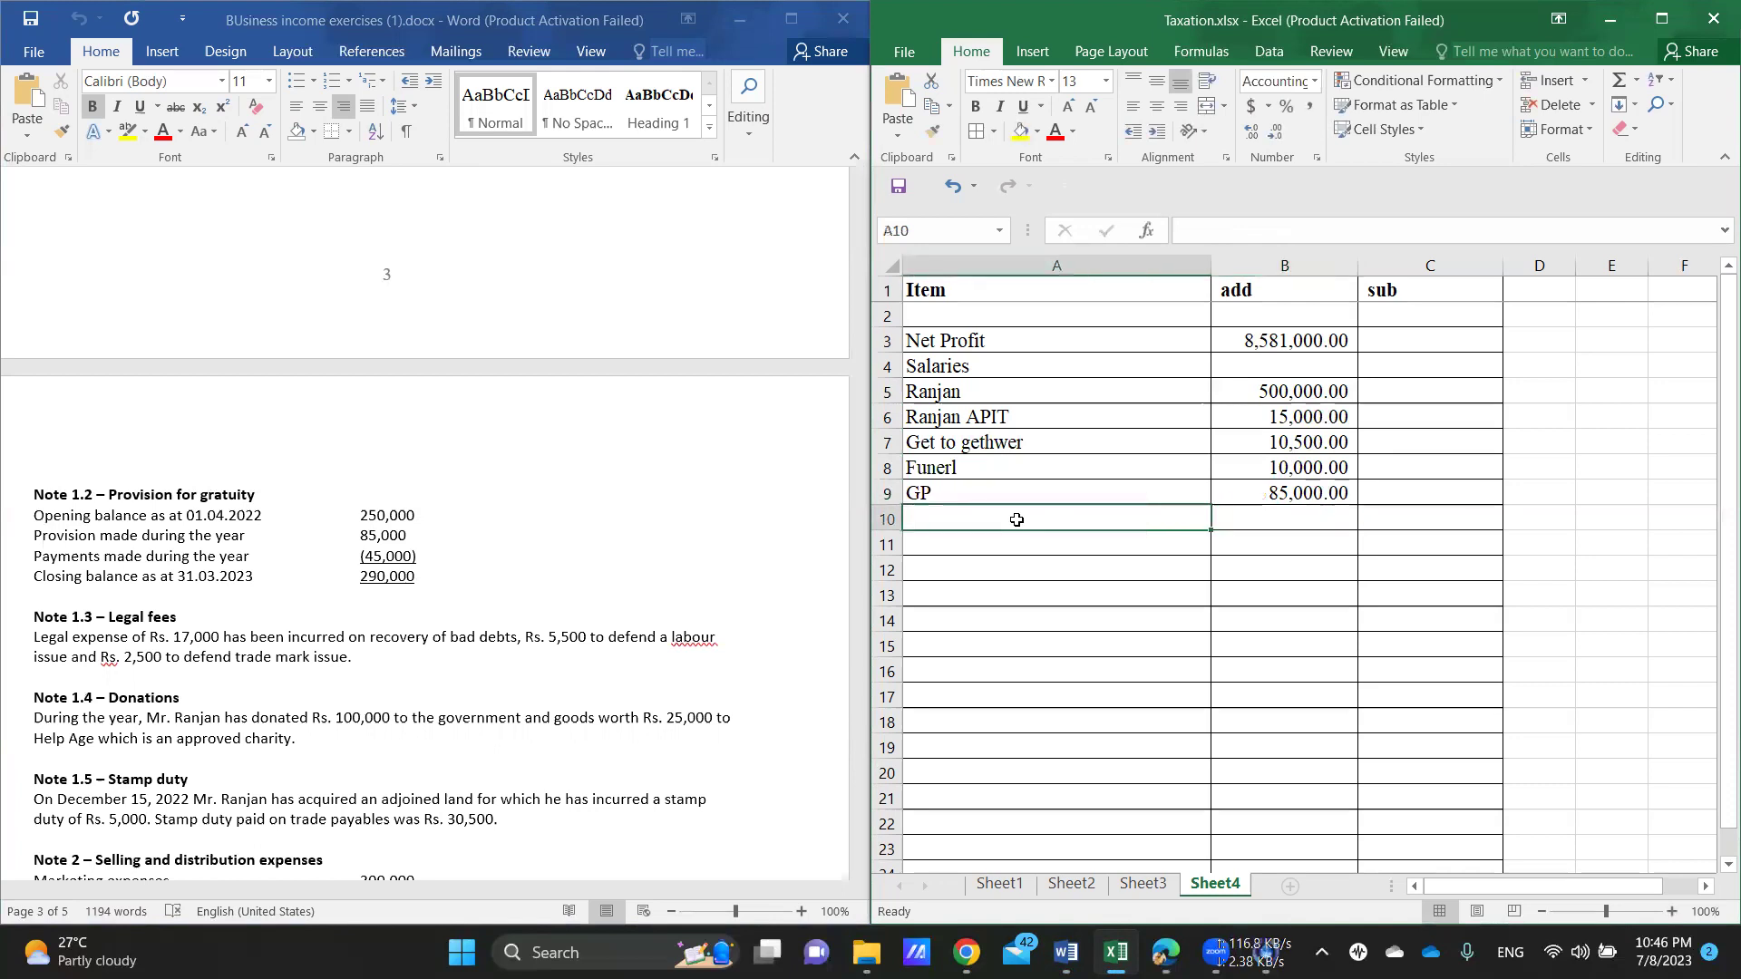
text(Gat)
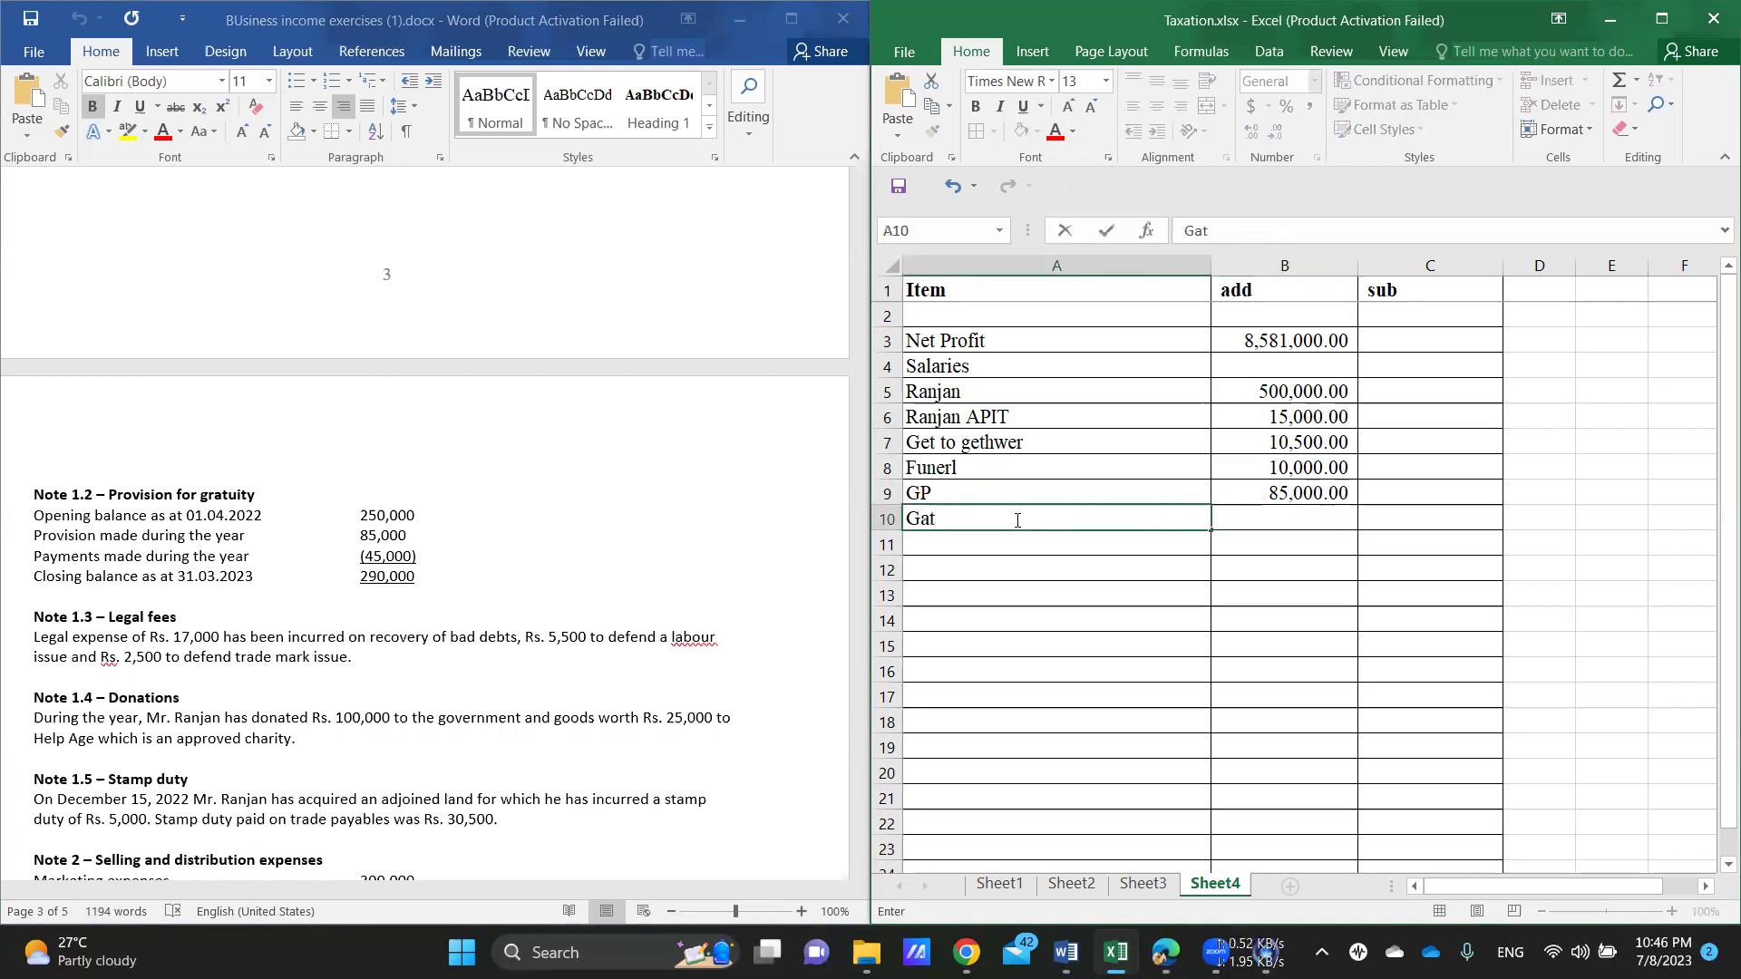
text( paid)
click(1434, 524)
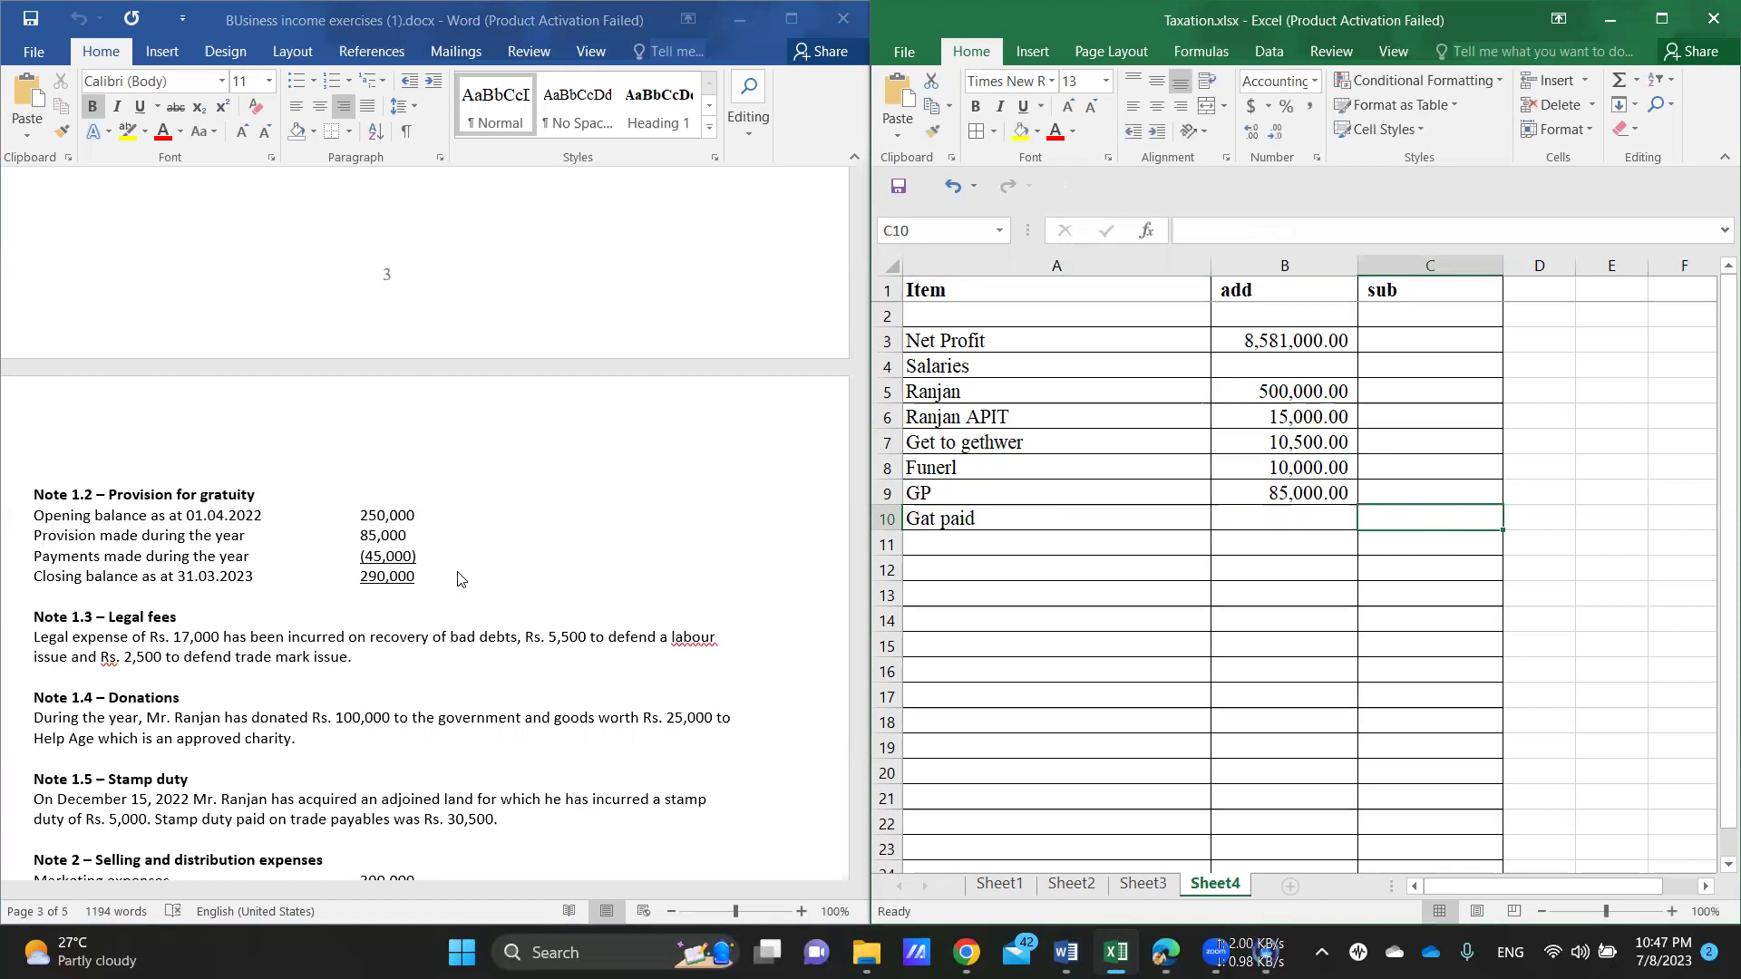
text(45000)
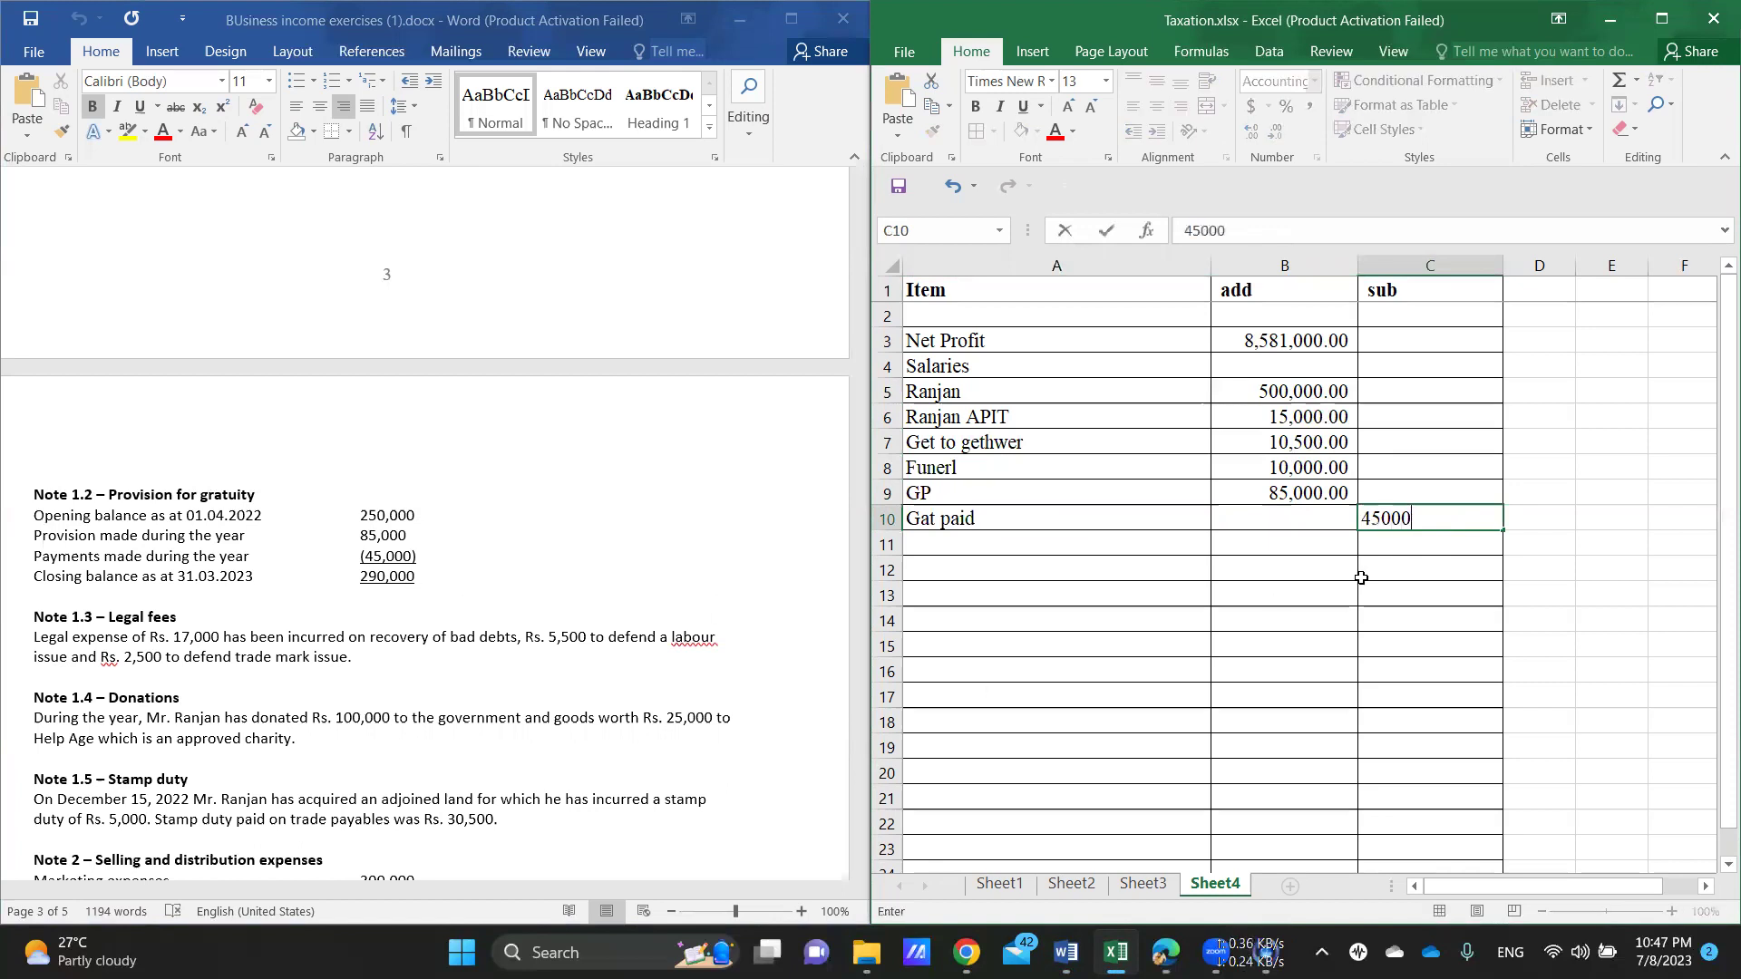
key(Return)
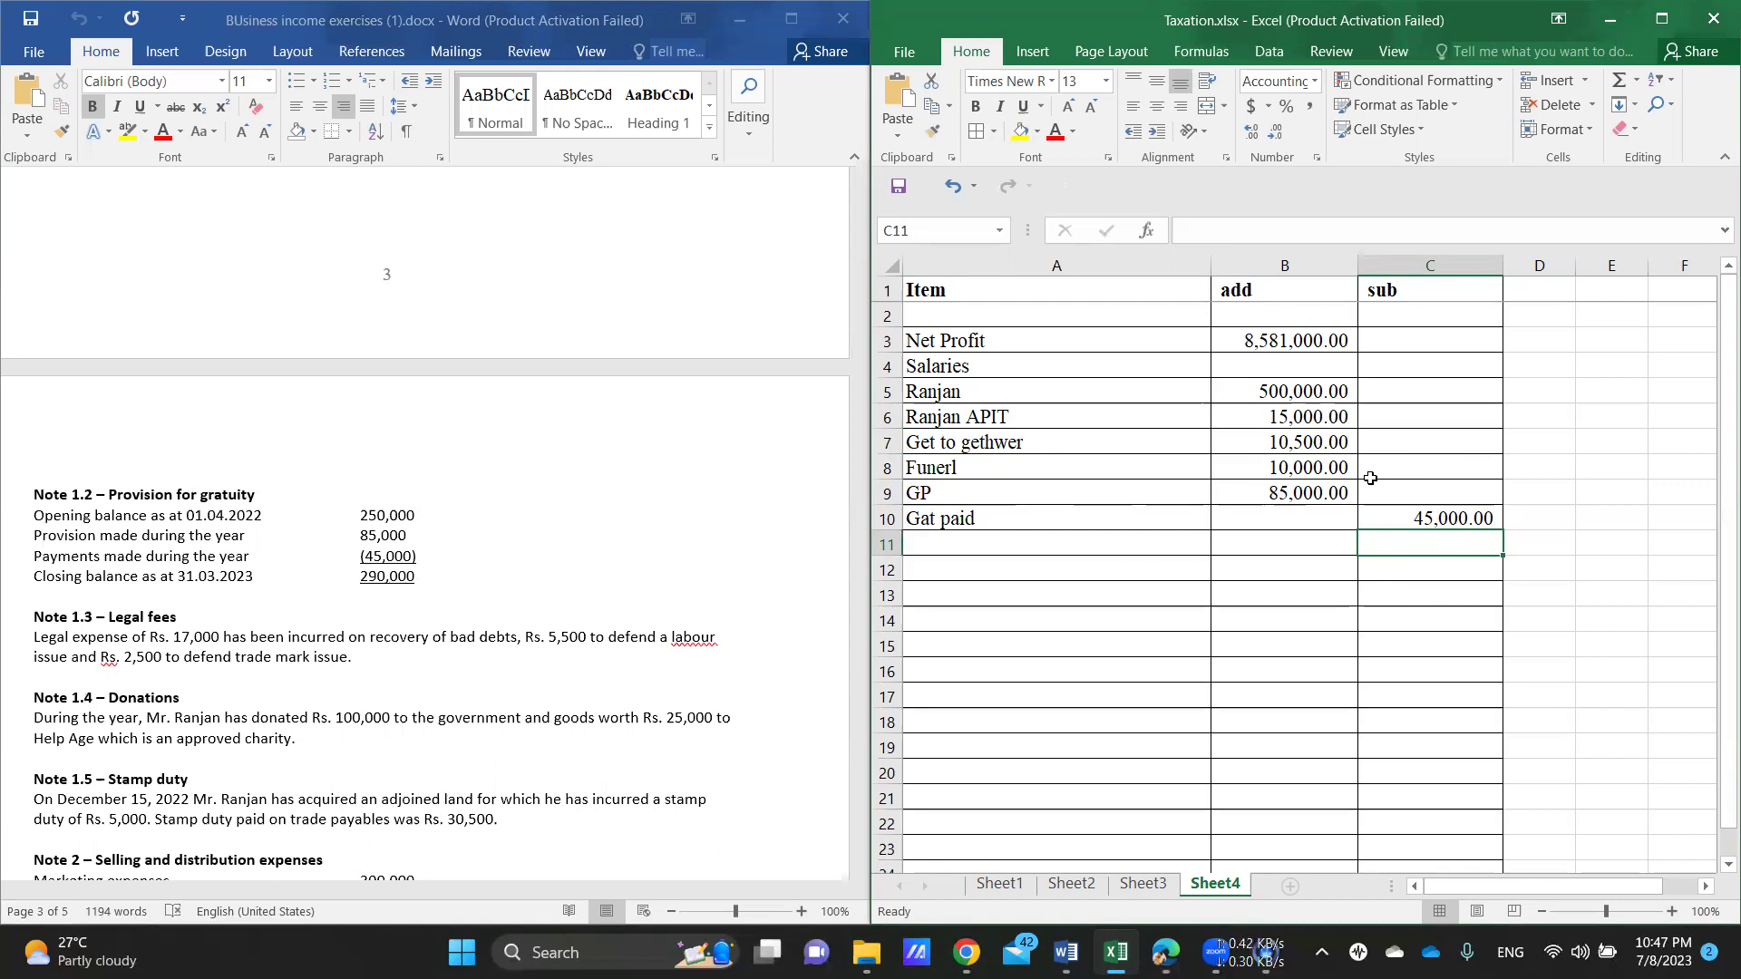
Step: Add the depreciation from the expense list in row 11 as "Dep" with 705000 in the add column
click(1058, 545)
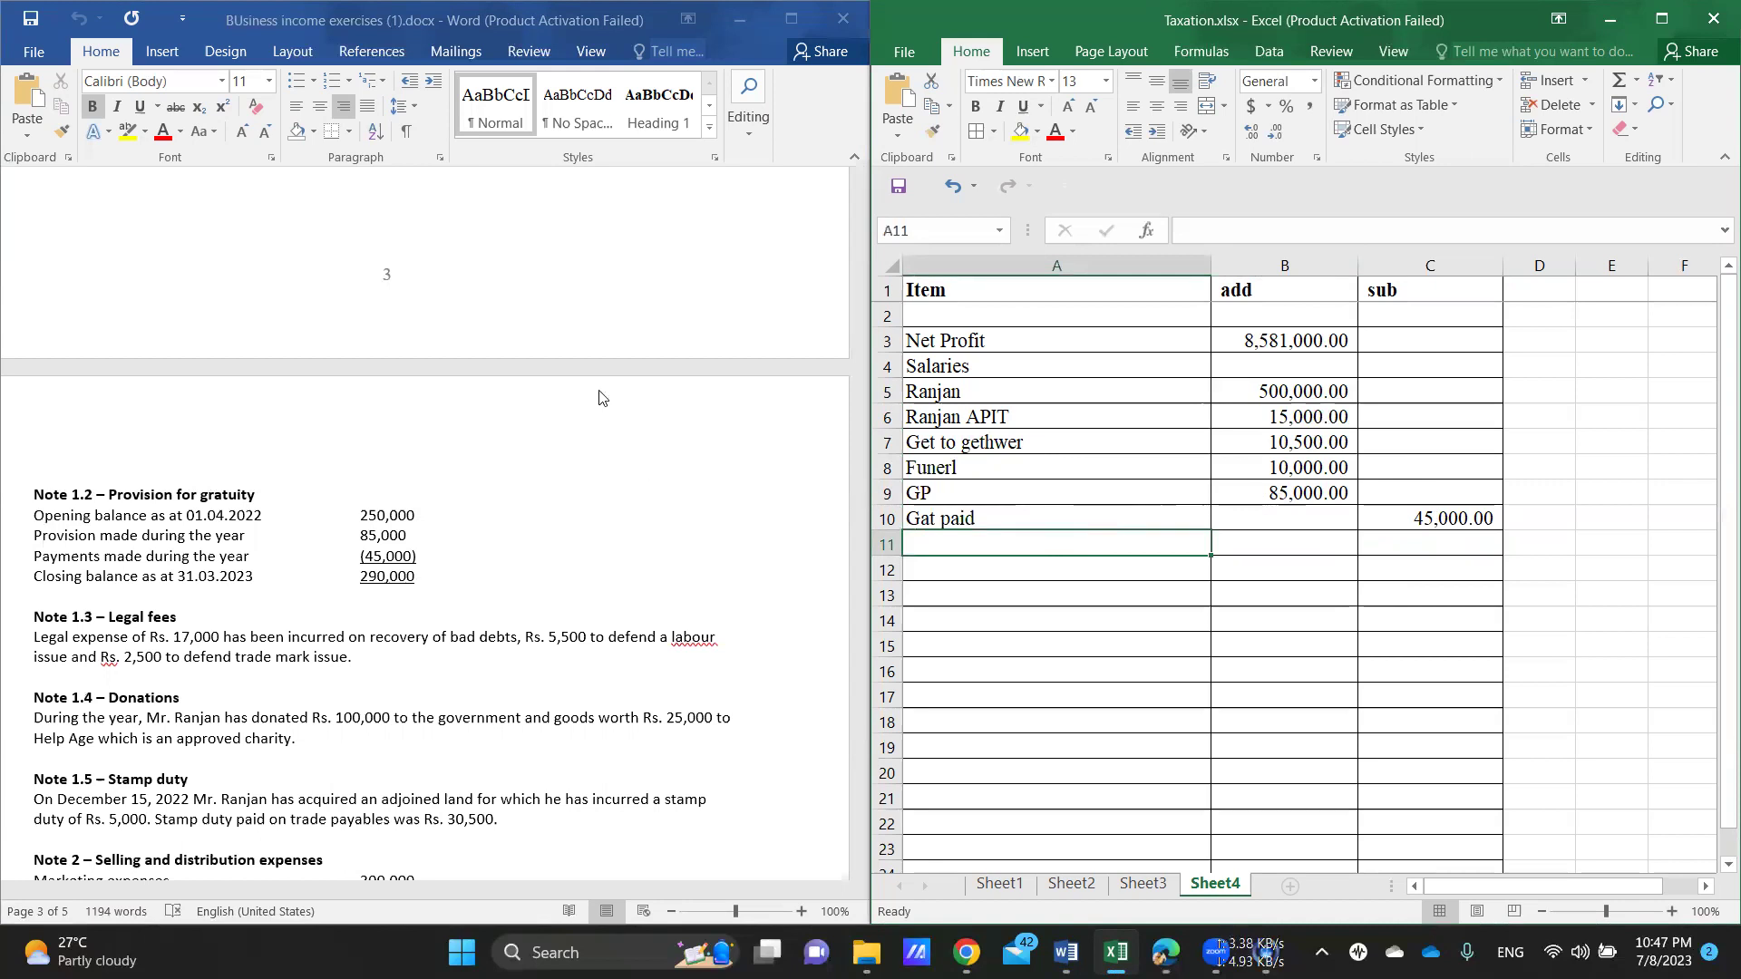
scroll(590, 391, up, 4)
scroll(590, 392, up, 3)
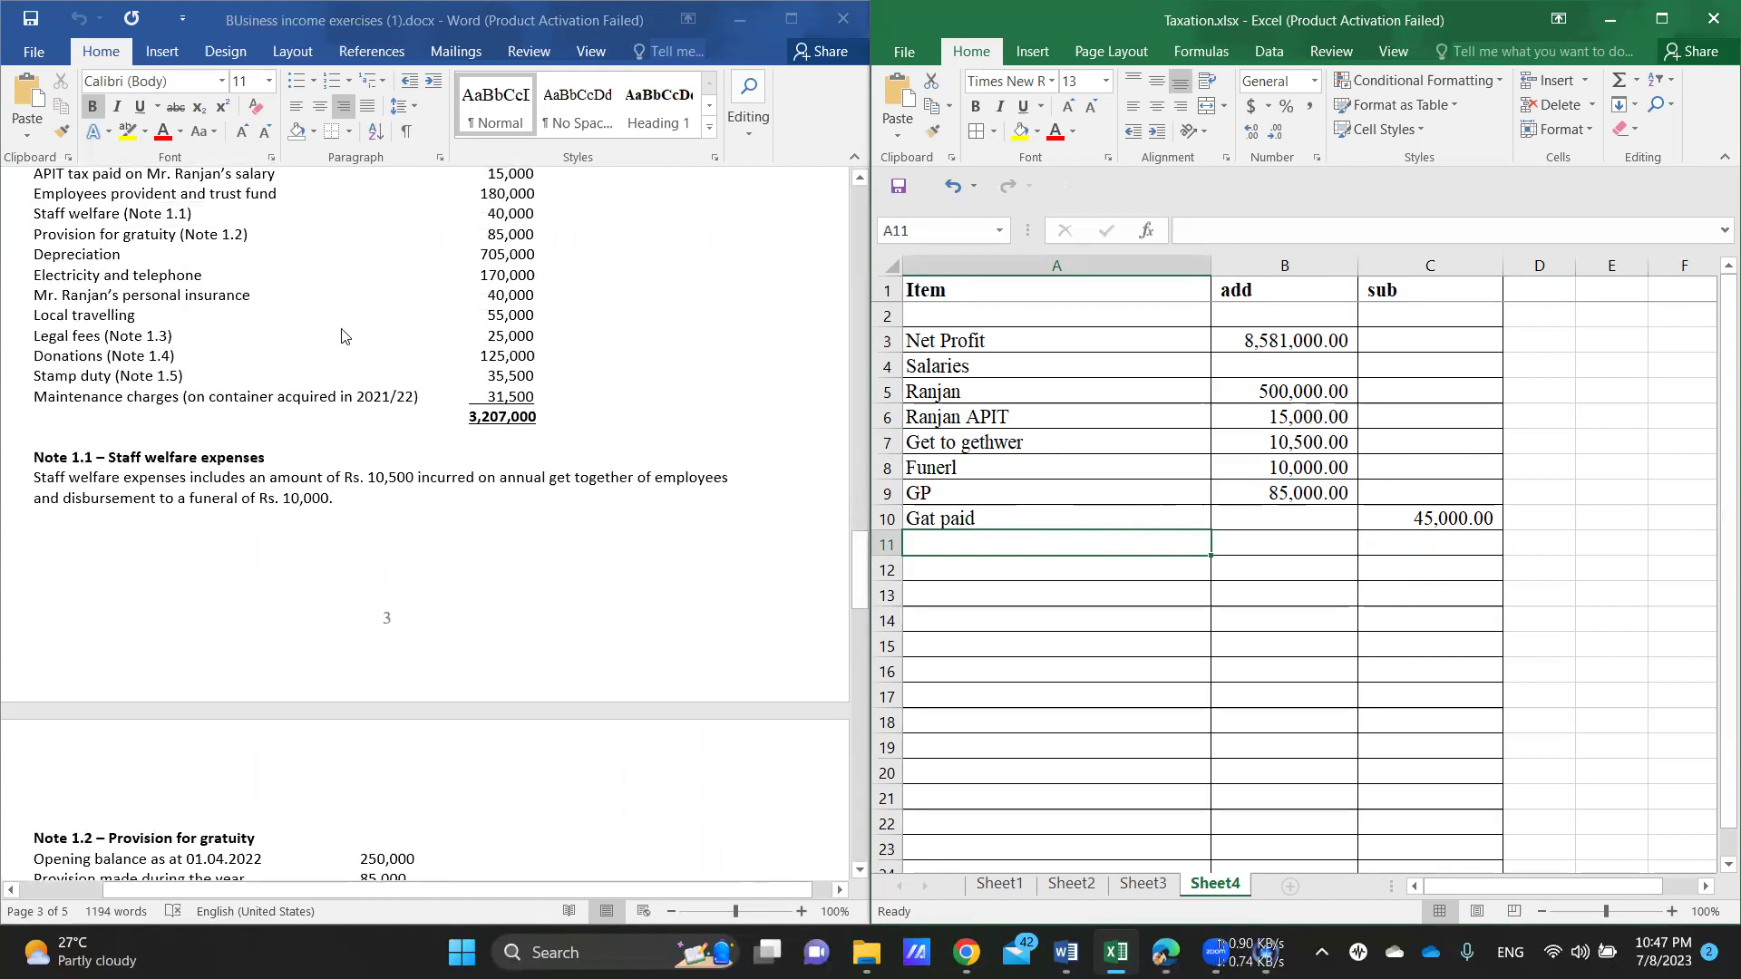
text(Dep)
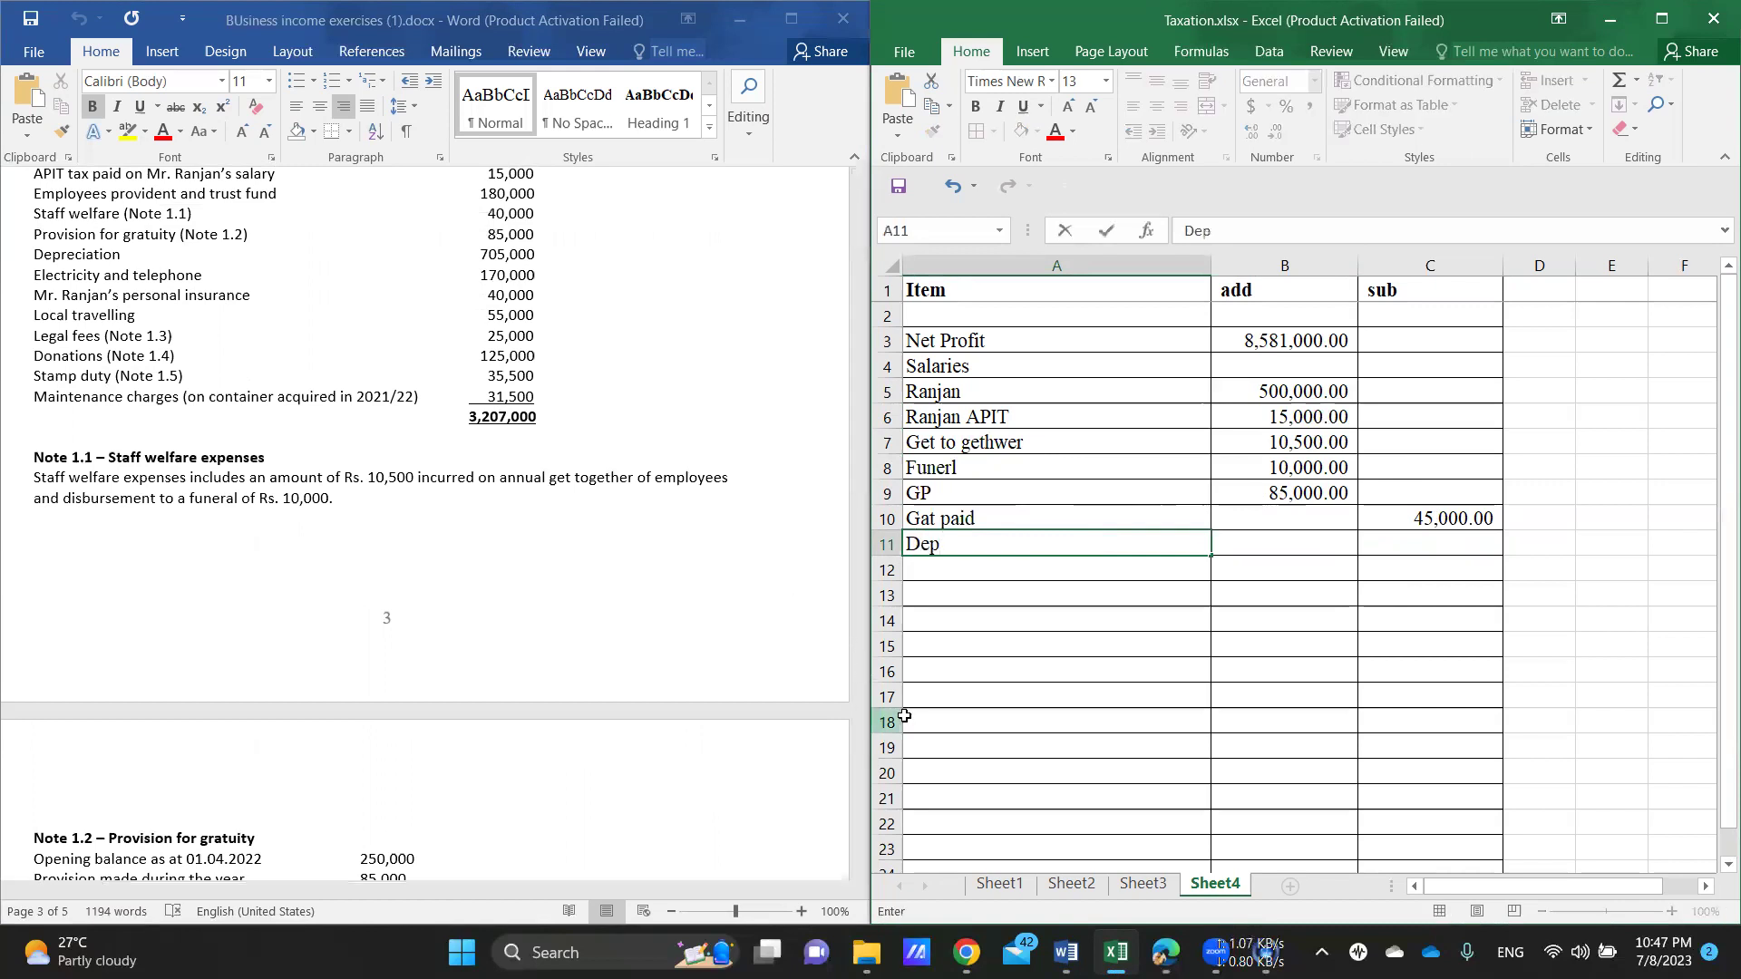
click(1258, 542)
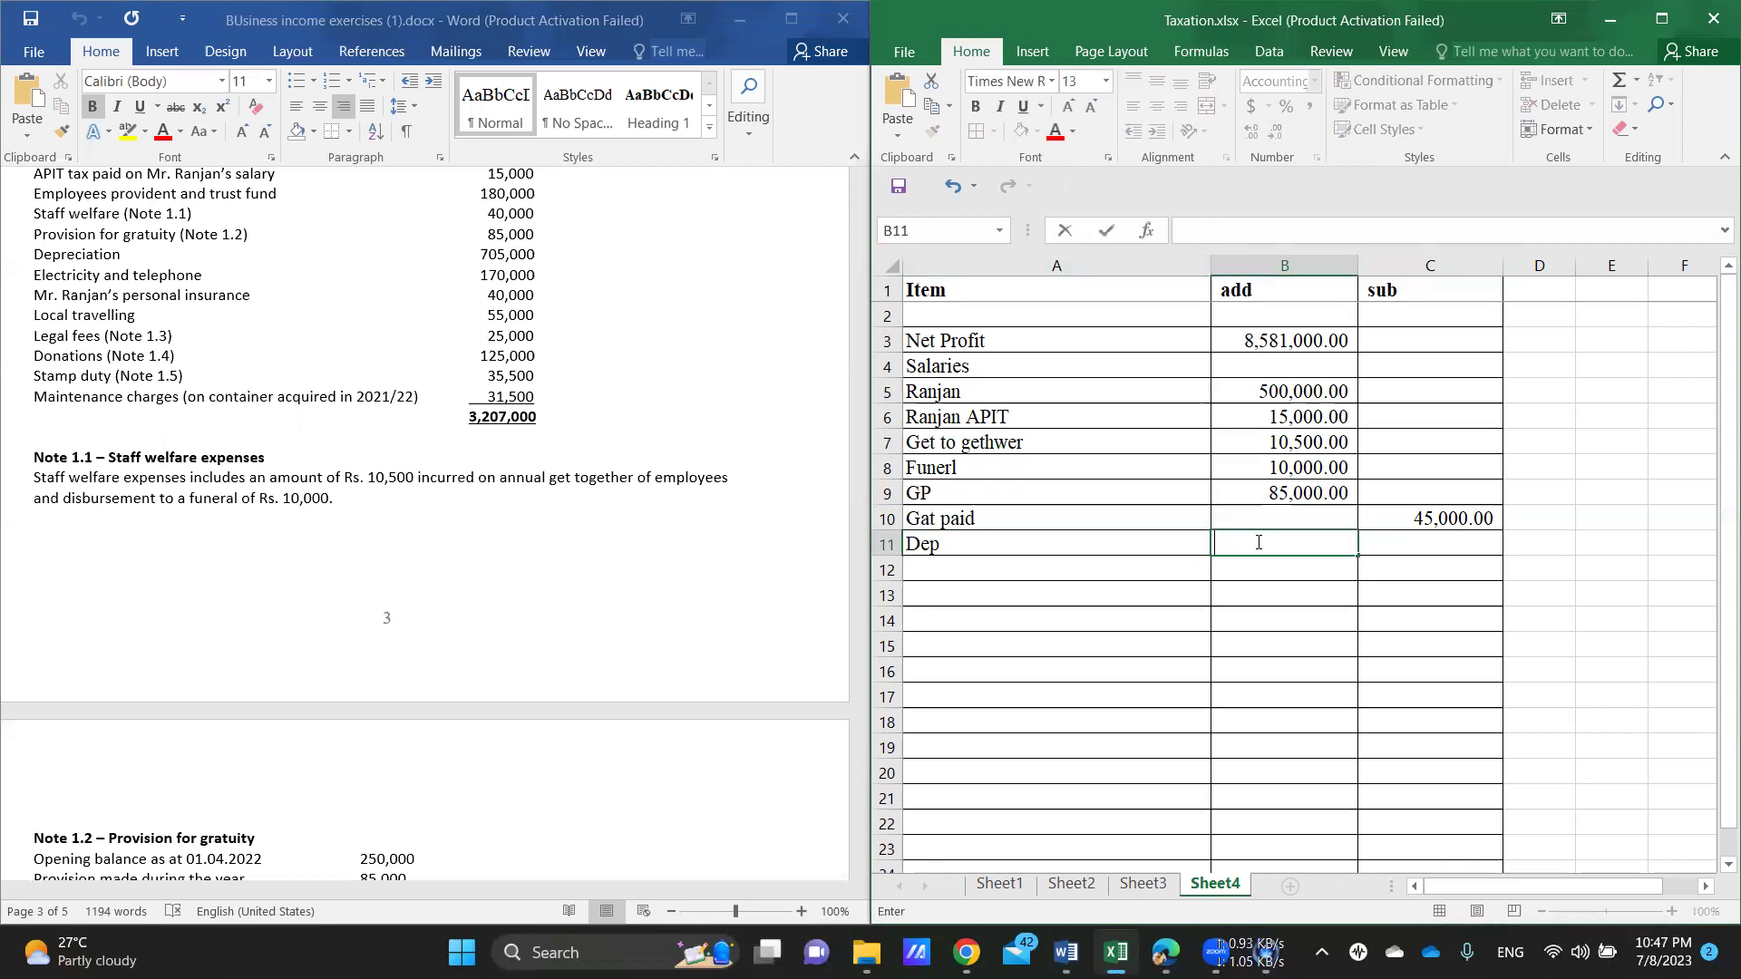
text(705000)
key(Return)
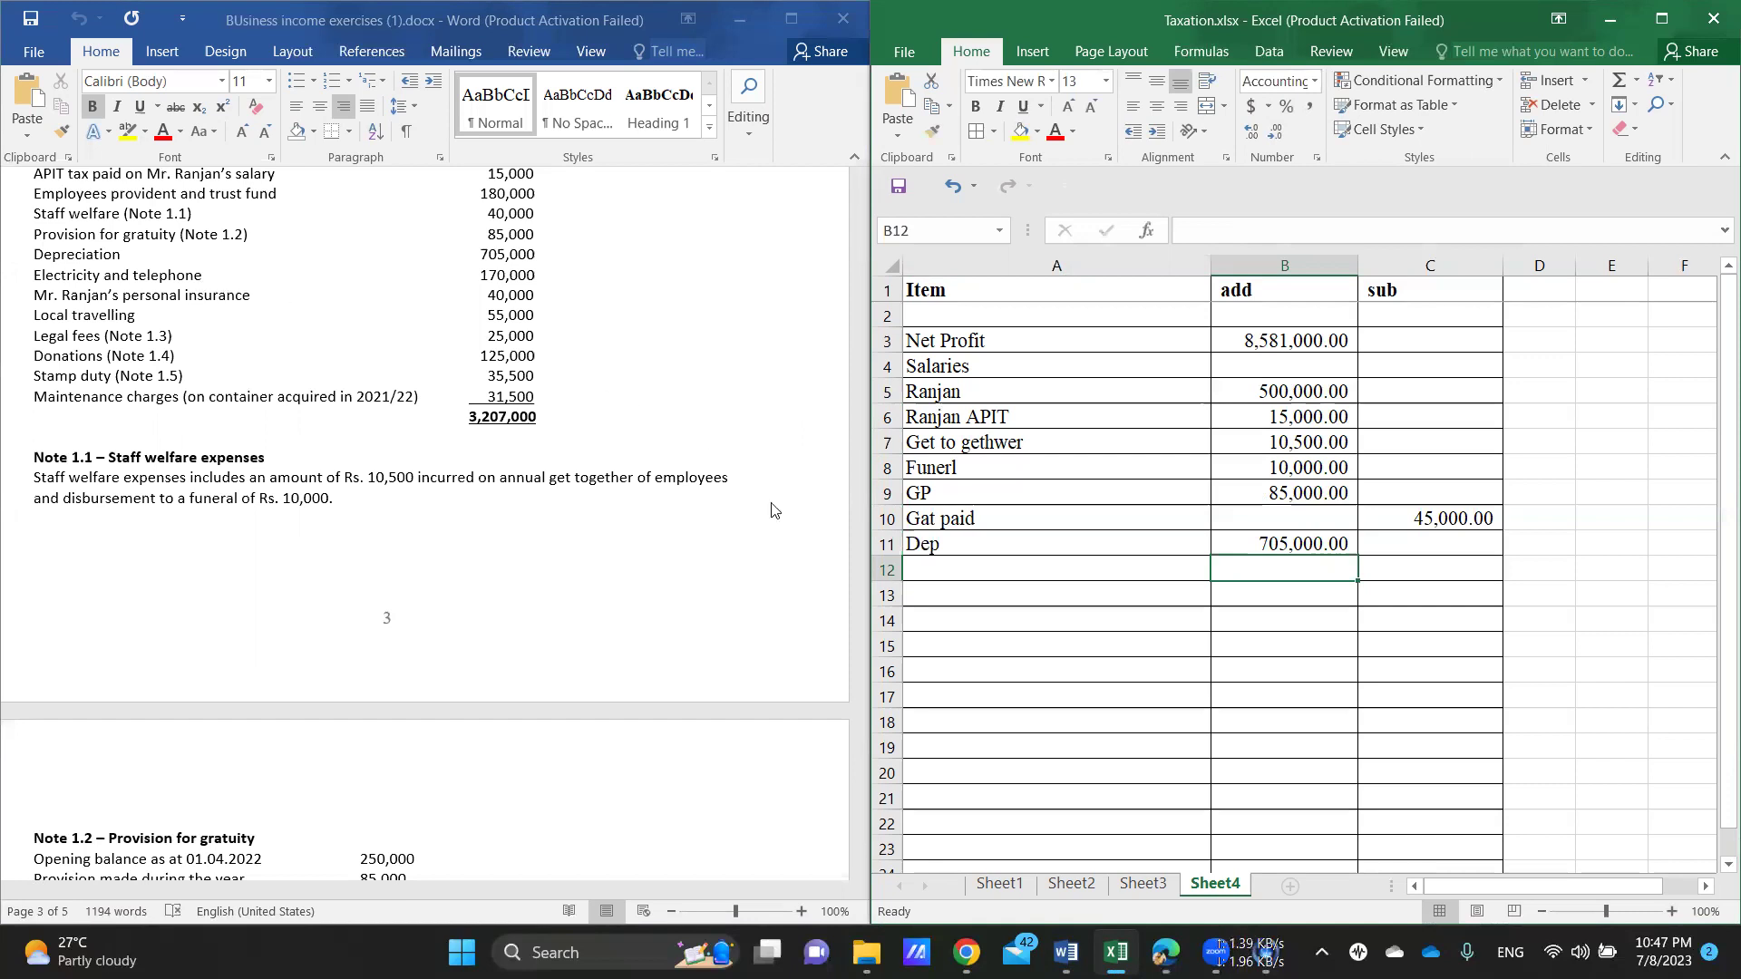
Step: List the telephone expense in row 12 as "Tel" without an amount, and personal insurance in row 13 as "Person In" with 40,000 in the add column
click(921, 567)
text(Tel)
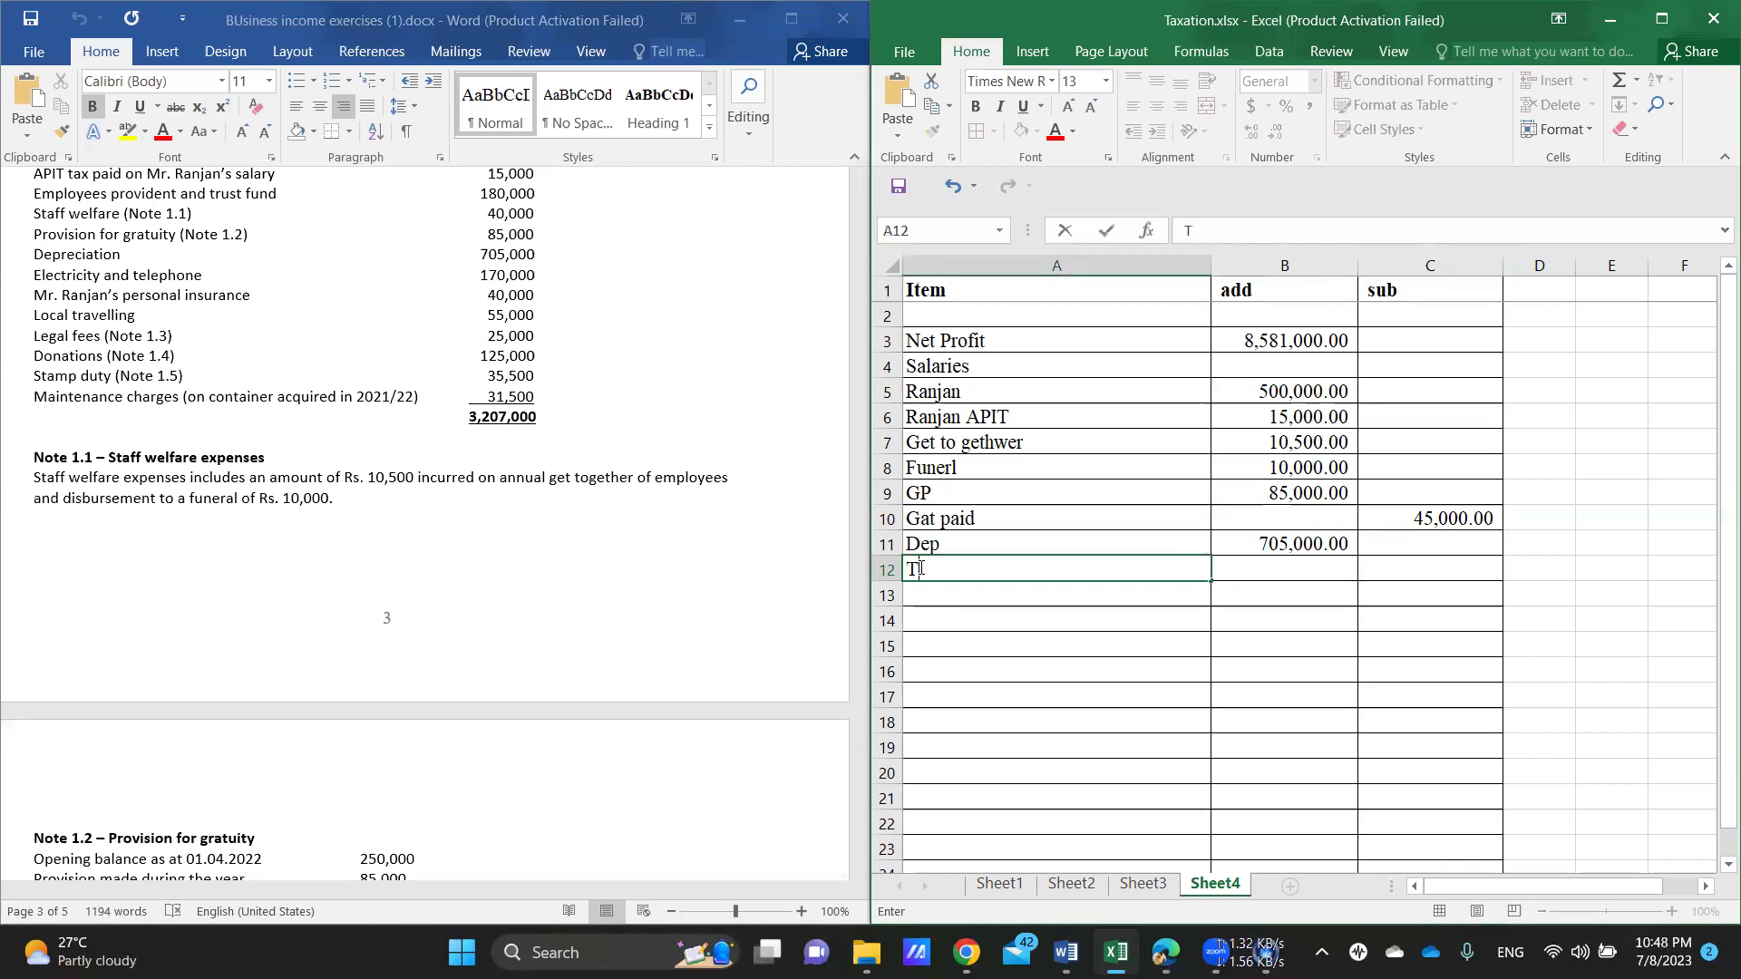
click(1066, 594)
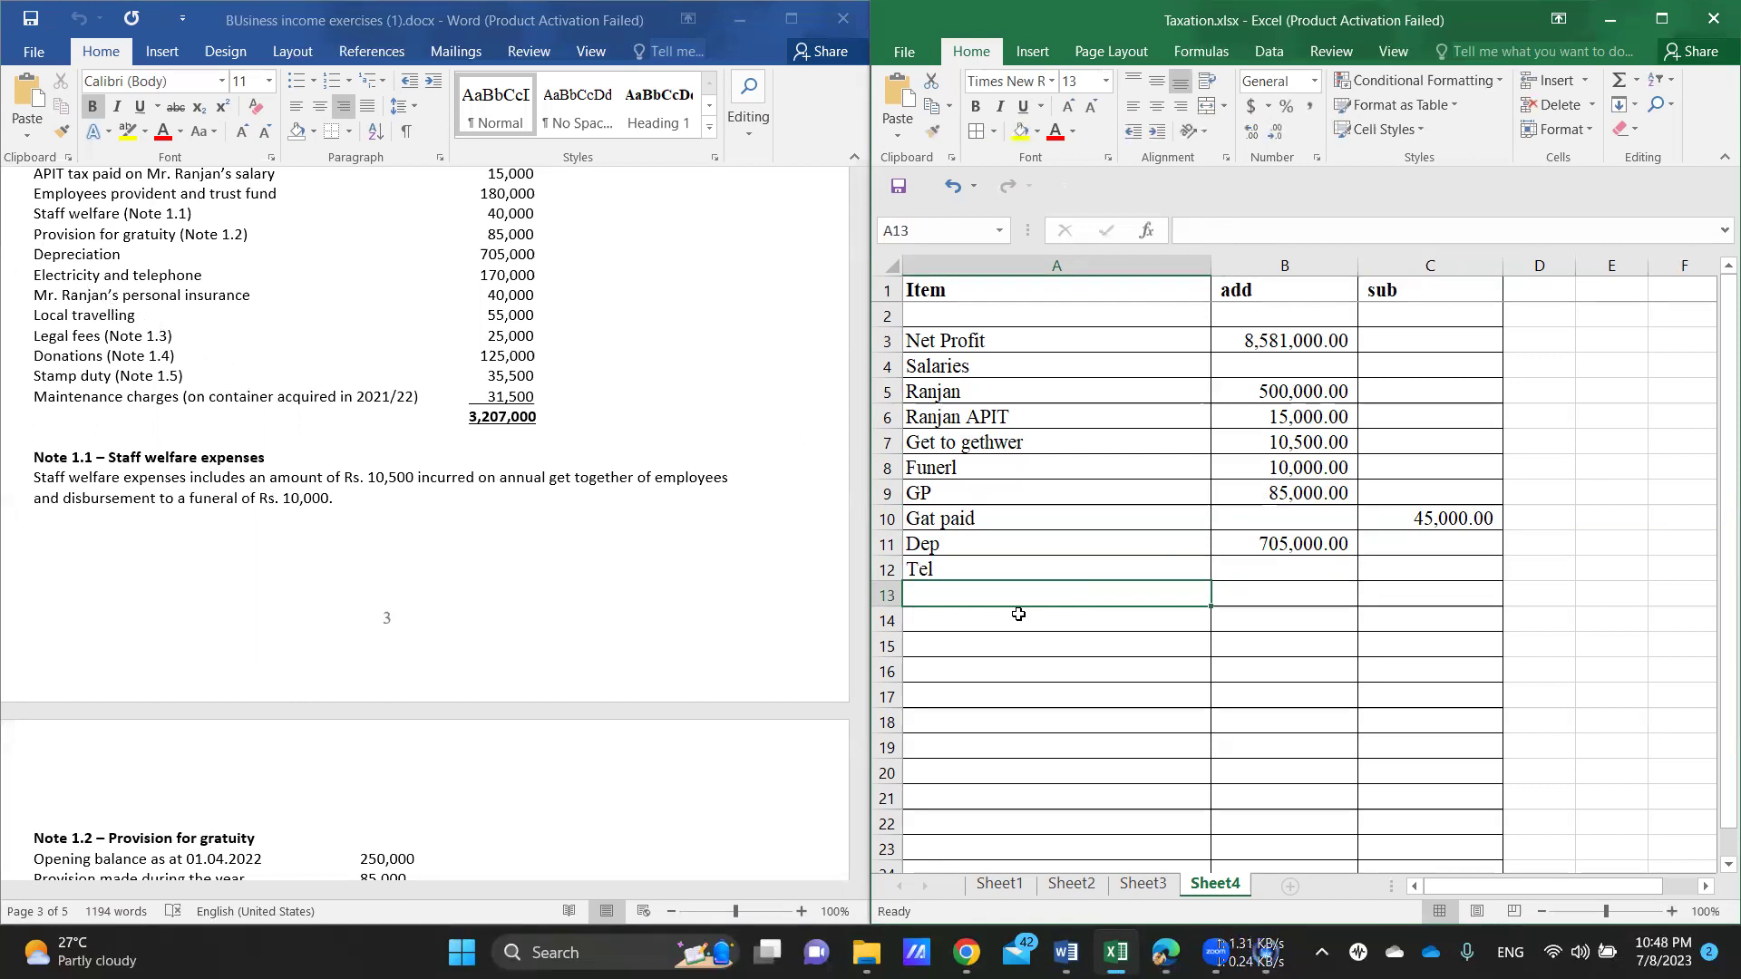
text(Person In)
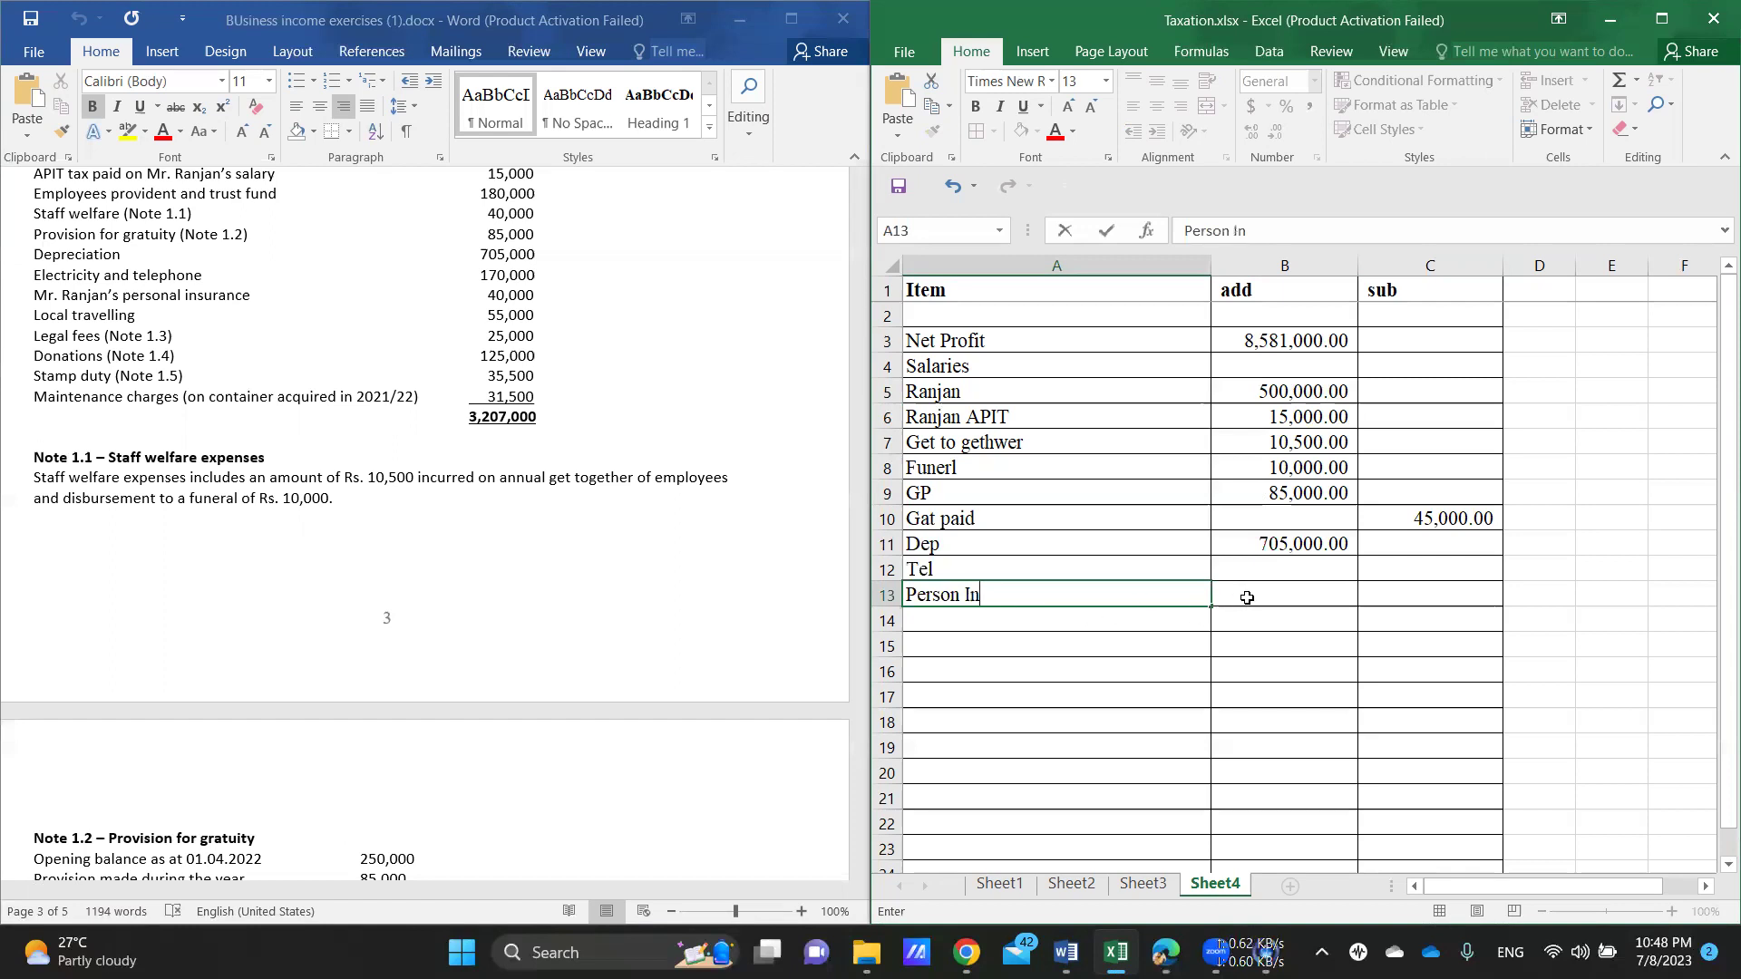
click(1251, 596)
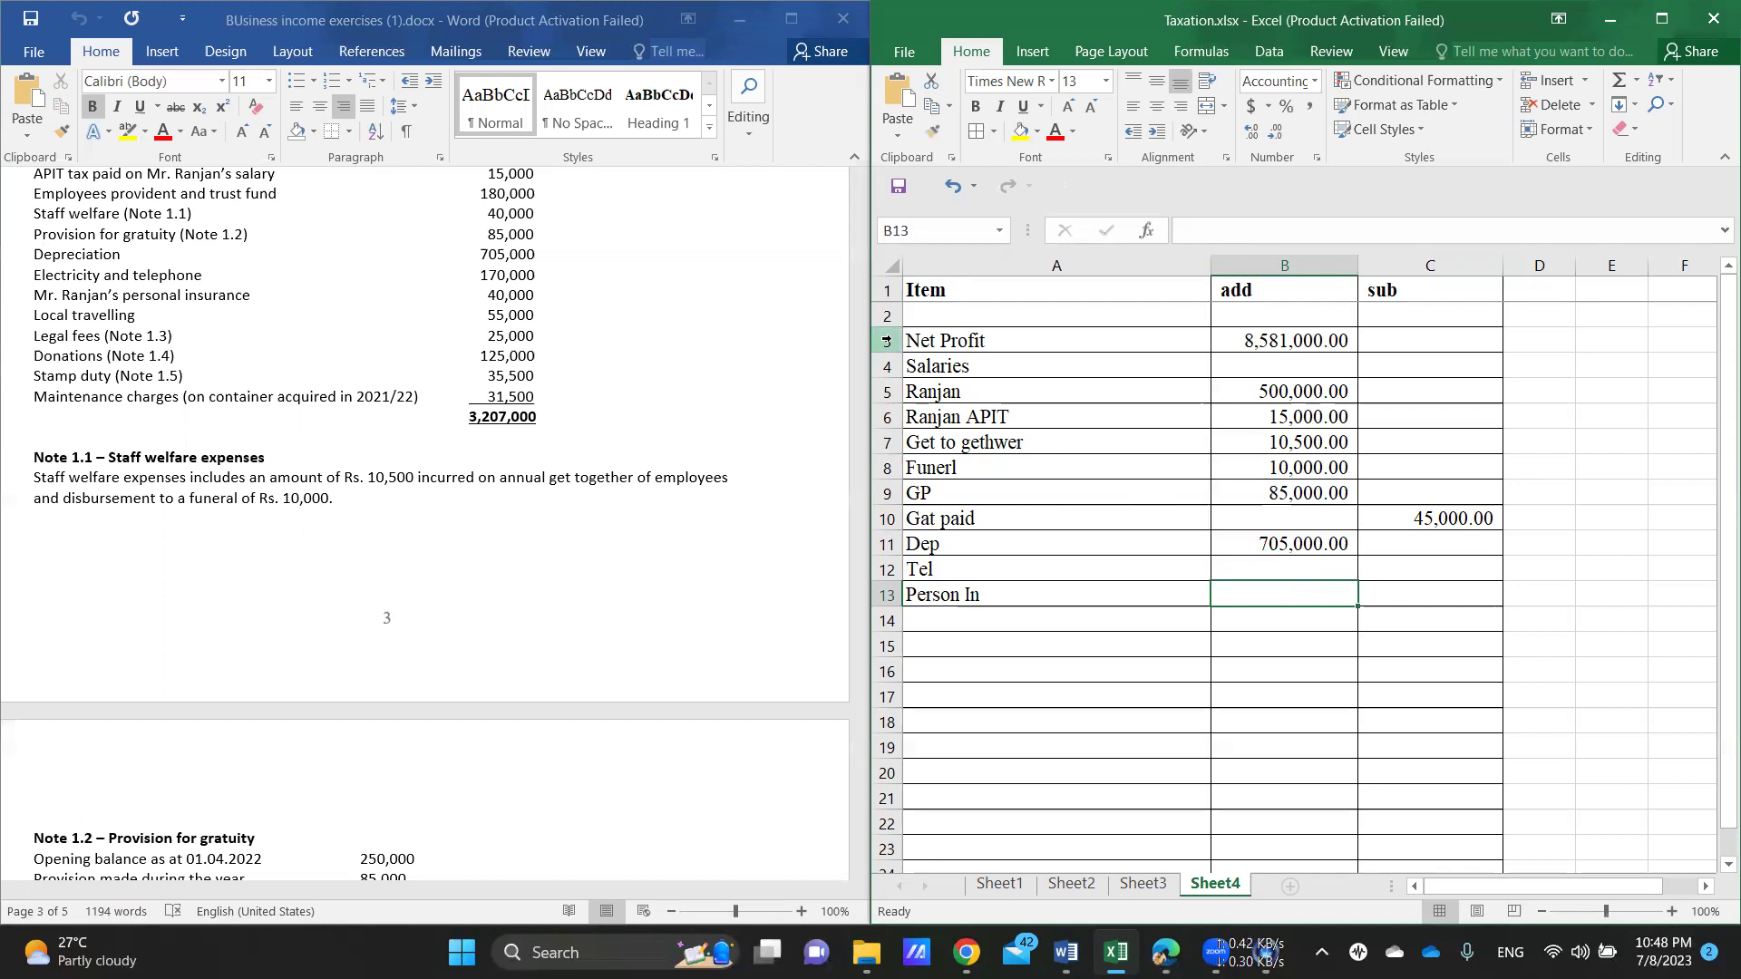
text(400,000)
key(Return)
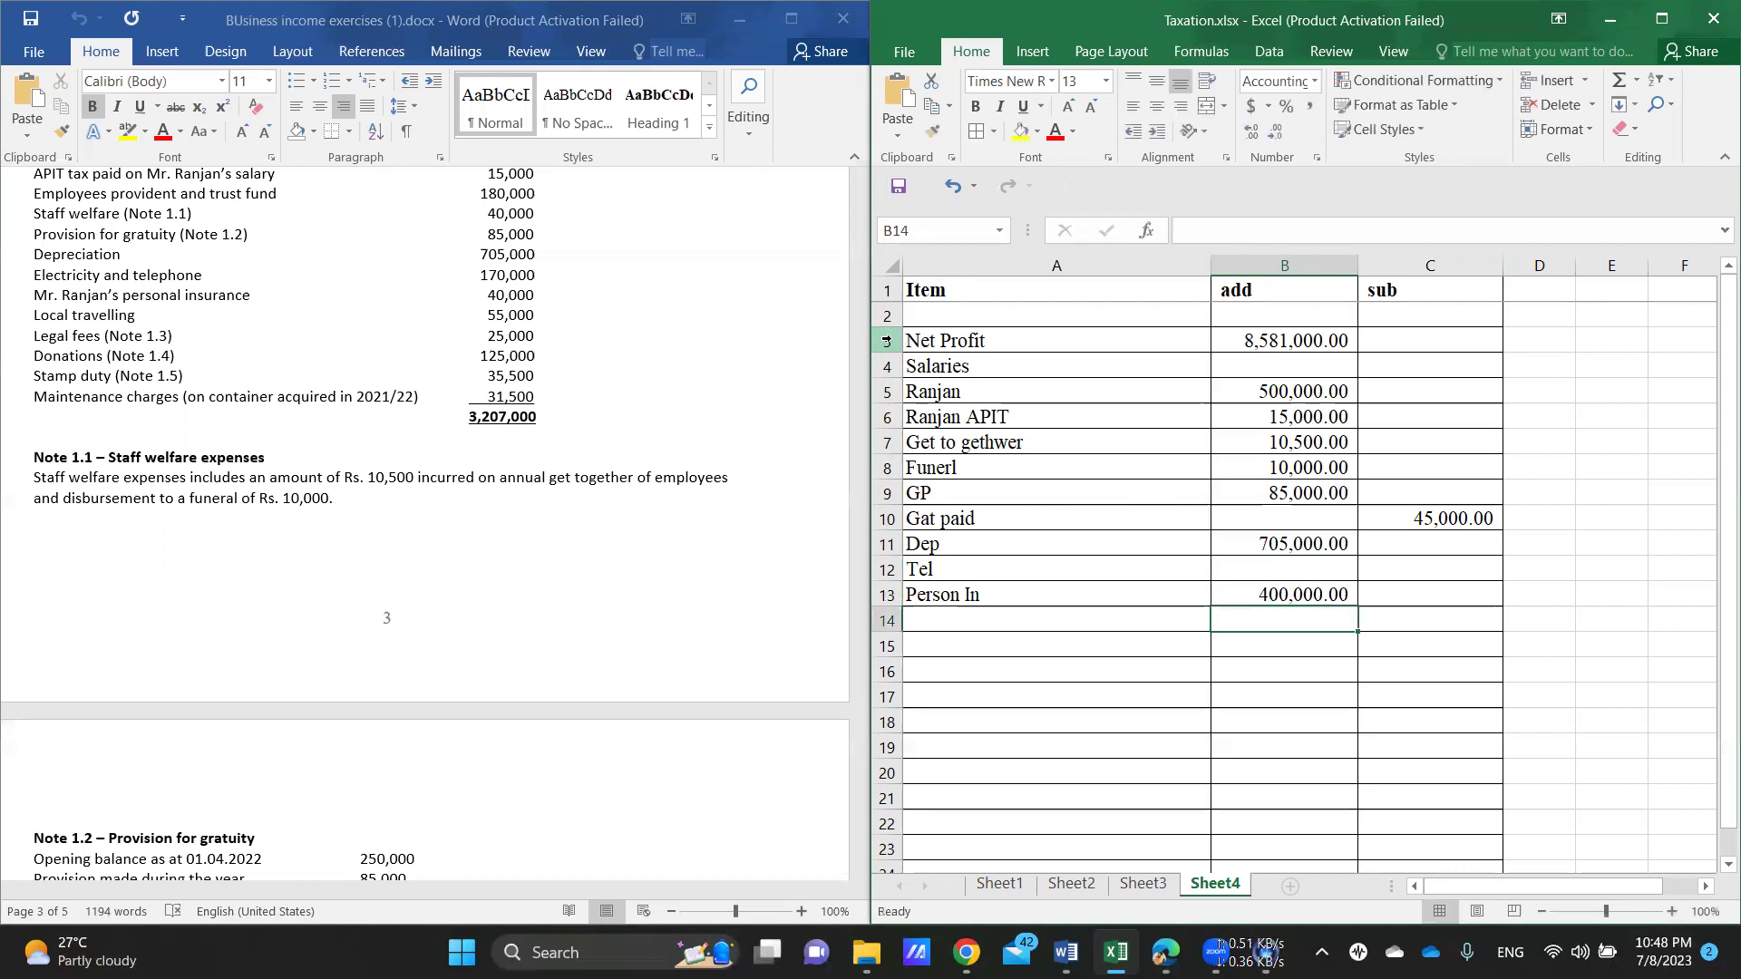
key(Up)
text(4)
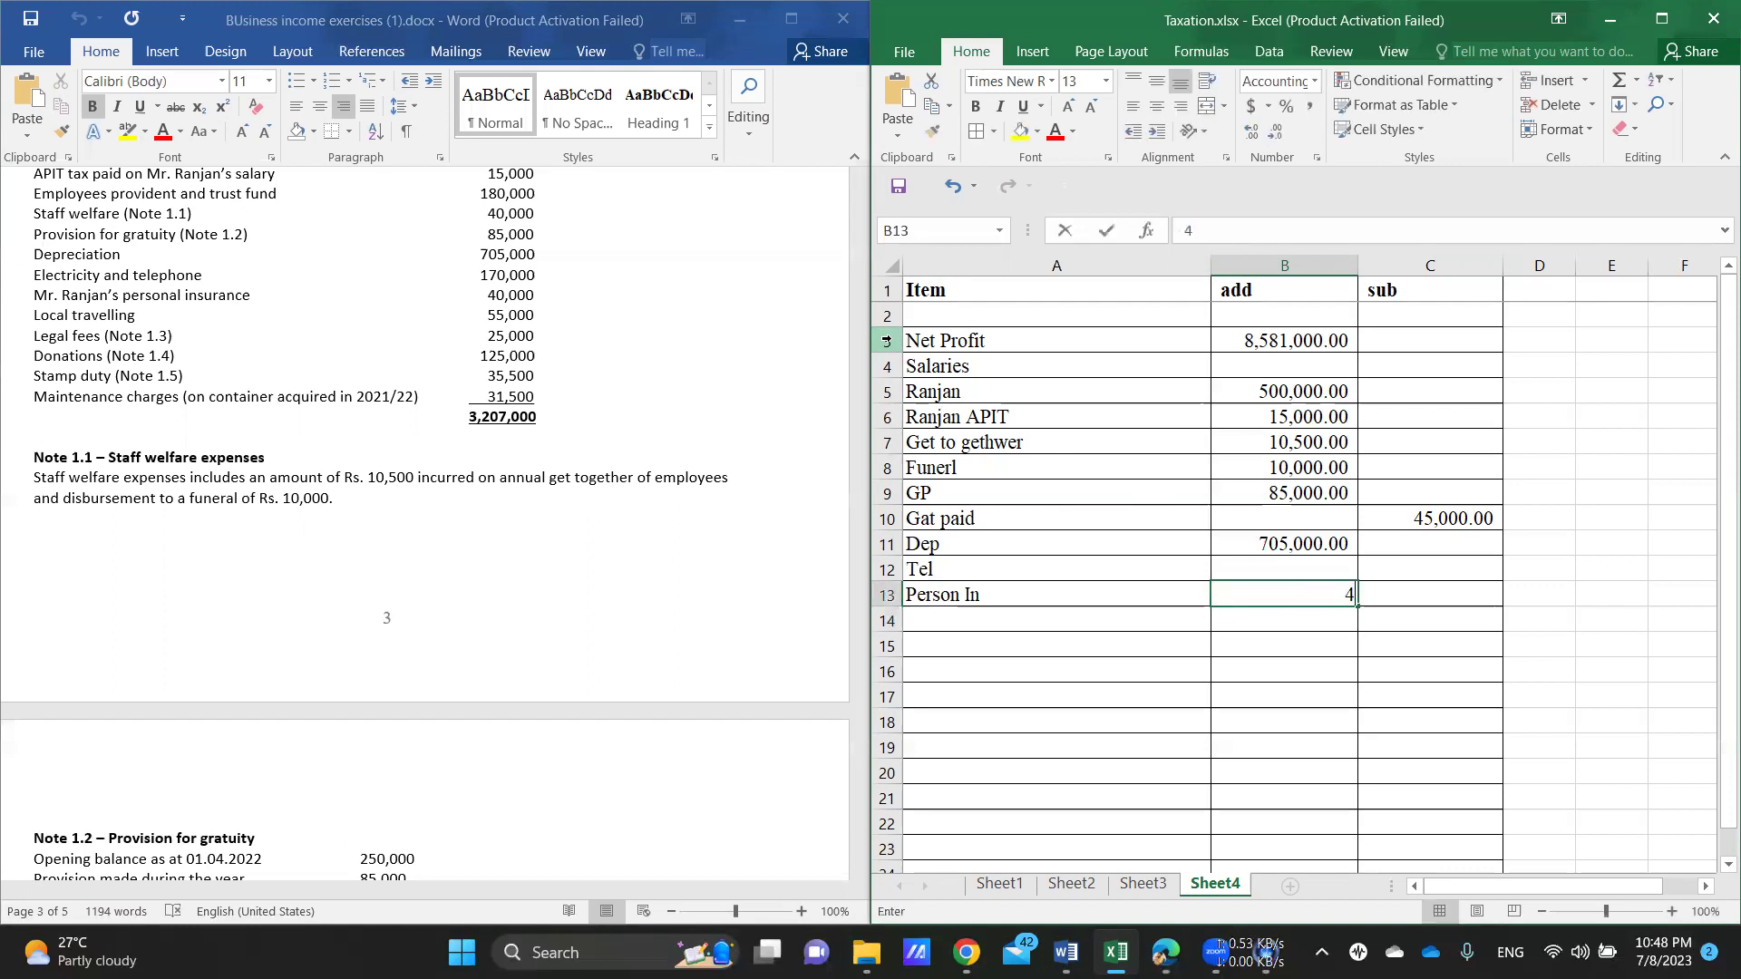
text(0,00000)
key(Return)
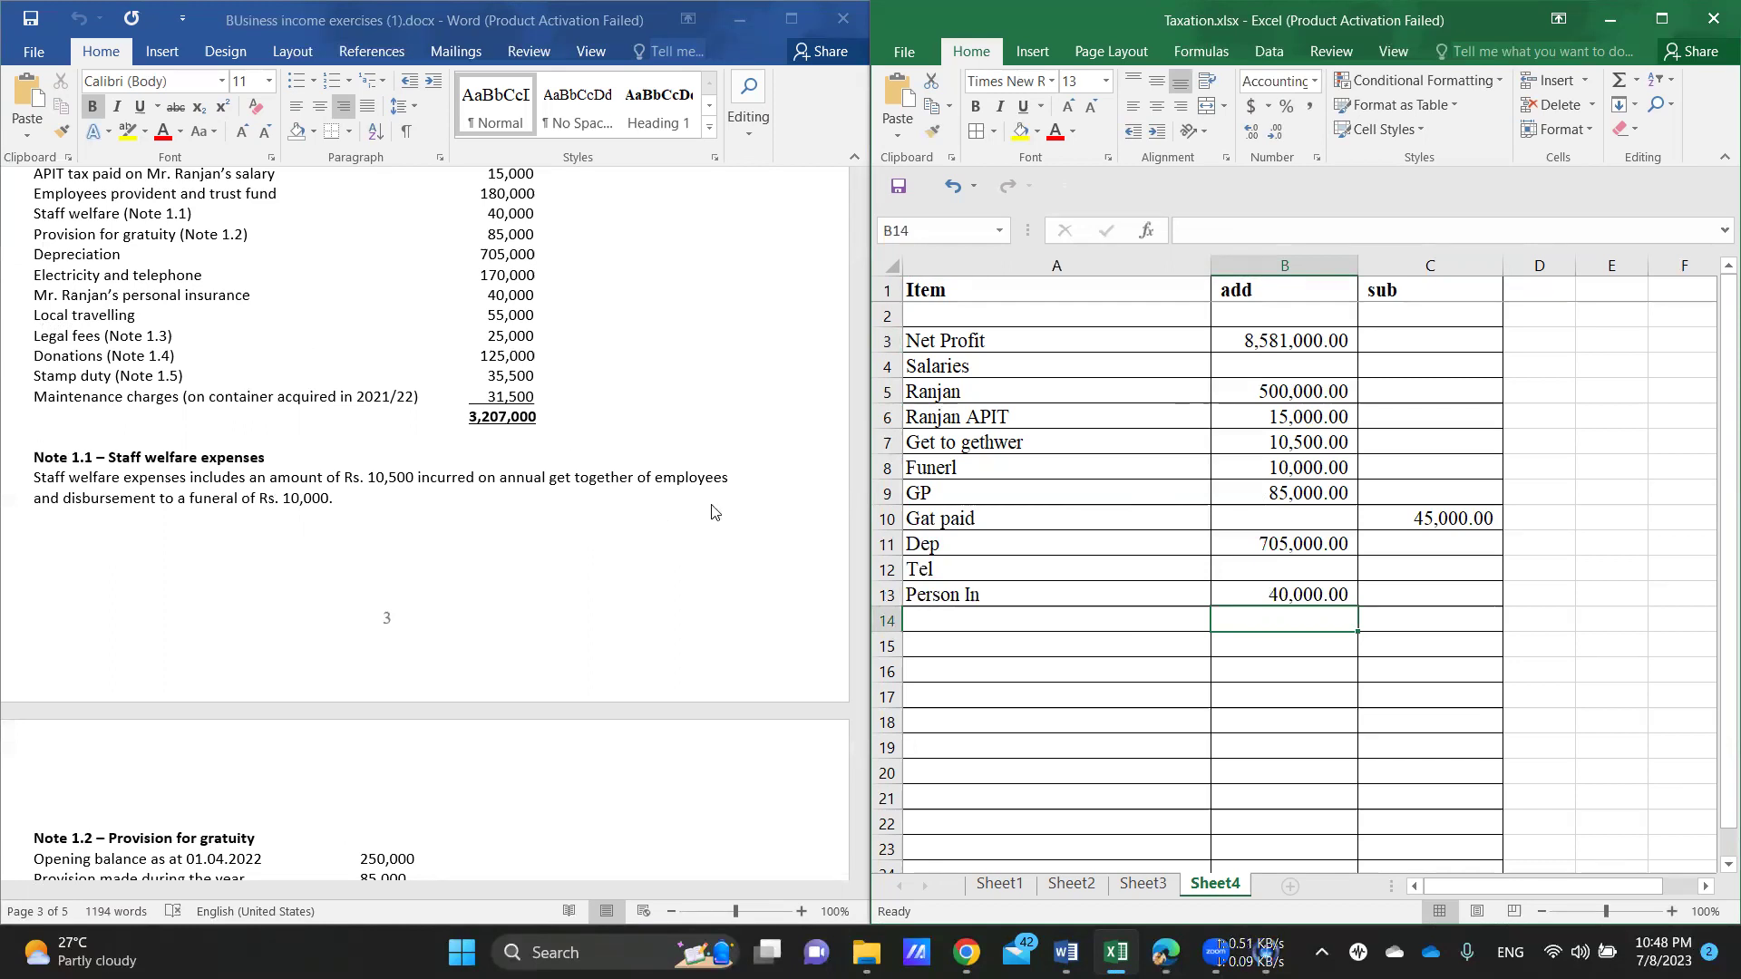
Step: List local travelling in row 14 as "IT" and the Note 1.3 bad debt recovery legal expense in row 15 as "bd", both without amounts
click(936, 625)
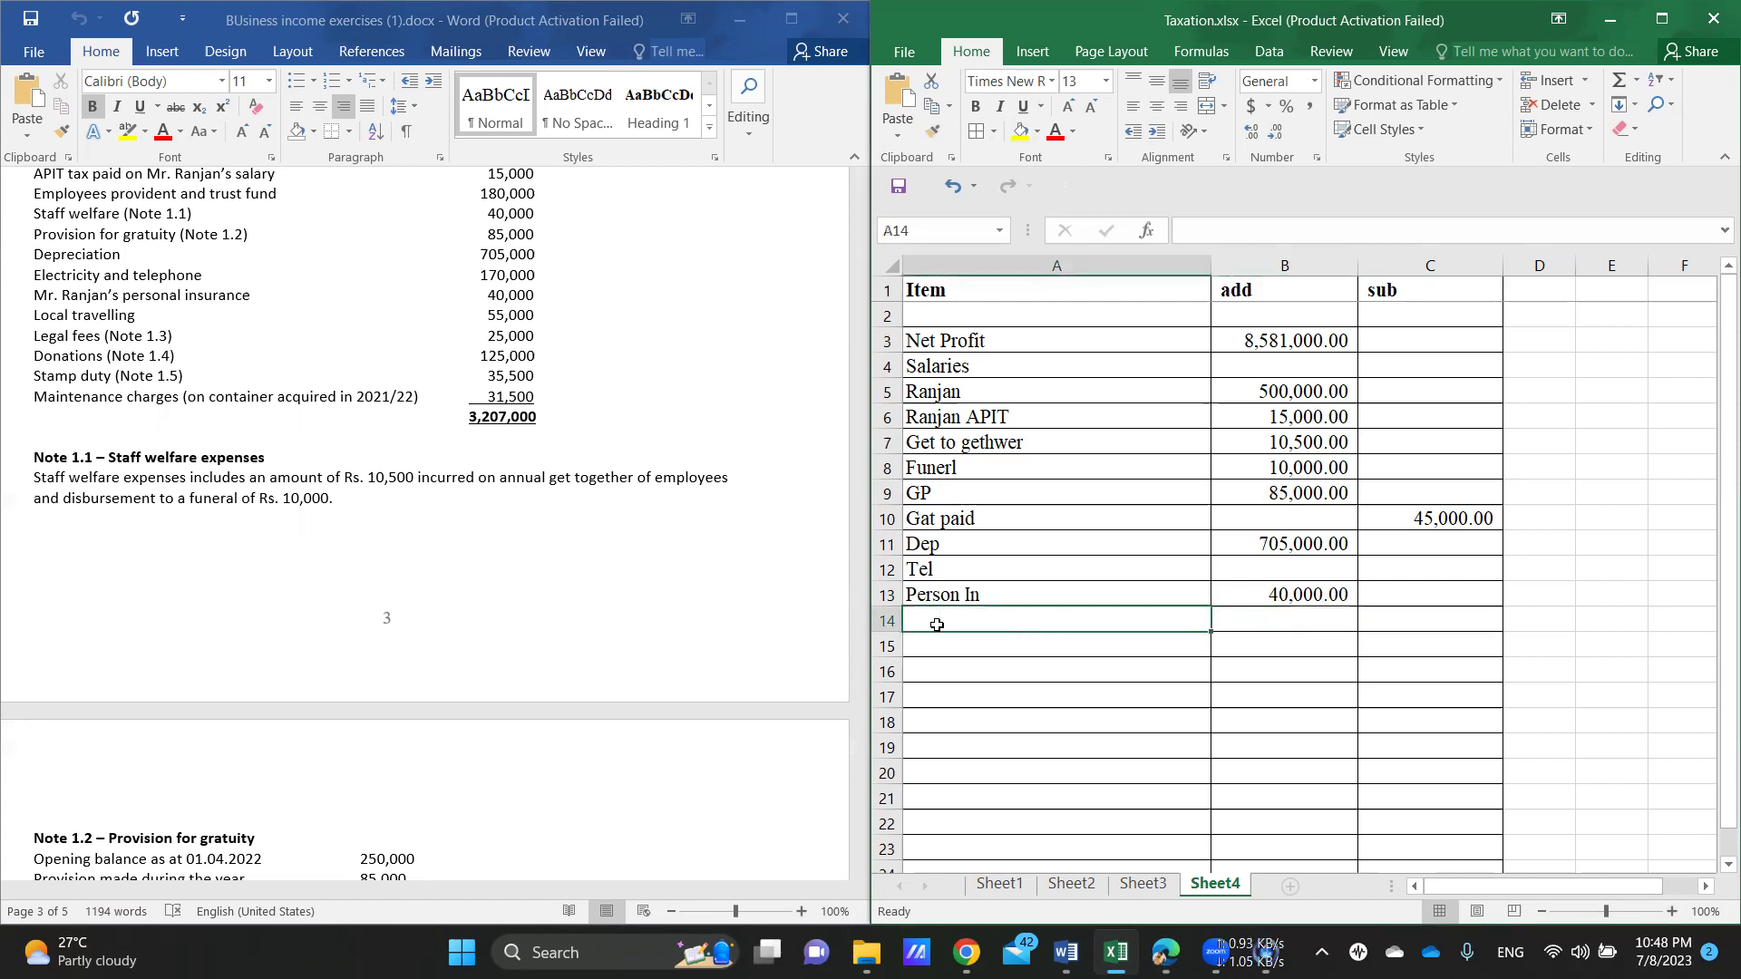
text(IT)
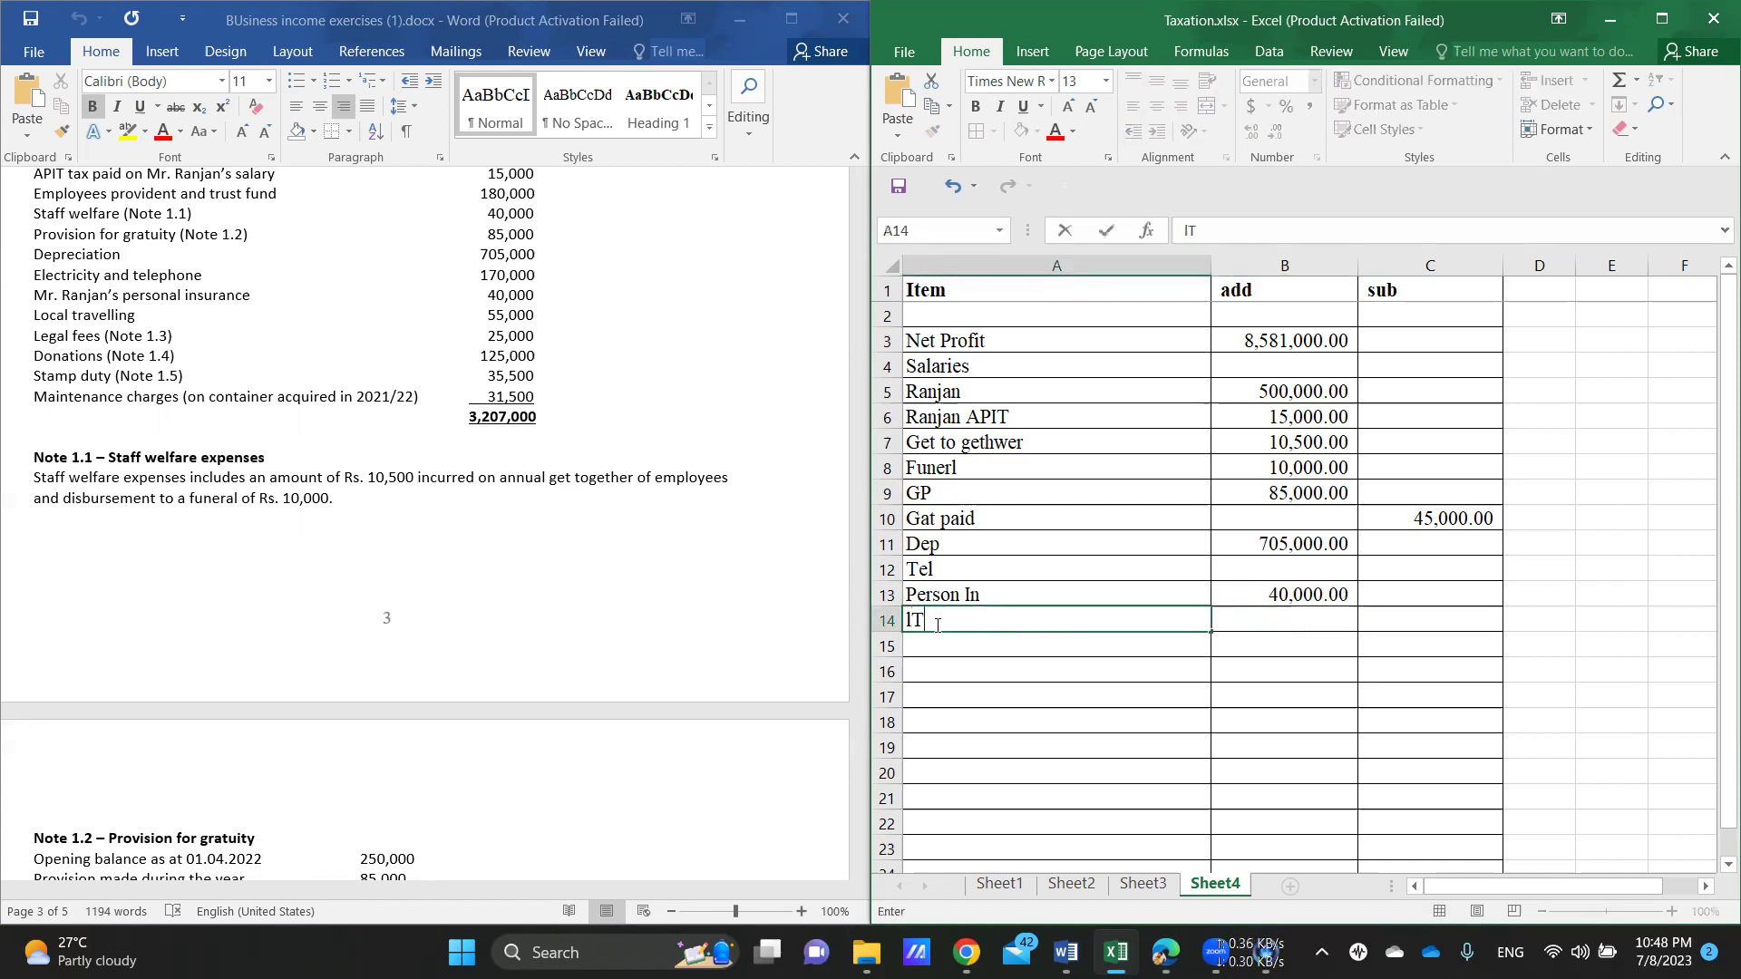
click(1301, 619)
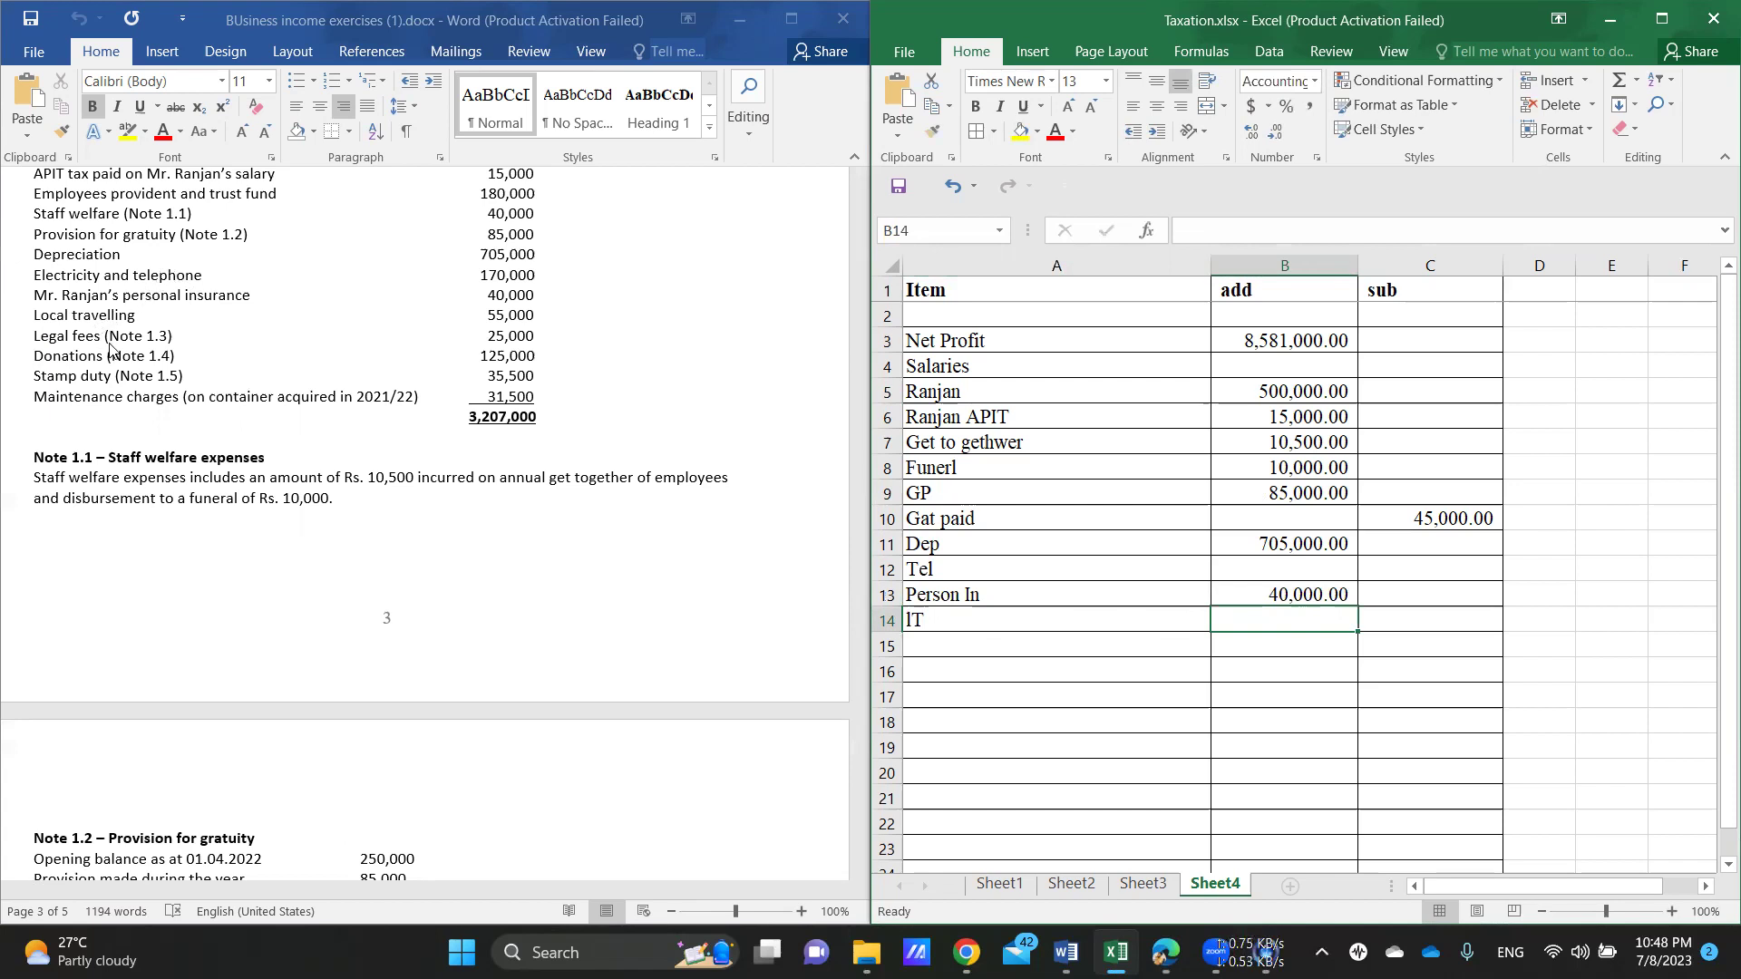
scroll(192, 319, down, 8)
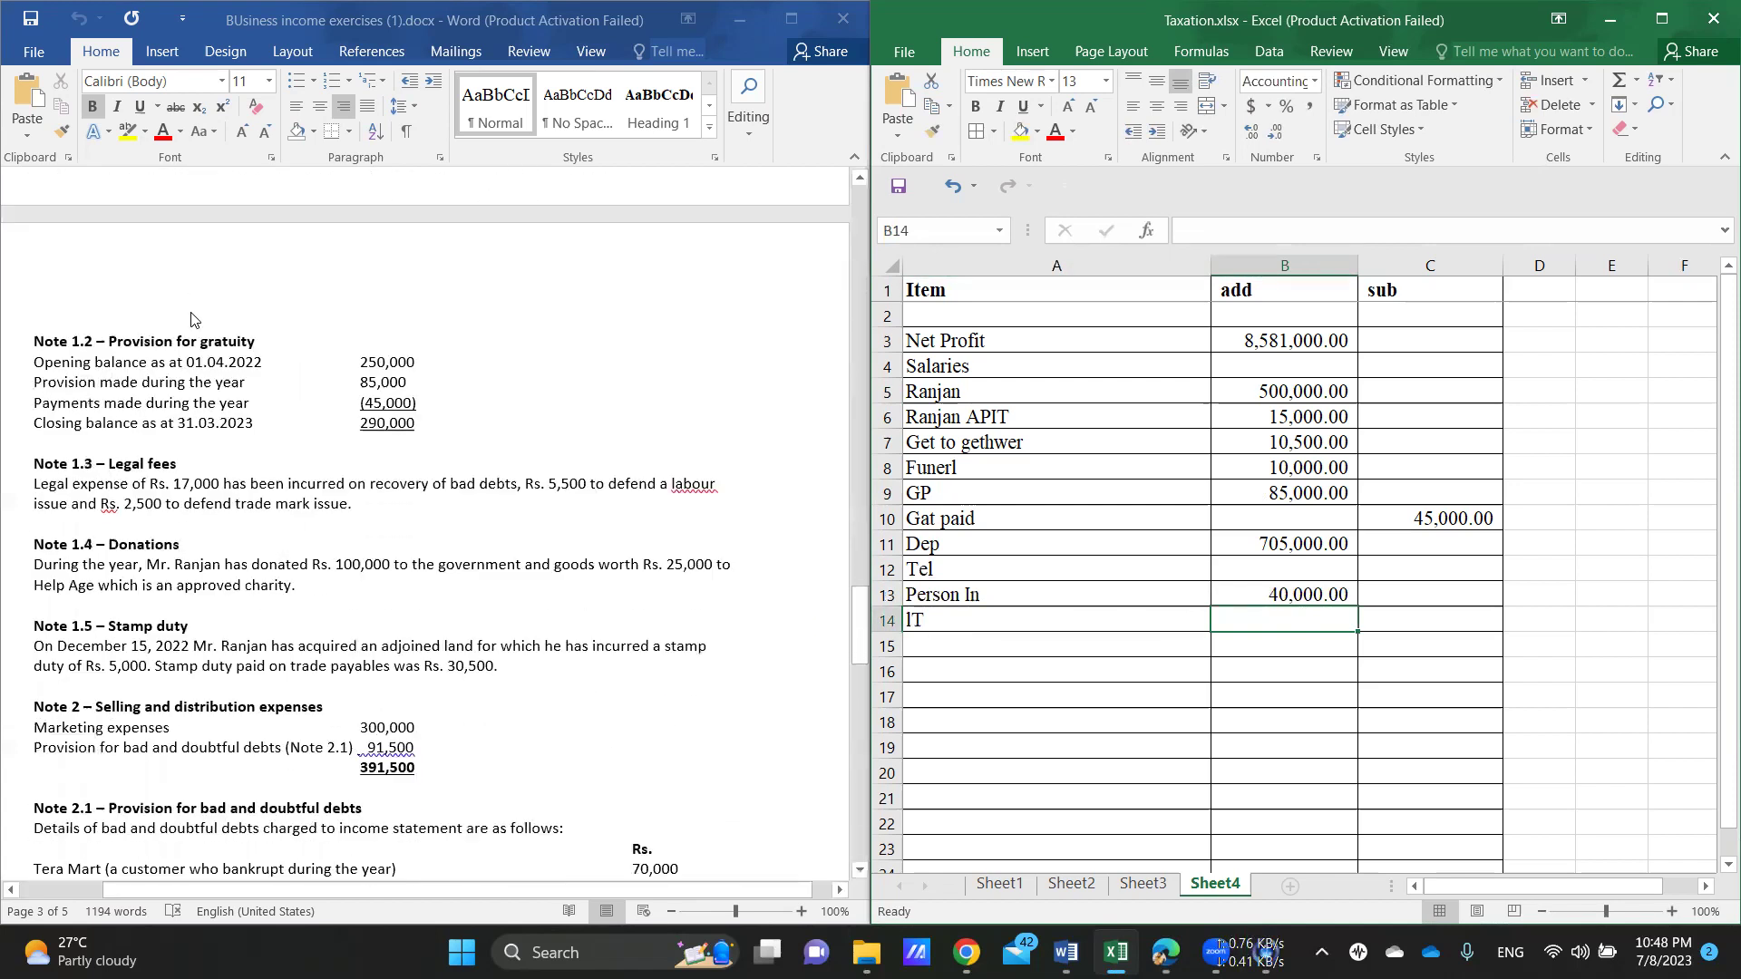
scroll(192, 319, down, 1)
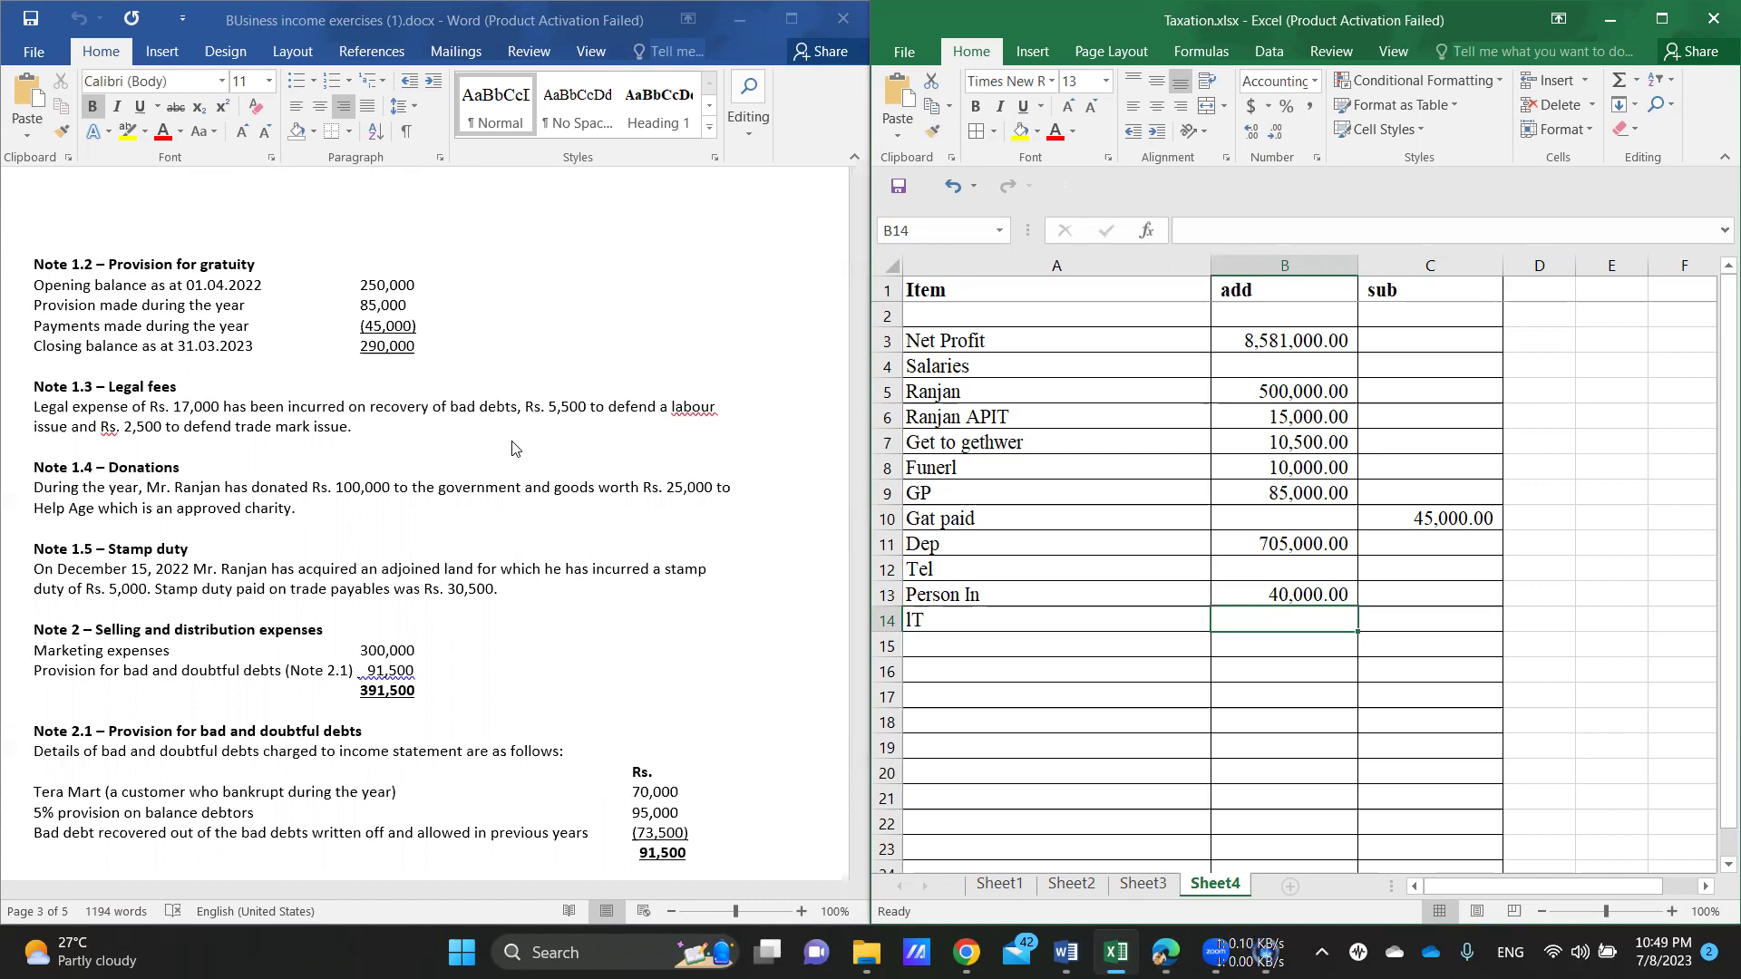
click(946, 645)
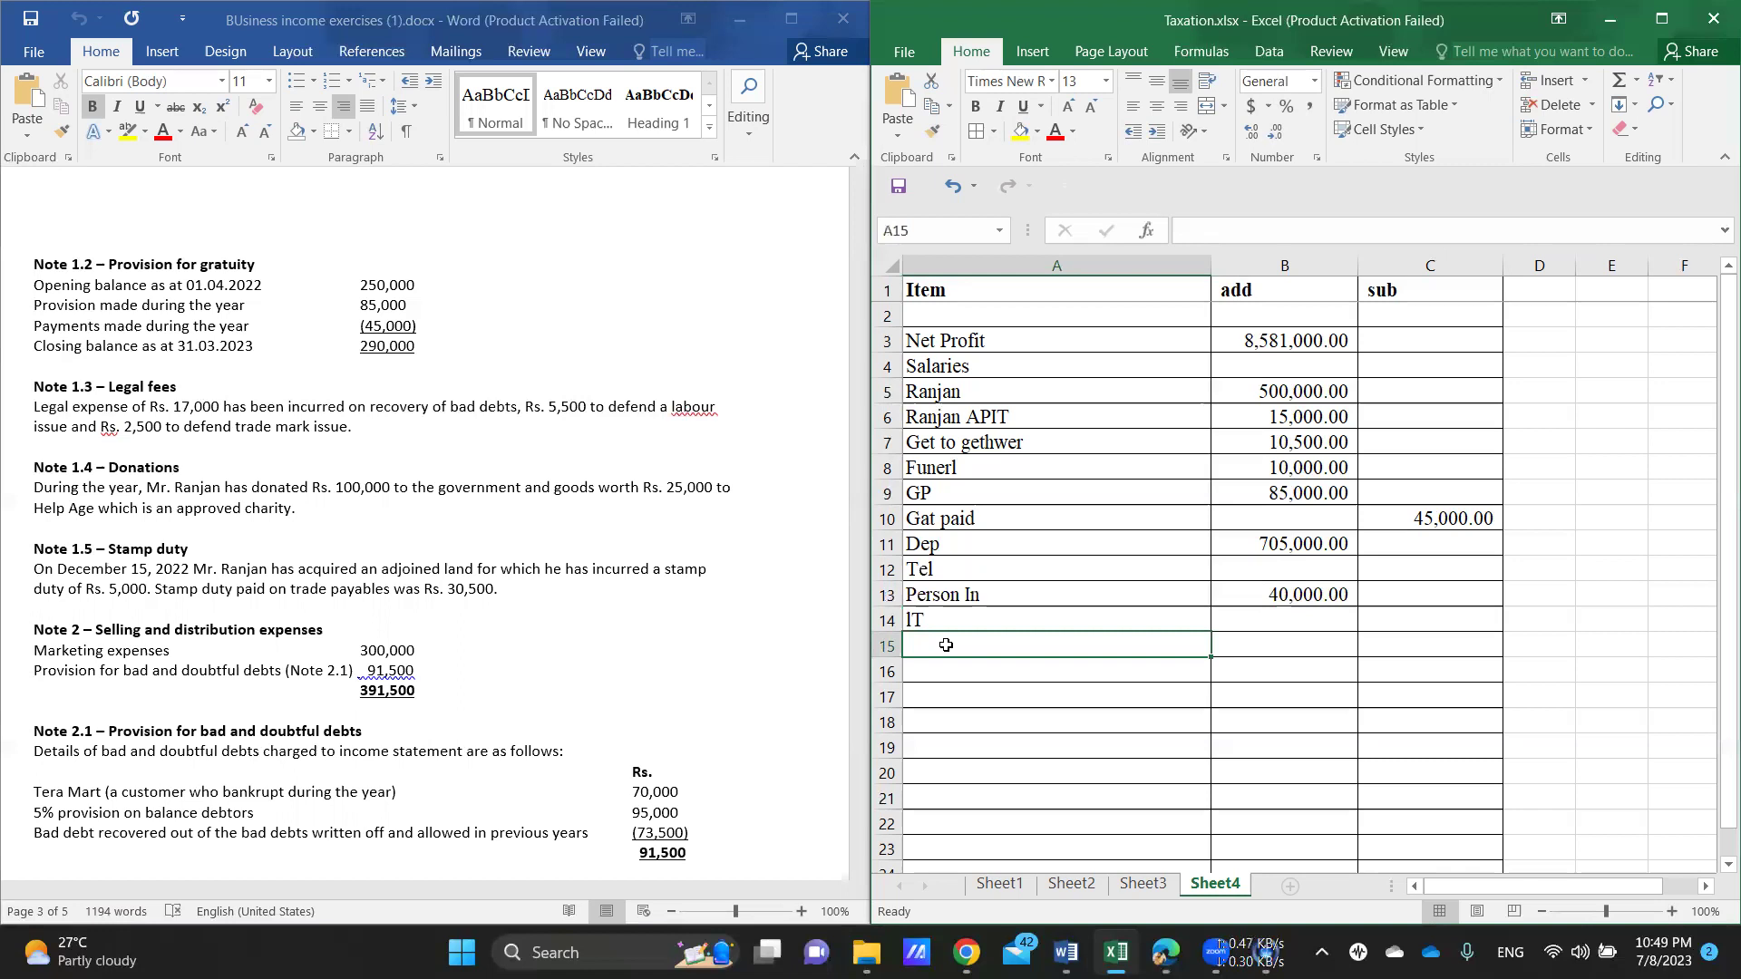
text(bd)
key(Return)
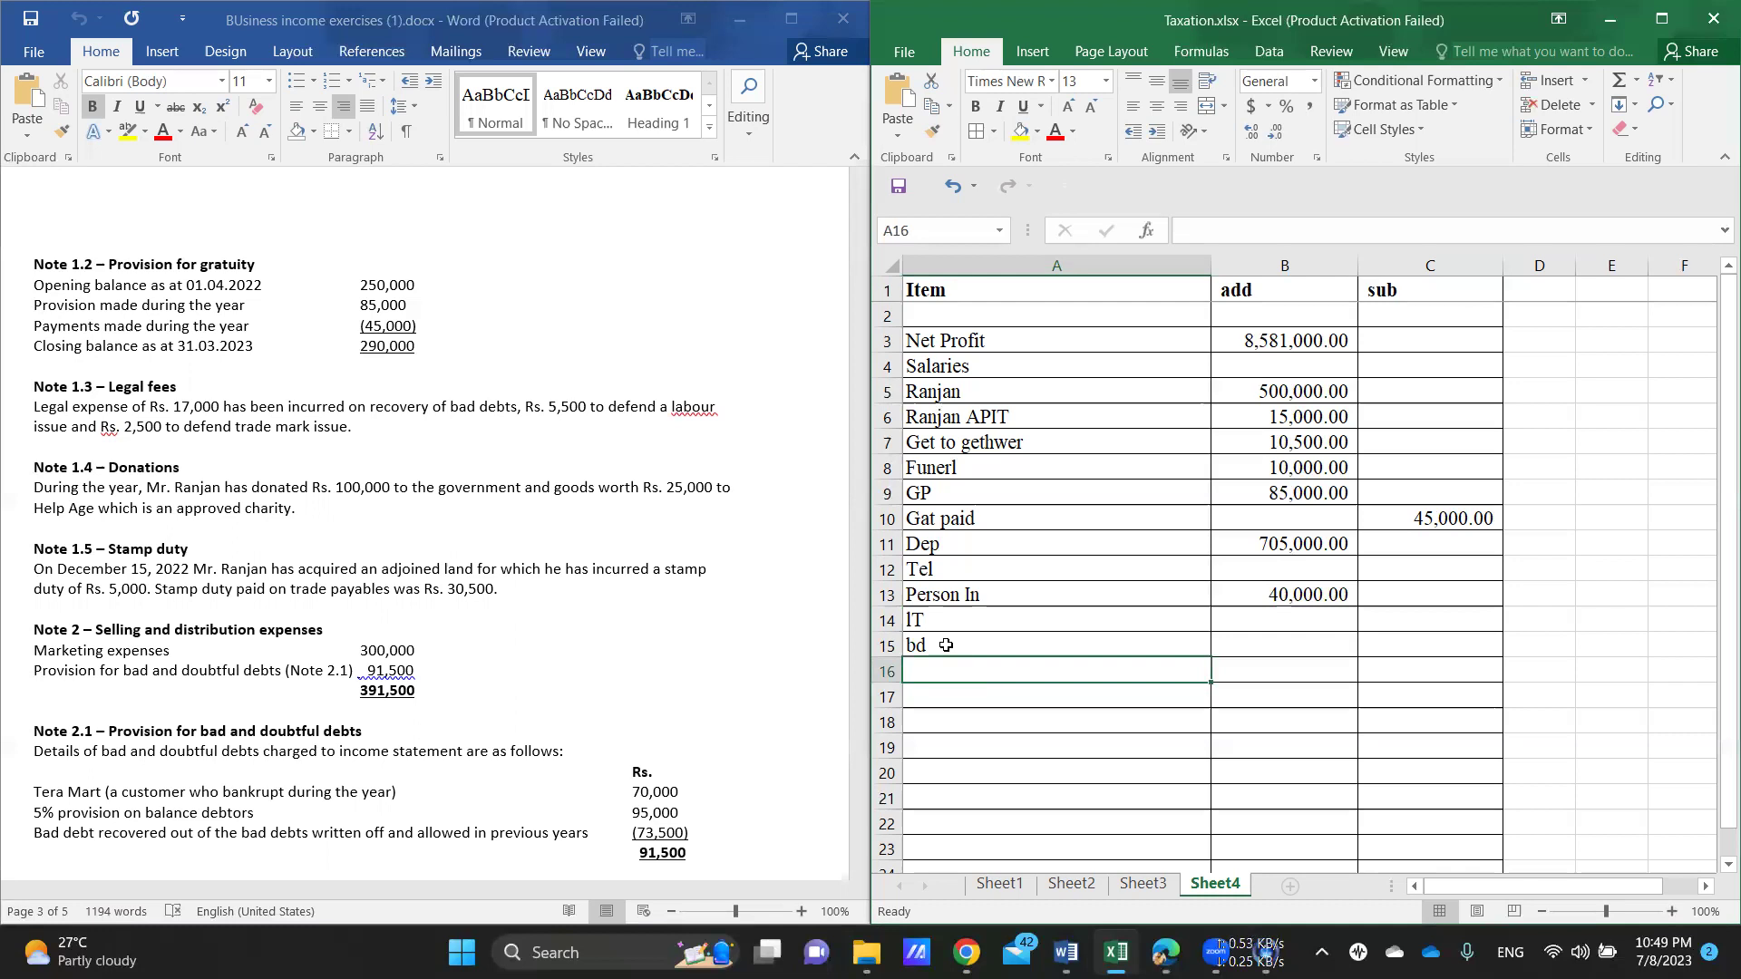
Step: Add the trade mark legal expense from Note 1.3 in row 16 as "Trade mark" with 2500 in the add column
text(Trade )
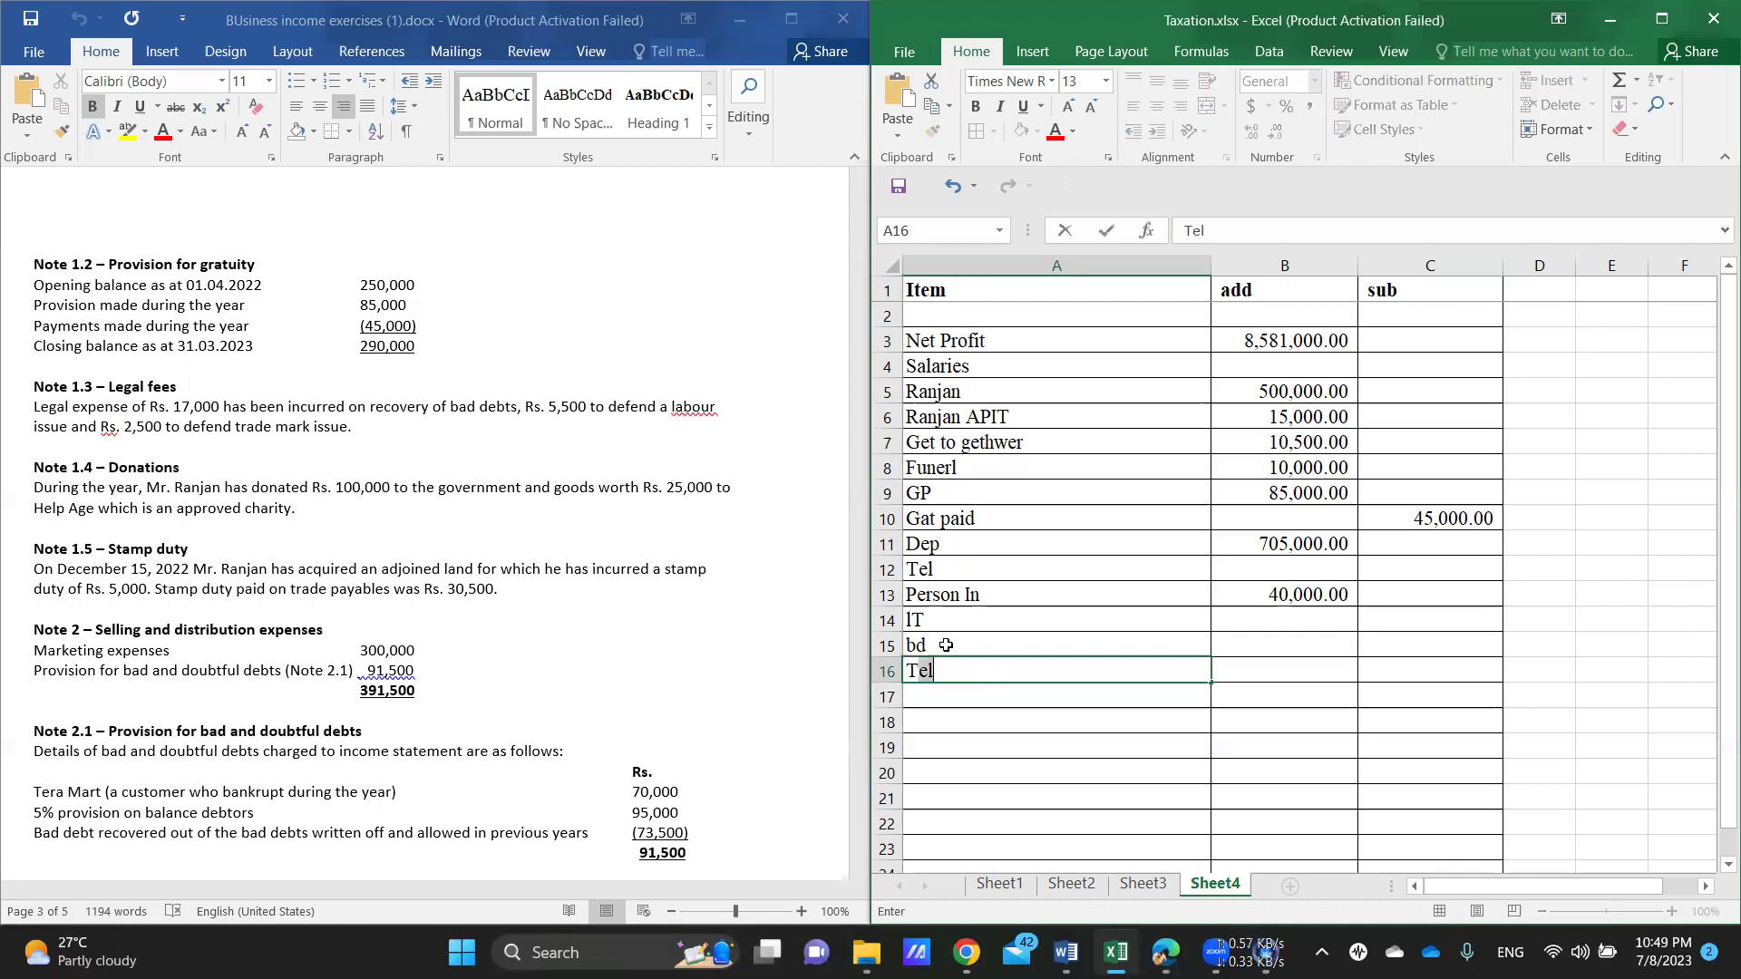
text(mark)
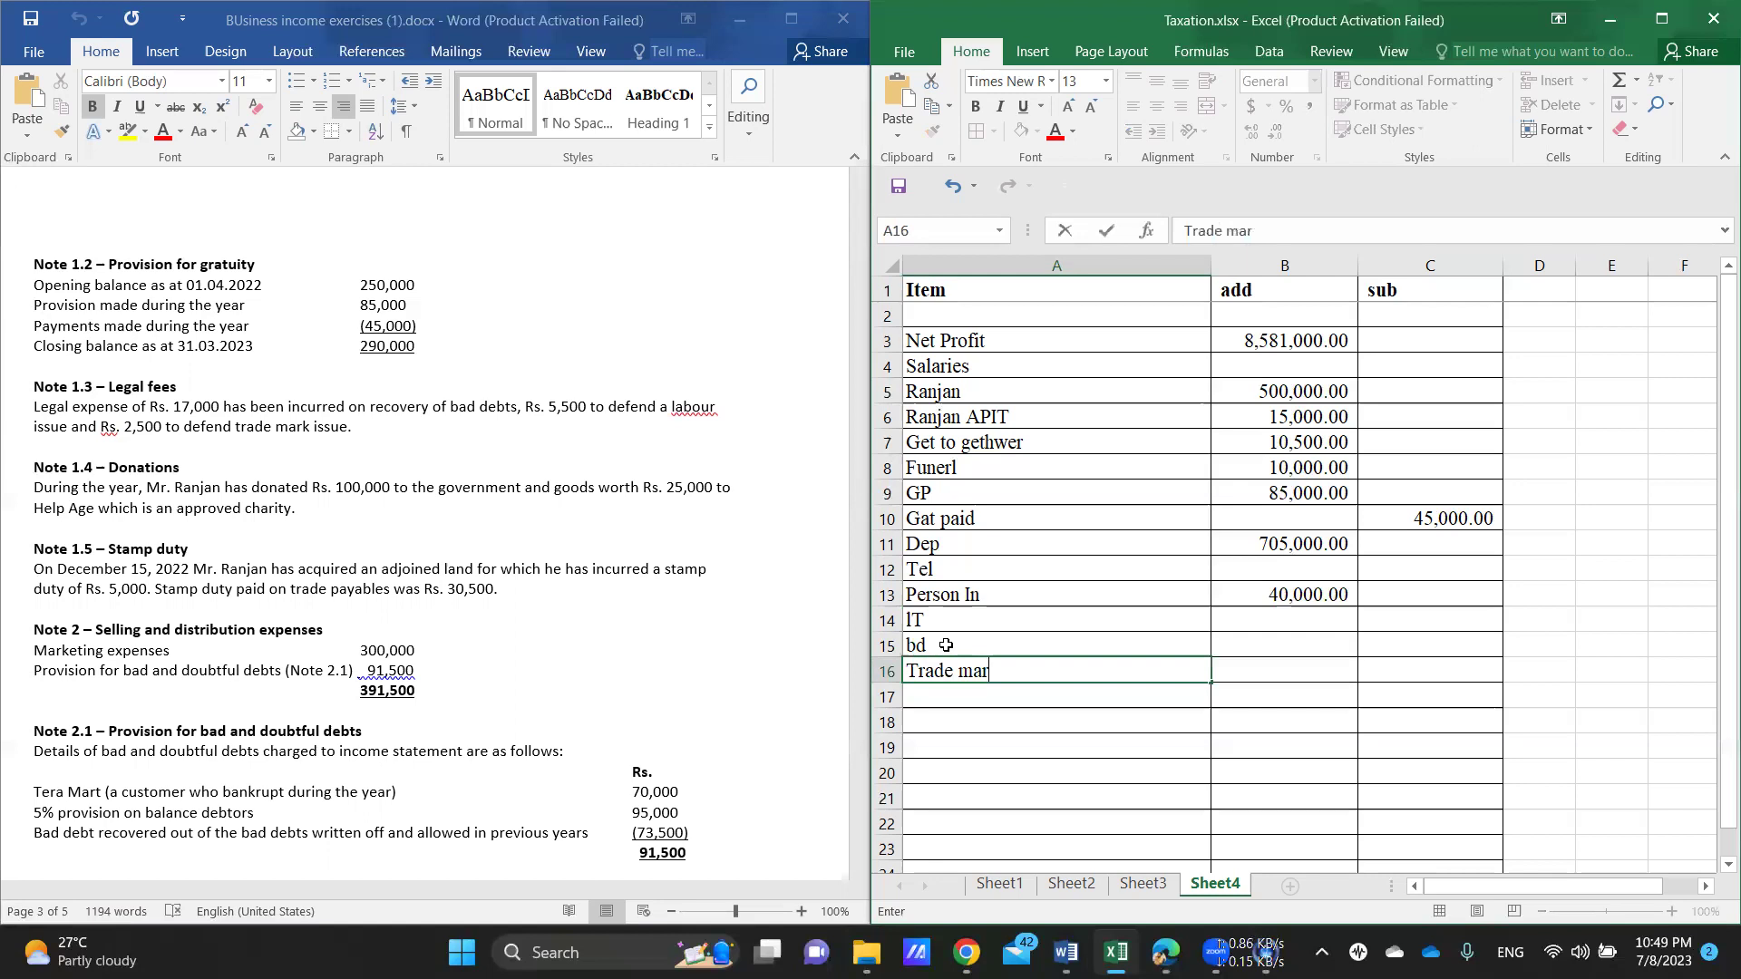
click(1317, 677)
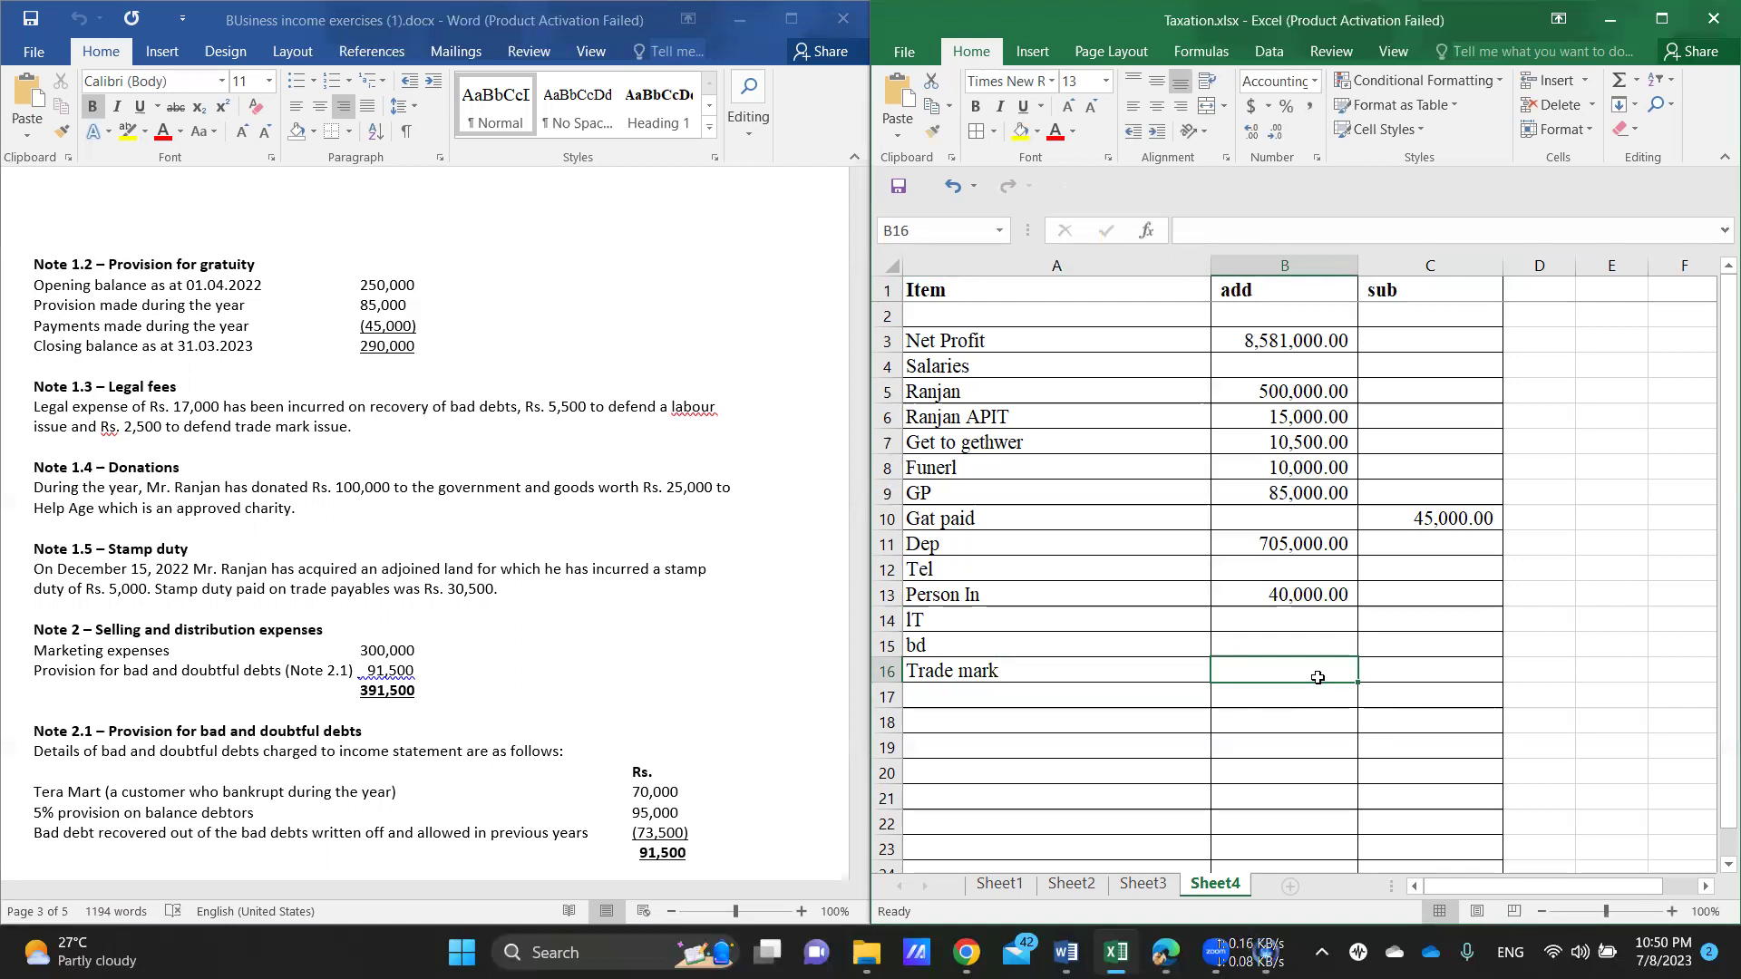
text(2500)
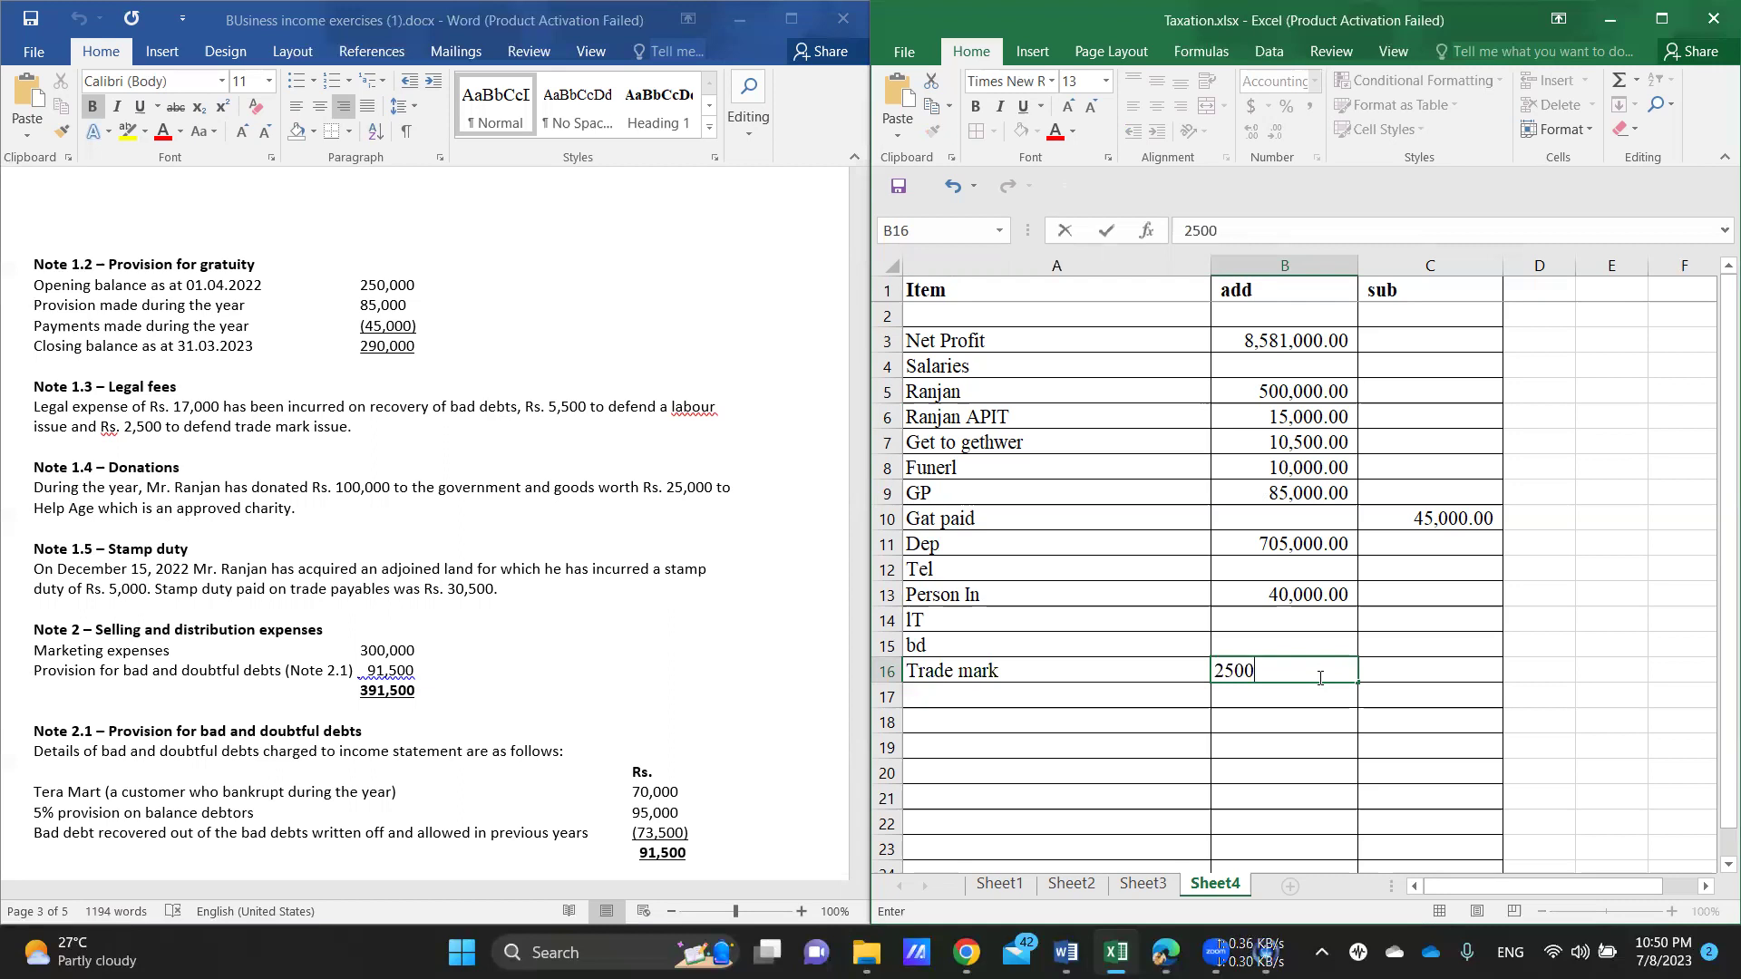
key(Return)
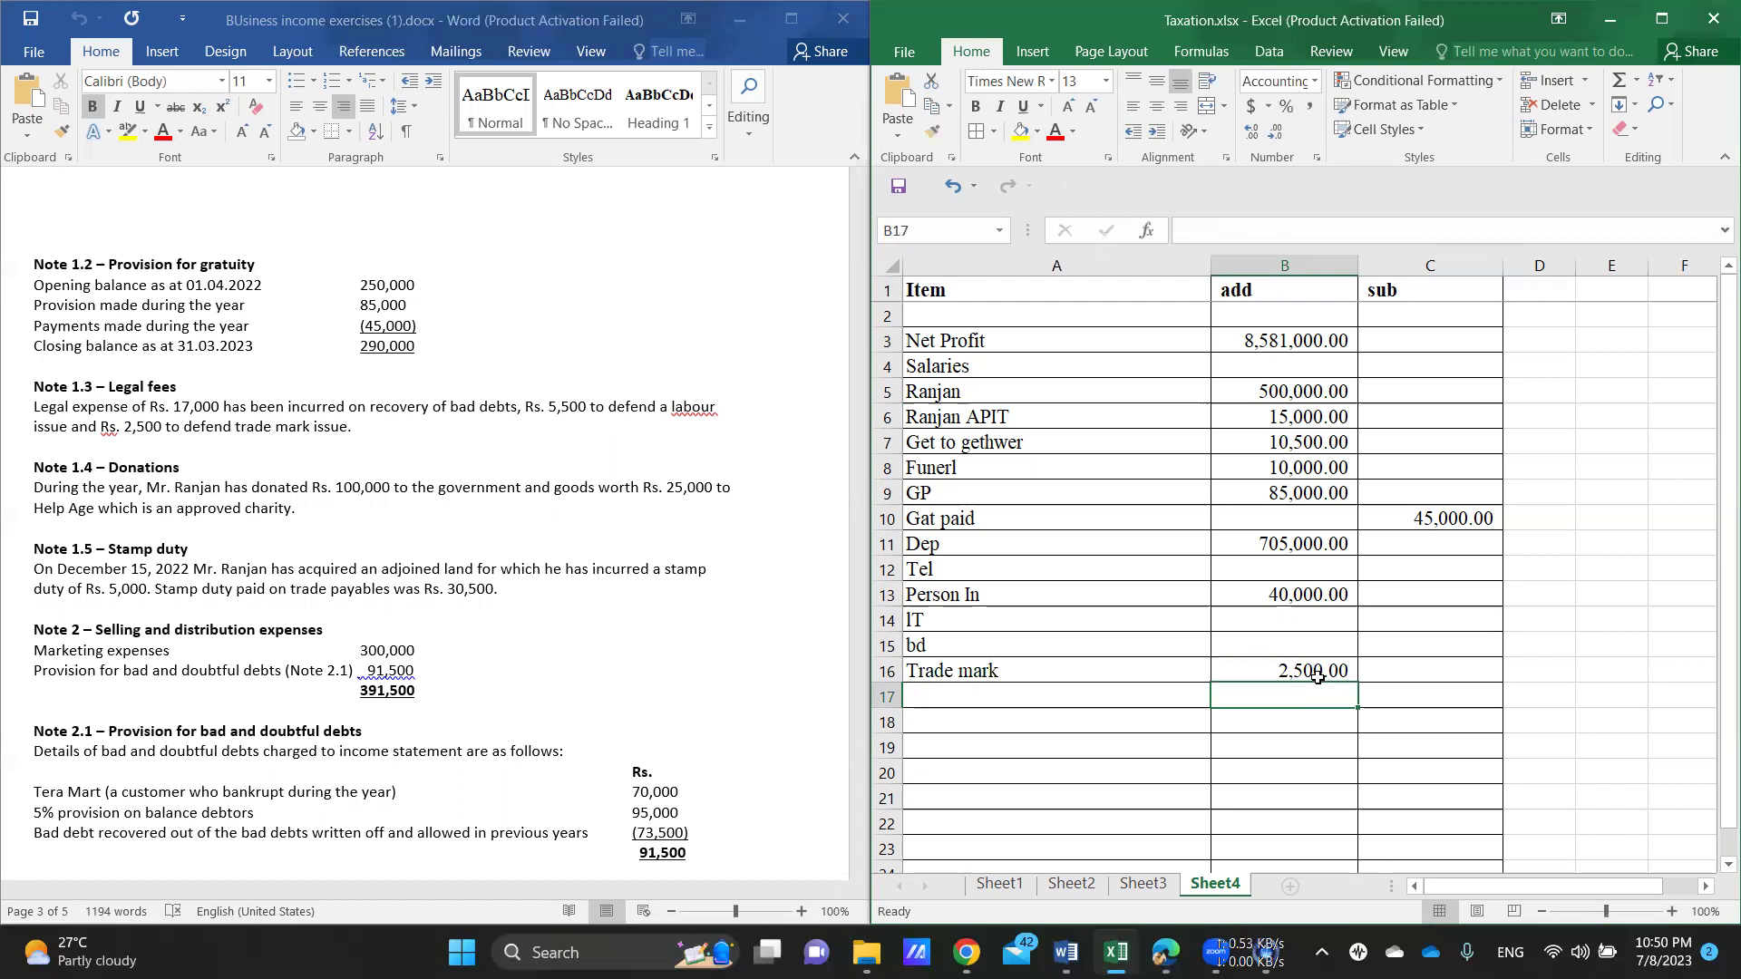
Step: Add the Note 1.4 donations in row 17 as "Donation" with 125,000 in the add column
click(949, 695)
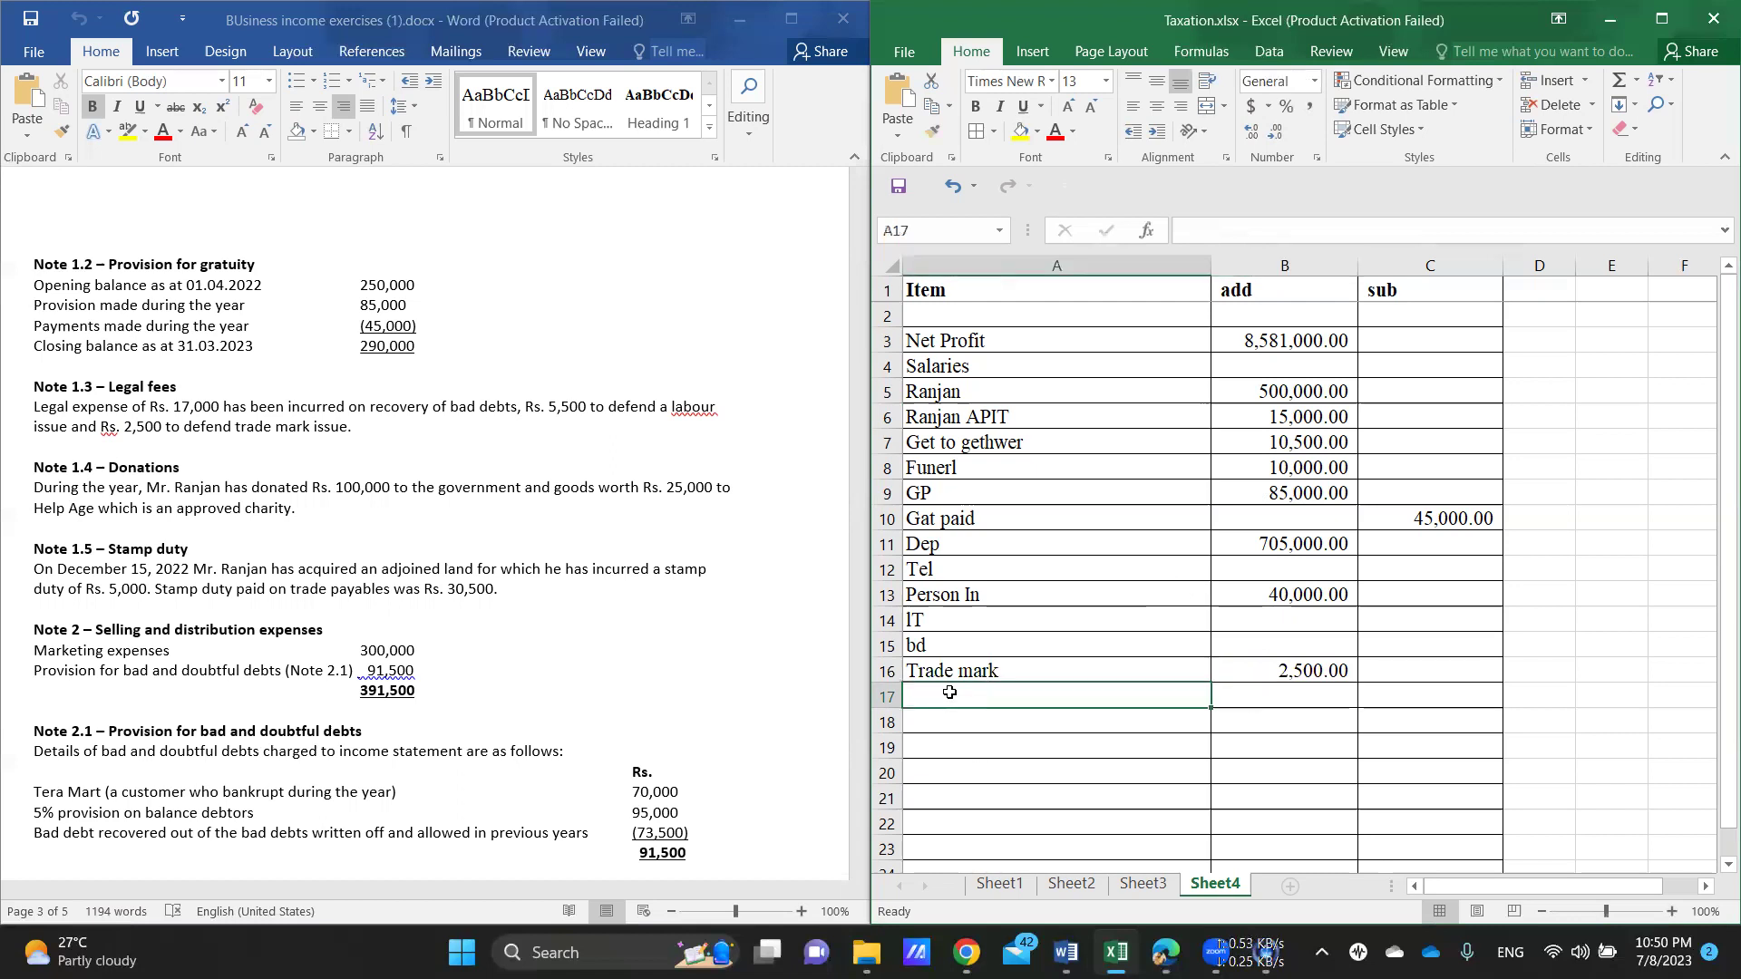
scroll(591, 507, down, 1)
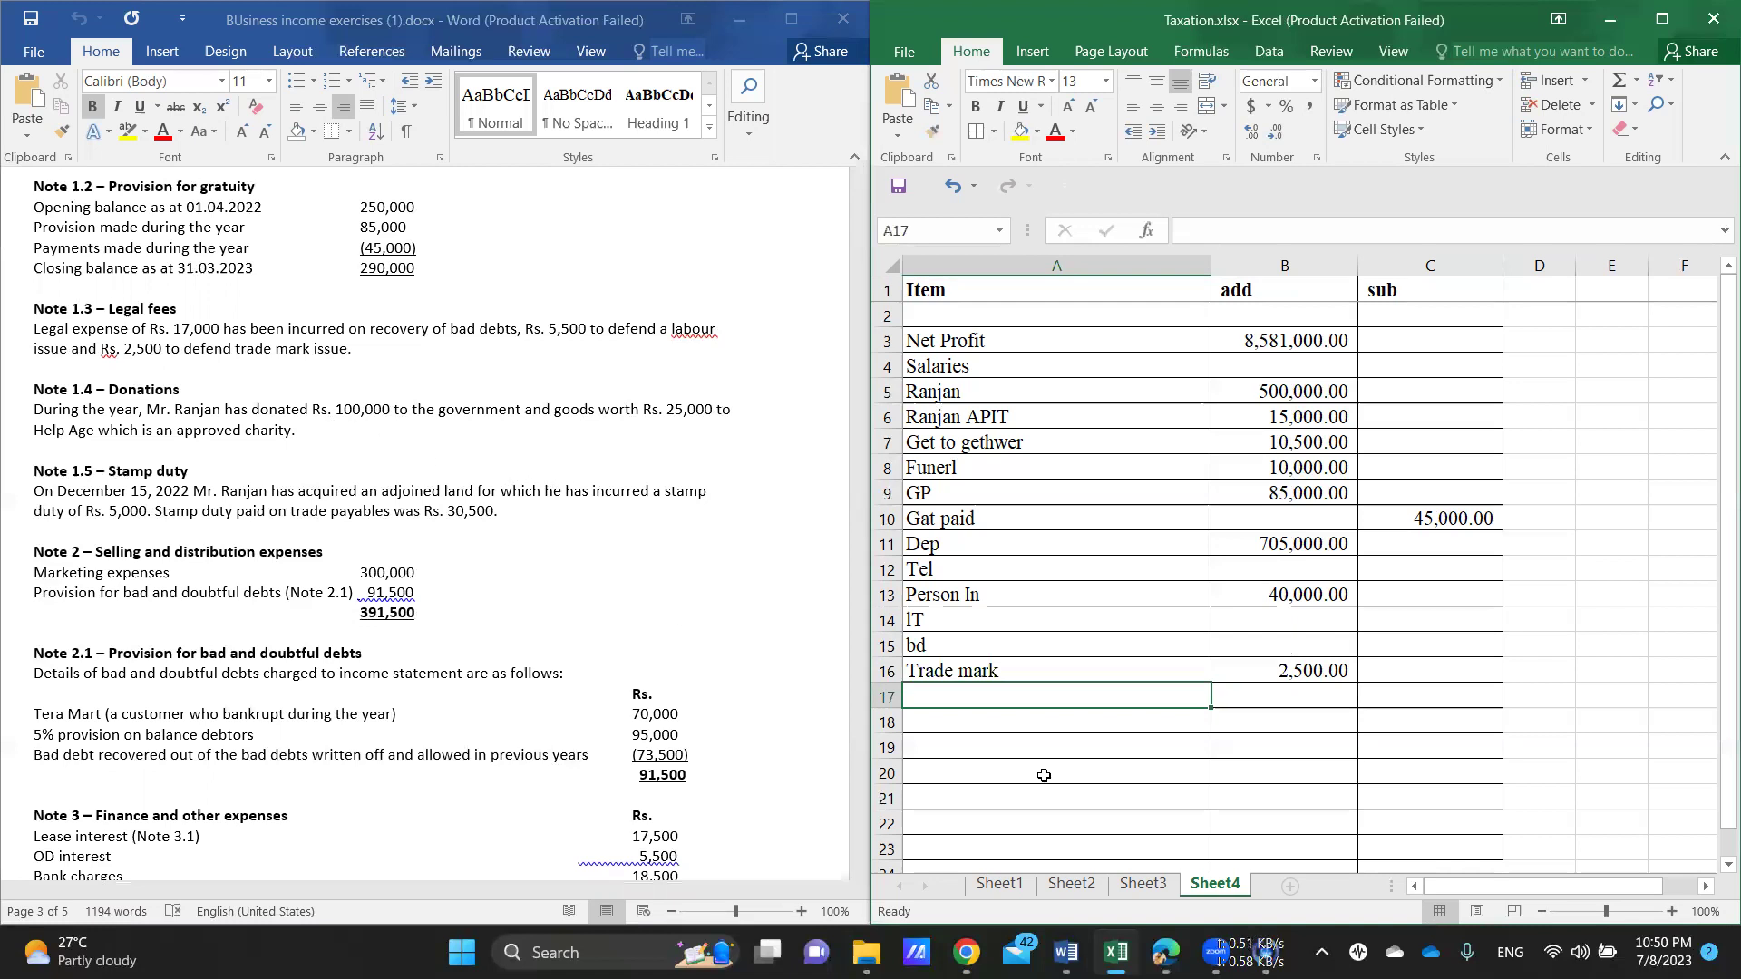
text(Do)
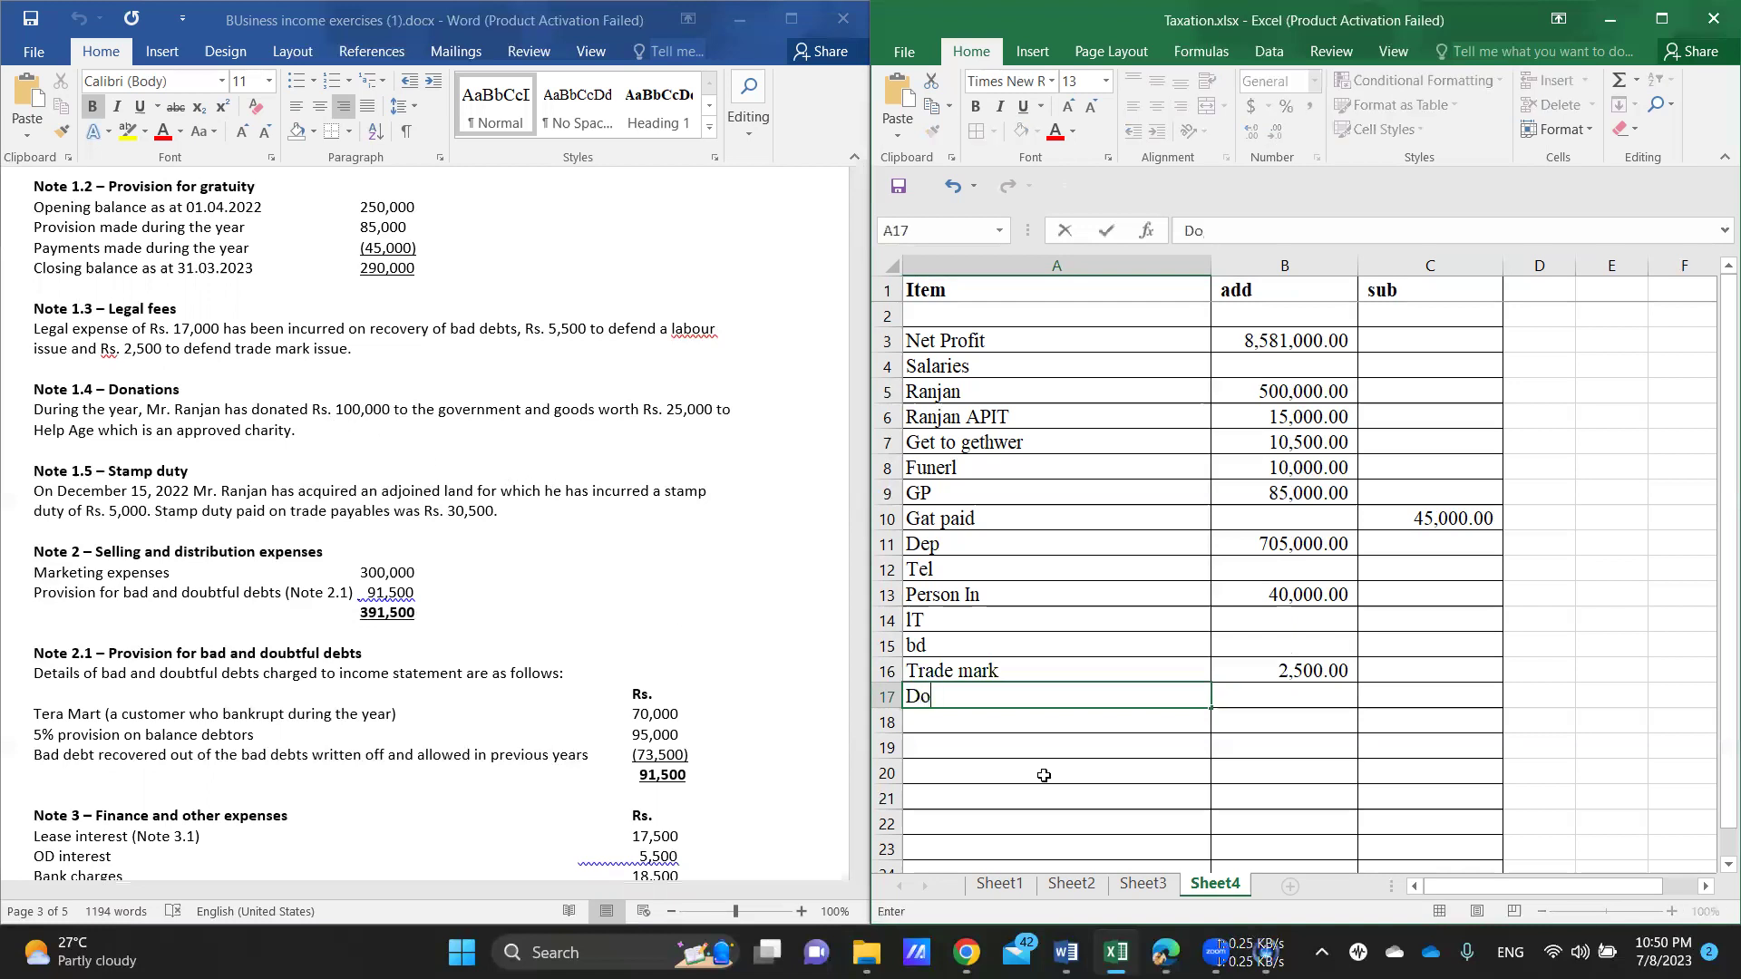
text(nation)
click(1252, 694)
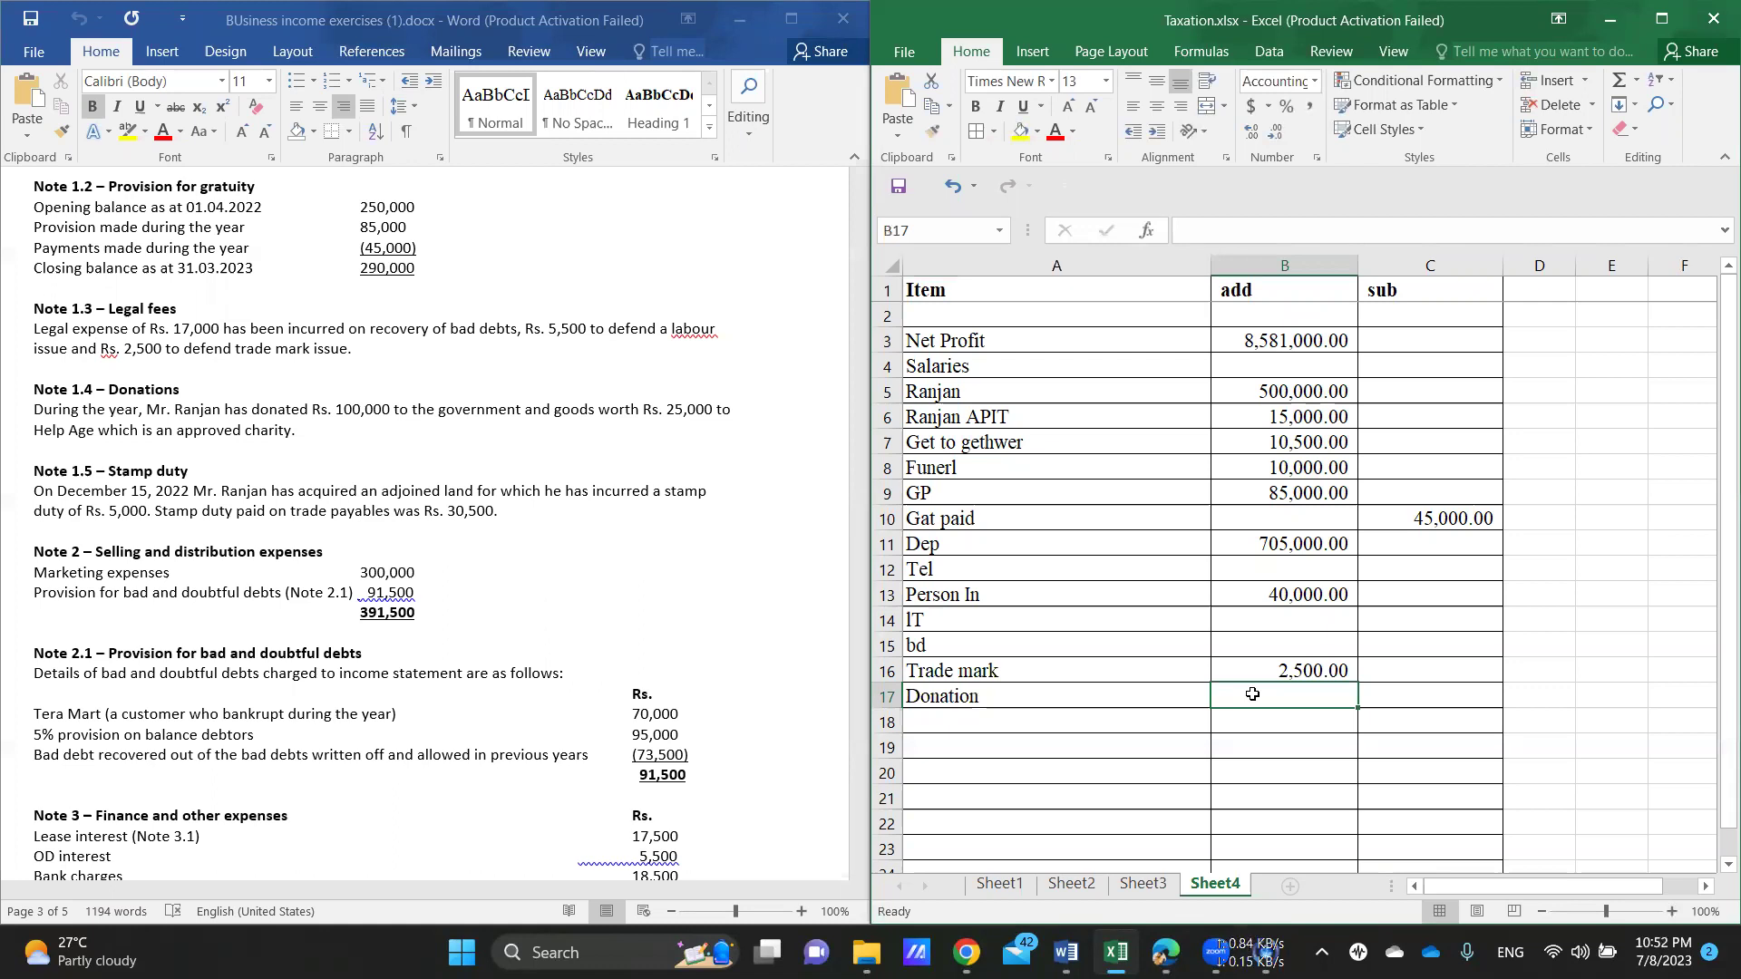
text(125)
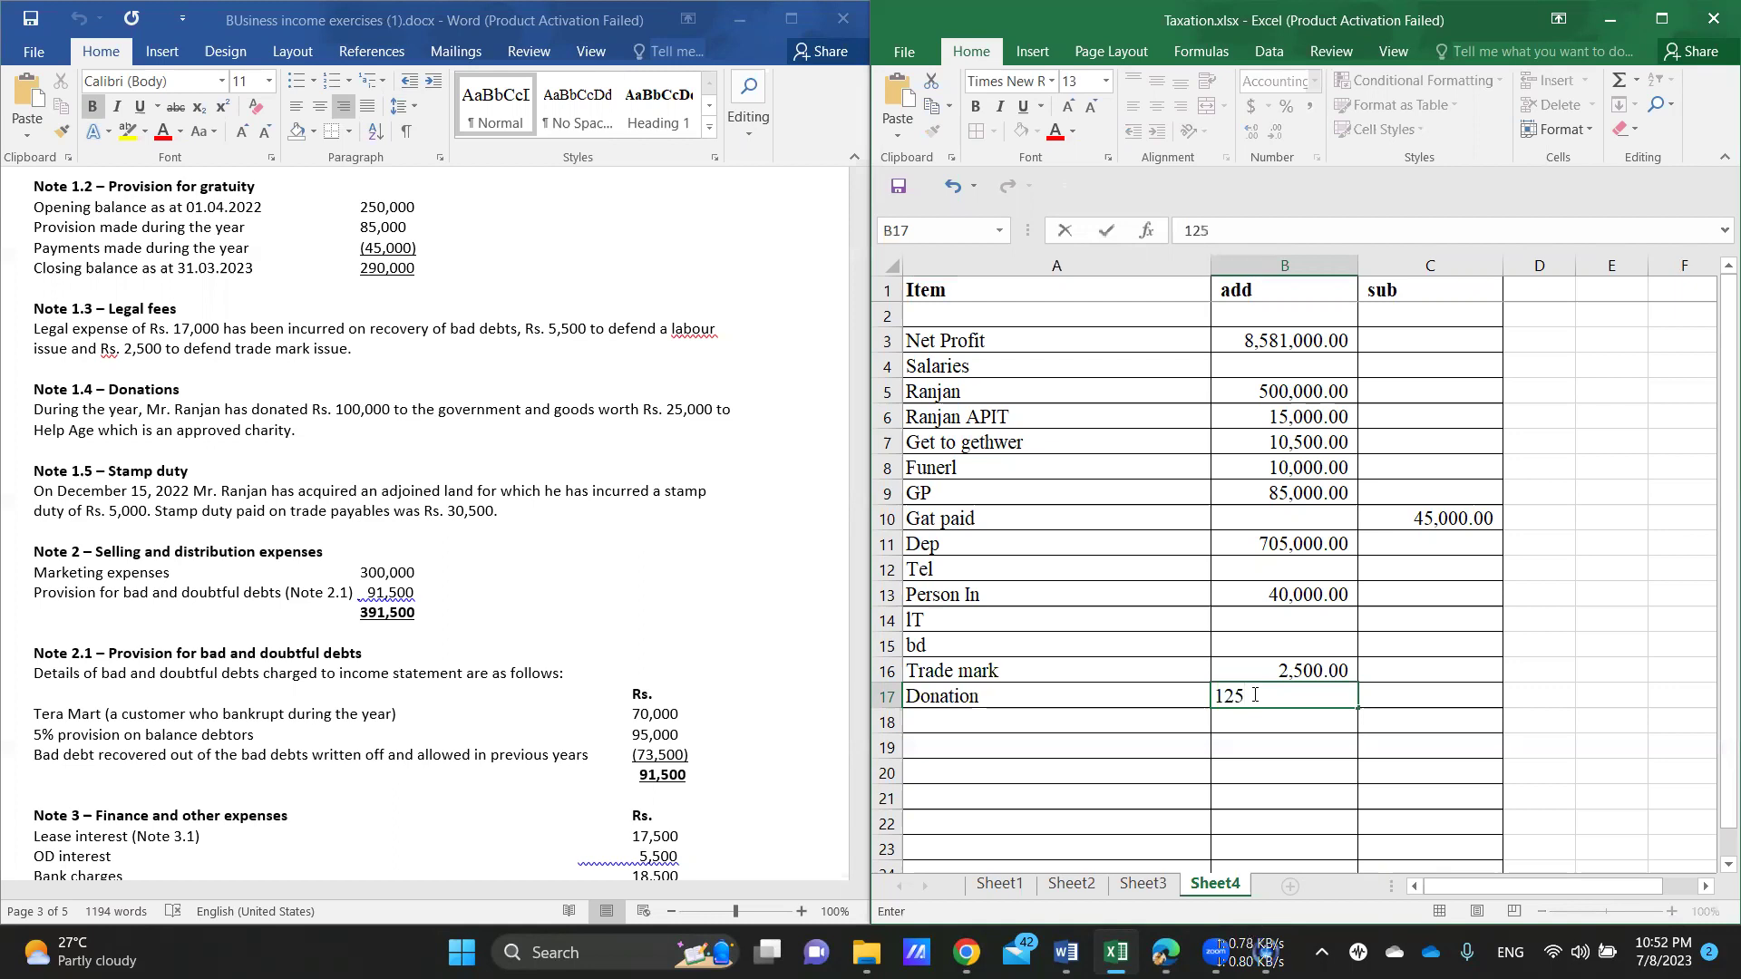
text(,000)
key(Return)
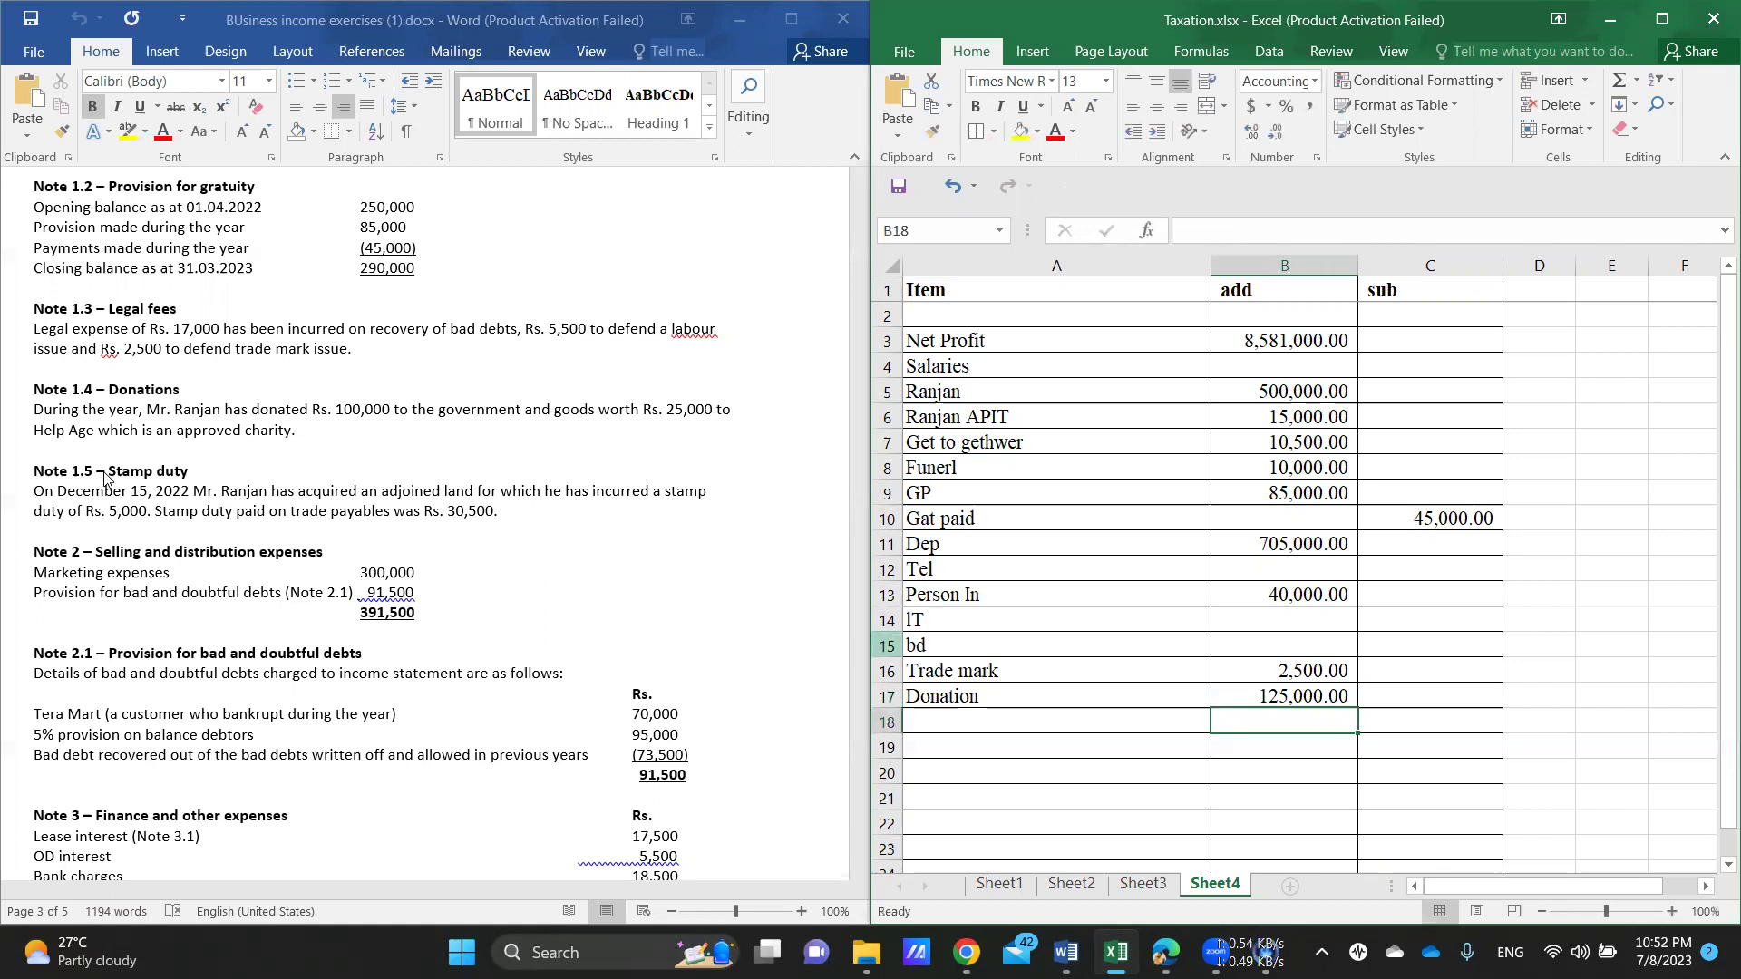
Step: Add the land acquisition stamp duty from Note 1.5 in row 18 as "Stamp" with 5000 in the add column
scroll(237, 528, down, 2)
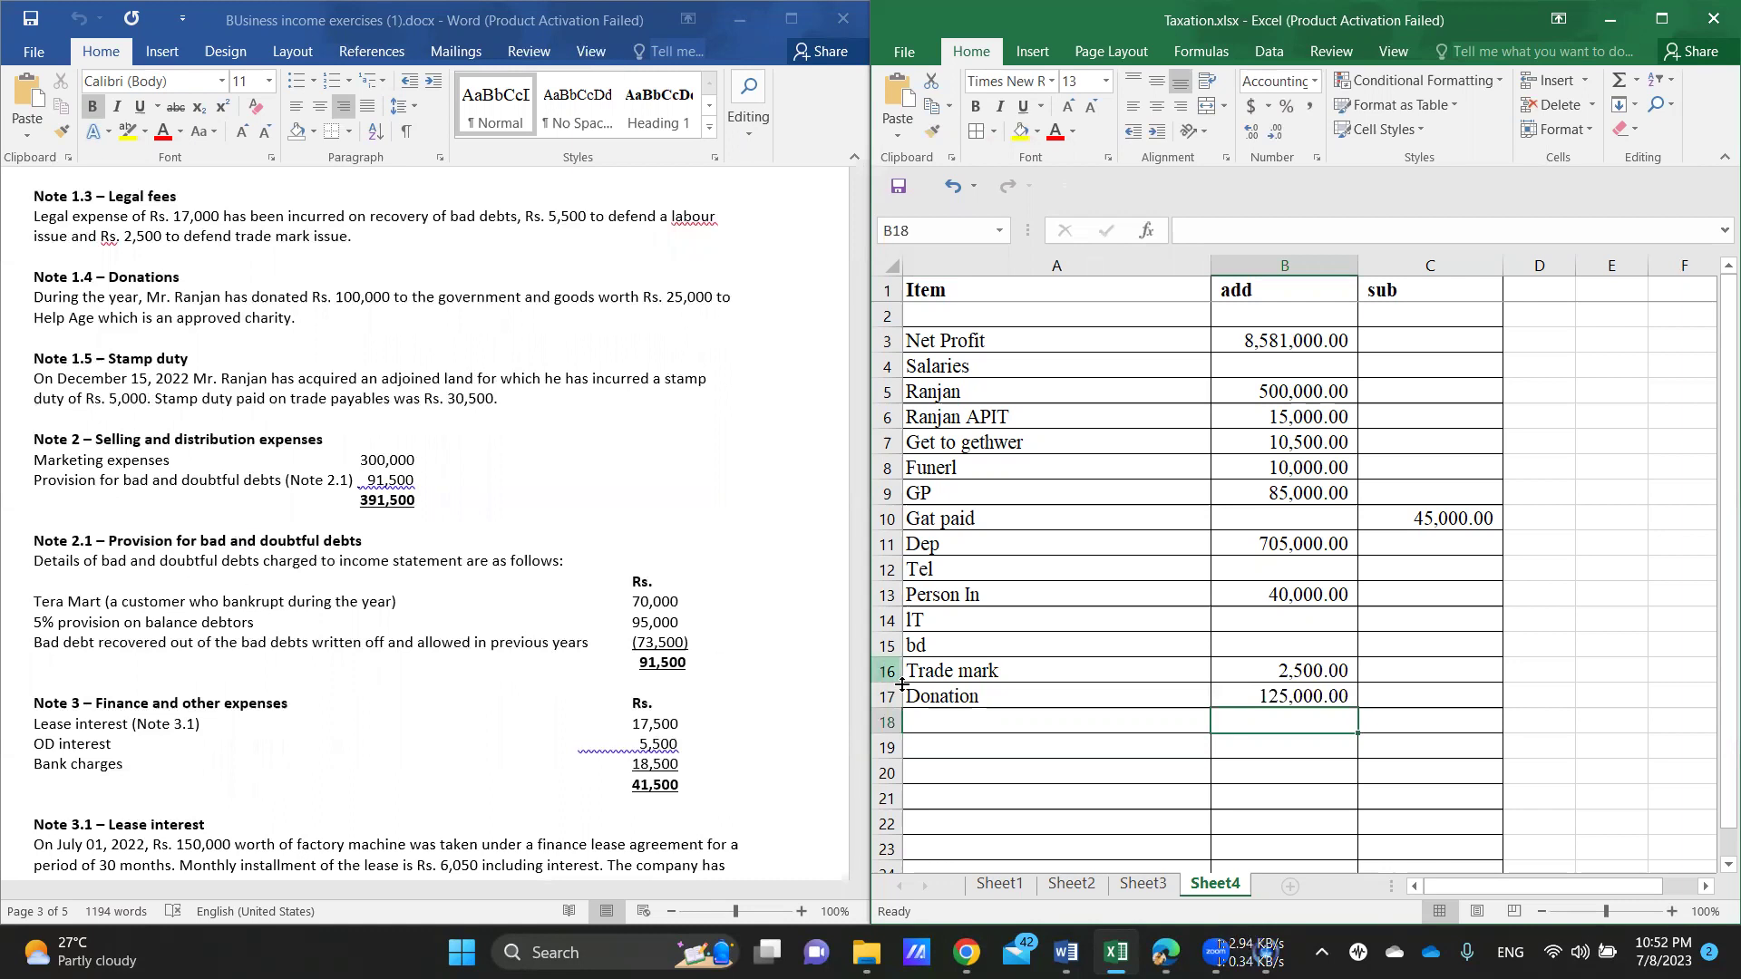
click(930, 722)
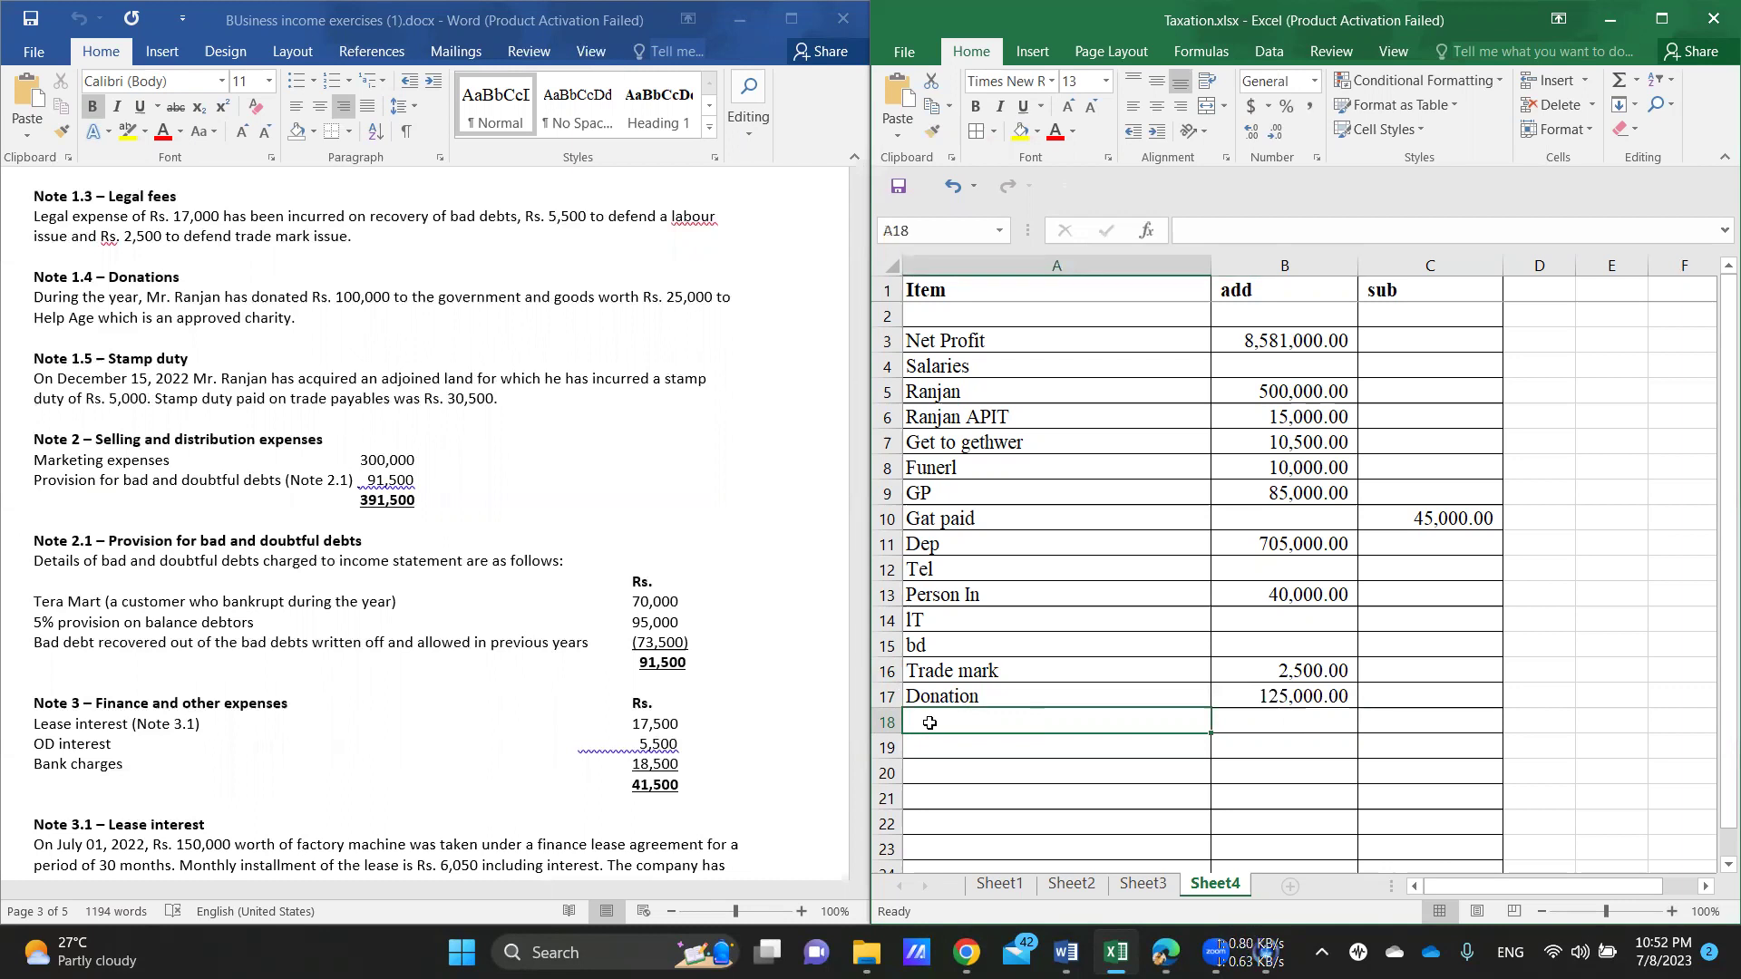
text(Stamp)
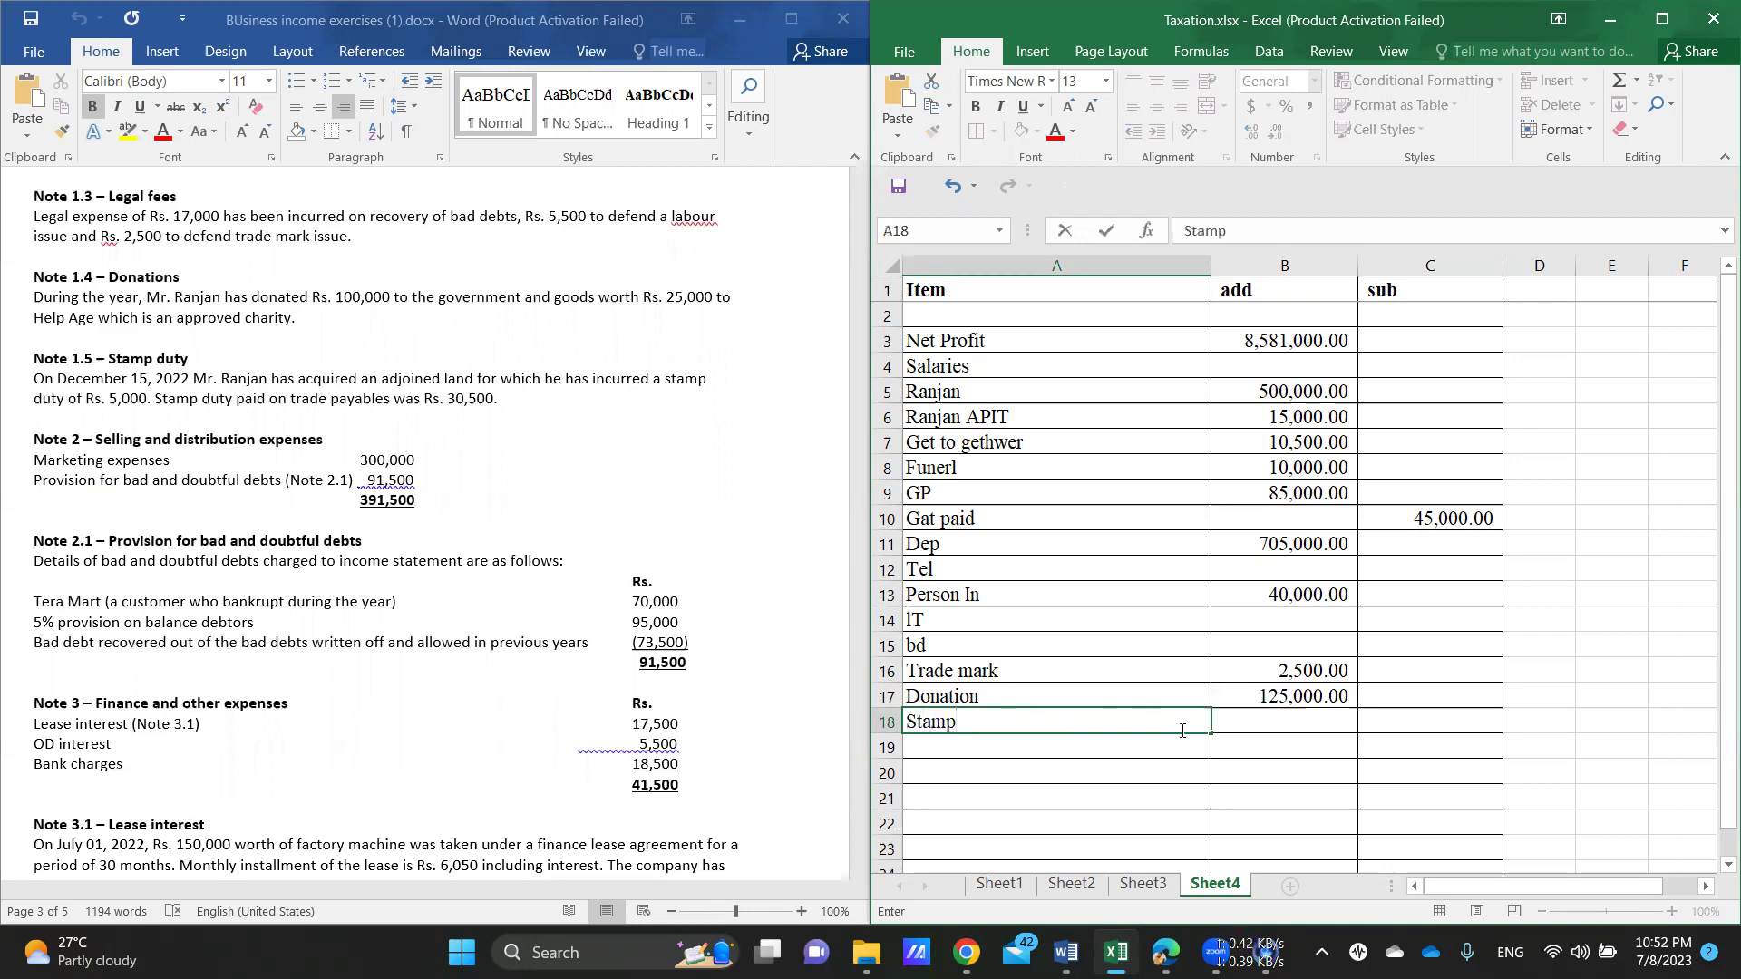
click(1279, 719)
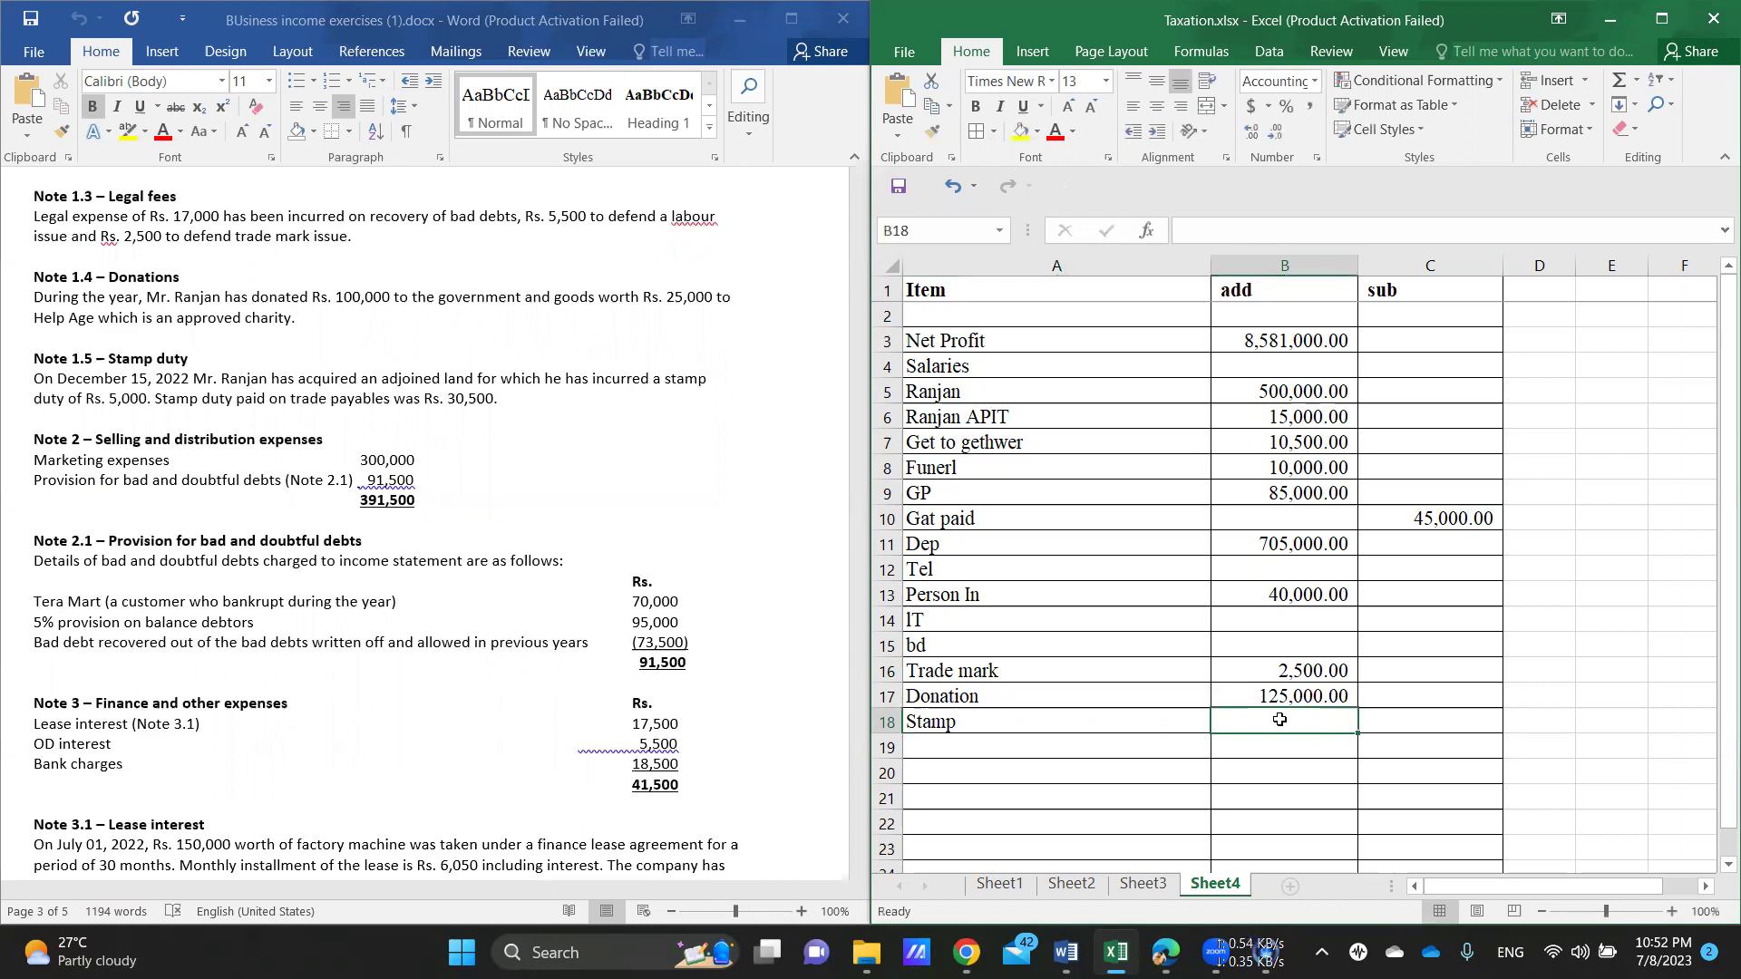
text(5000)
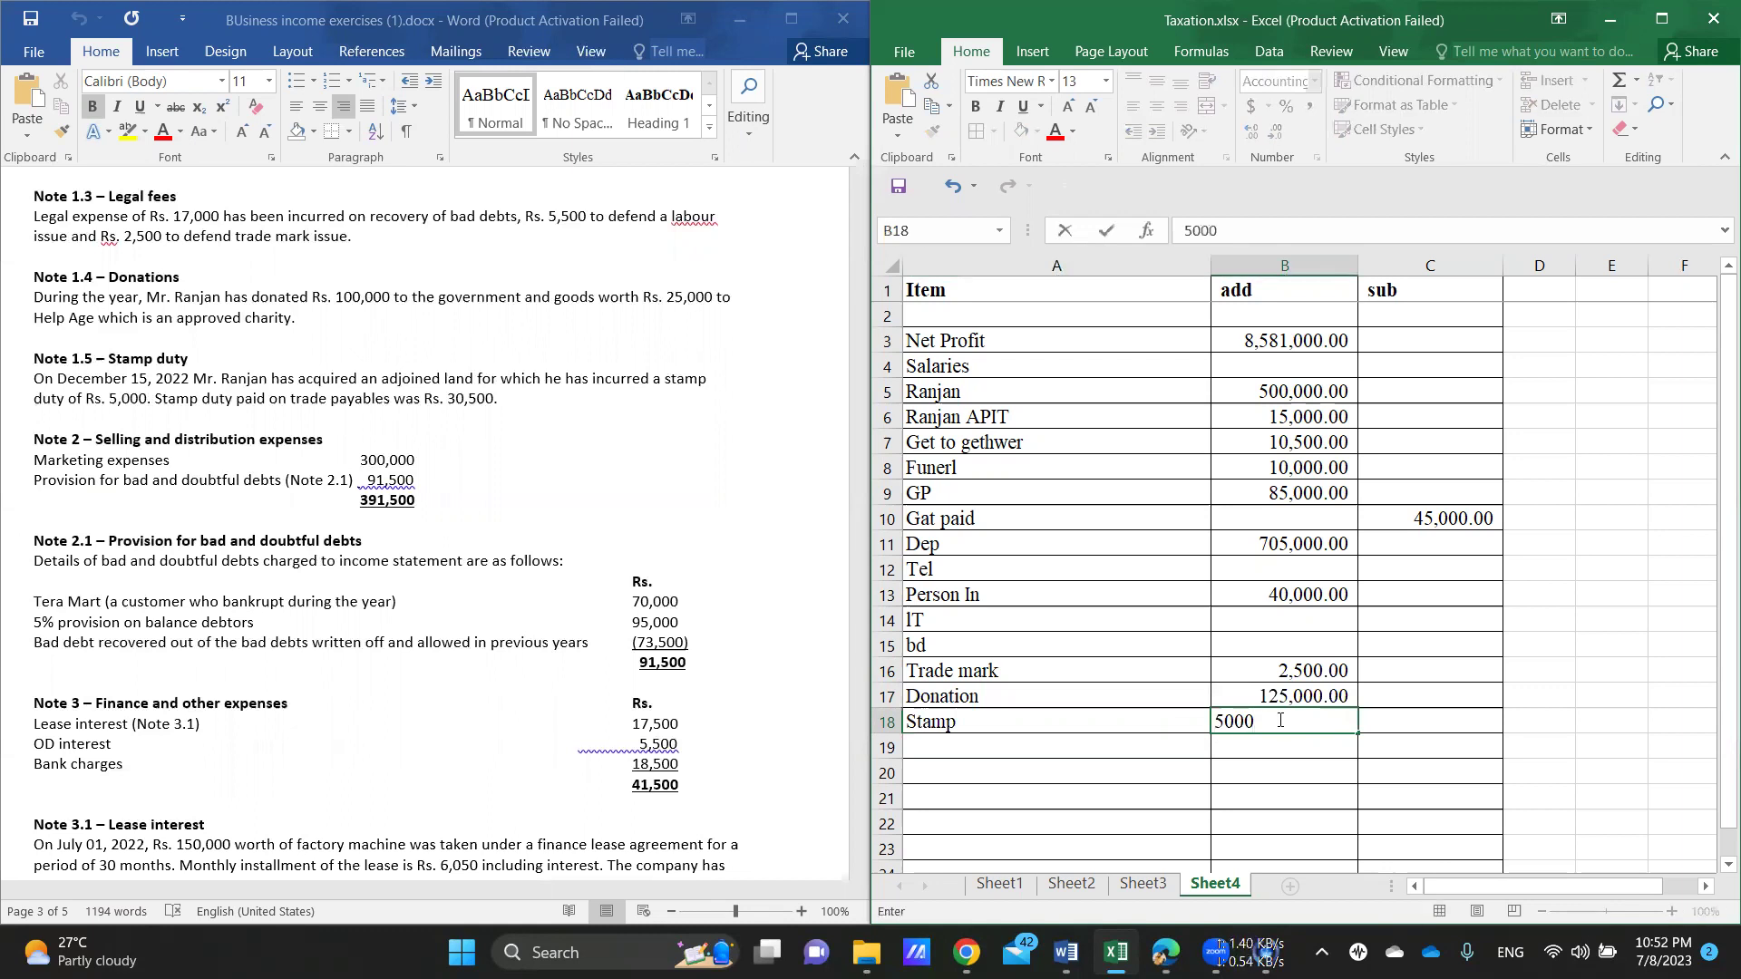
key(Return)
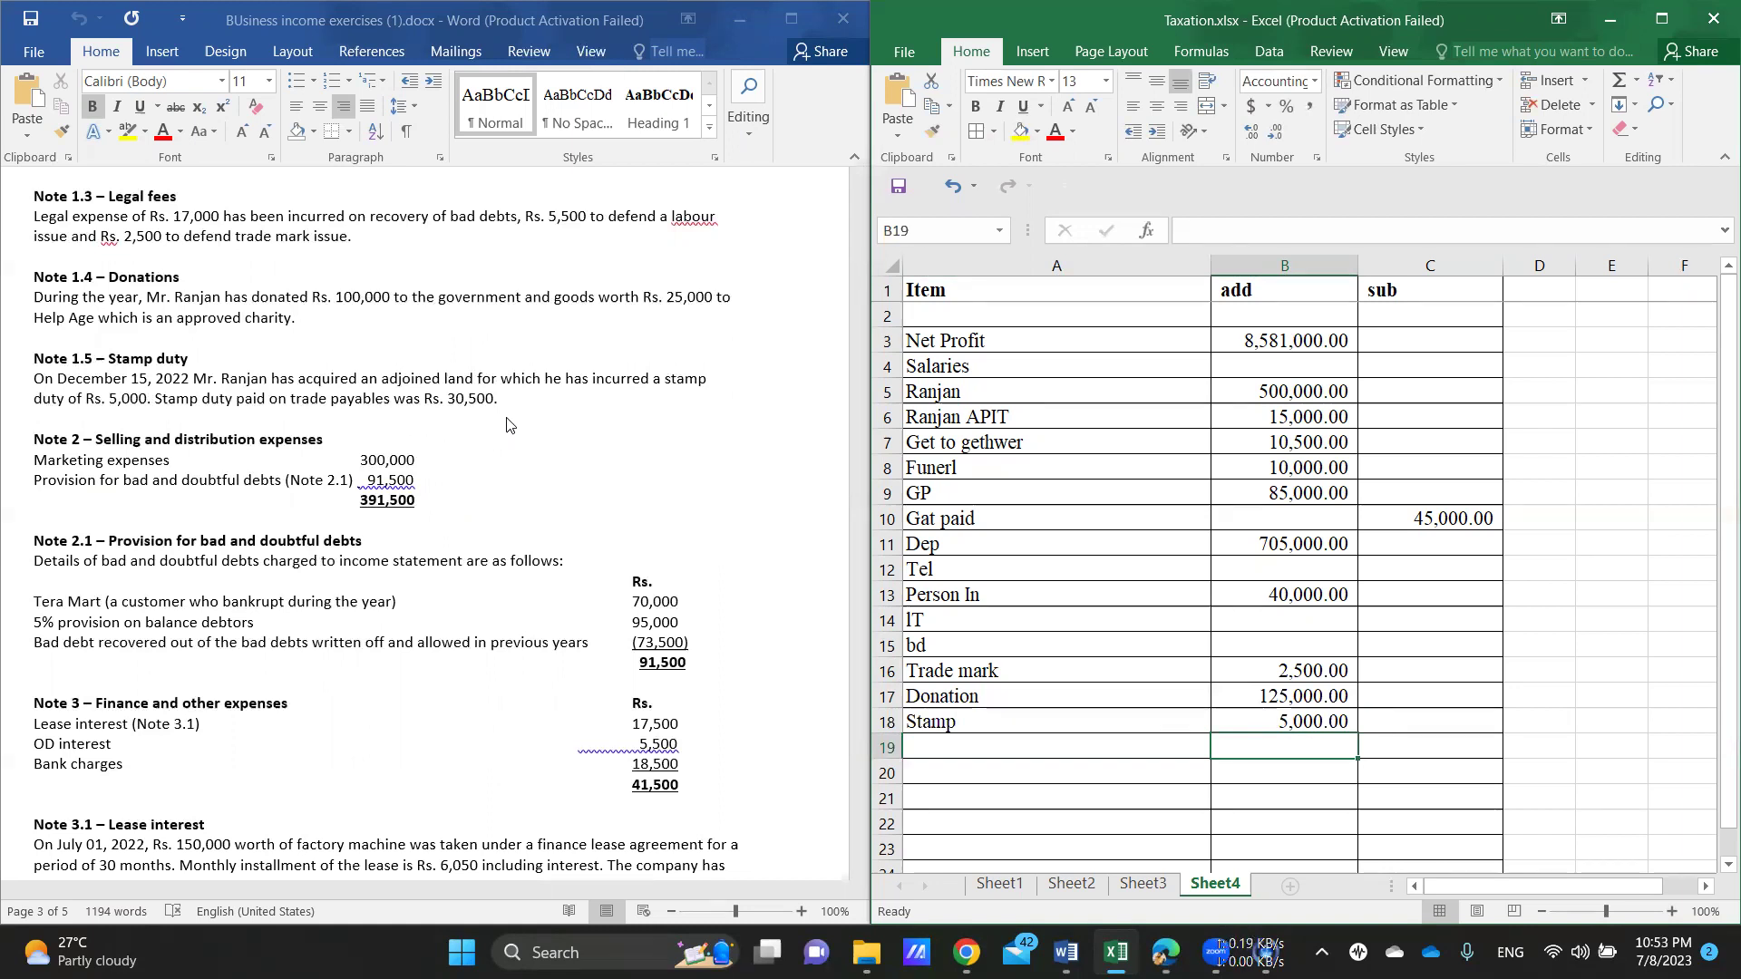
Step: List the marketing expenses from Note 2 in row 19 as "marketing exp" without an amount
scroll(508, 424, down, 2)
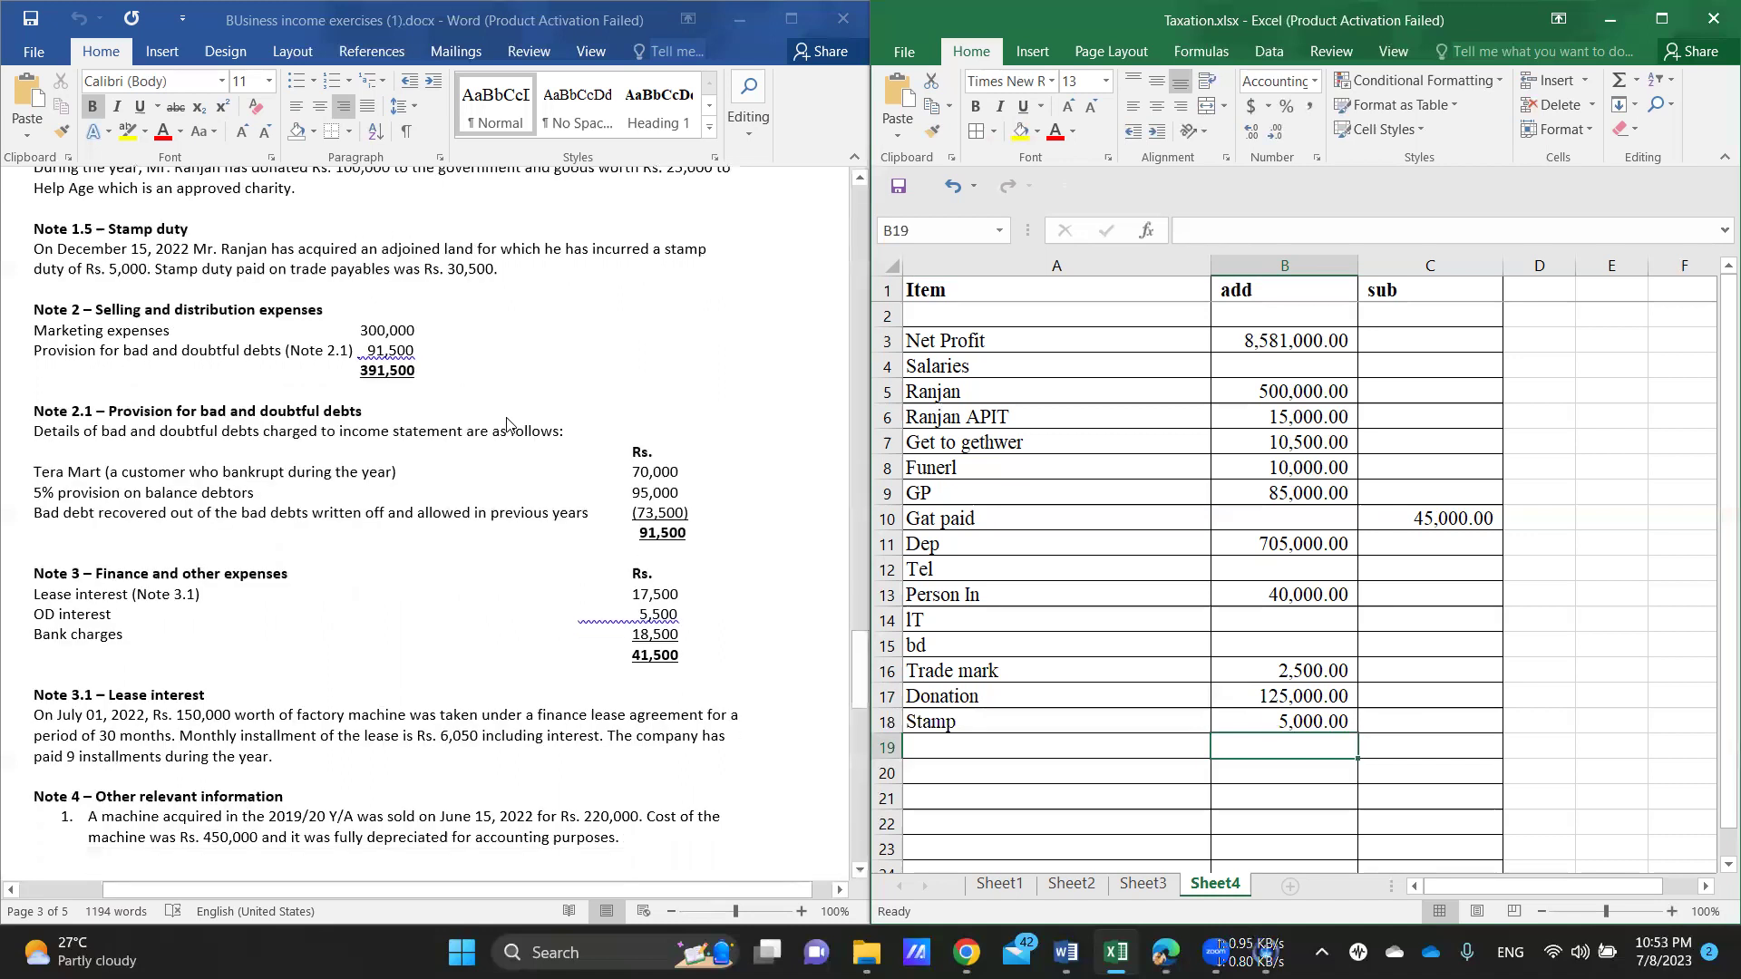
scroll(909, 569, down, 3)
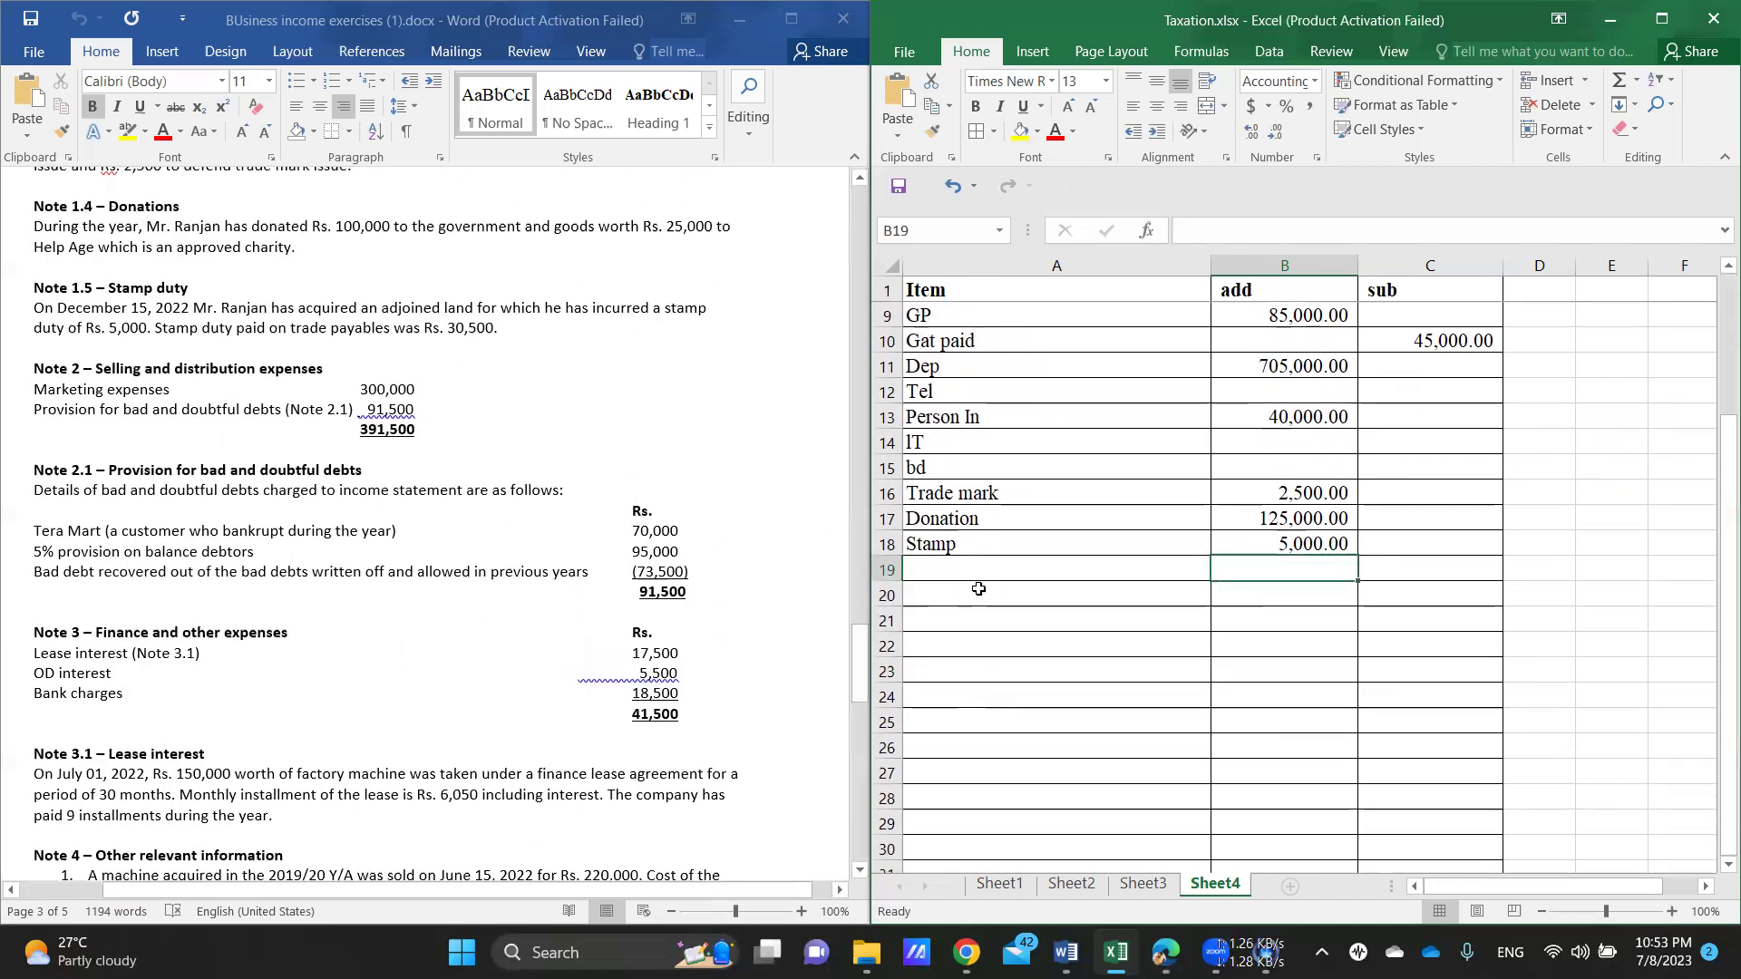
click(953, 578)
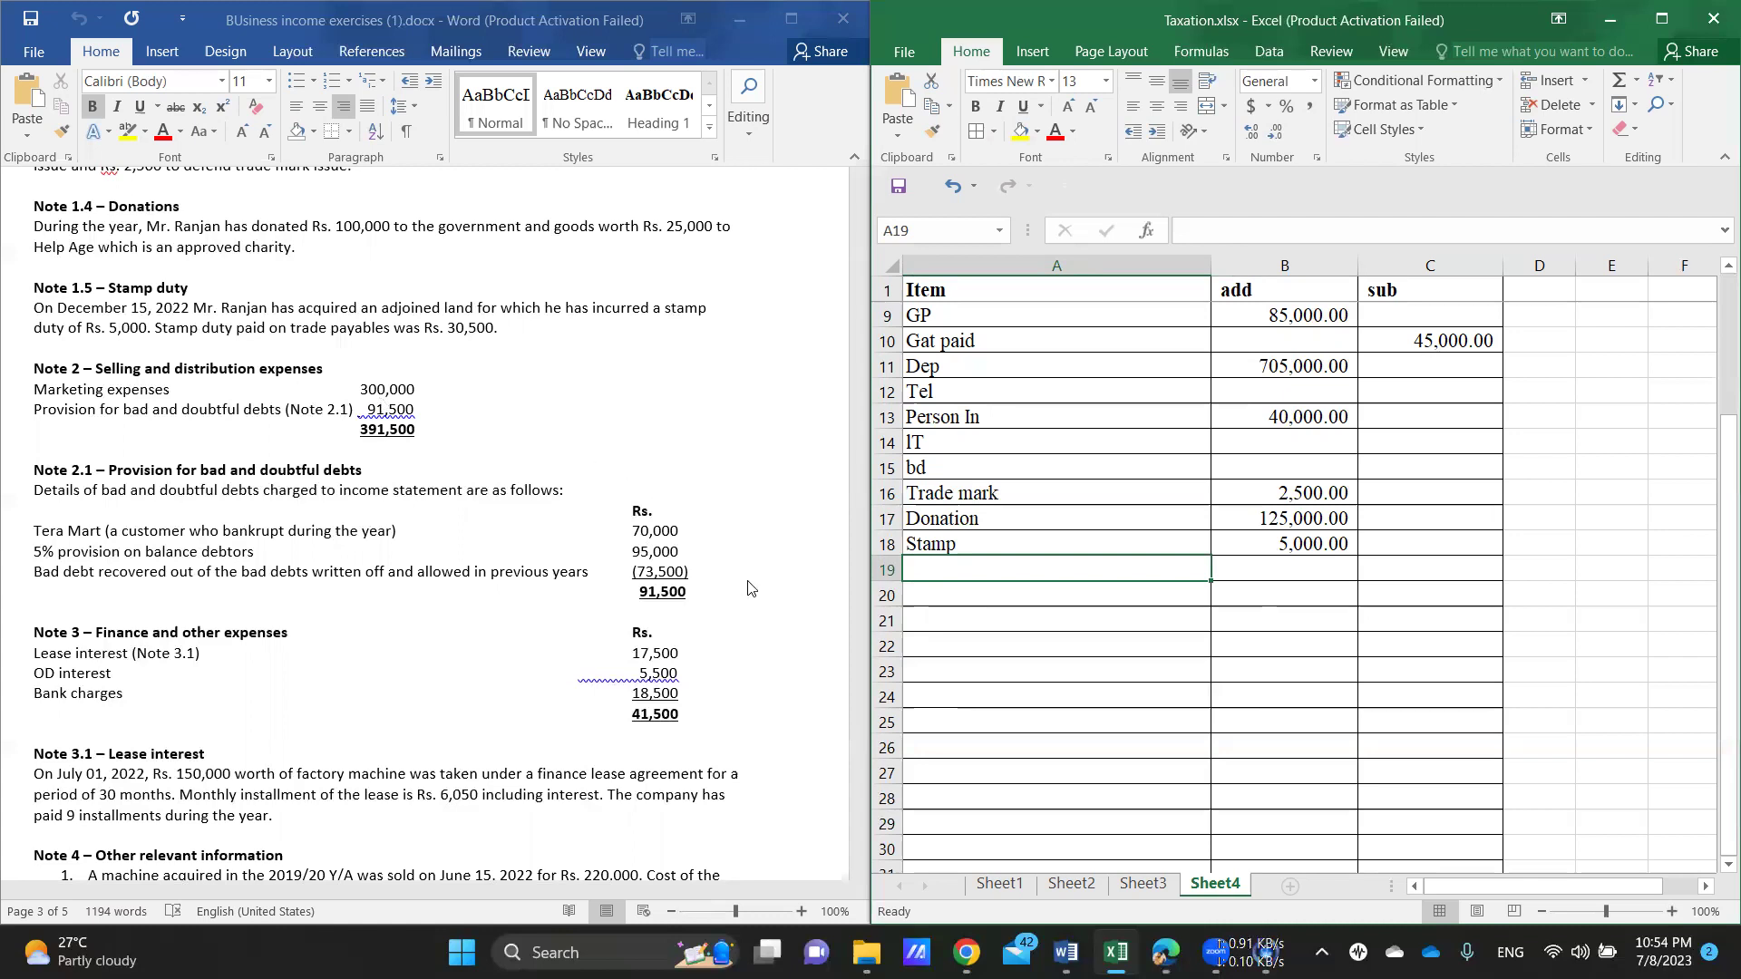
text(marke)
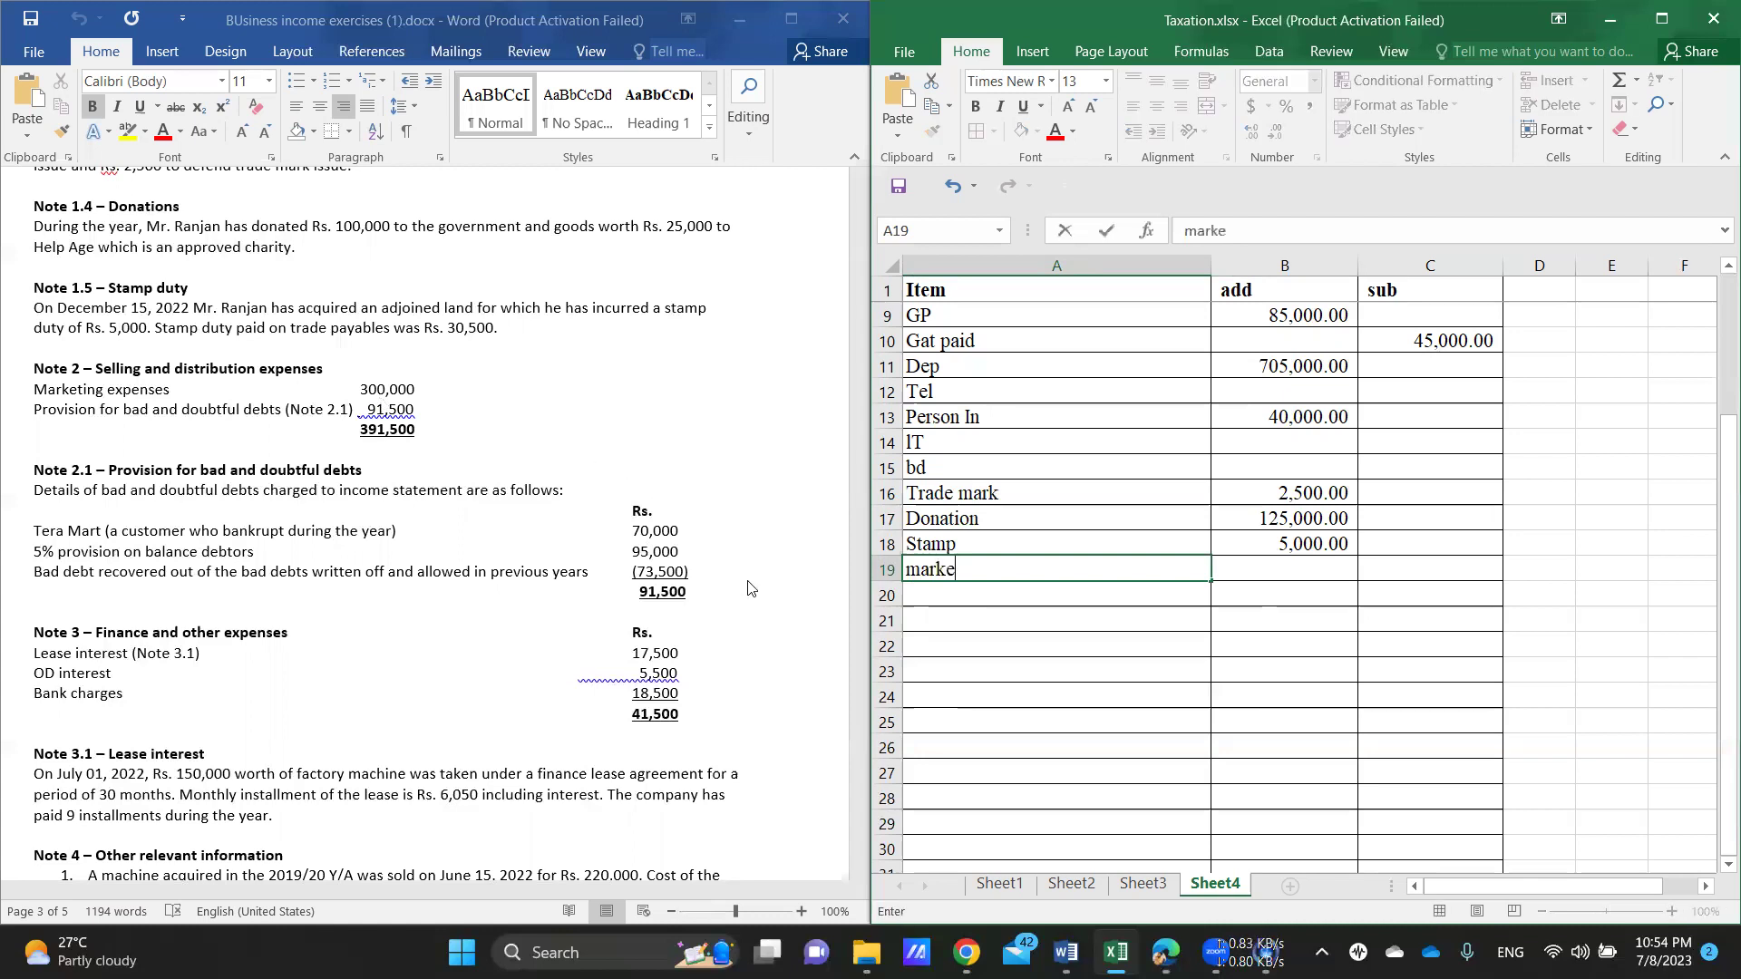
text(ting exp)
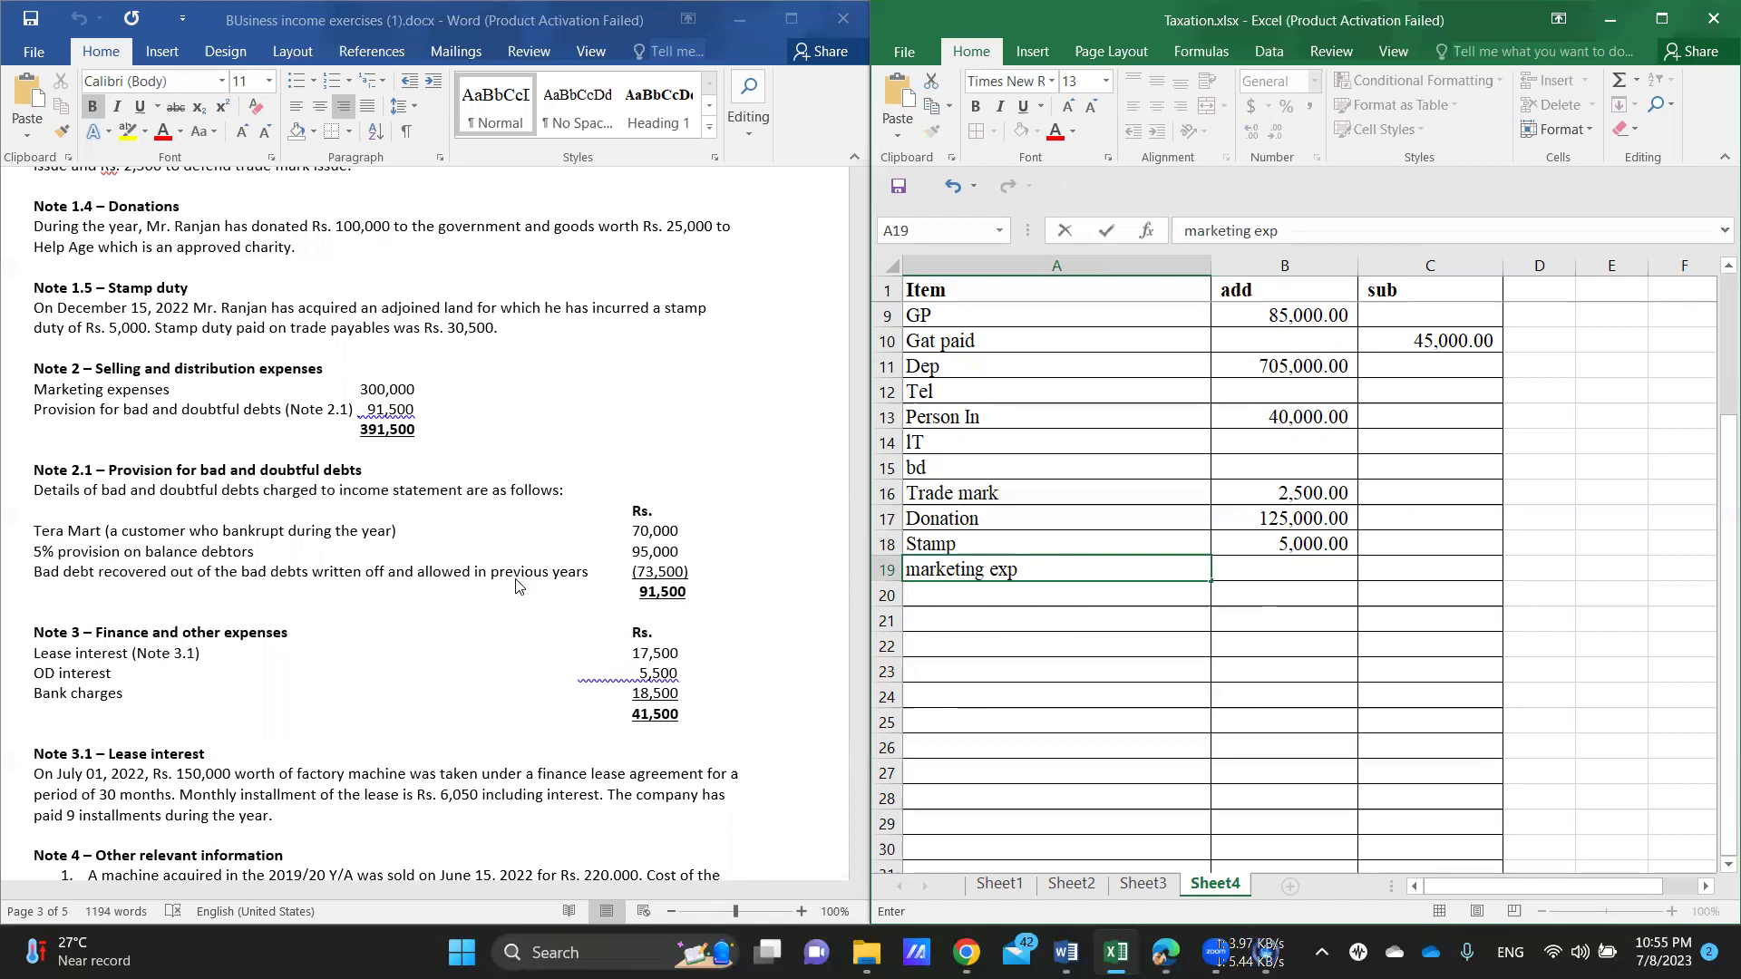
Step: Add the provision for bad and doubtful debts in row 20 as "Provisin db" with 91500 in the add column
click(998, 592)
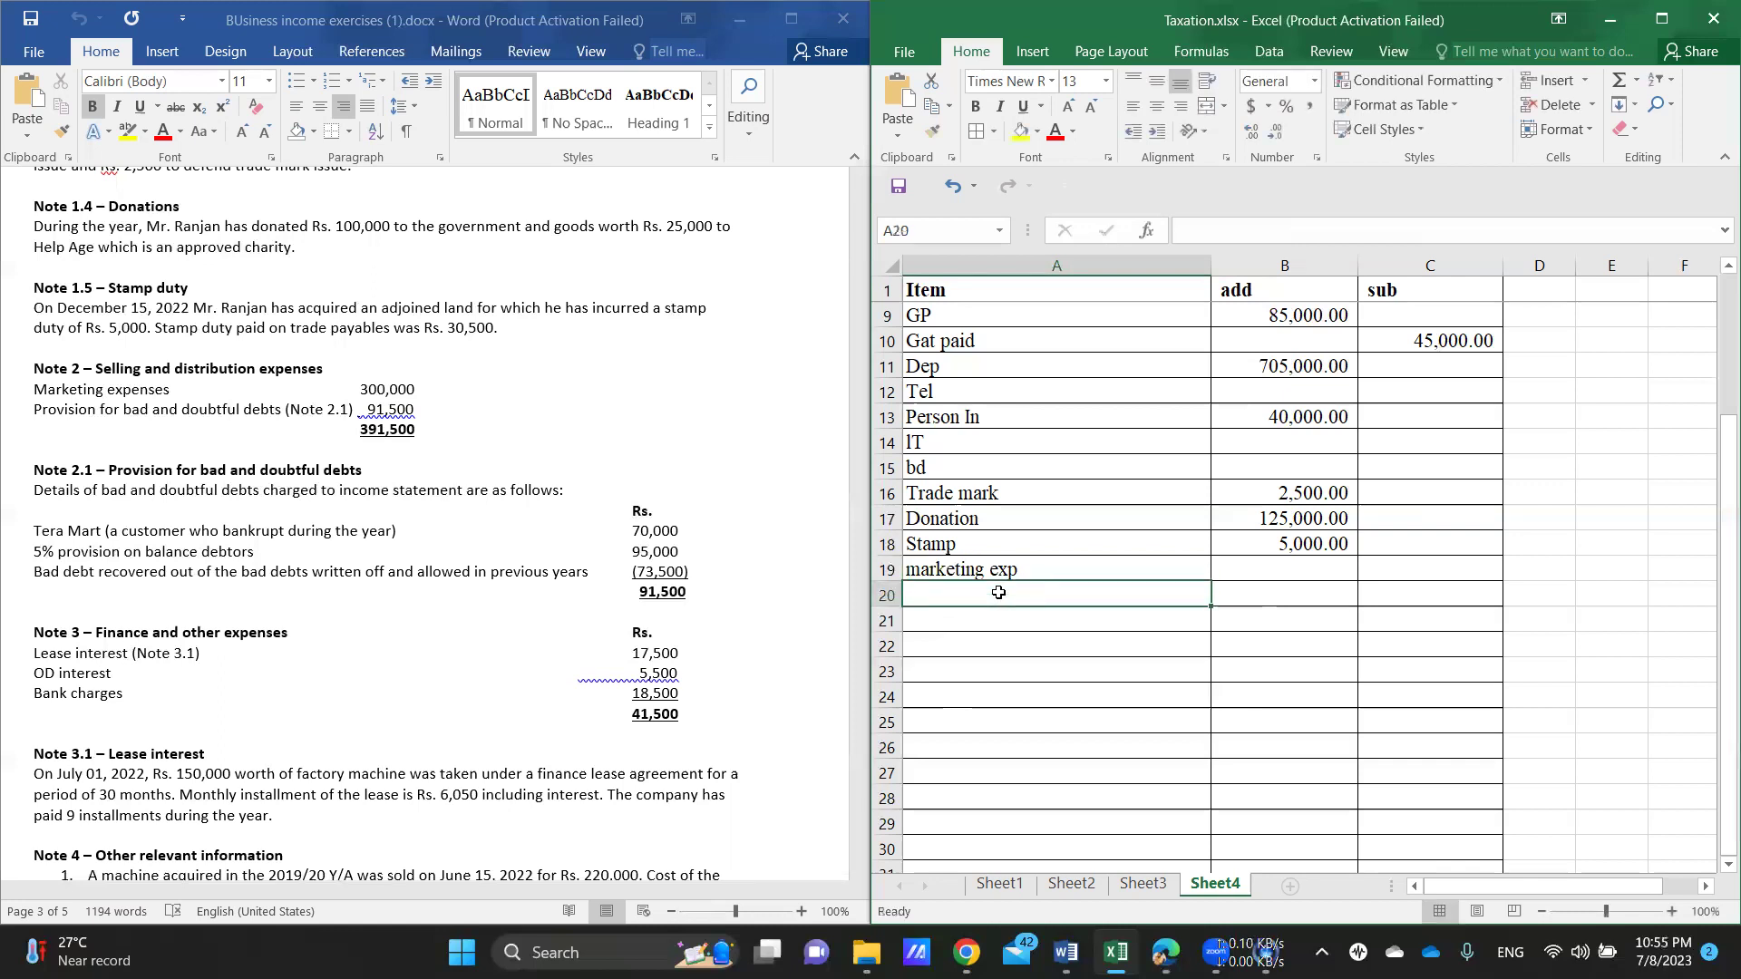
text(Pro)
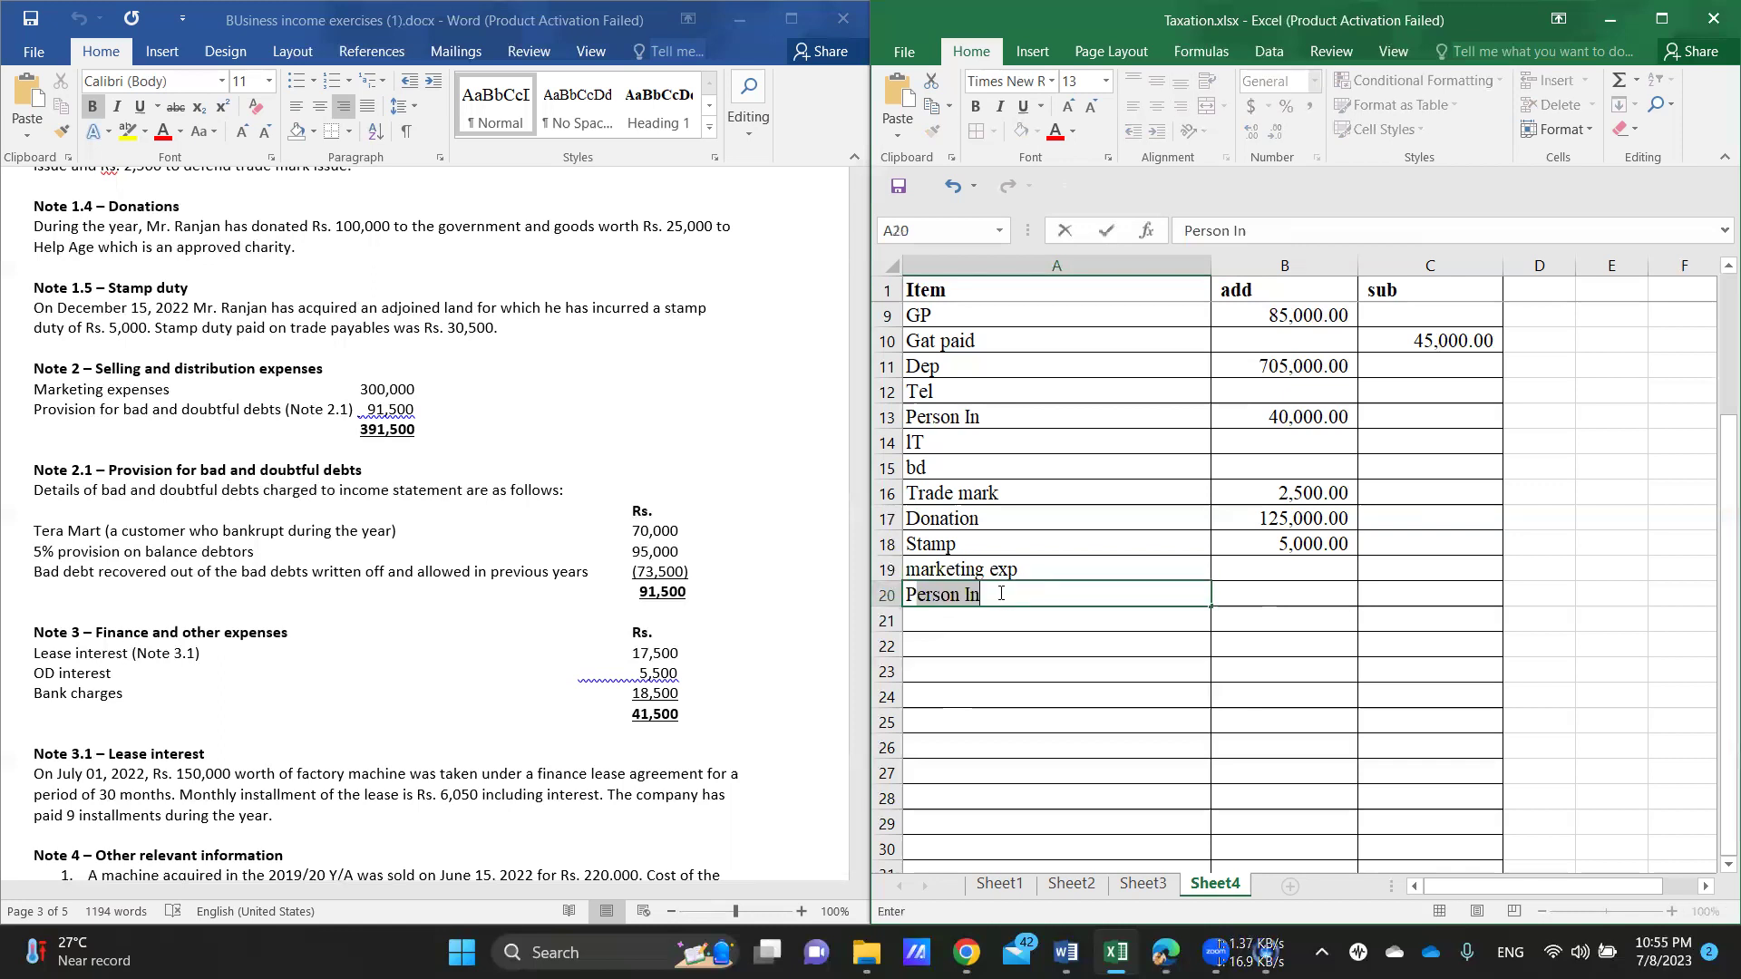
text(visin)
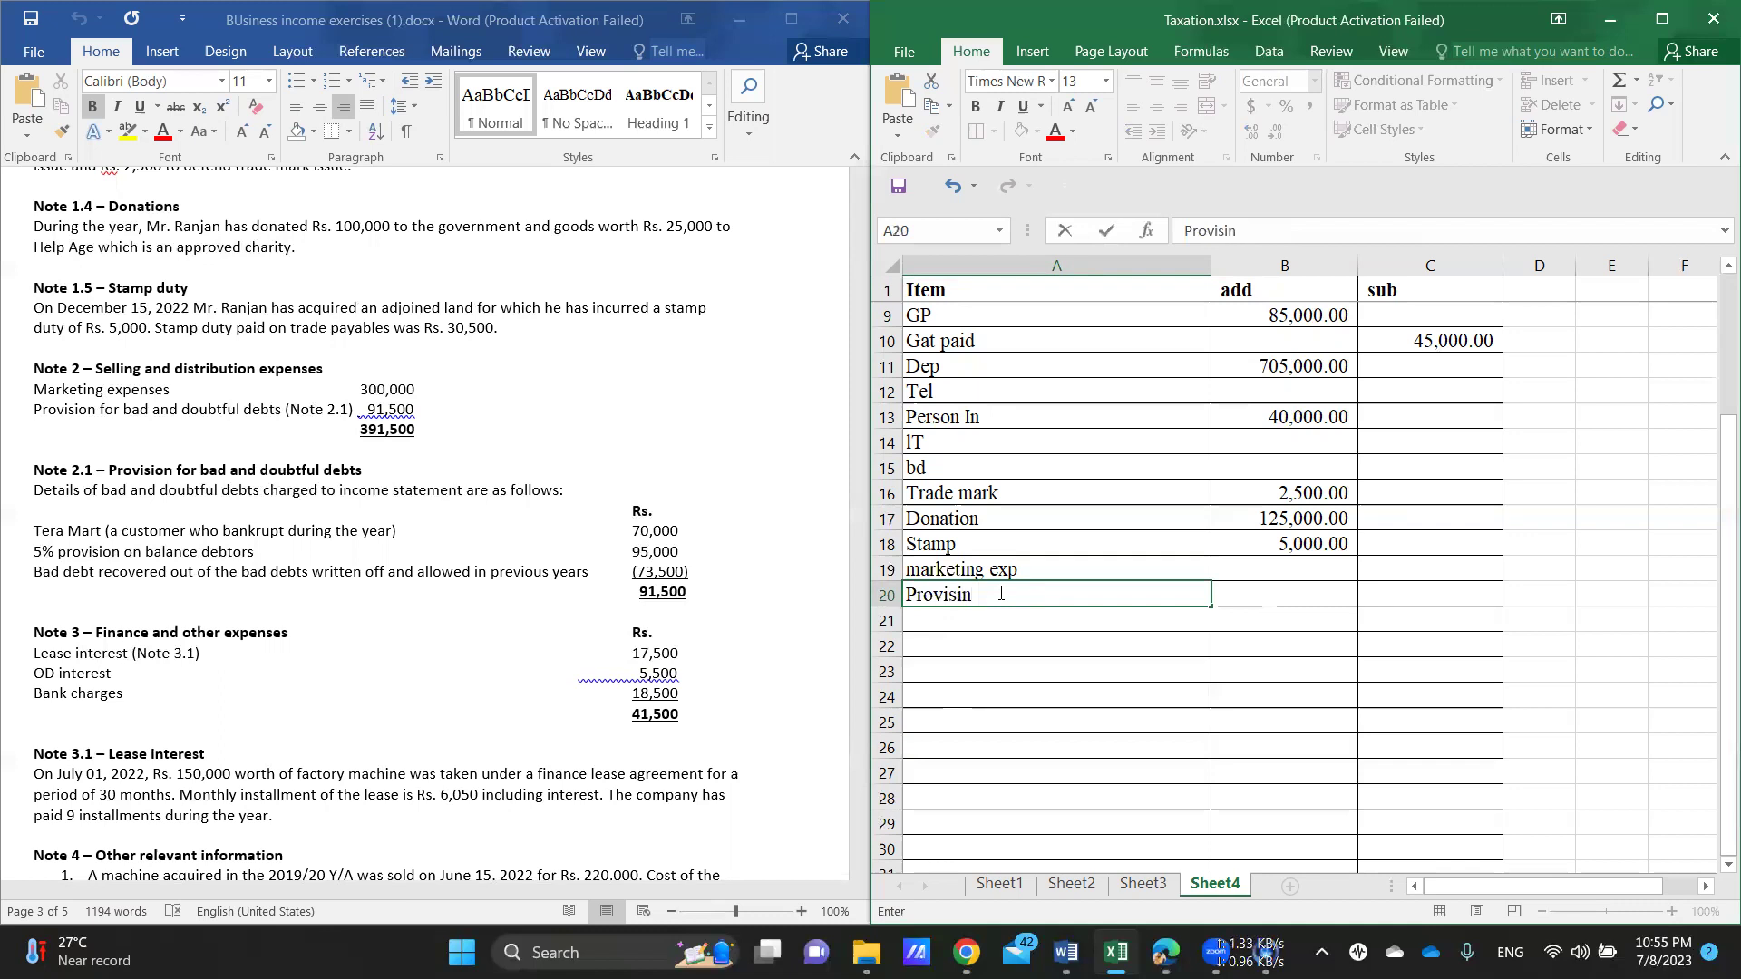
text( db)
click(1297, 595)
text(91500)
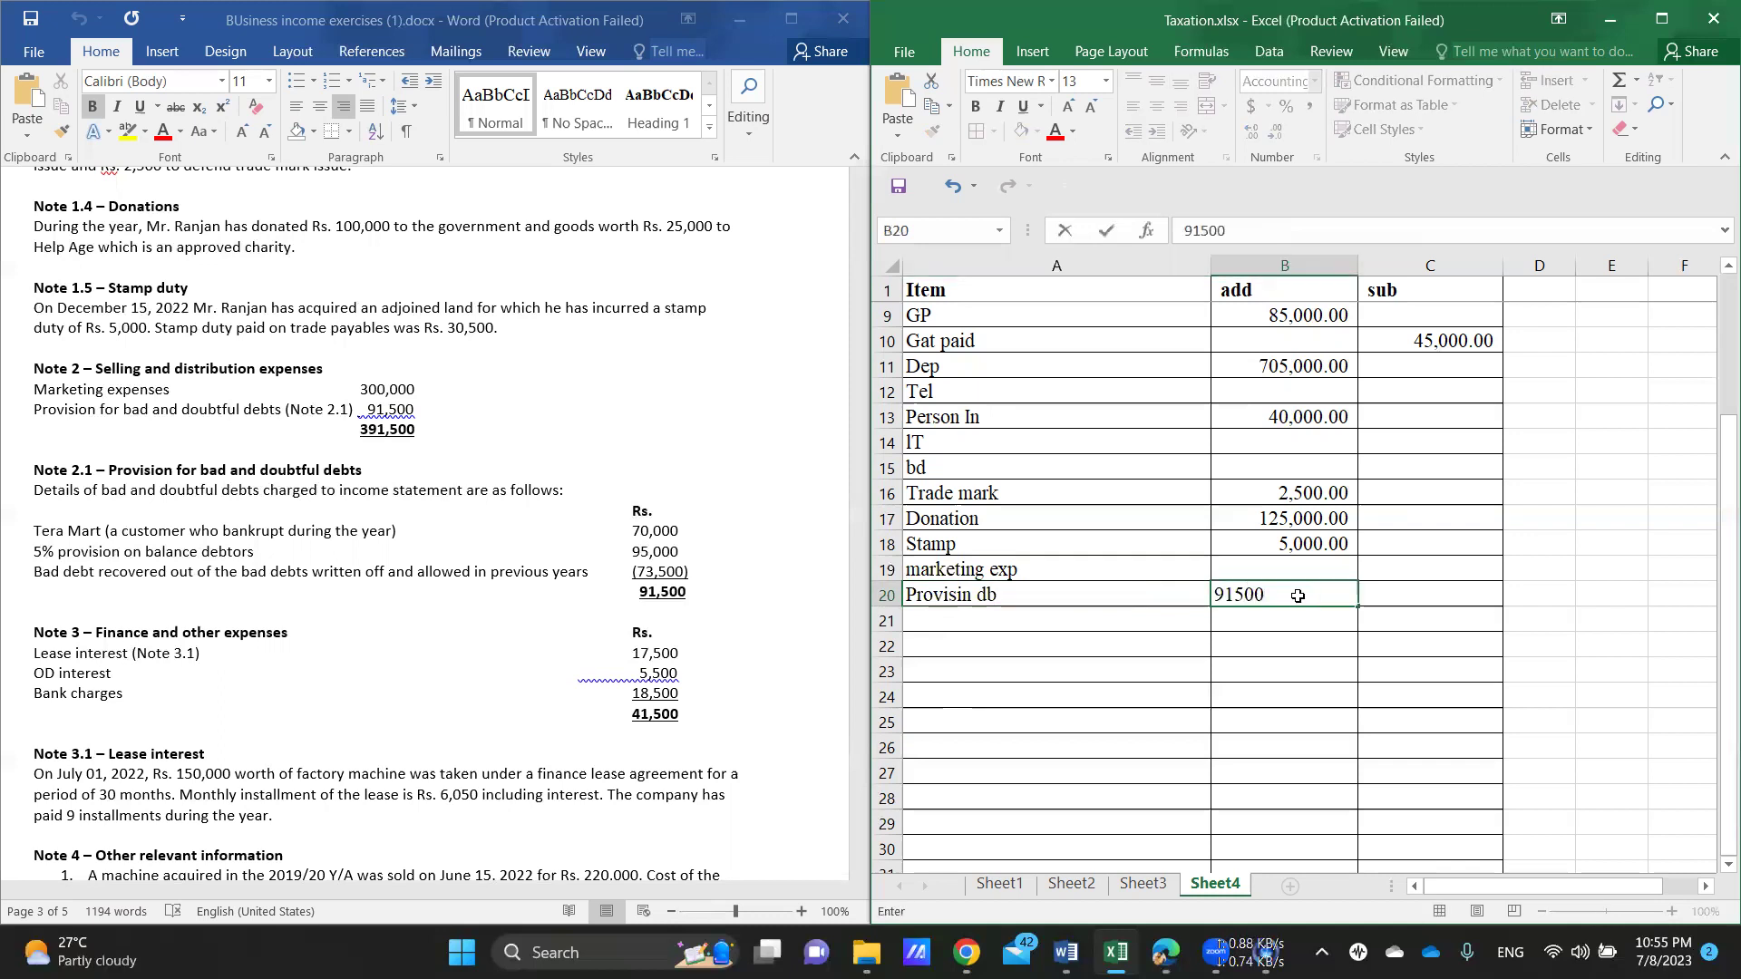
key(Return)
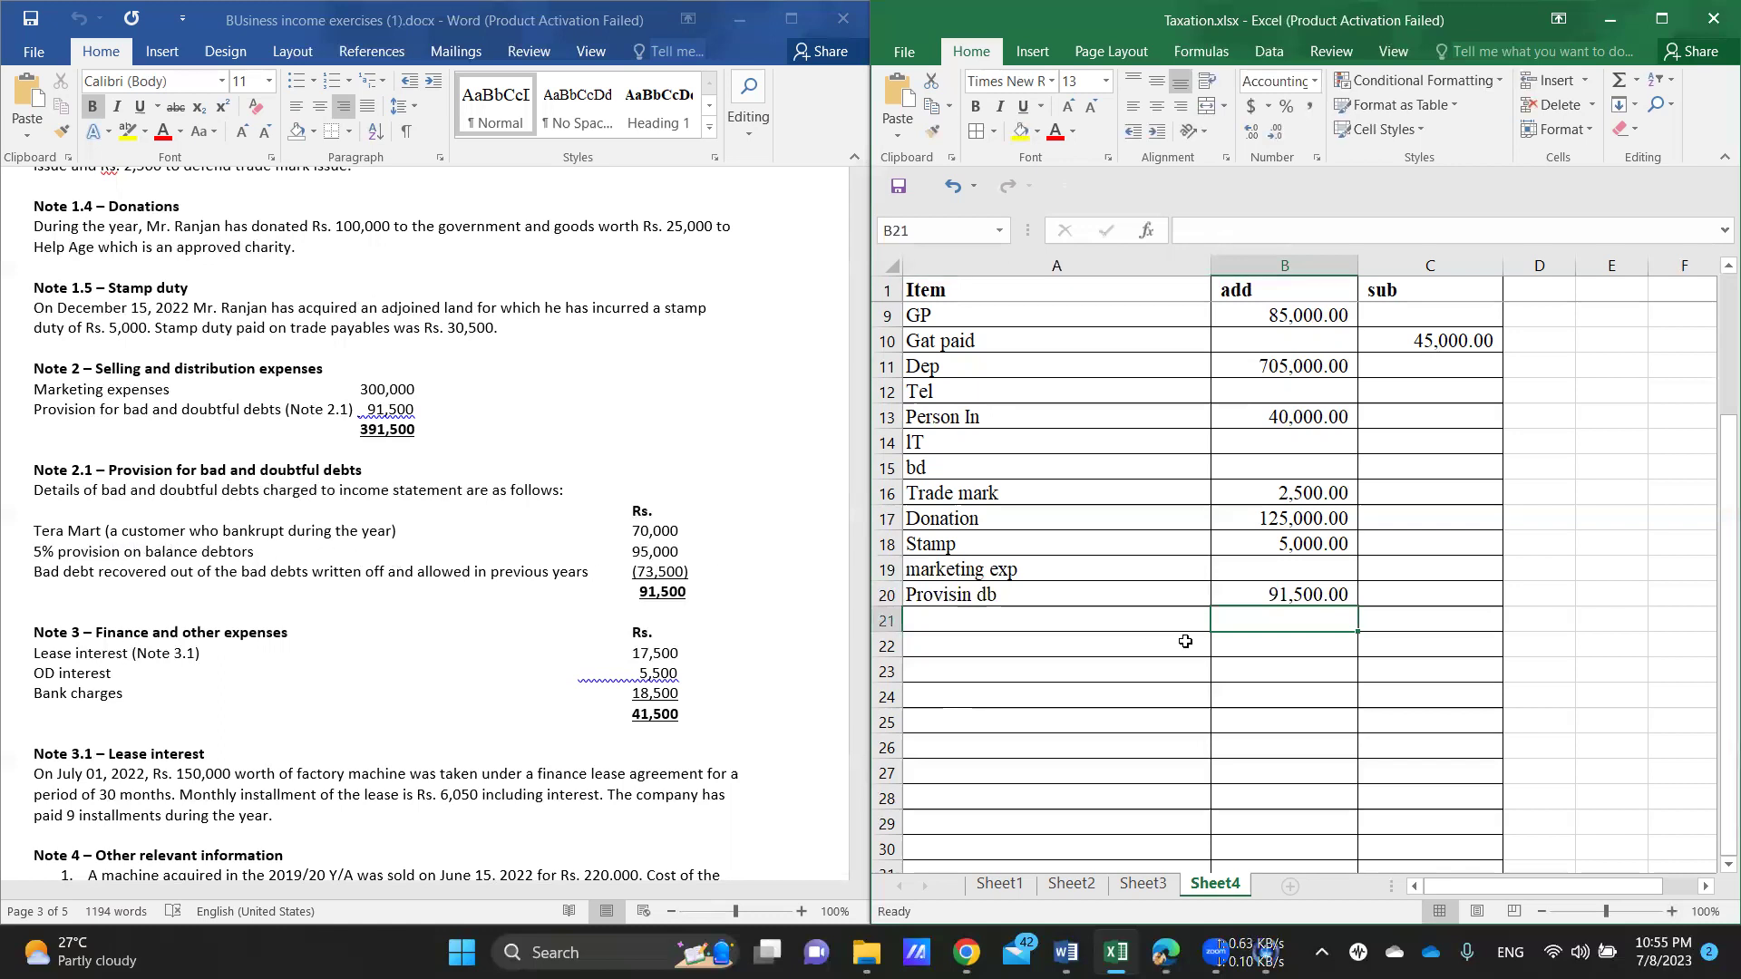
Step: Label row 21 "Bad d" for the bankrupt customer's bad debt from Note 2.1
click(1106, 627)
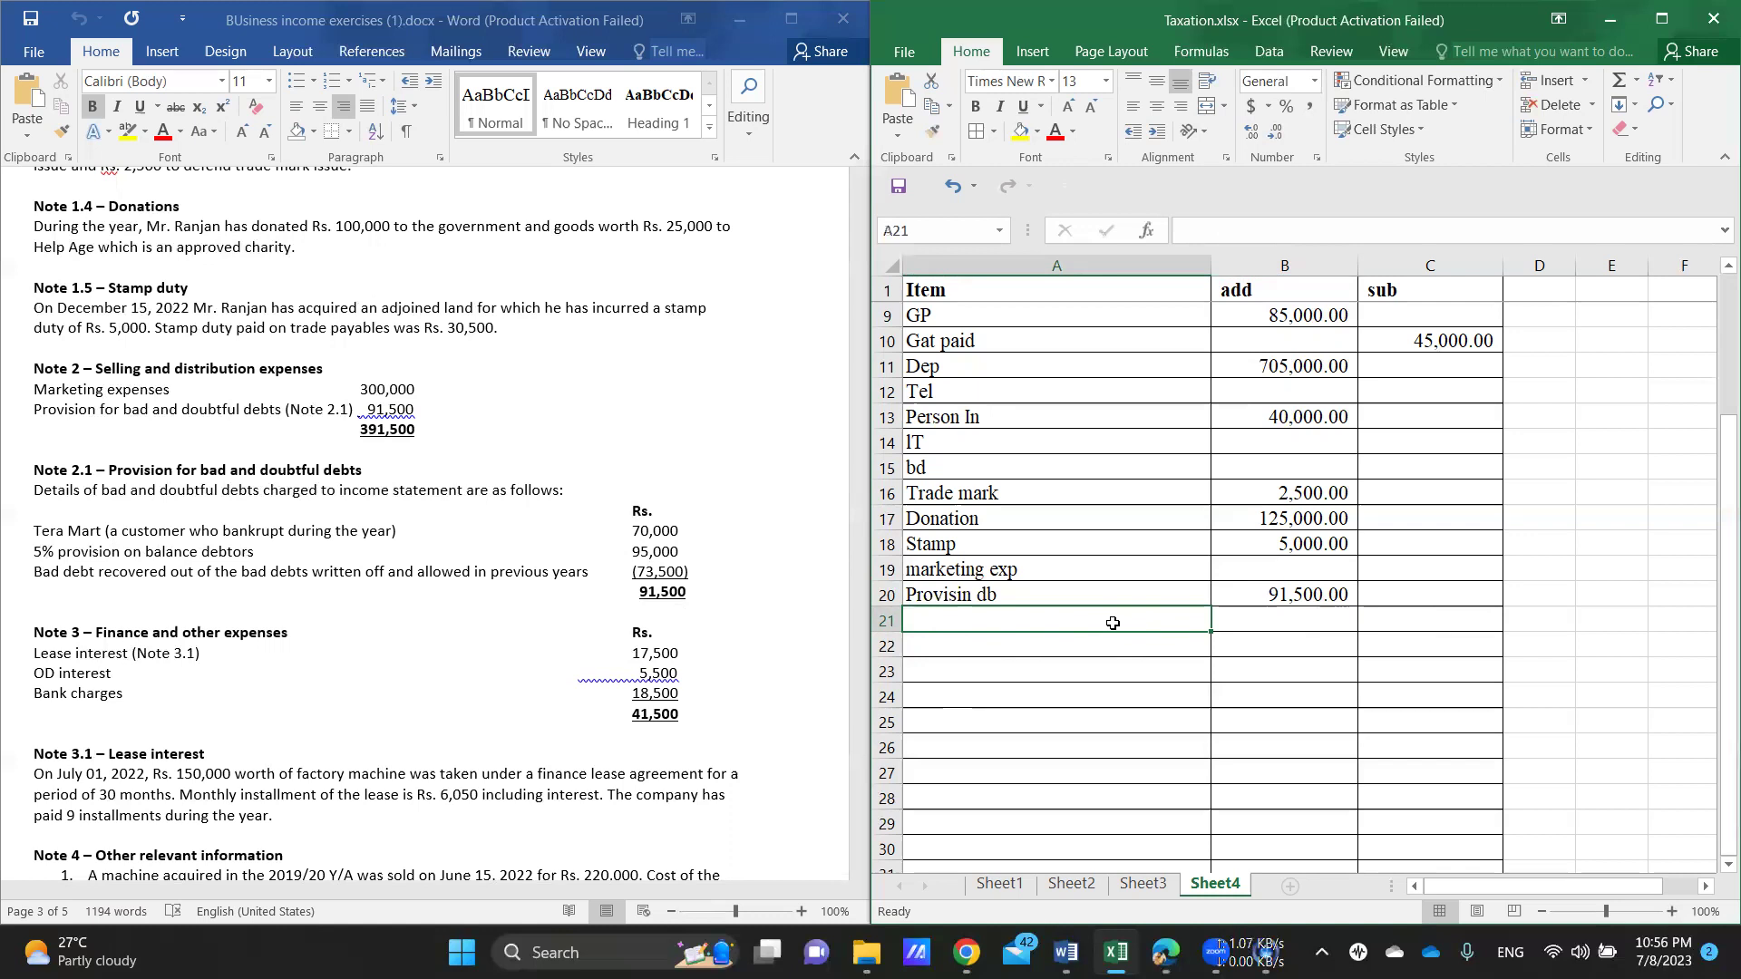
text(Bad)
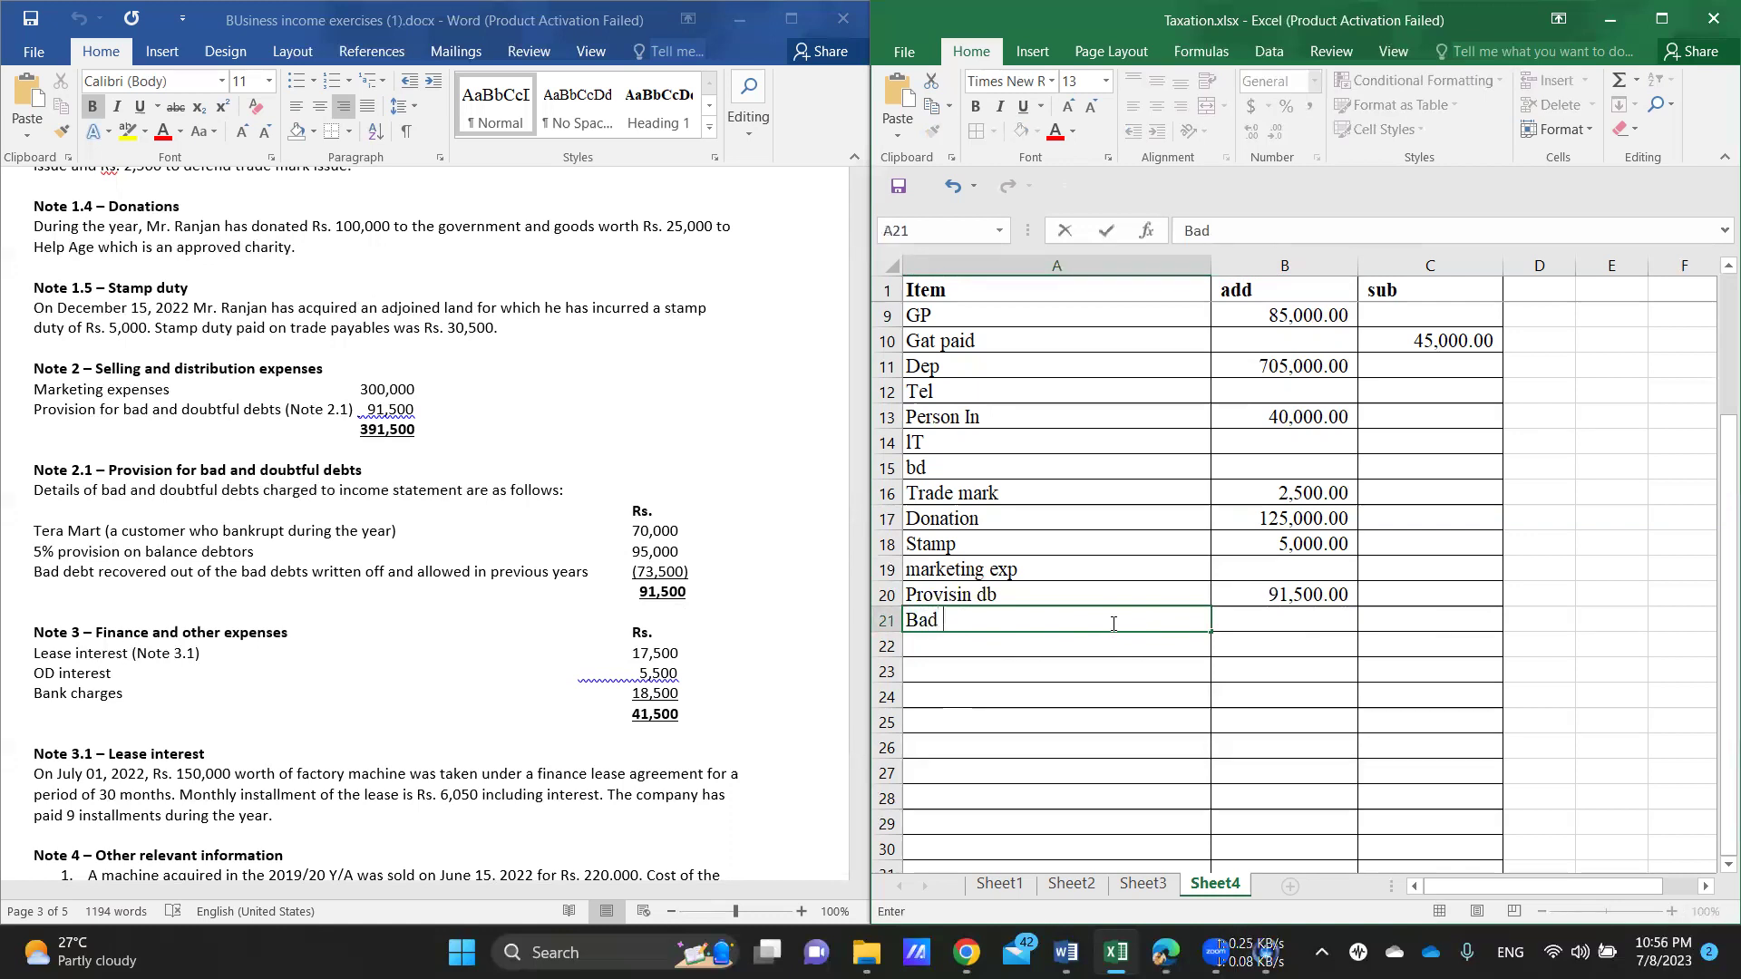
text( d)
click(1267, 616)
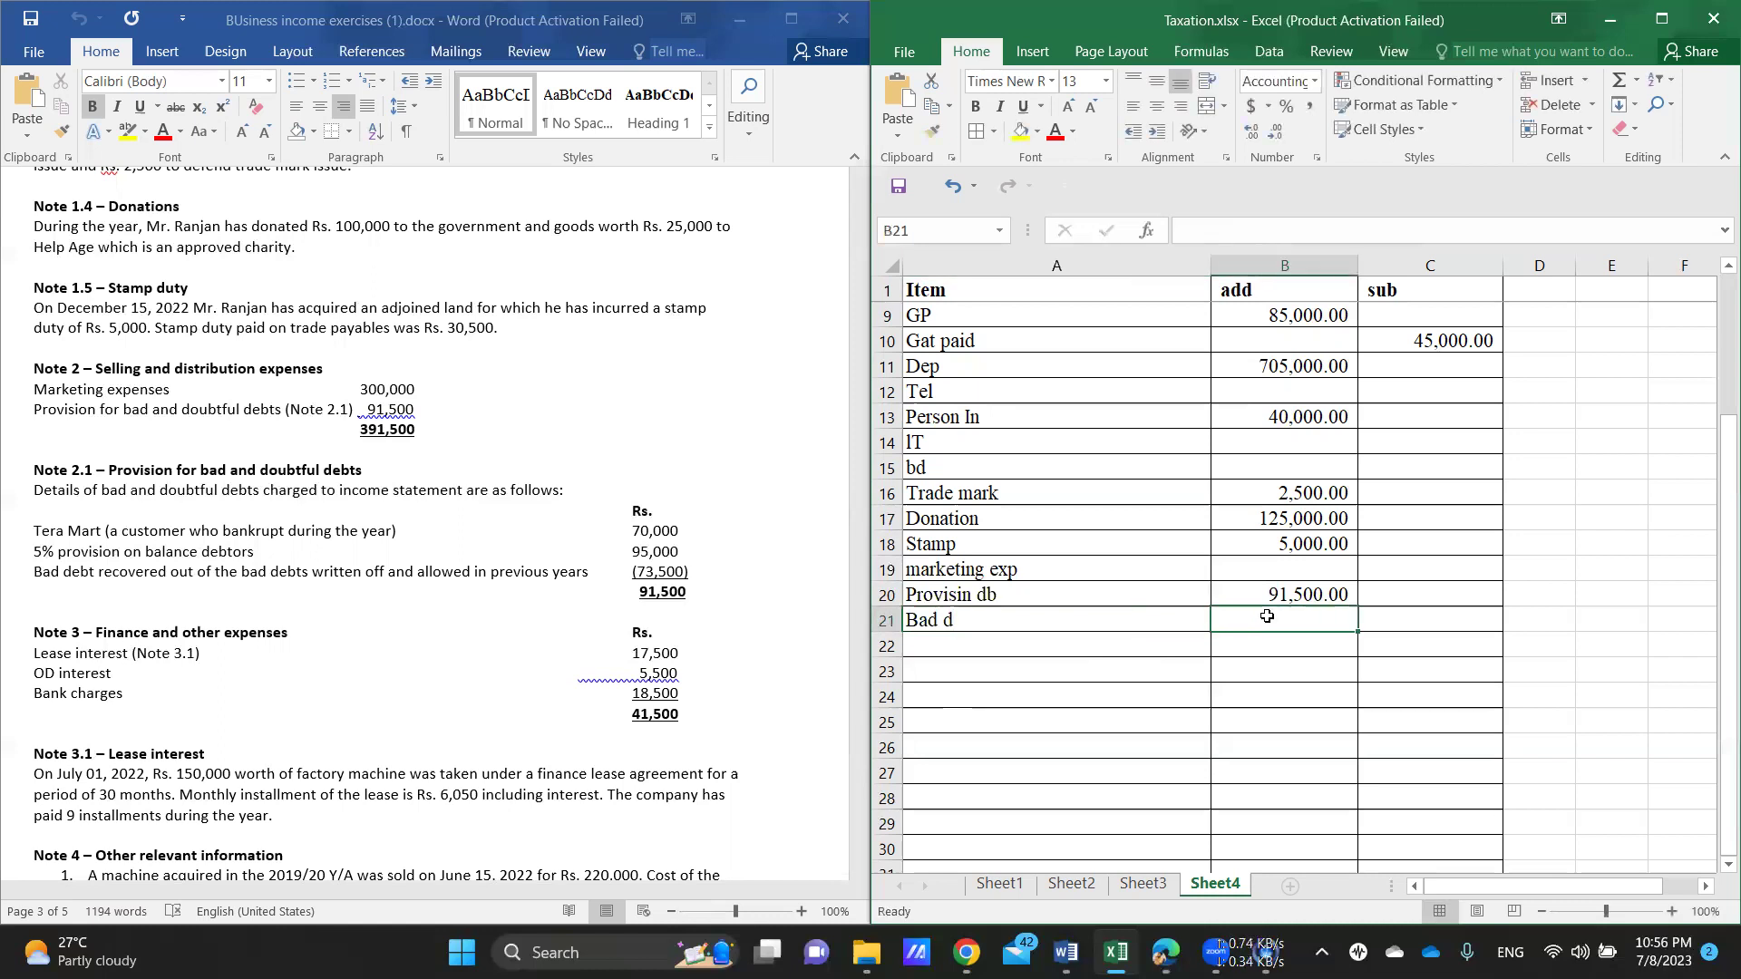
text(\)
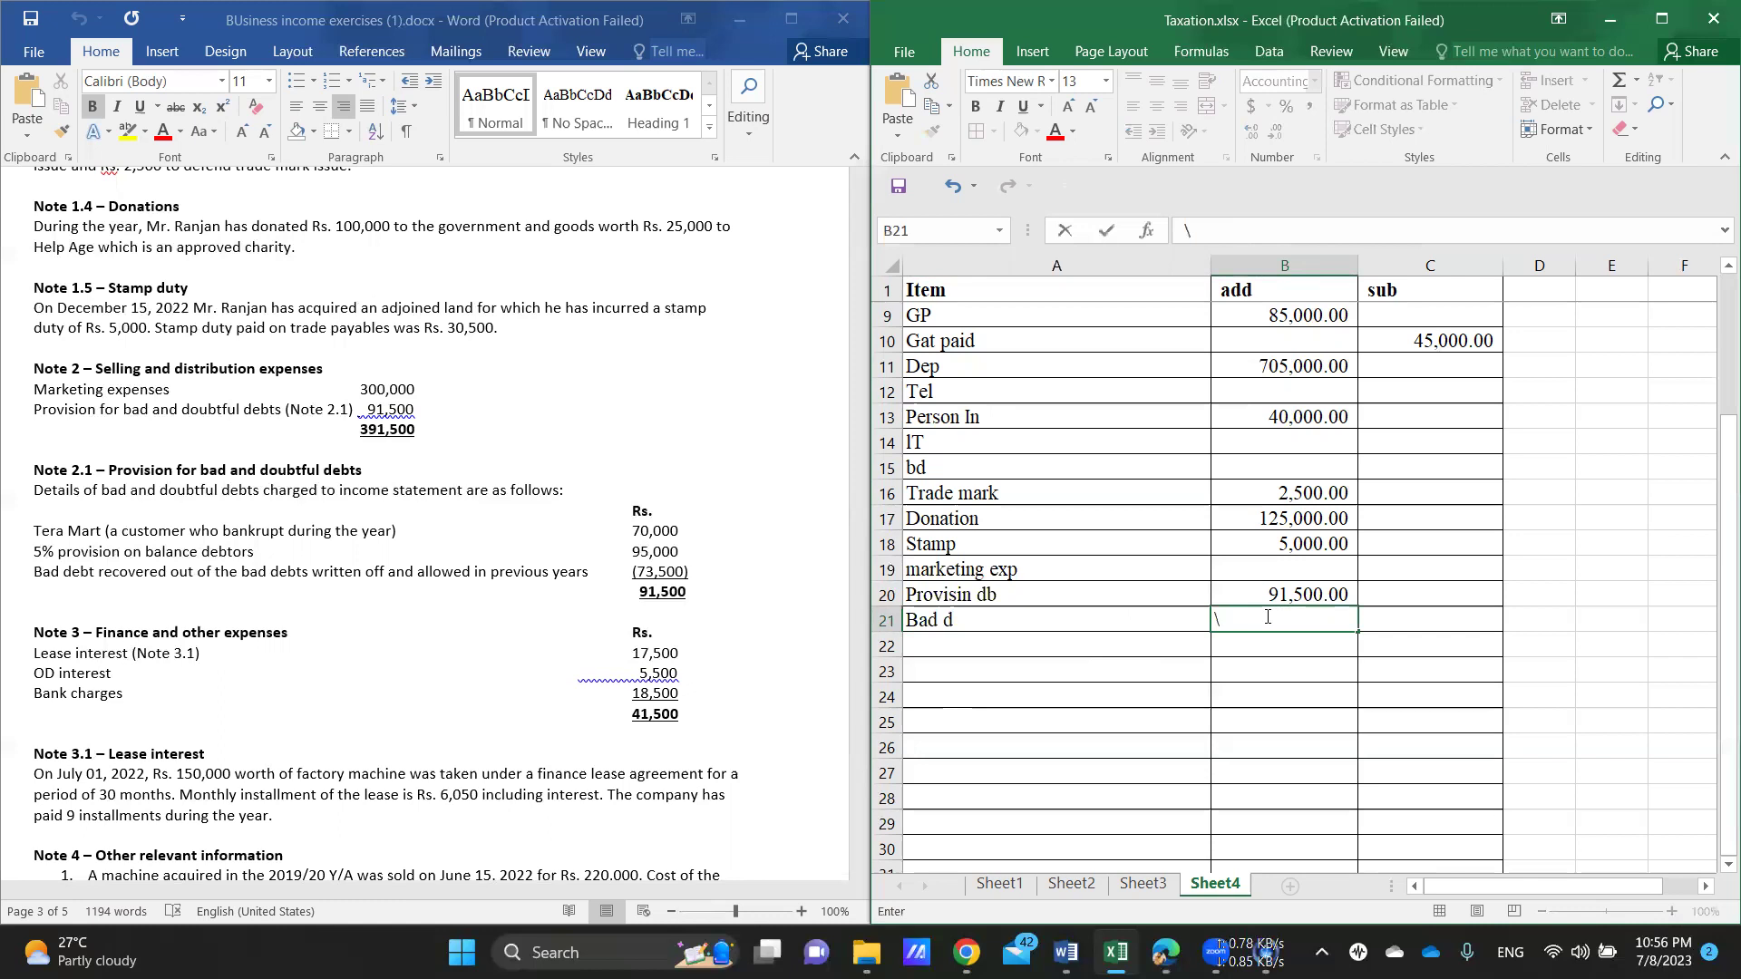
text(000)
key(BackSpace)
key(BackSpace)
key(BackSpace)
key(BackSpace)
Step: Enter 70000 in the sub column for the "Bad d" item in row 21
key(Tab)
text(70000)
key(ctrl+Return)
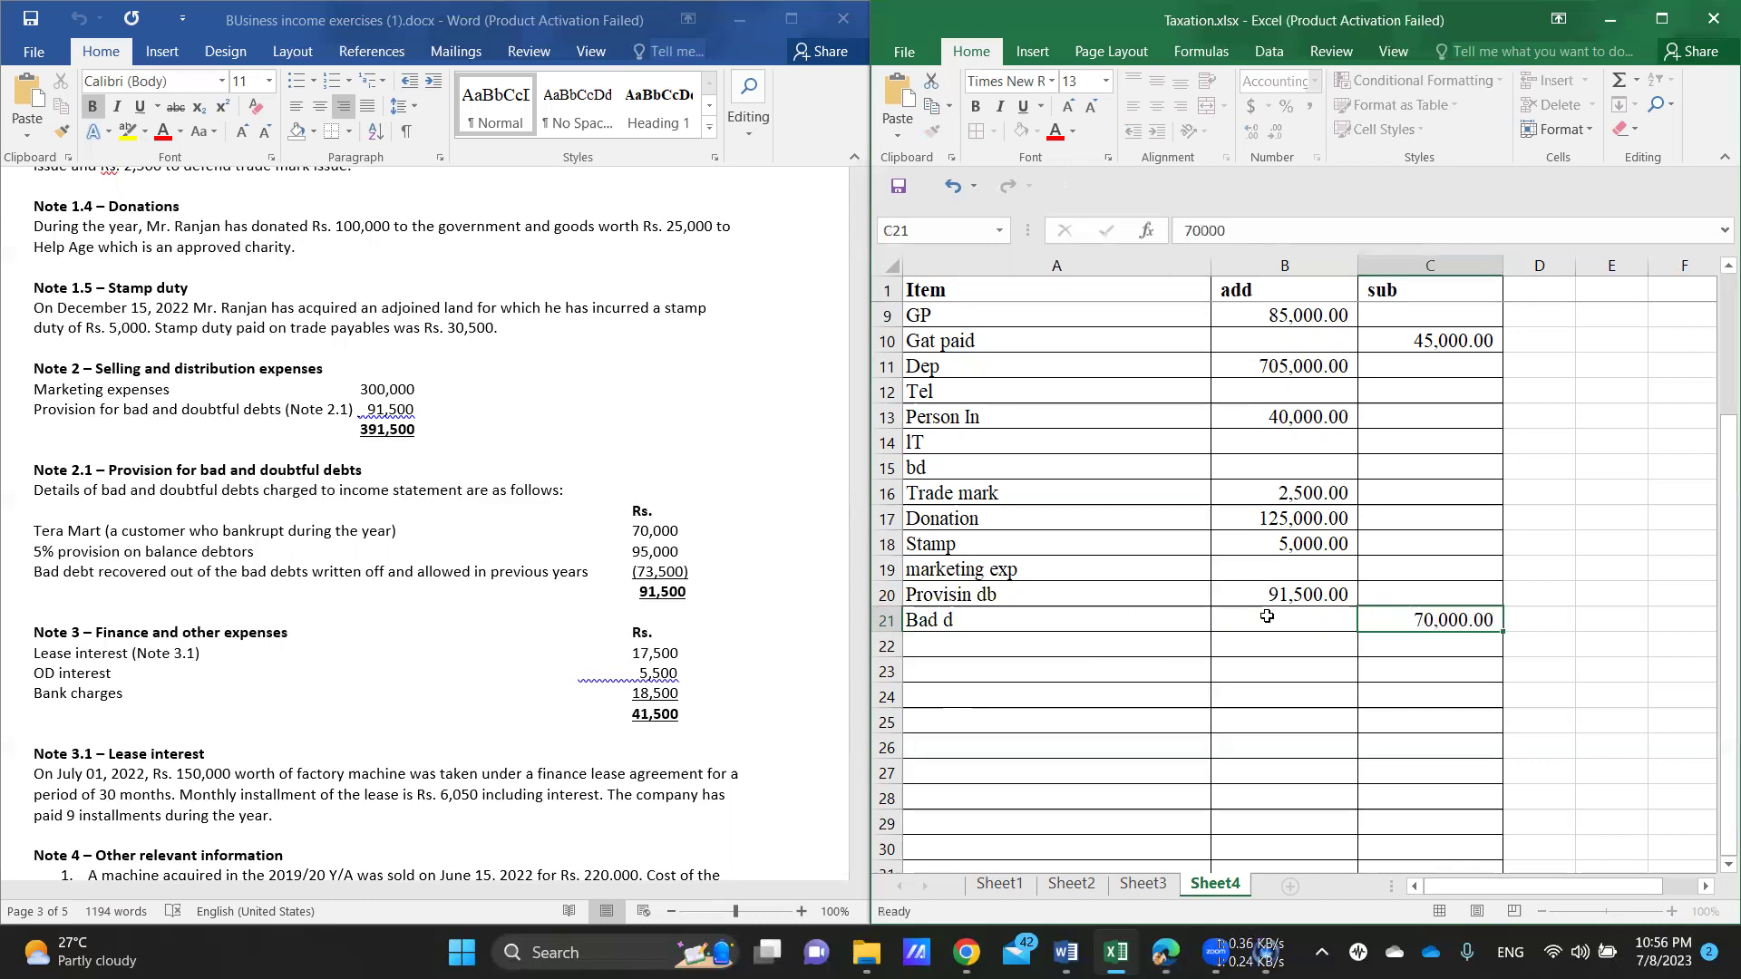
key(Return)
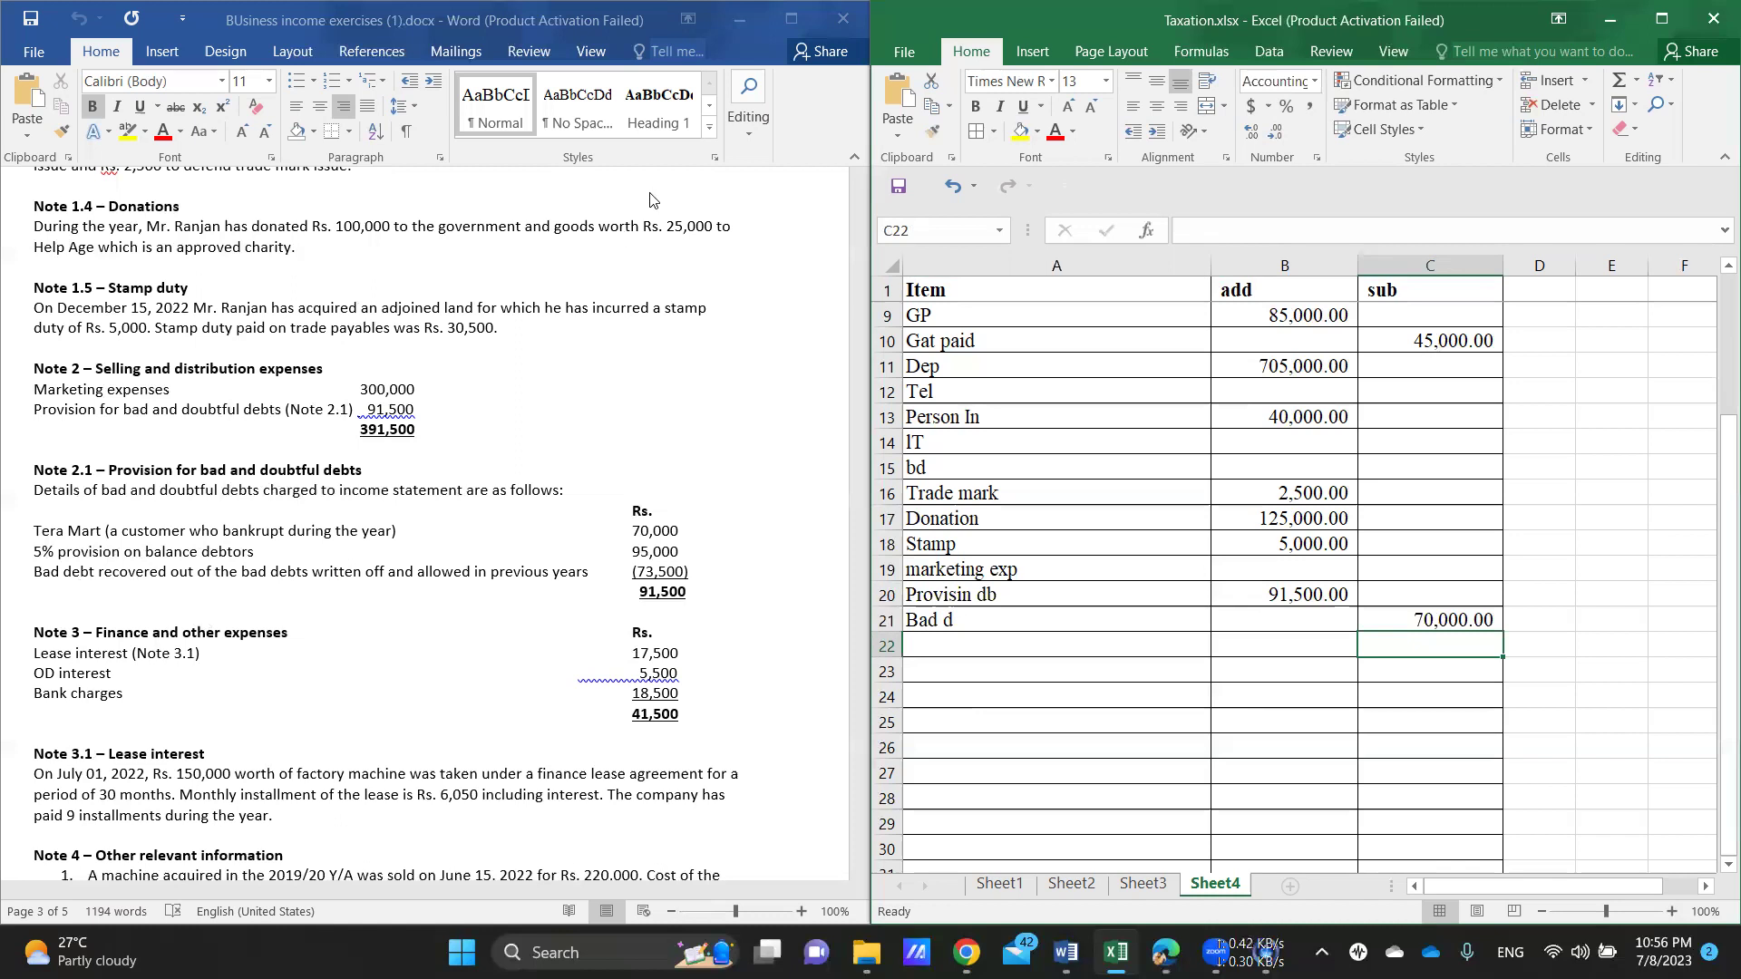
Step: Add the bad debt recovered from Note 2.1 in row 22 as "Bad debt r" with 73500 in the add column
click(929, 645)
text(Bad debt)
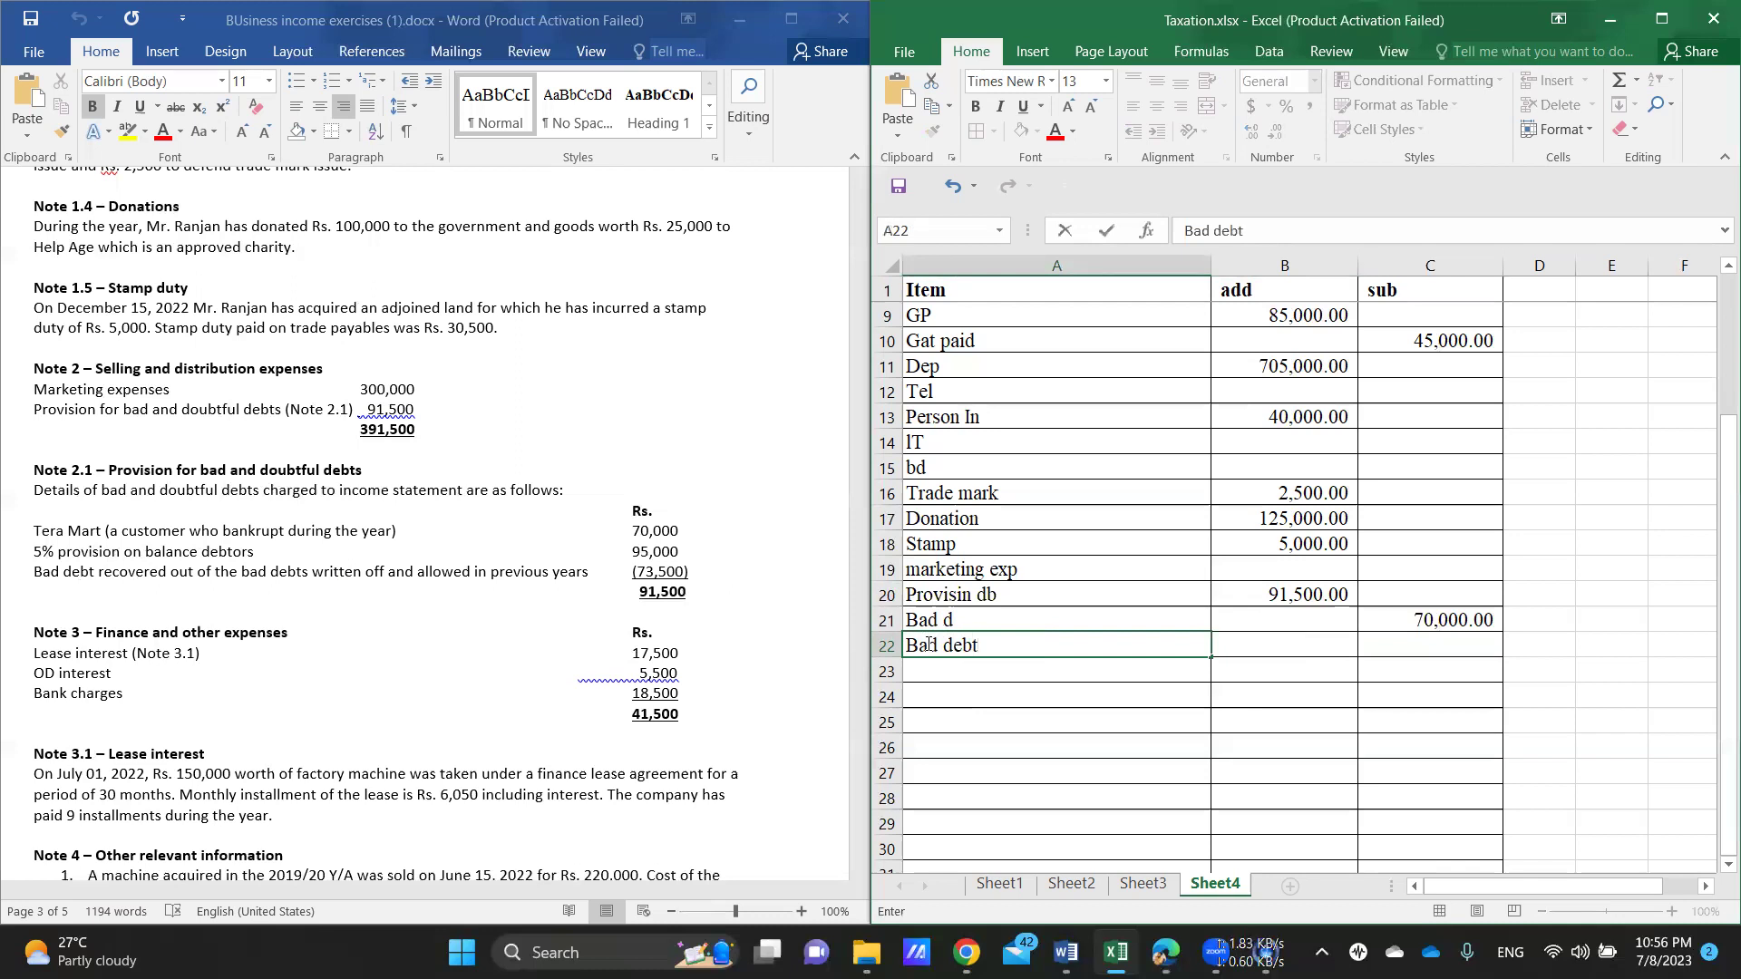
click(1259, 650)
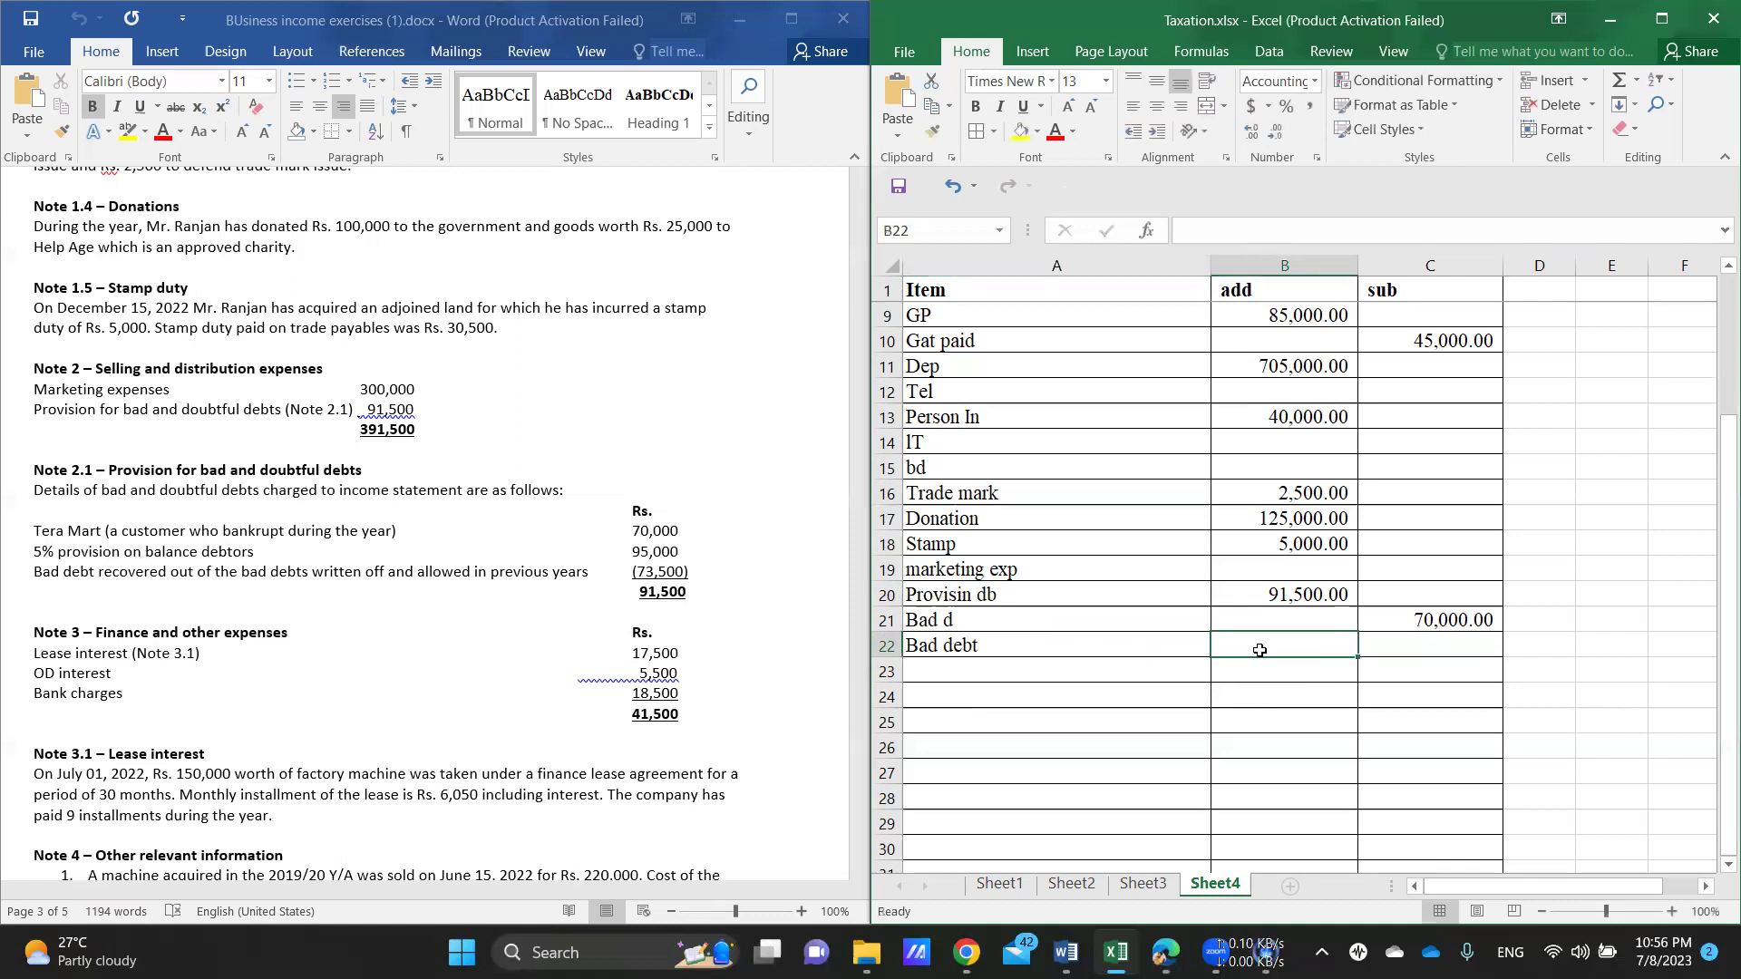
text(73500)
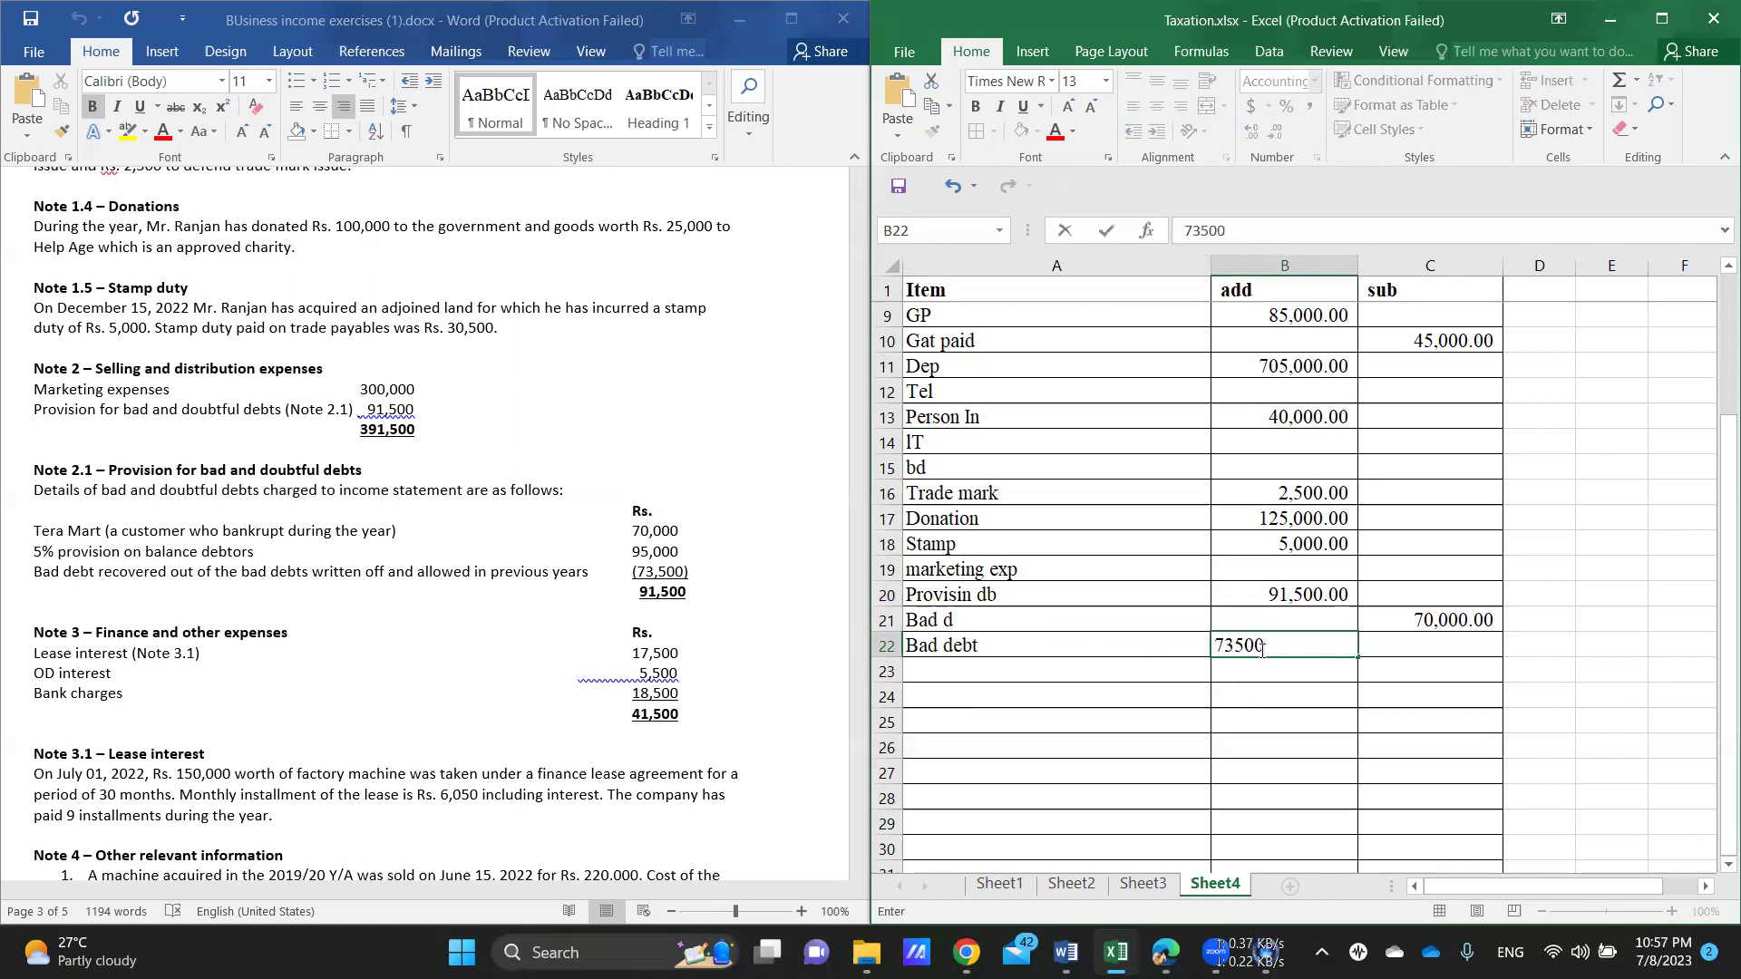
key(Return)
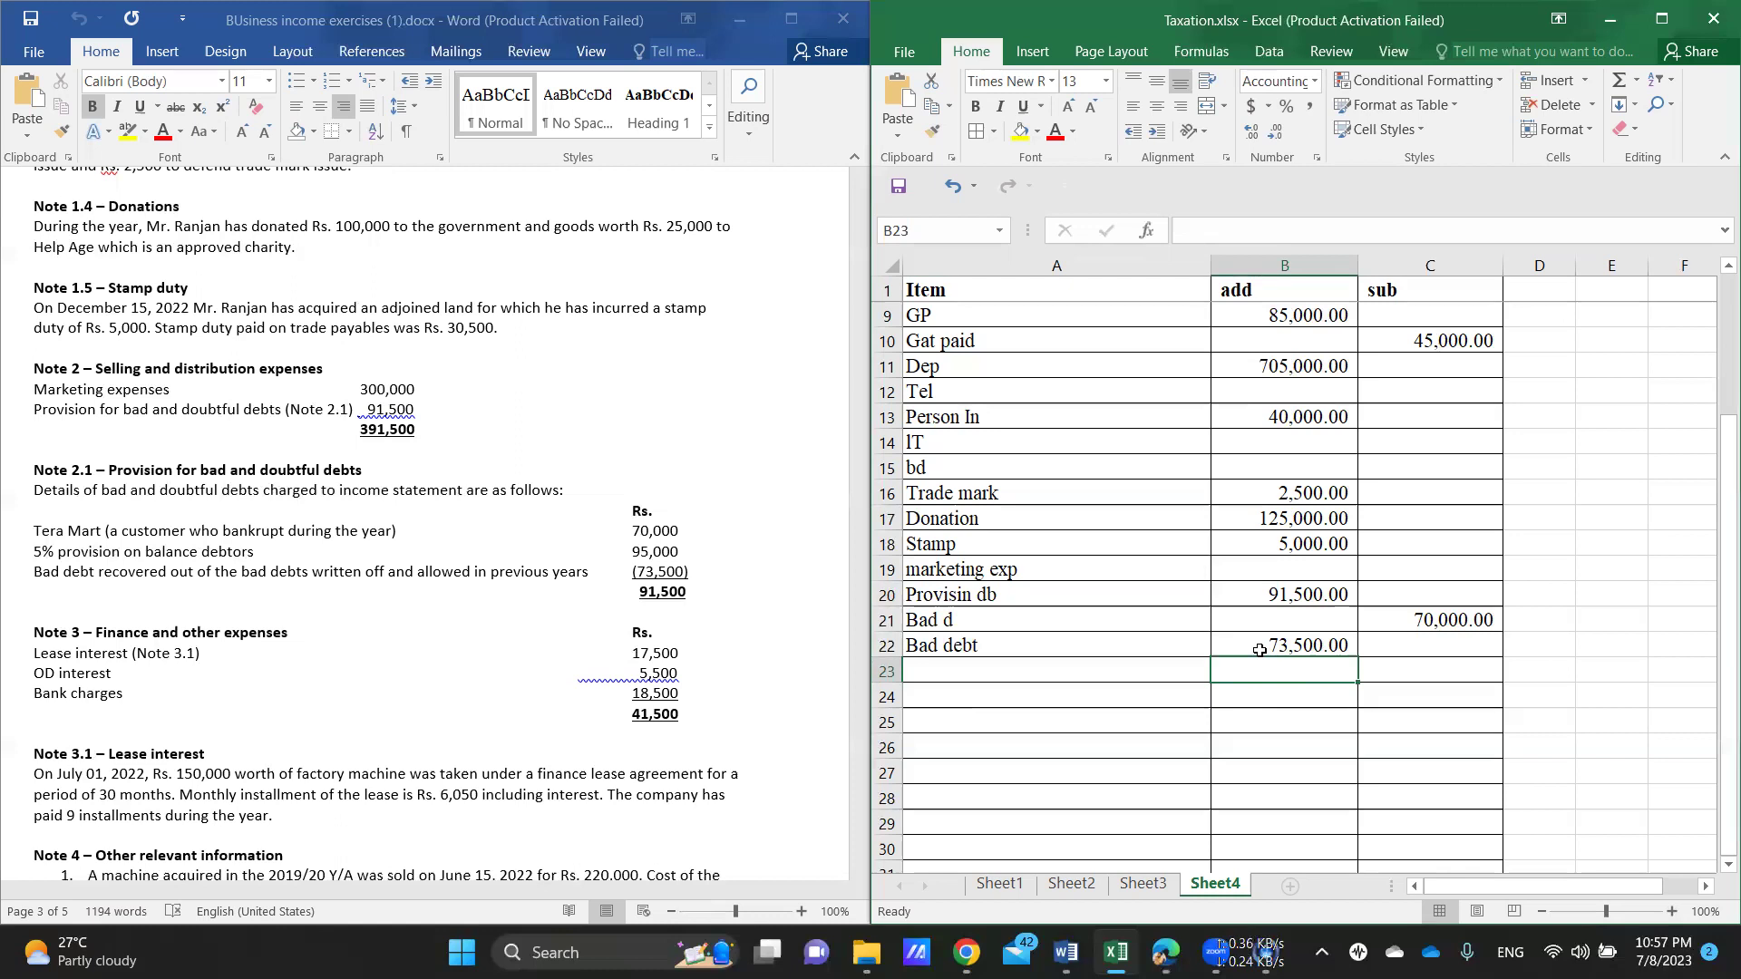
double_click(1090, 640)
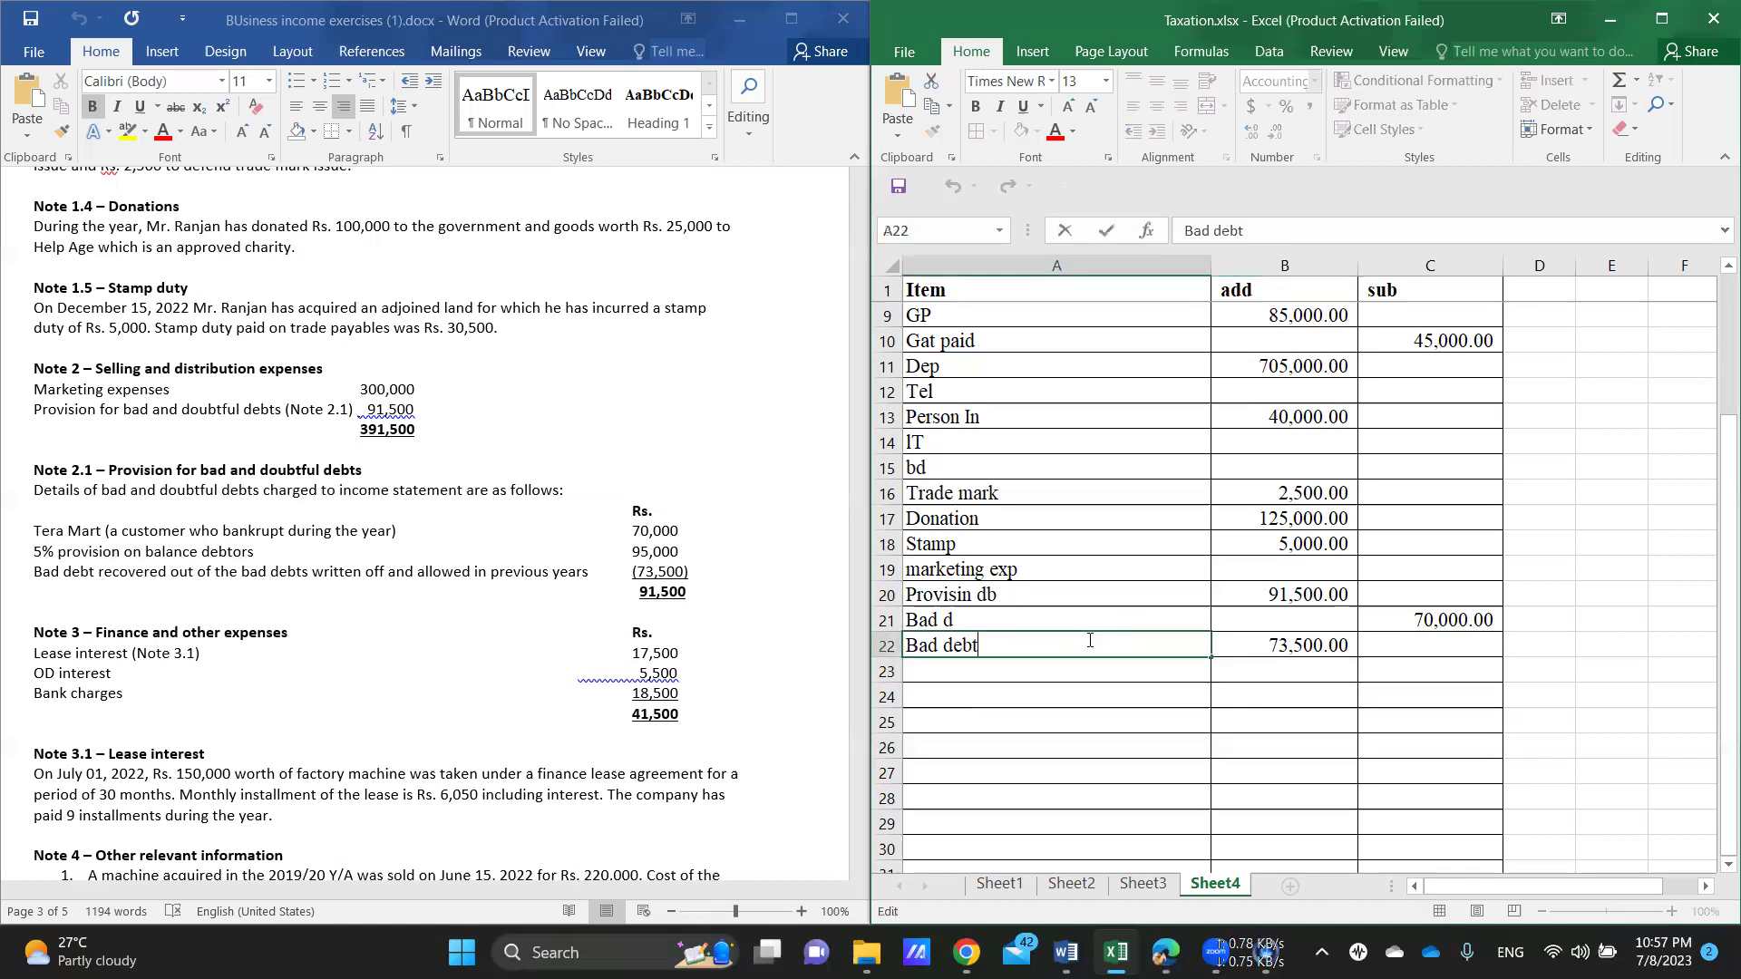
text(r)
key(Return)
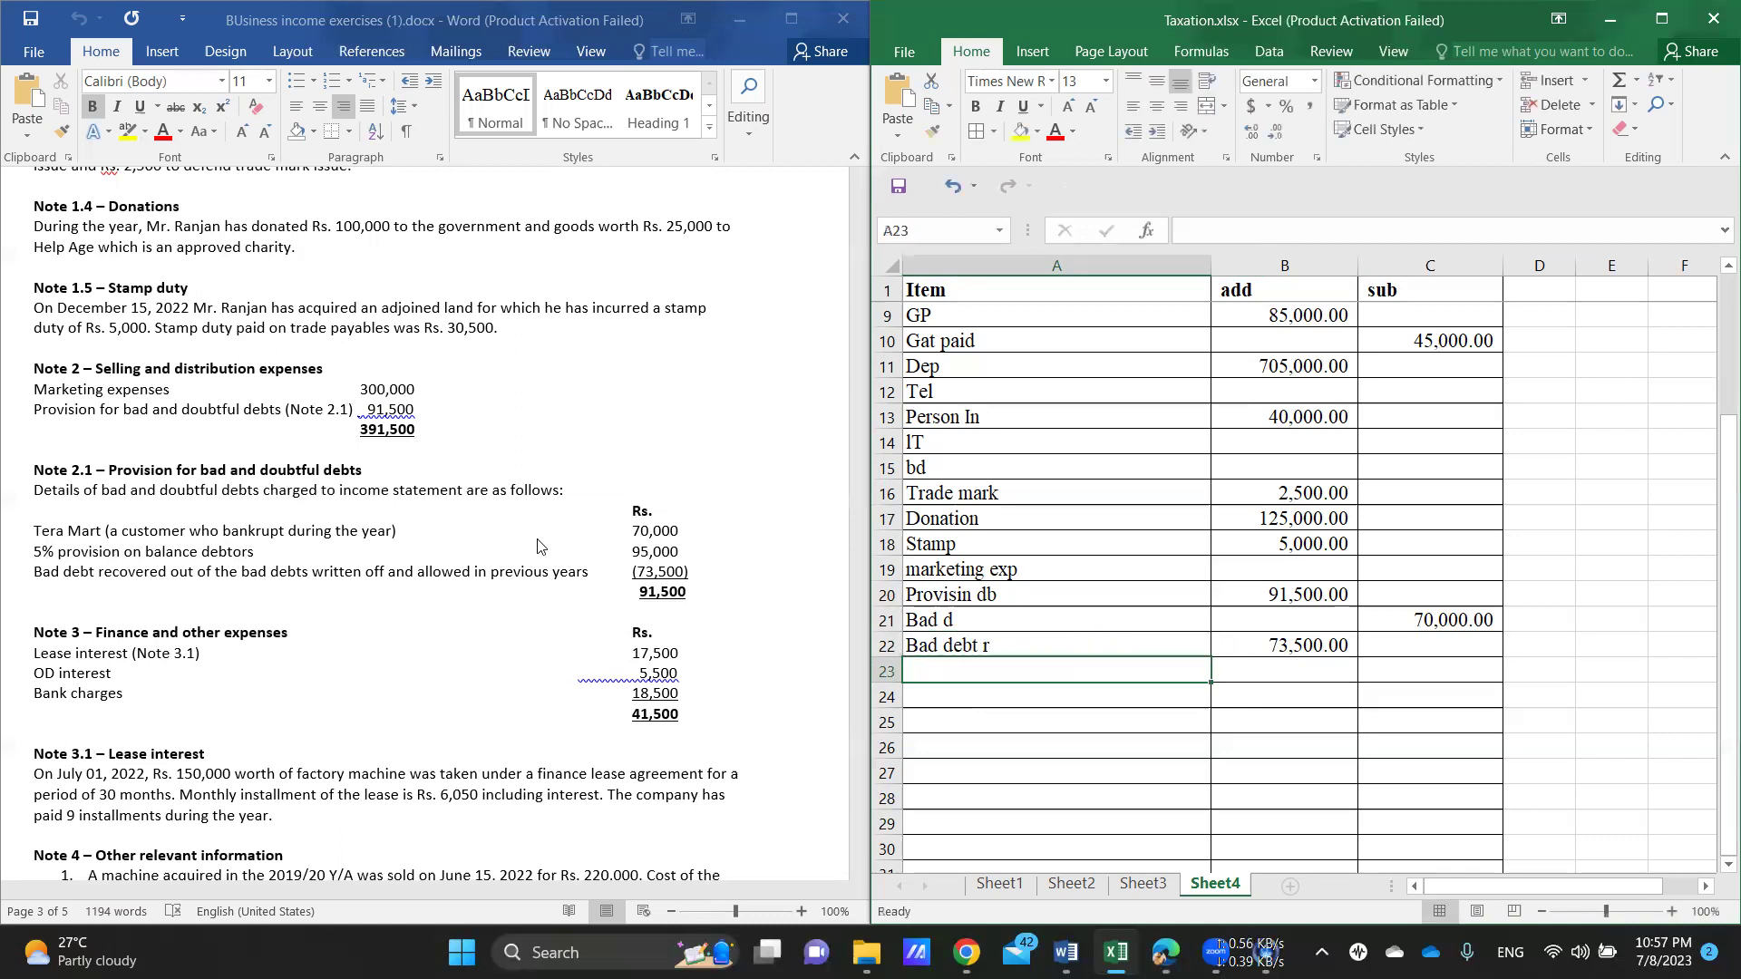
Step: Label row 23 of the adjustment schedule "interest" for the finance expenses in Note 3
scroll(302, 549, down, 2)
scroll(302, 549, down, 3)
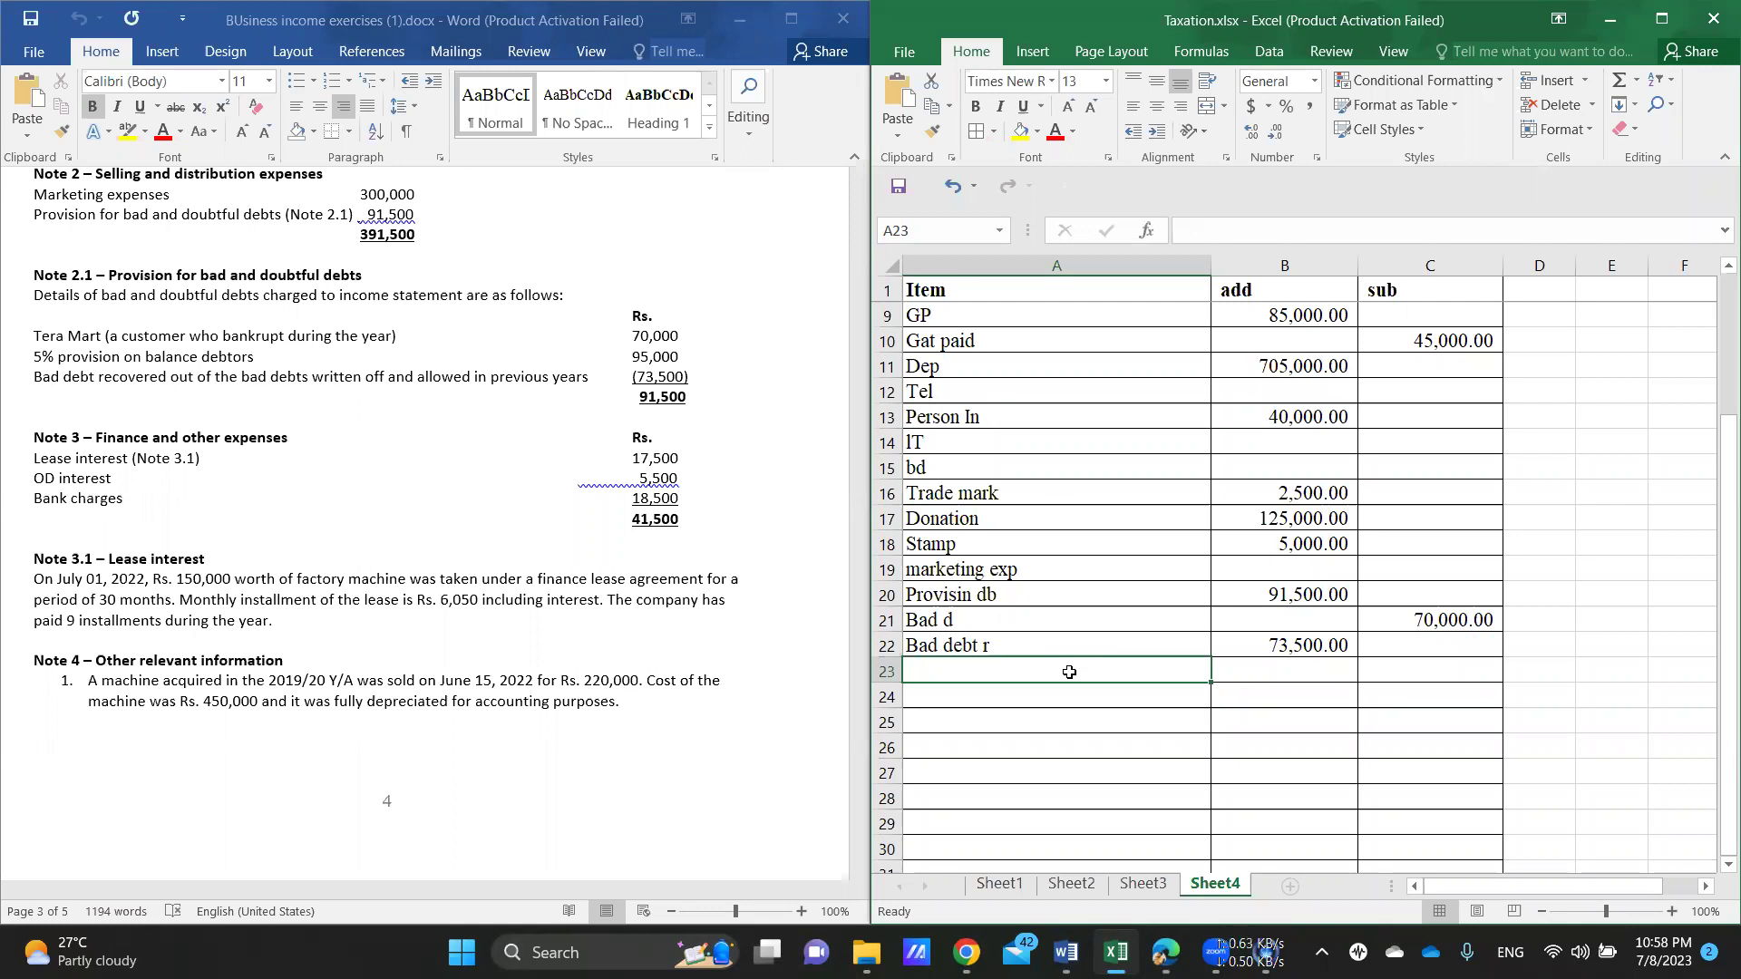
text(interese)
key(BackSpace)
text(t)
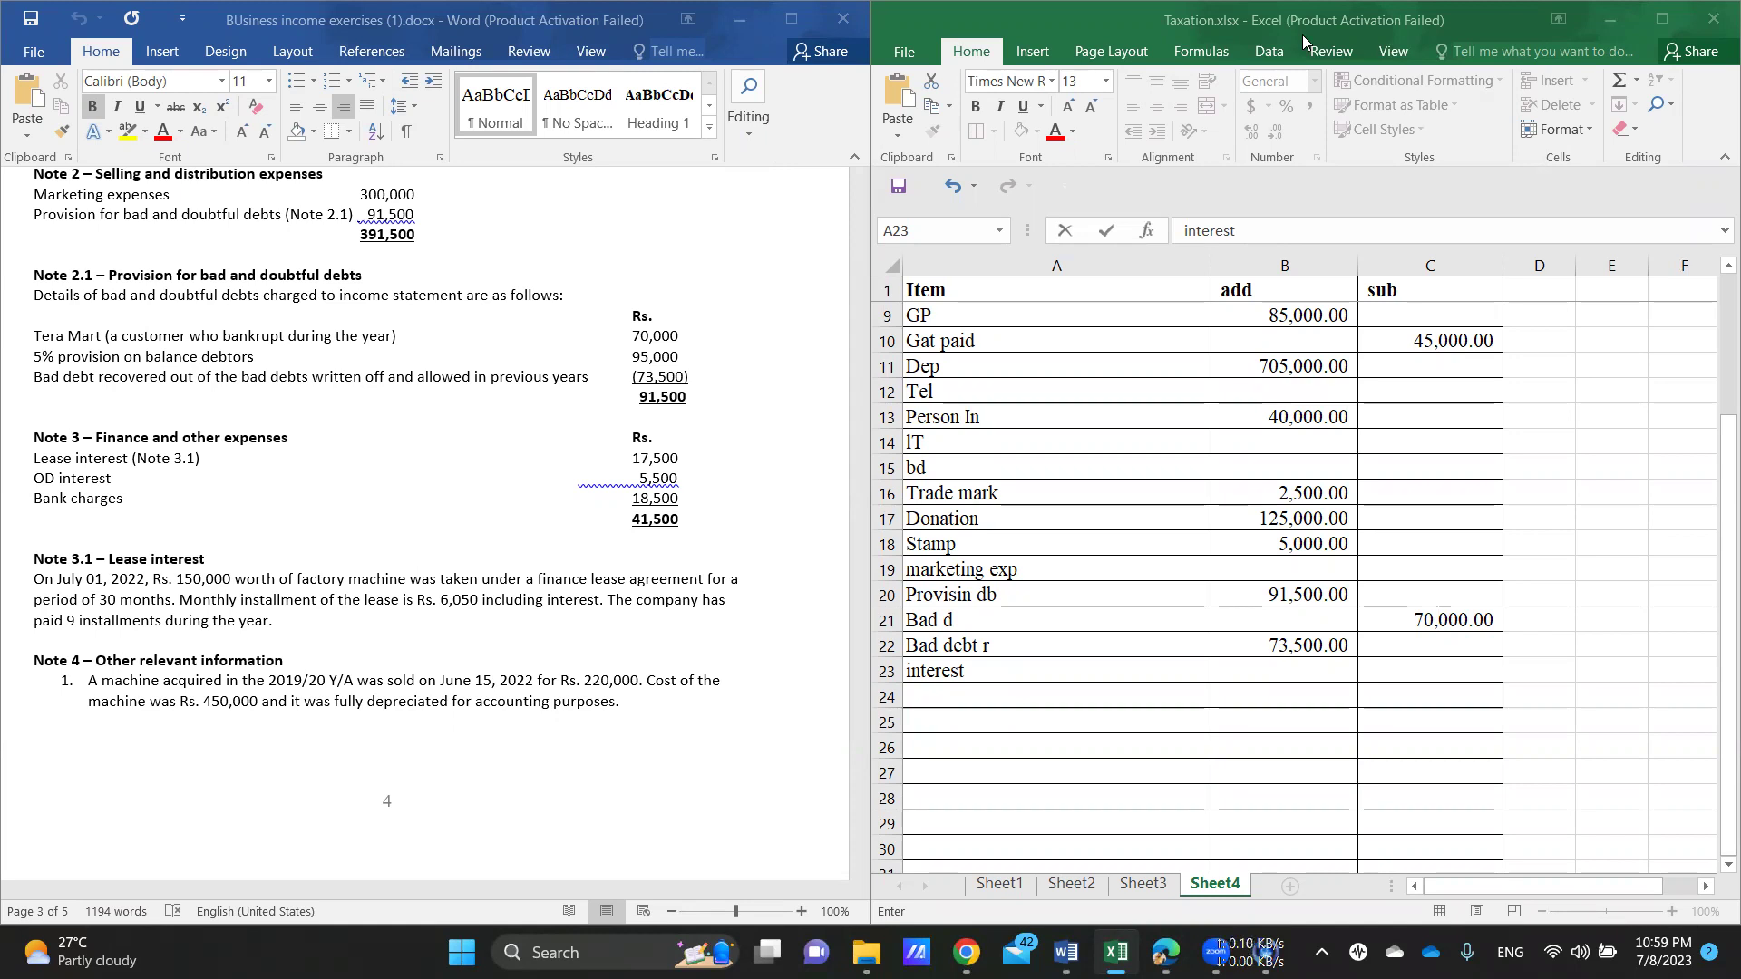
Step: Start a capital allowance working beside the schedule by labelling cell E3 "lorry" from the Note 4 fixed asset list
scroll(606, 463, down, 10)
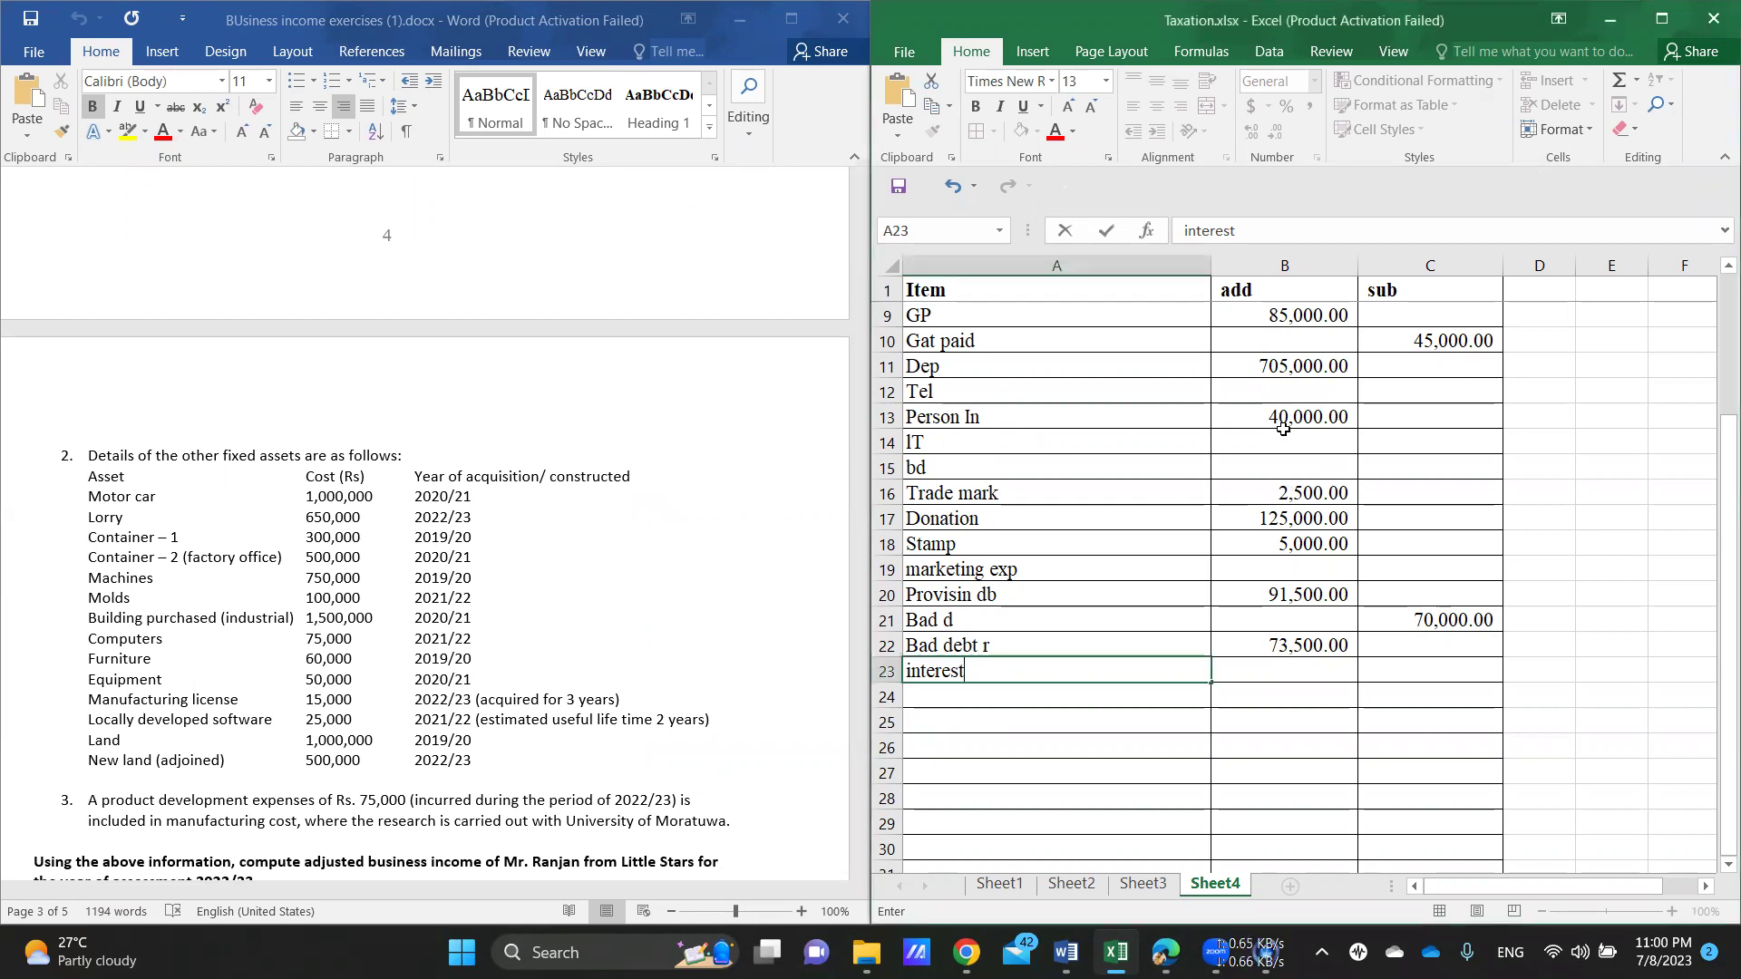
scroll(1283, 428, right, 2)
scroll(1283, 429, right, 1)
scroll(1283, 428, up, 3)
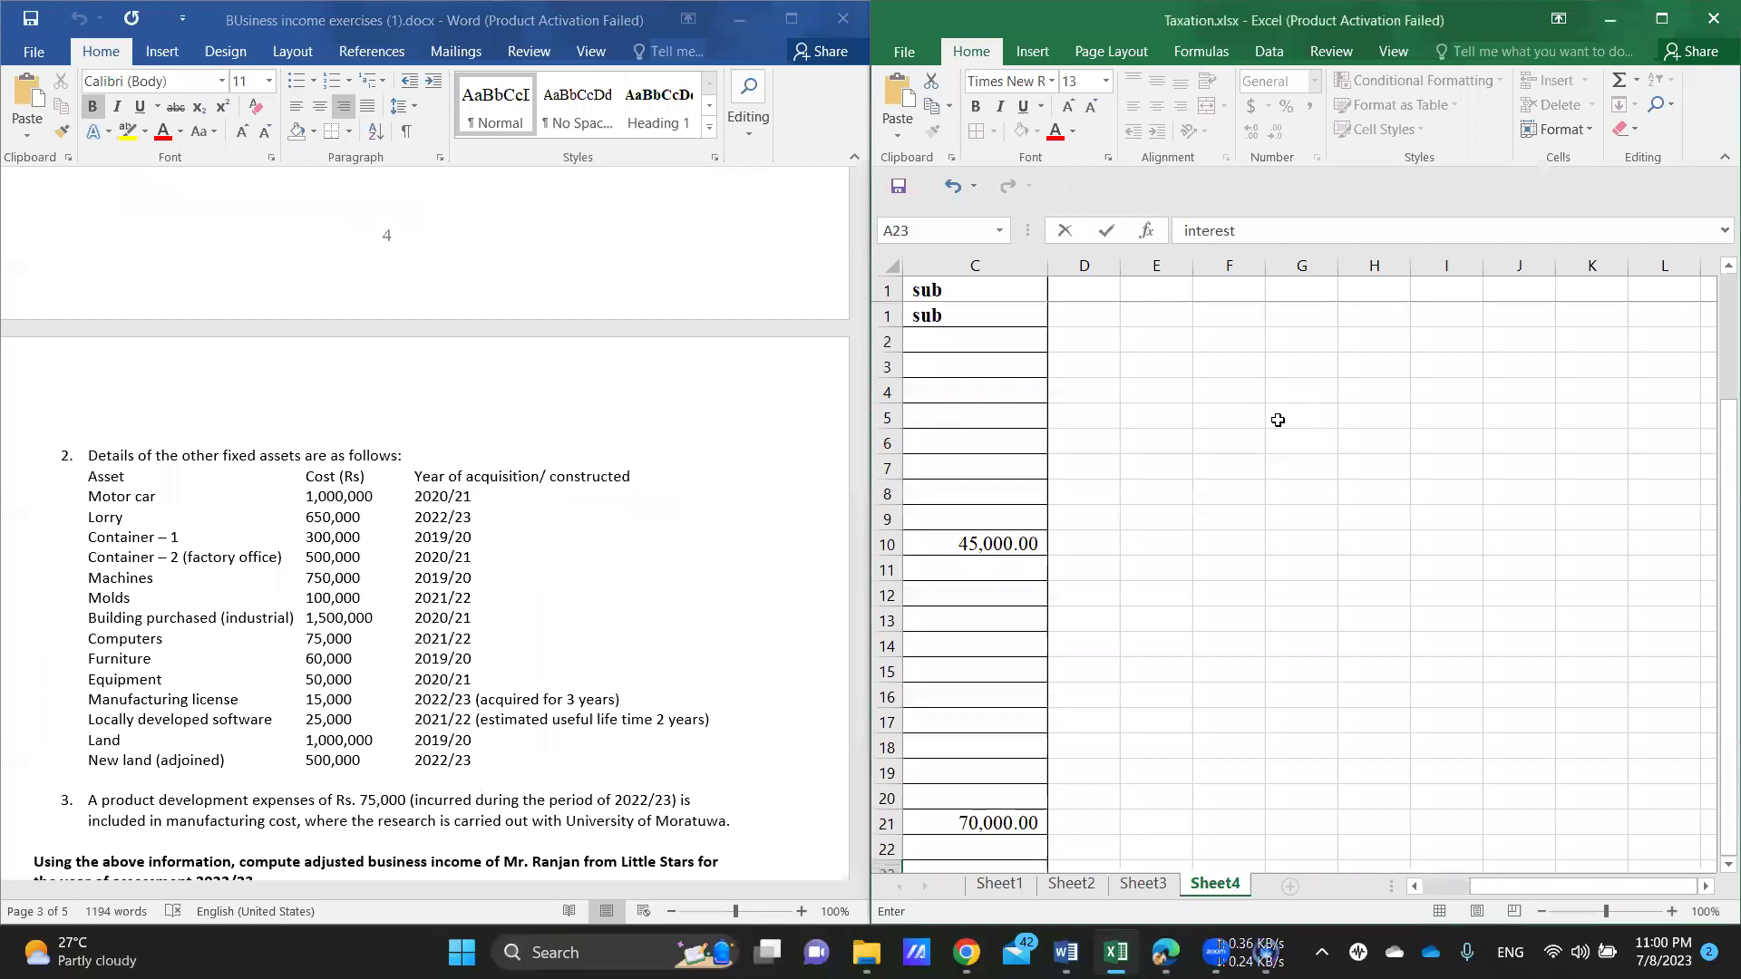
click(1150, 339)
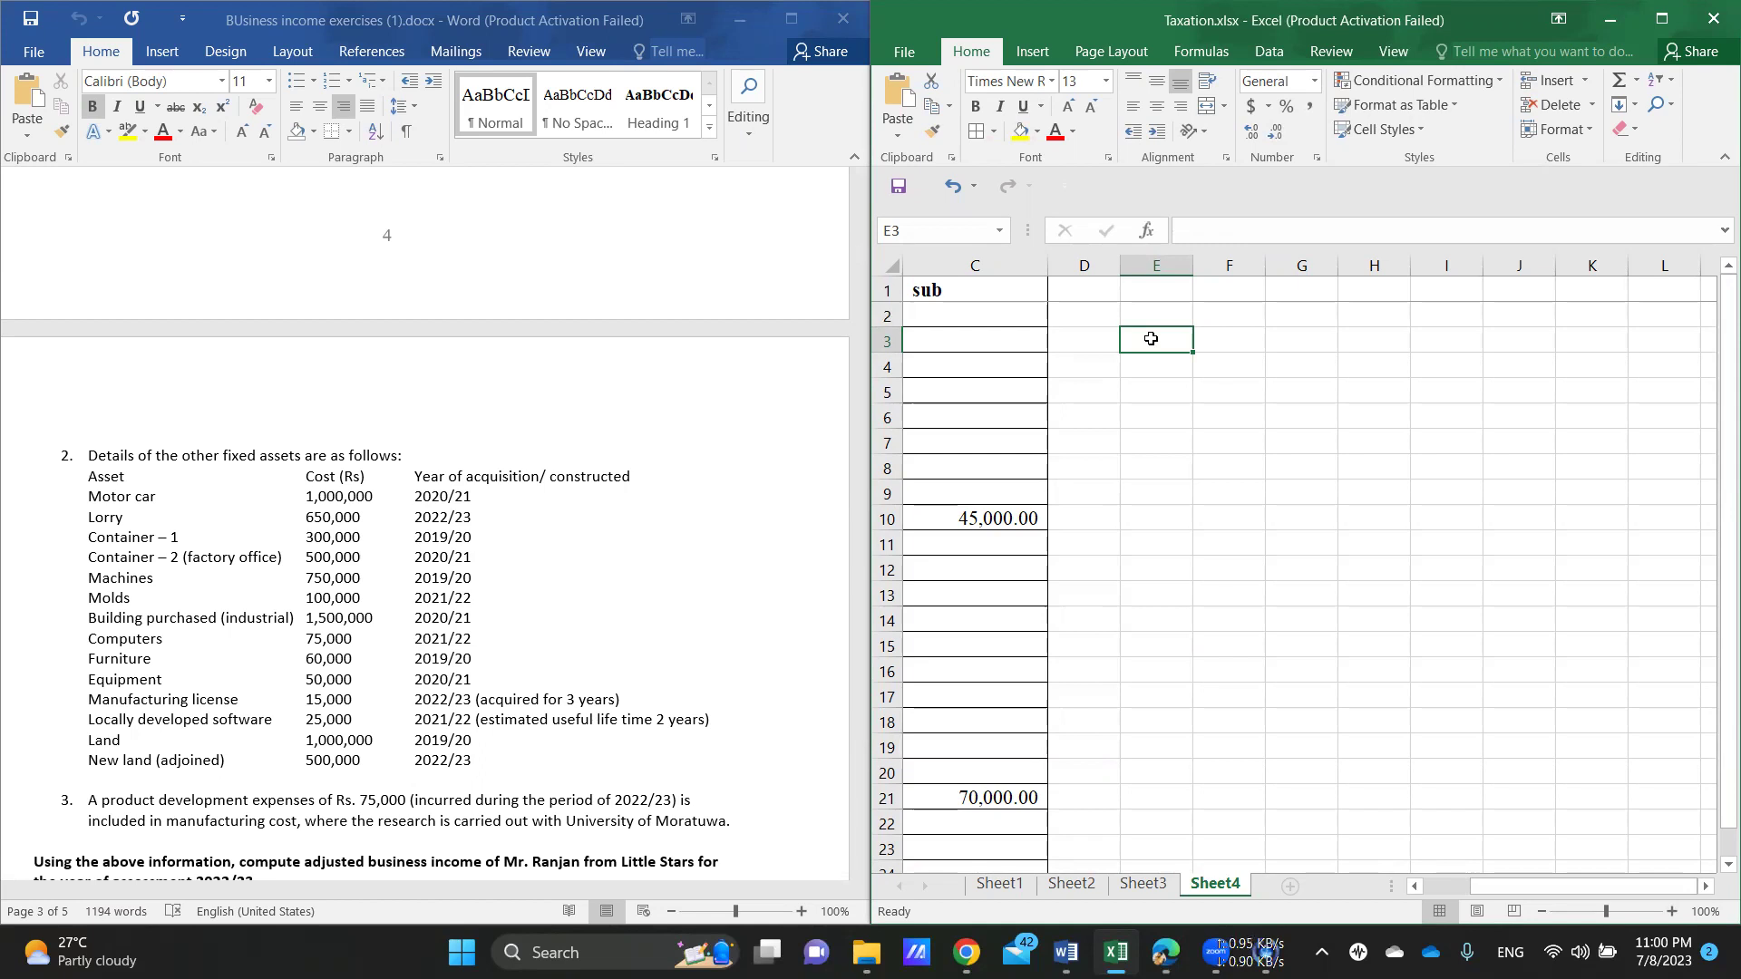
text(1)
text(orry)
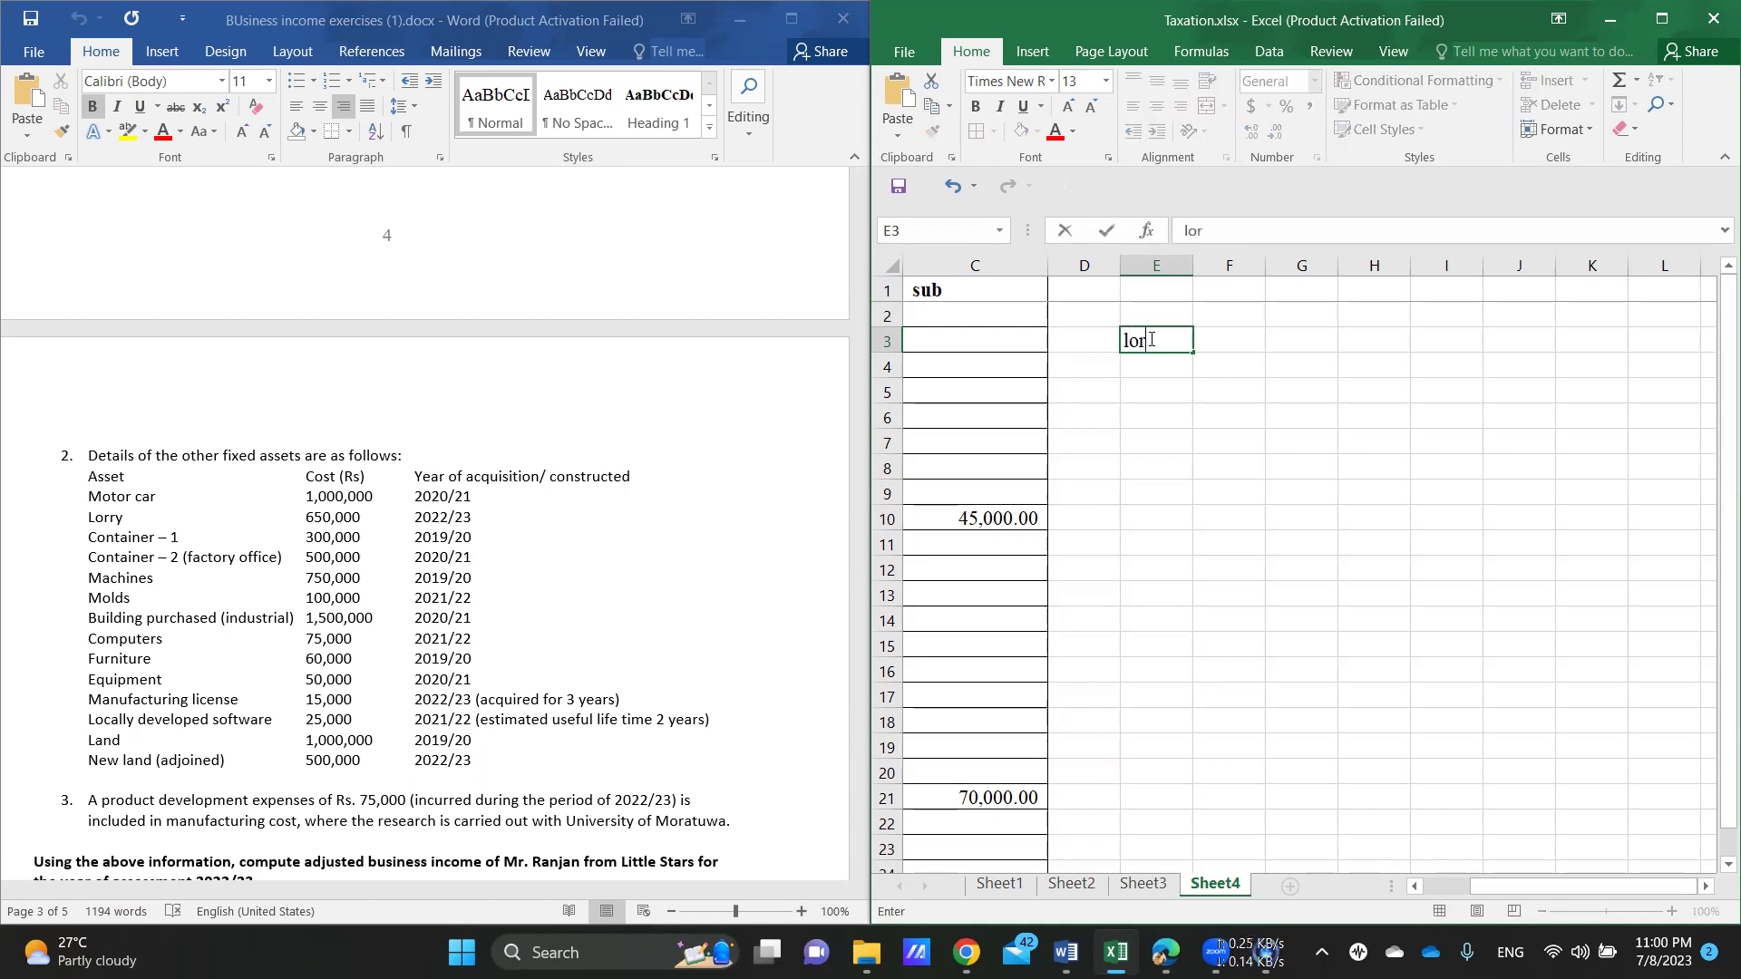
Step: Calculate the lorry's allowance in G3 with the formula =650/5
click(1292, 340)
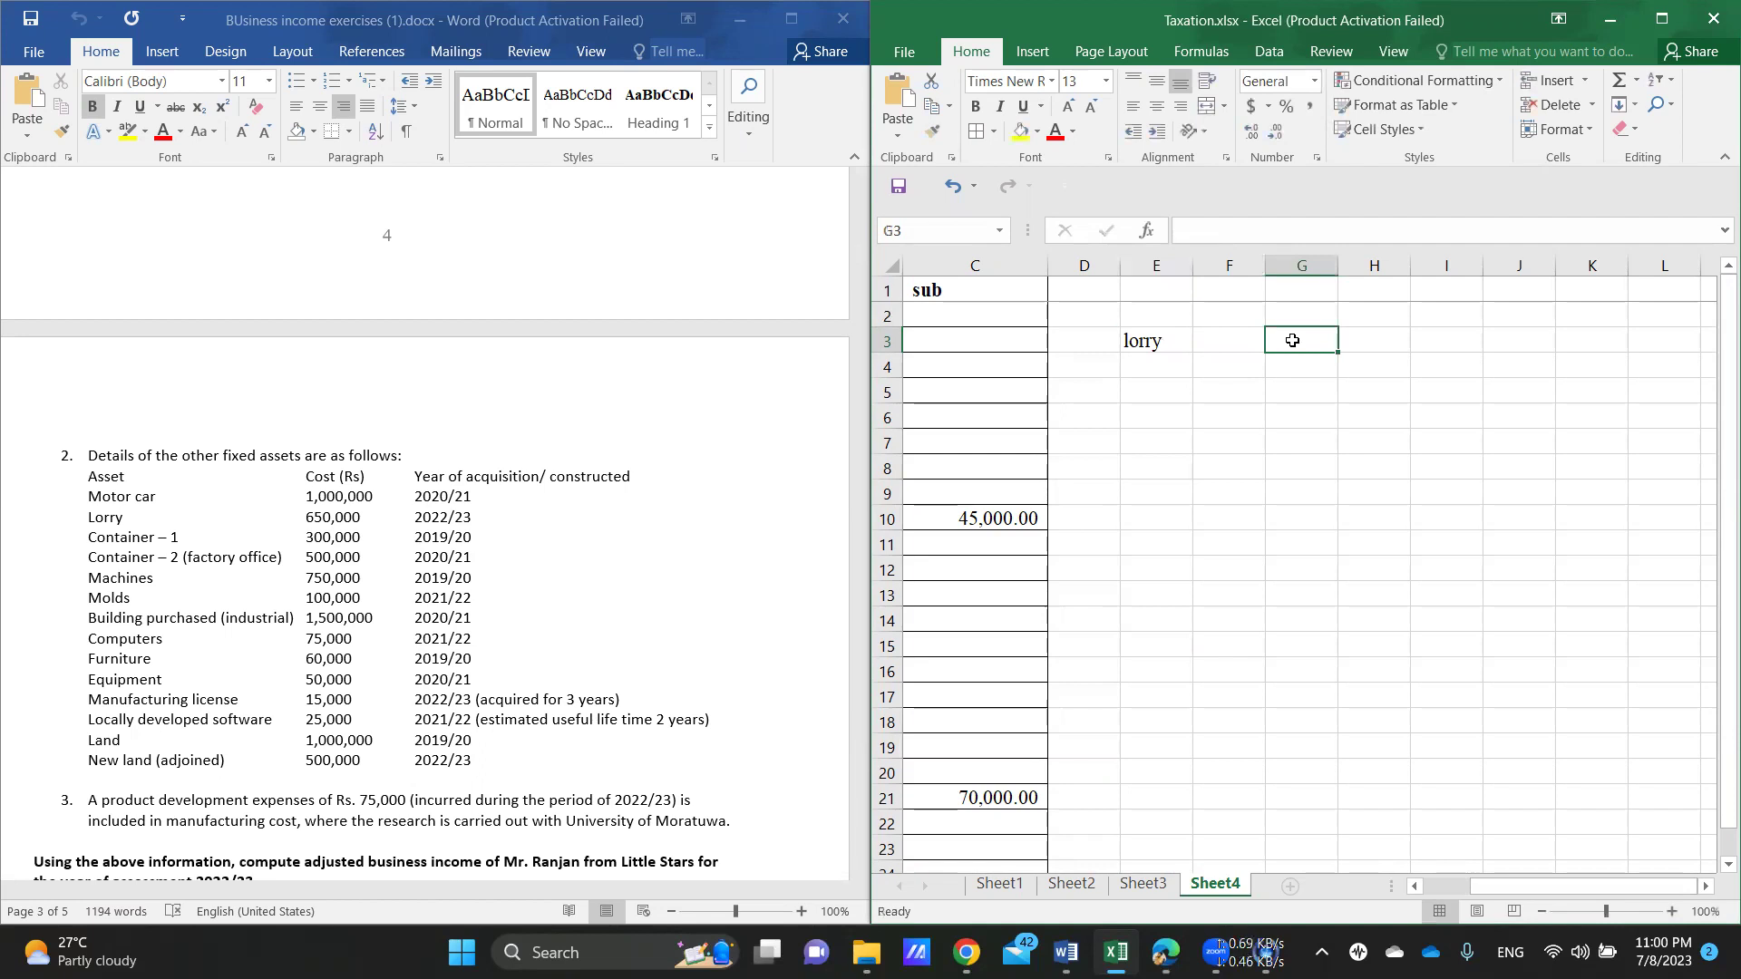
text(=)
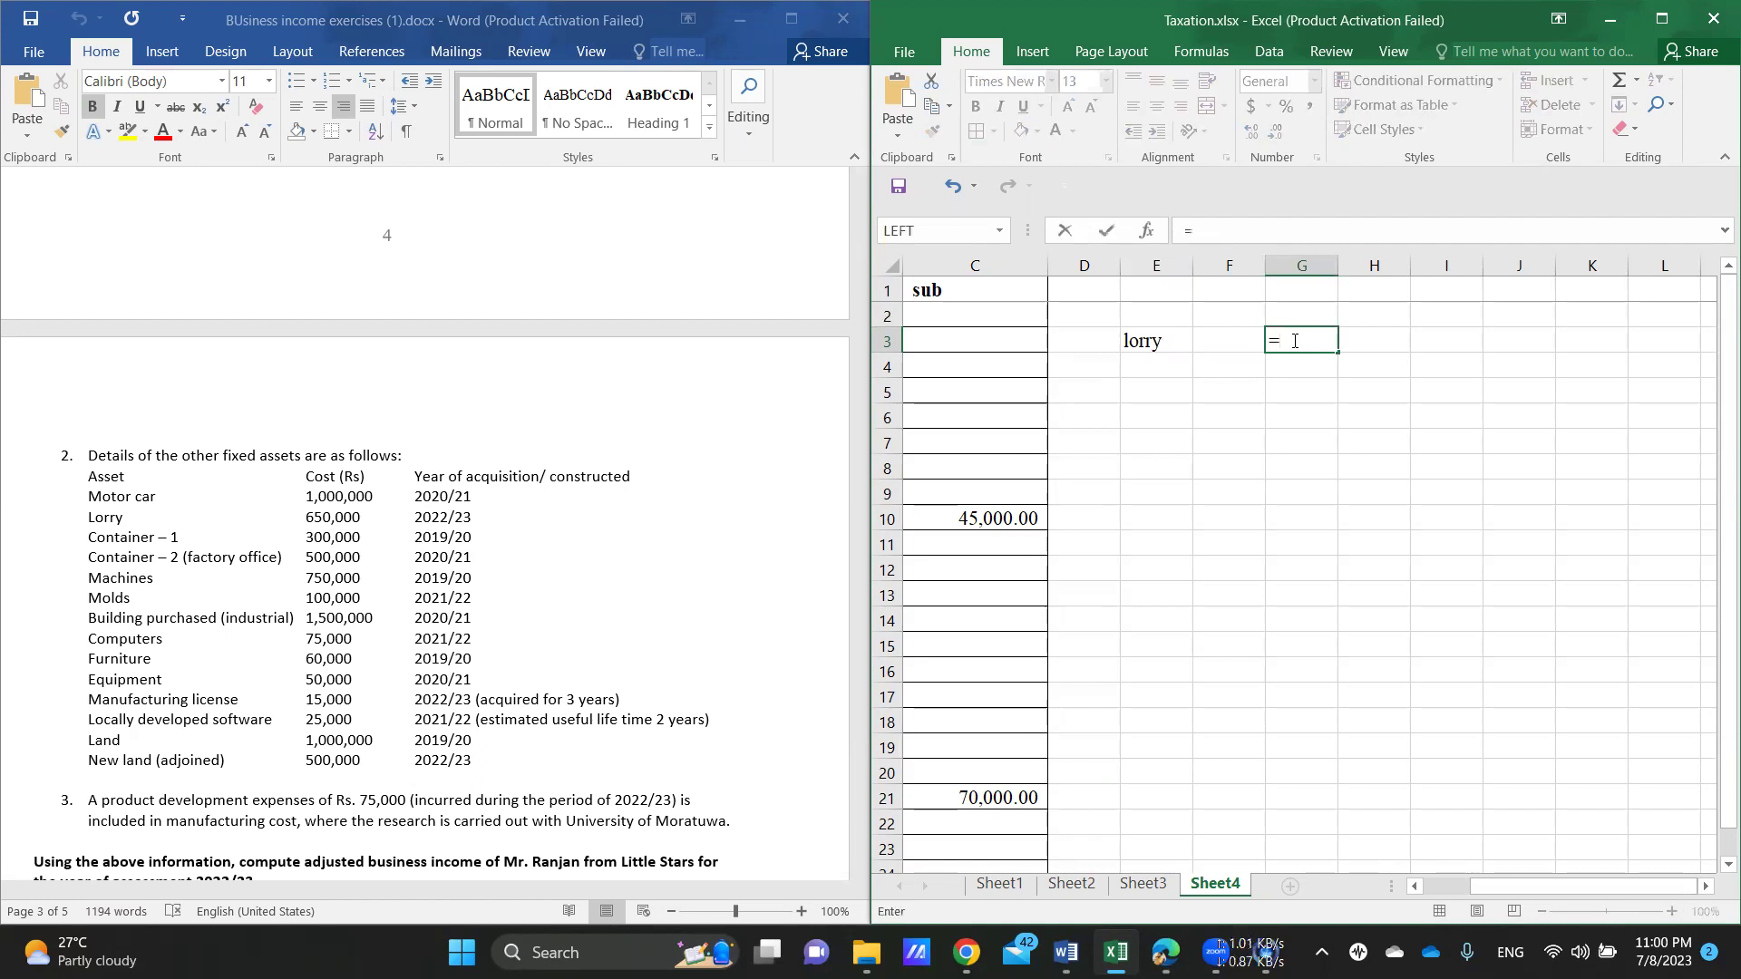
text(360/)
key(BackSpace)
key(BackSpace)
key(BackSpace)
key(BackSpace)
text(650)
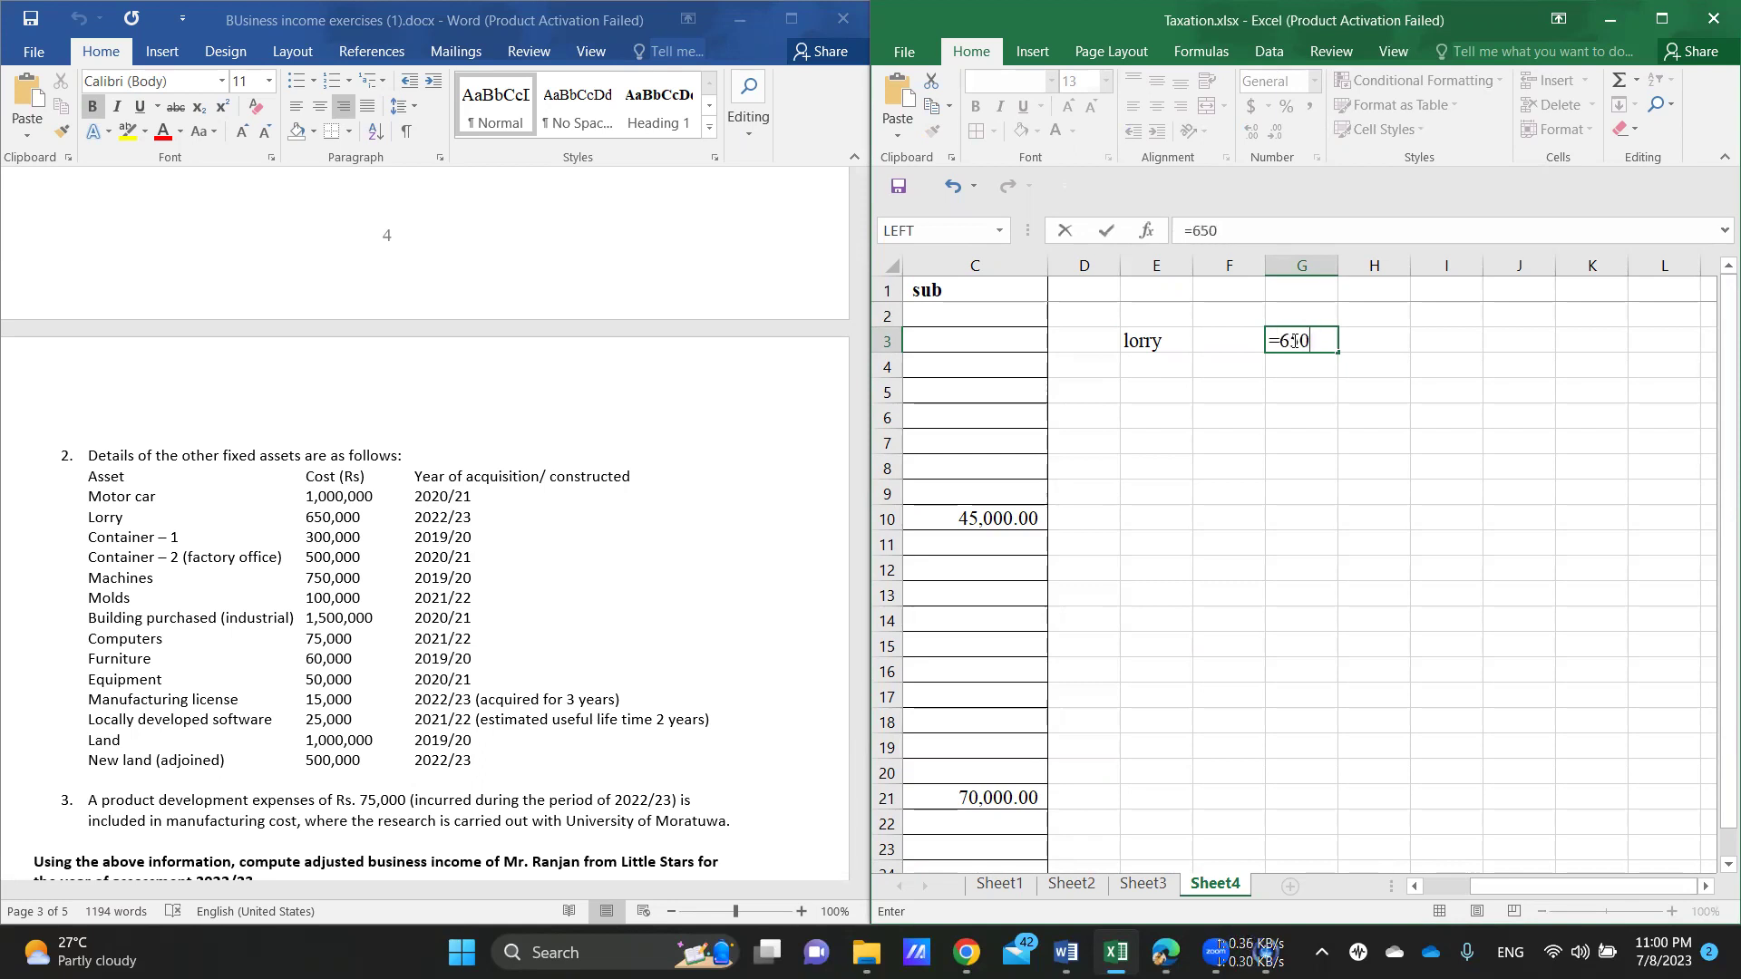
text(/5)
key(Return)
Step: Add the containers in row 4 as "c1" and calculate their combined allowance in G4 with =800/5
click(1156, 360)
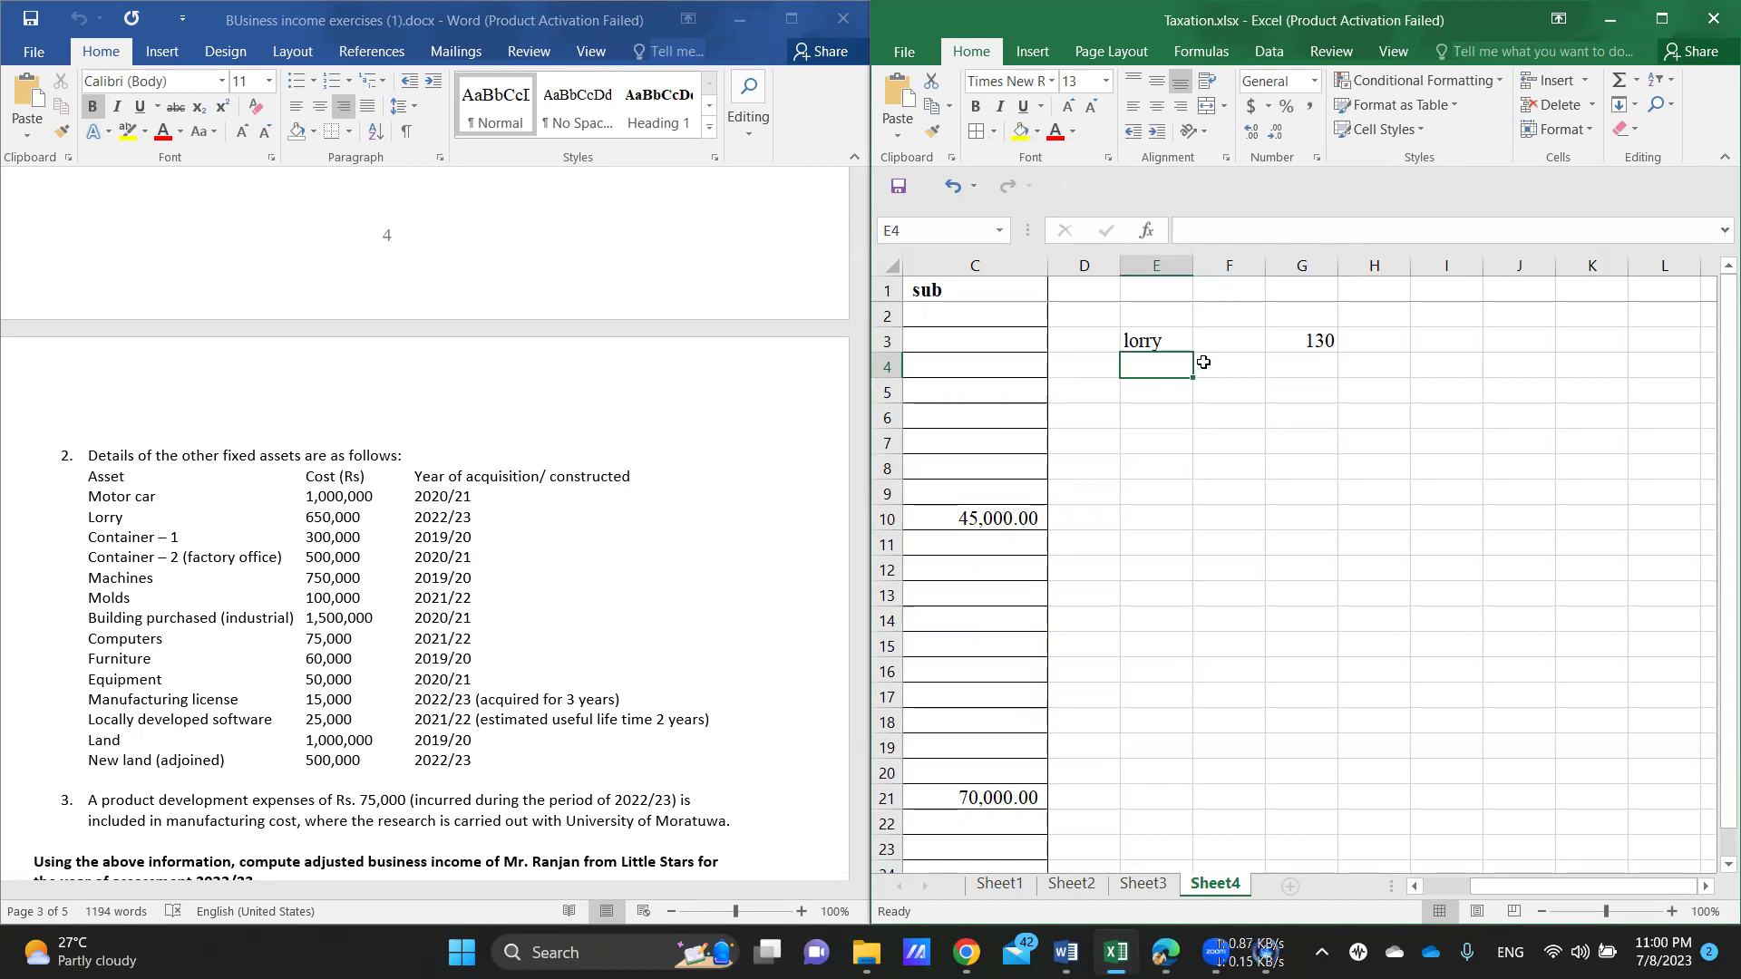
text(c1)
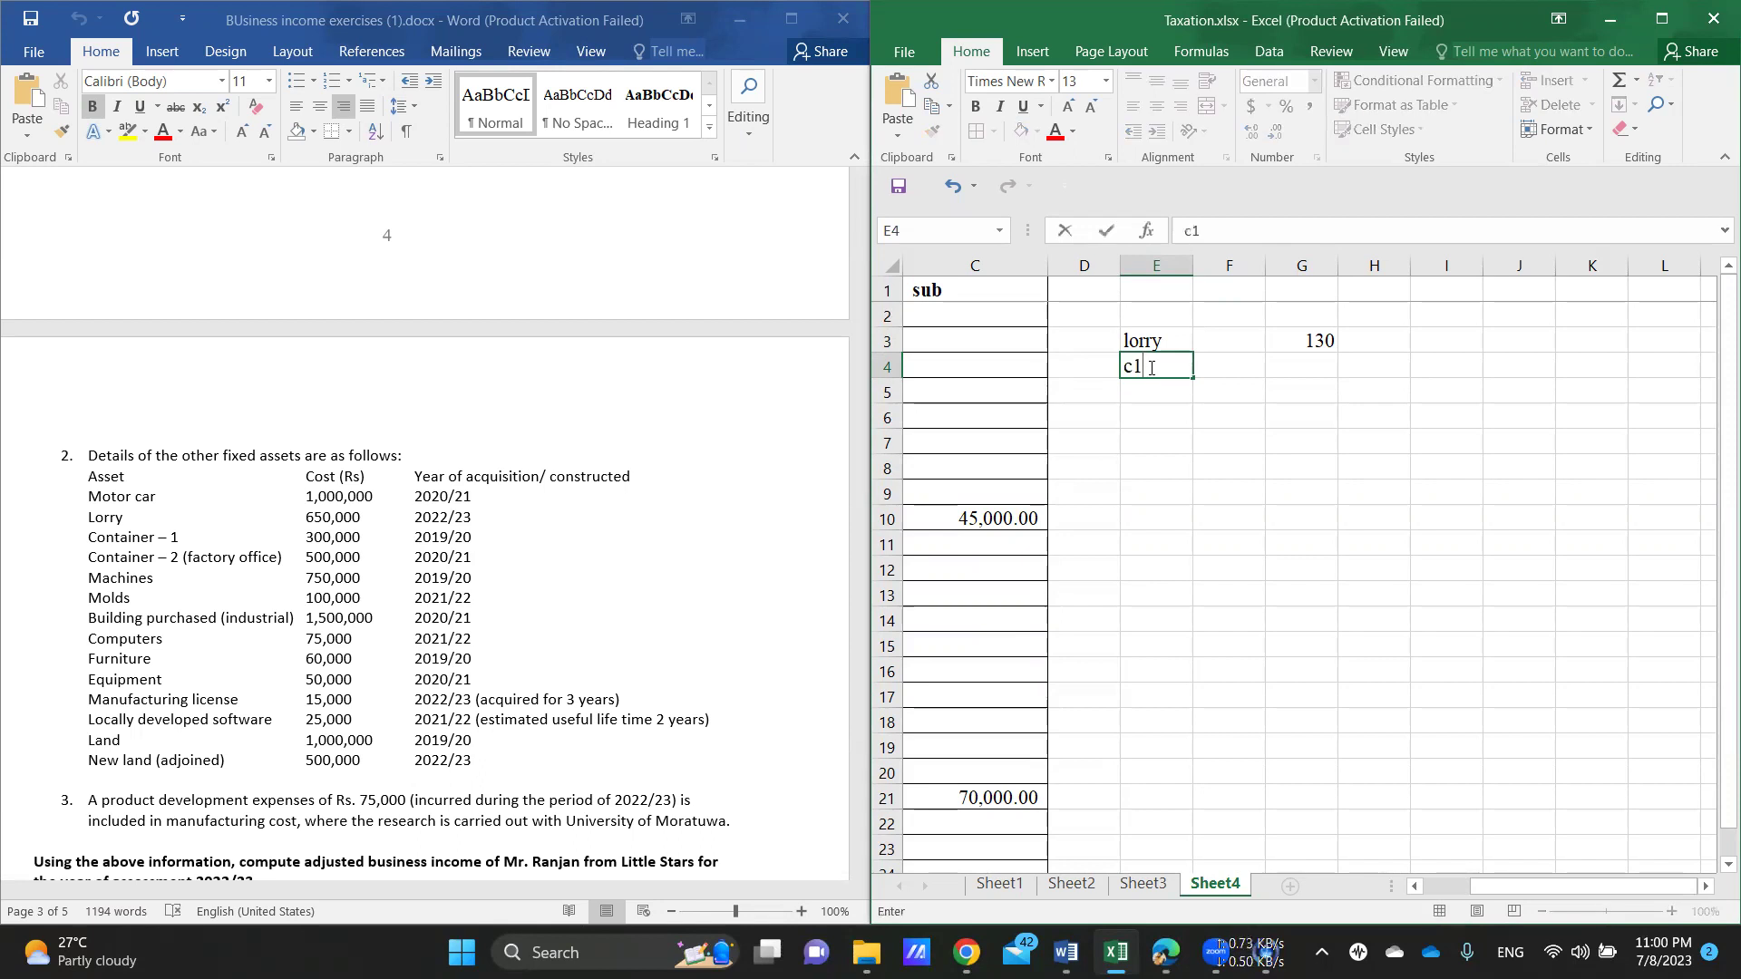
click(1319, 373)
text(=)
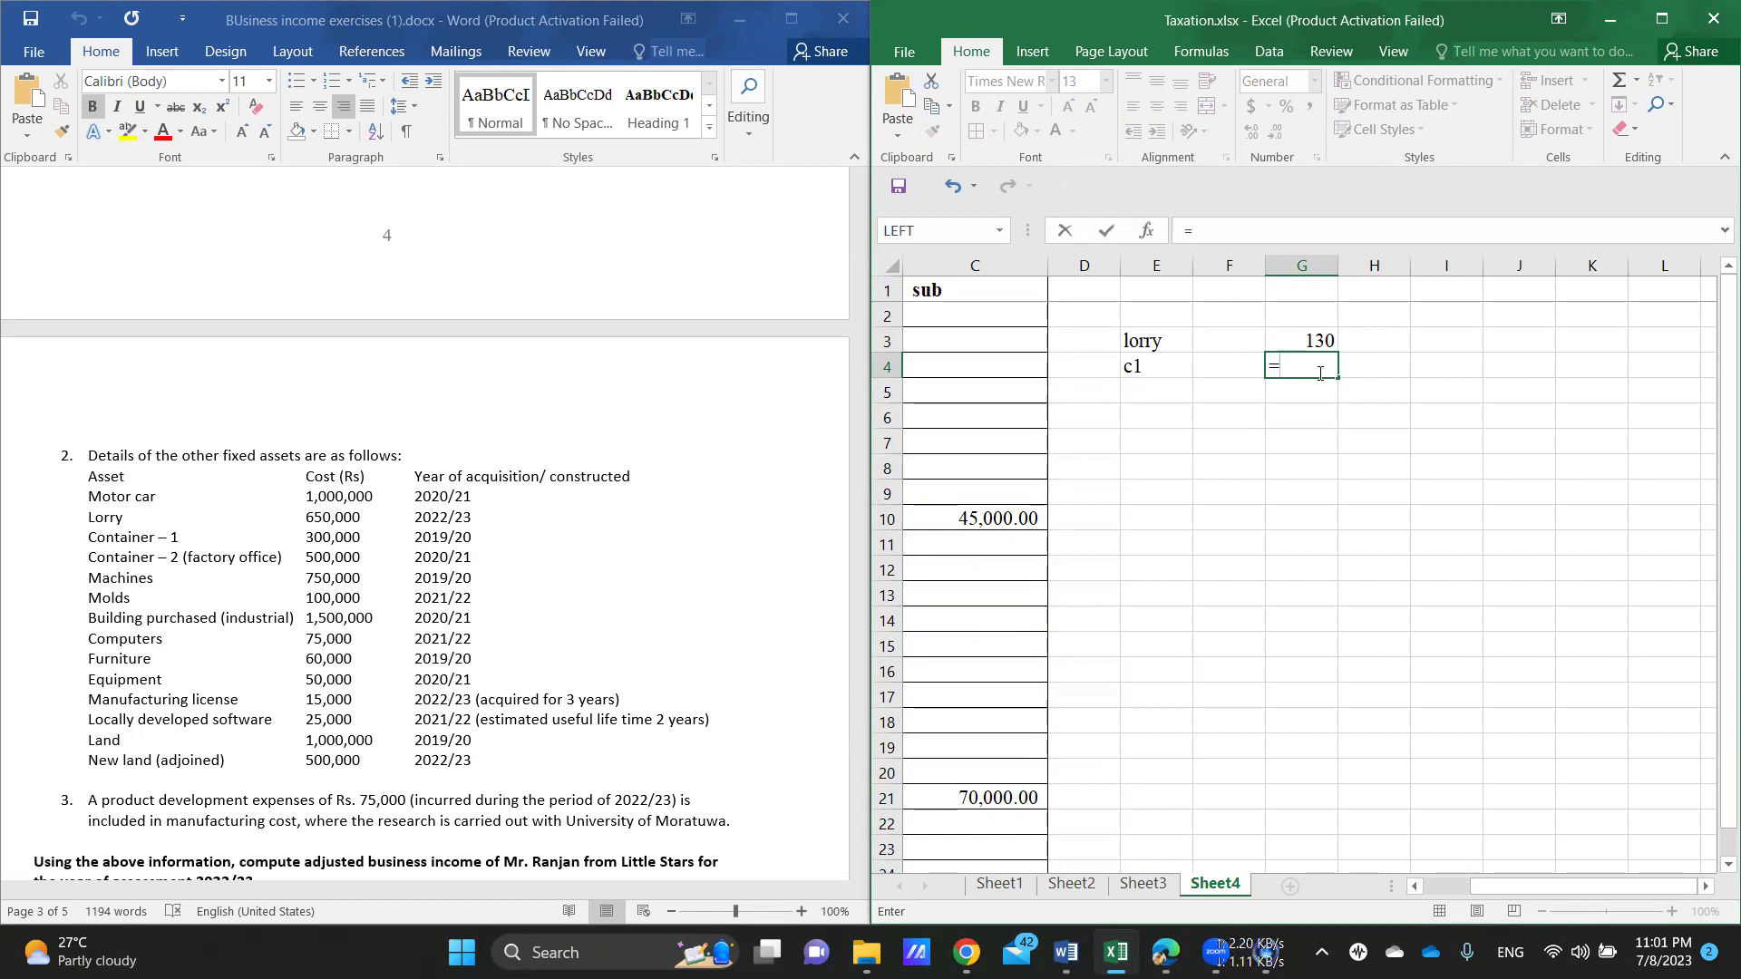
text(800/5)
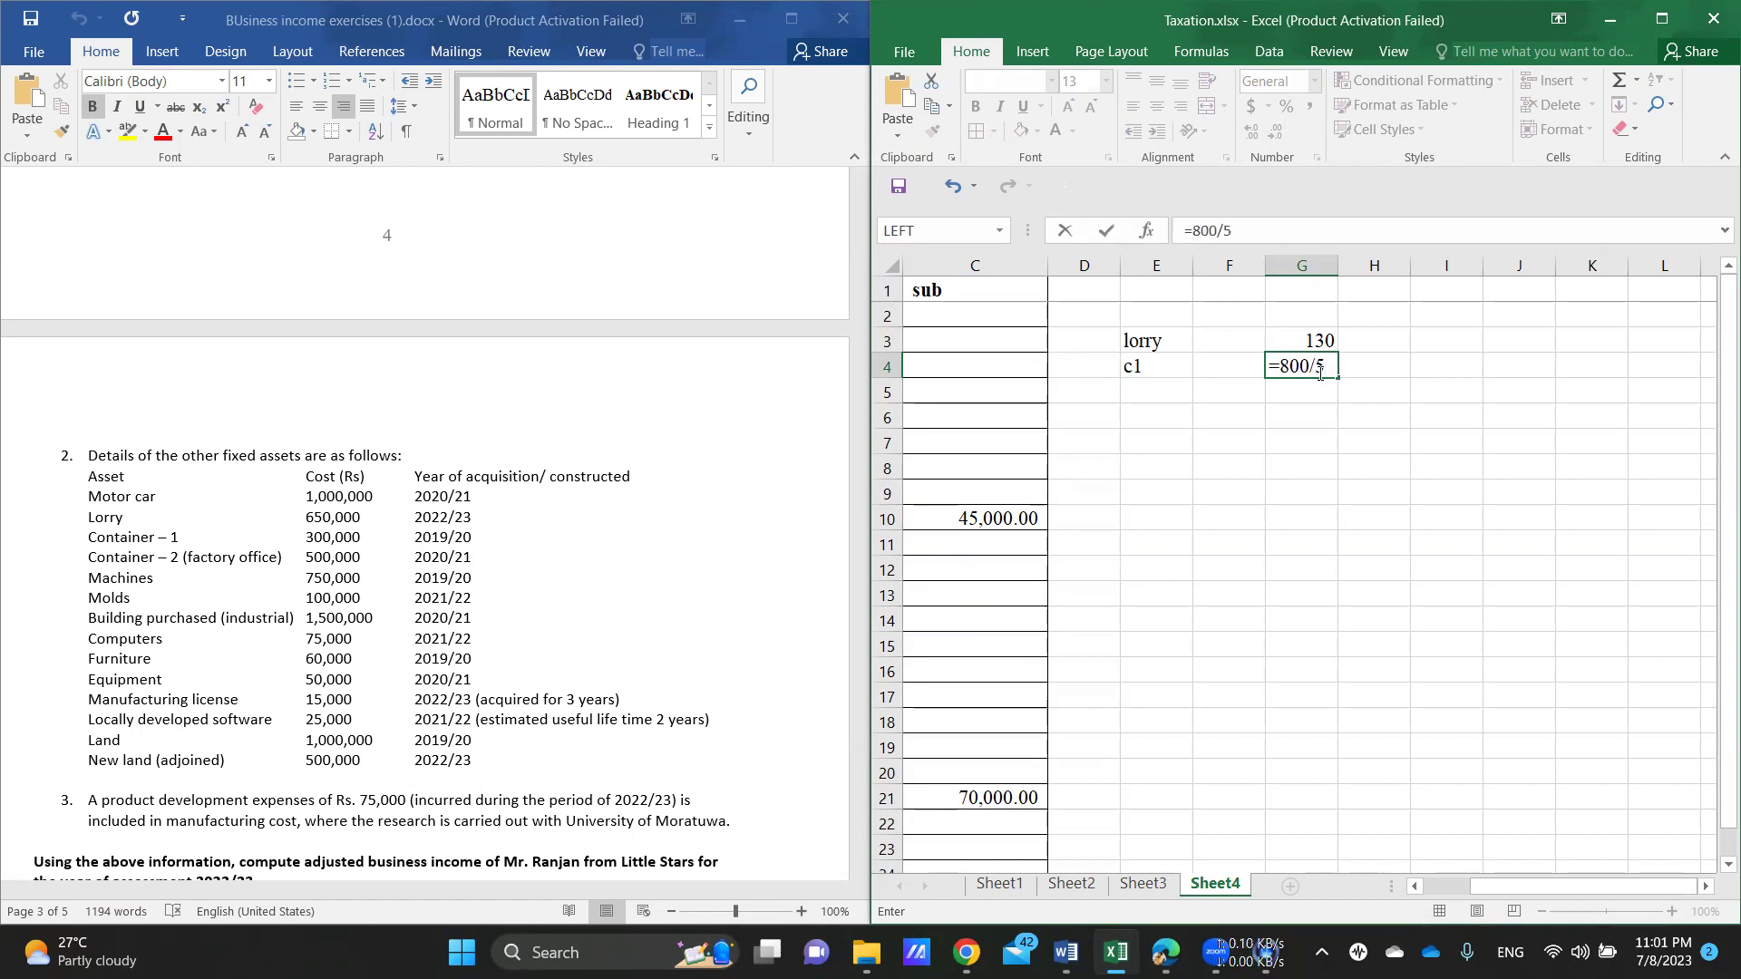
key(Return)
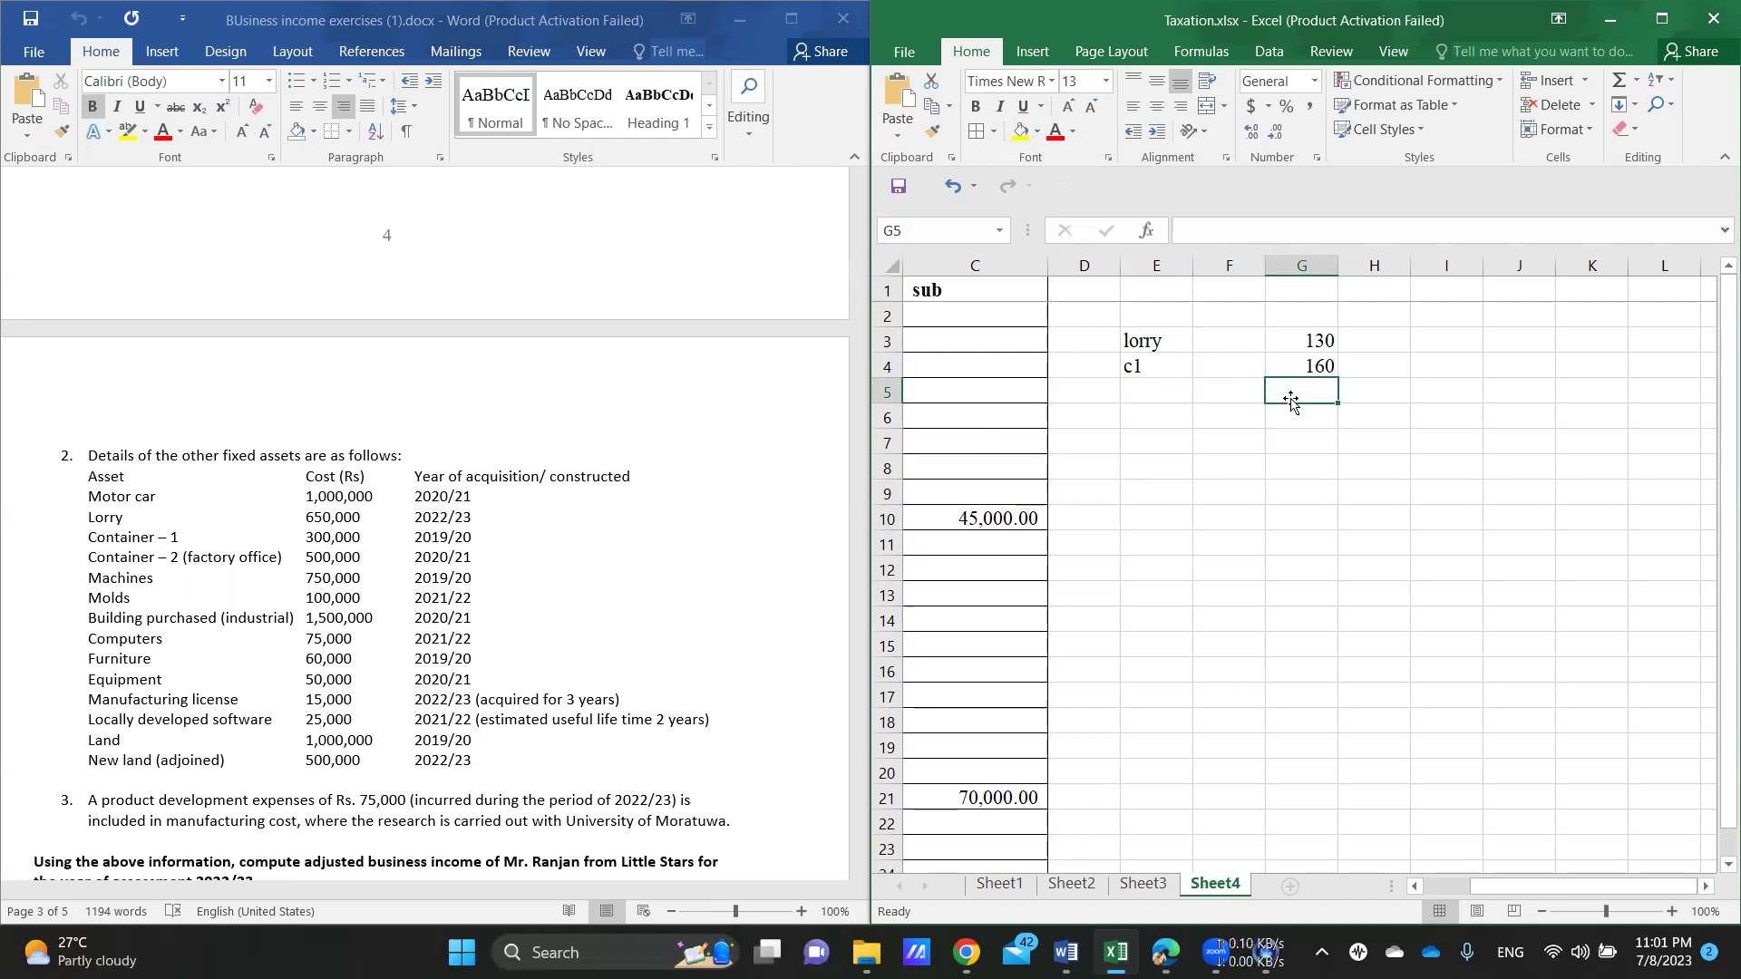
Step: Calculate the allowances for the machines in G5 with =750/5 and for the molds in G6 with =100/5
text(=)
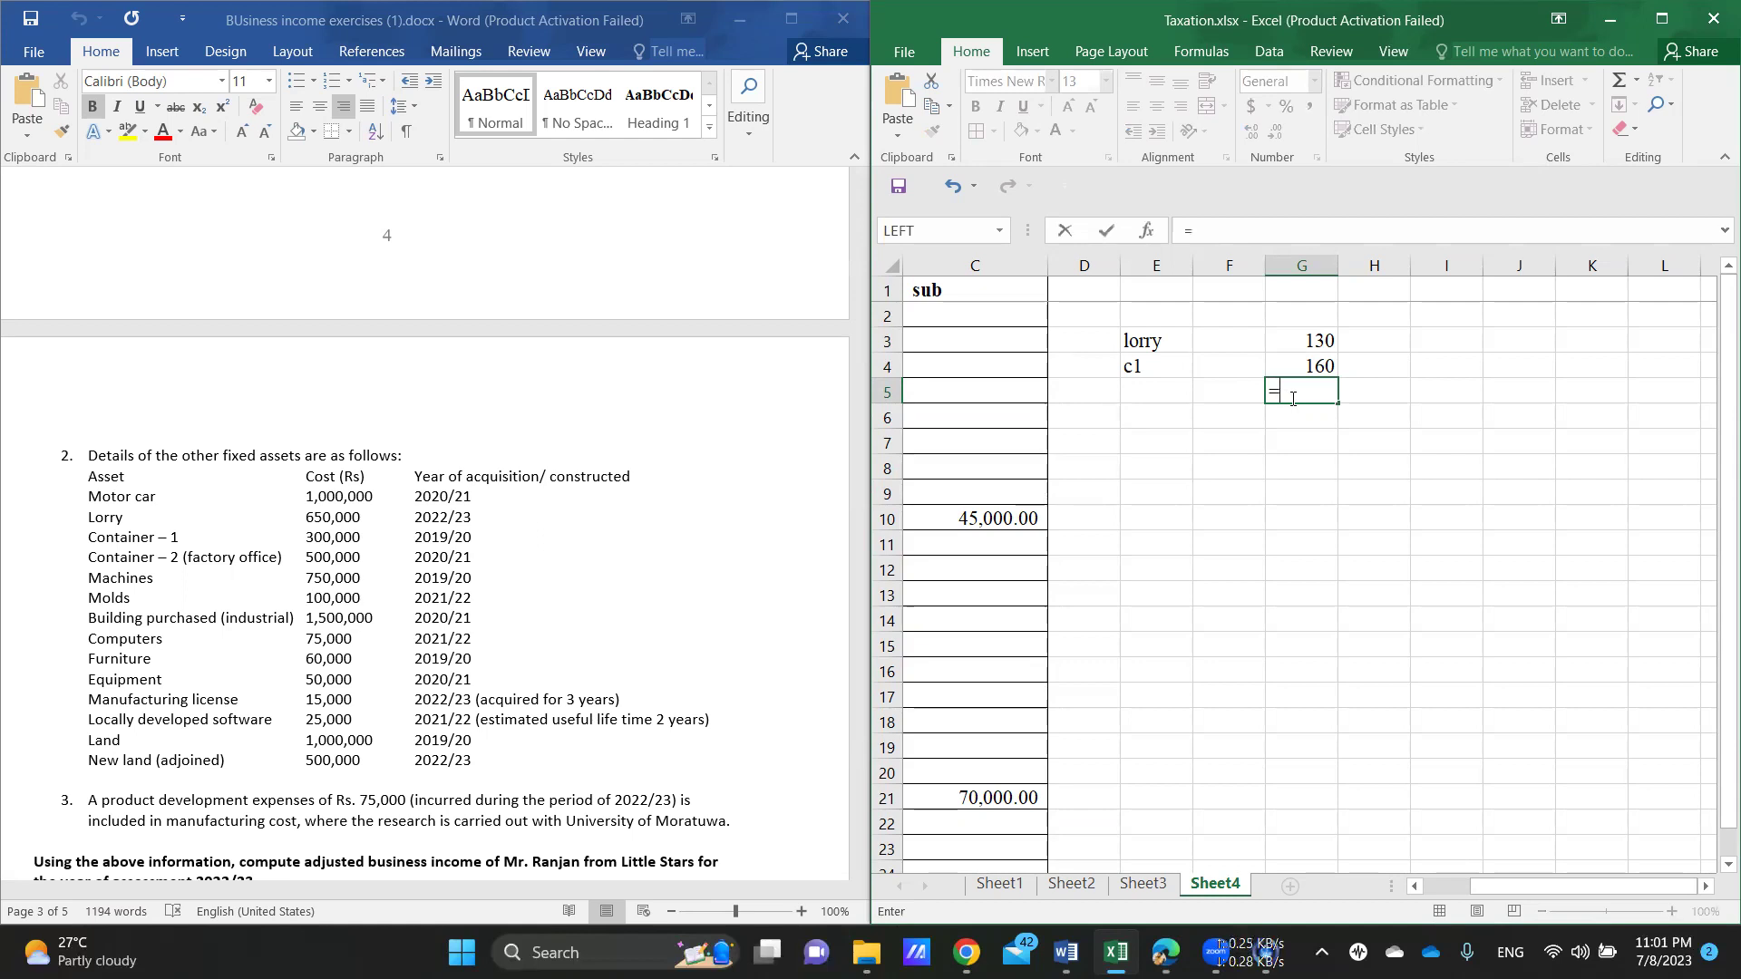
text(750/)
key(Return)
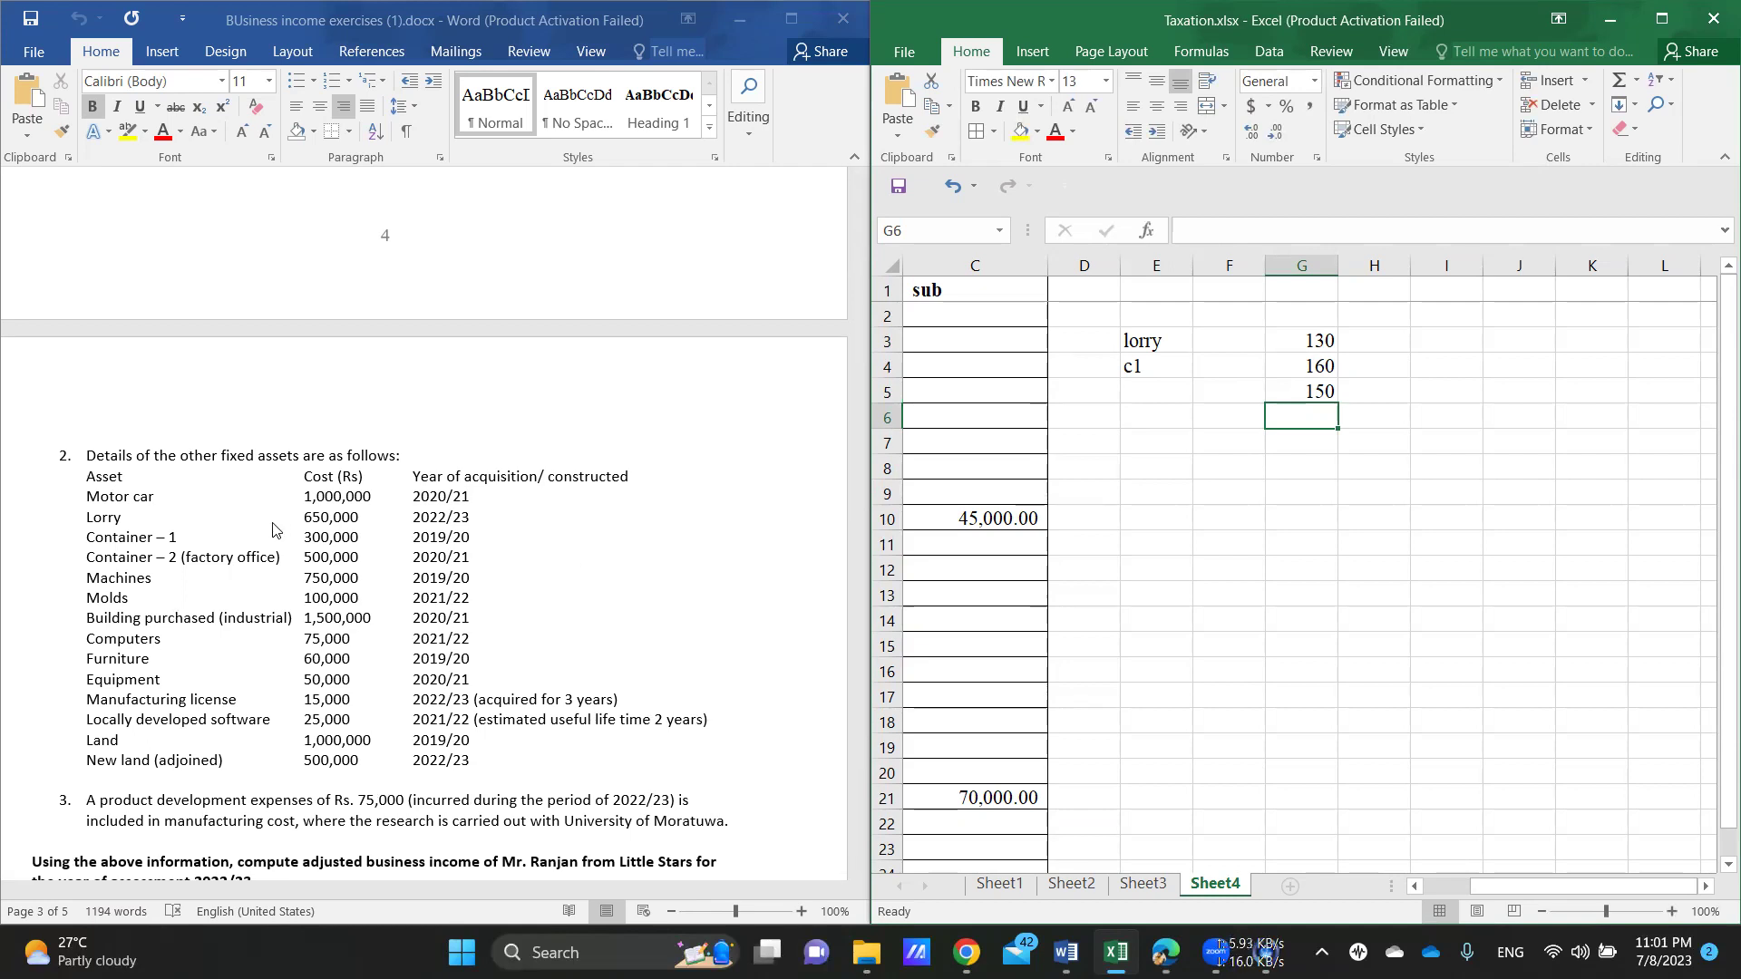
key(F2)
text(=100/5)
key(Return)
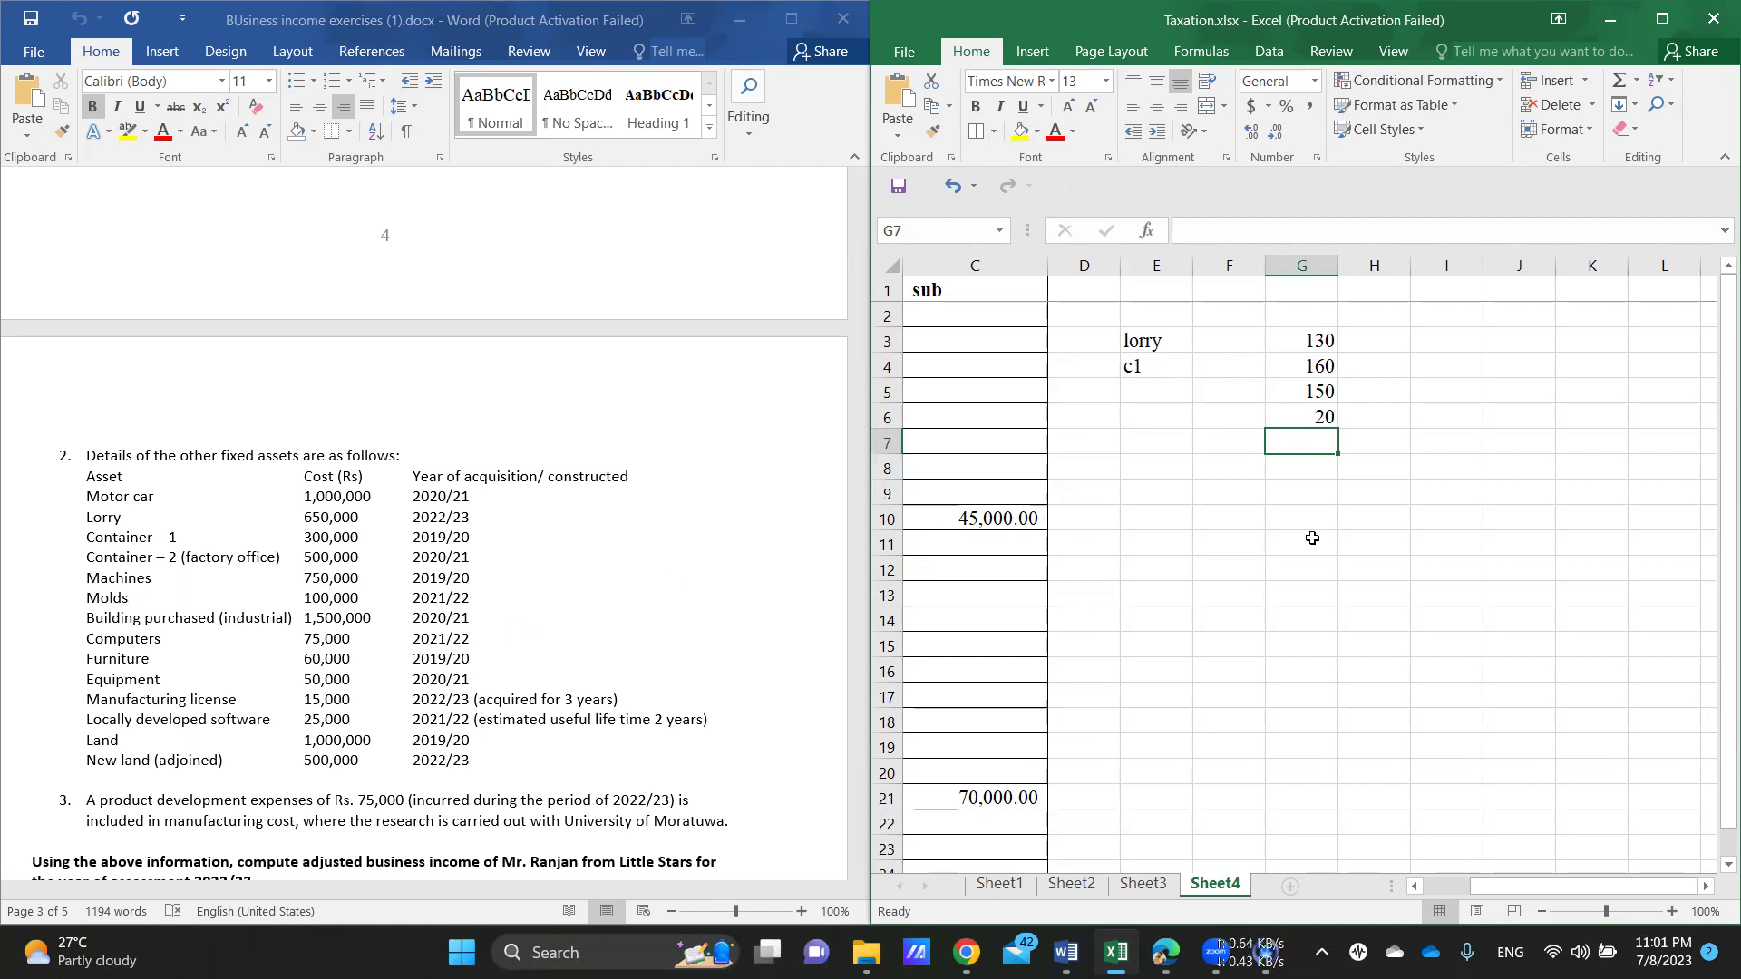
Step: Calculate the allowances for the purchased building in G7 with =1500/20 and for the computers in G8 with =75/5
text(=)
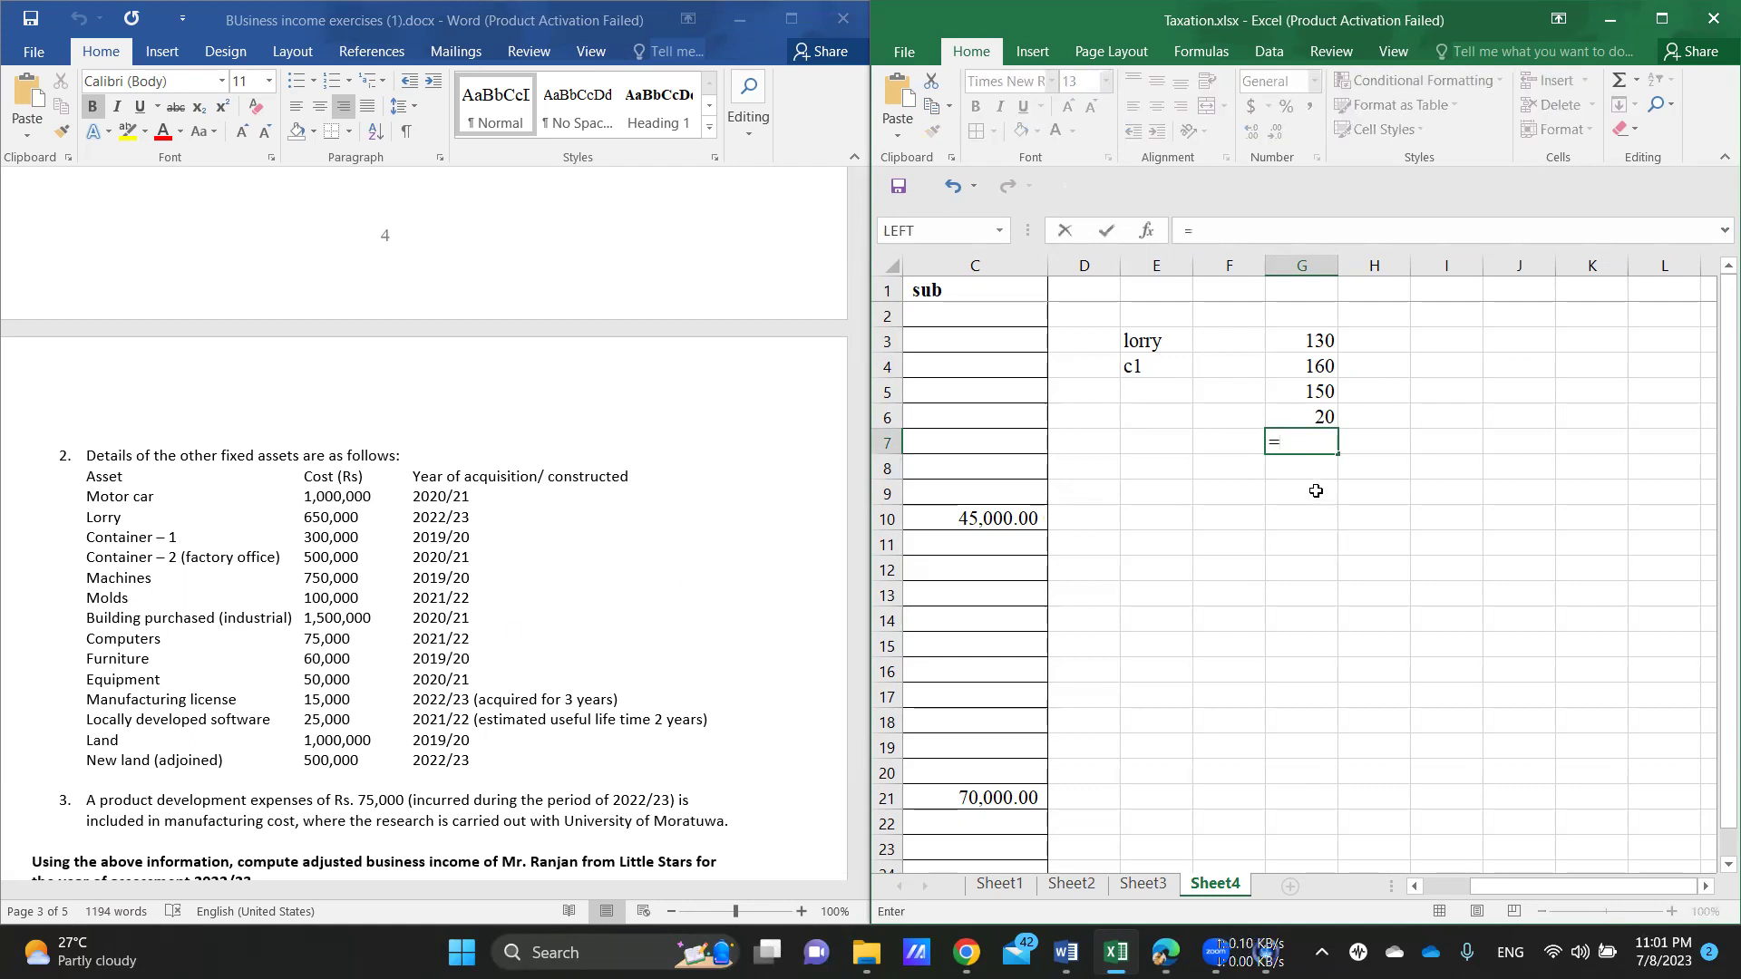
text(1500/20)
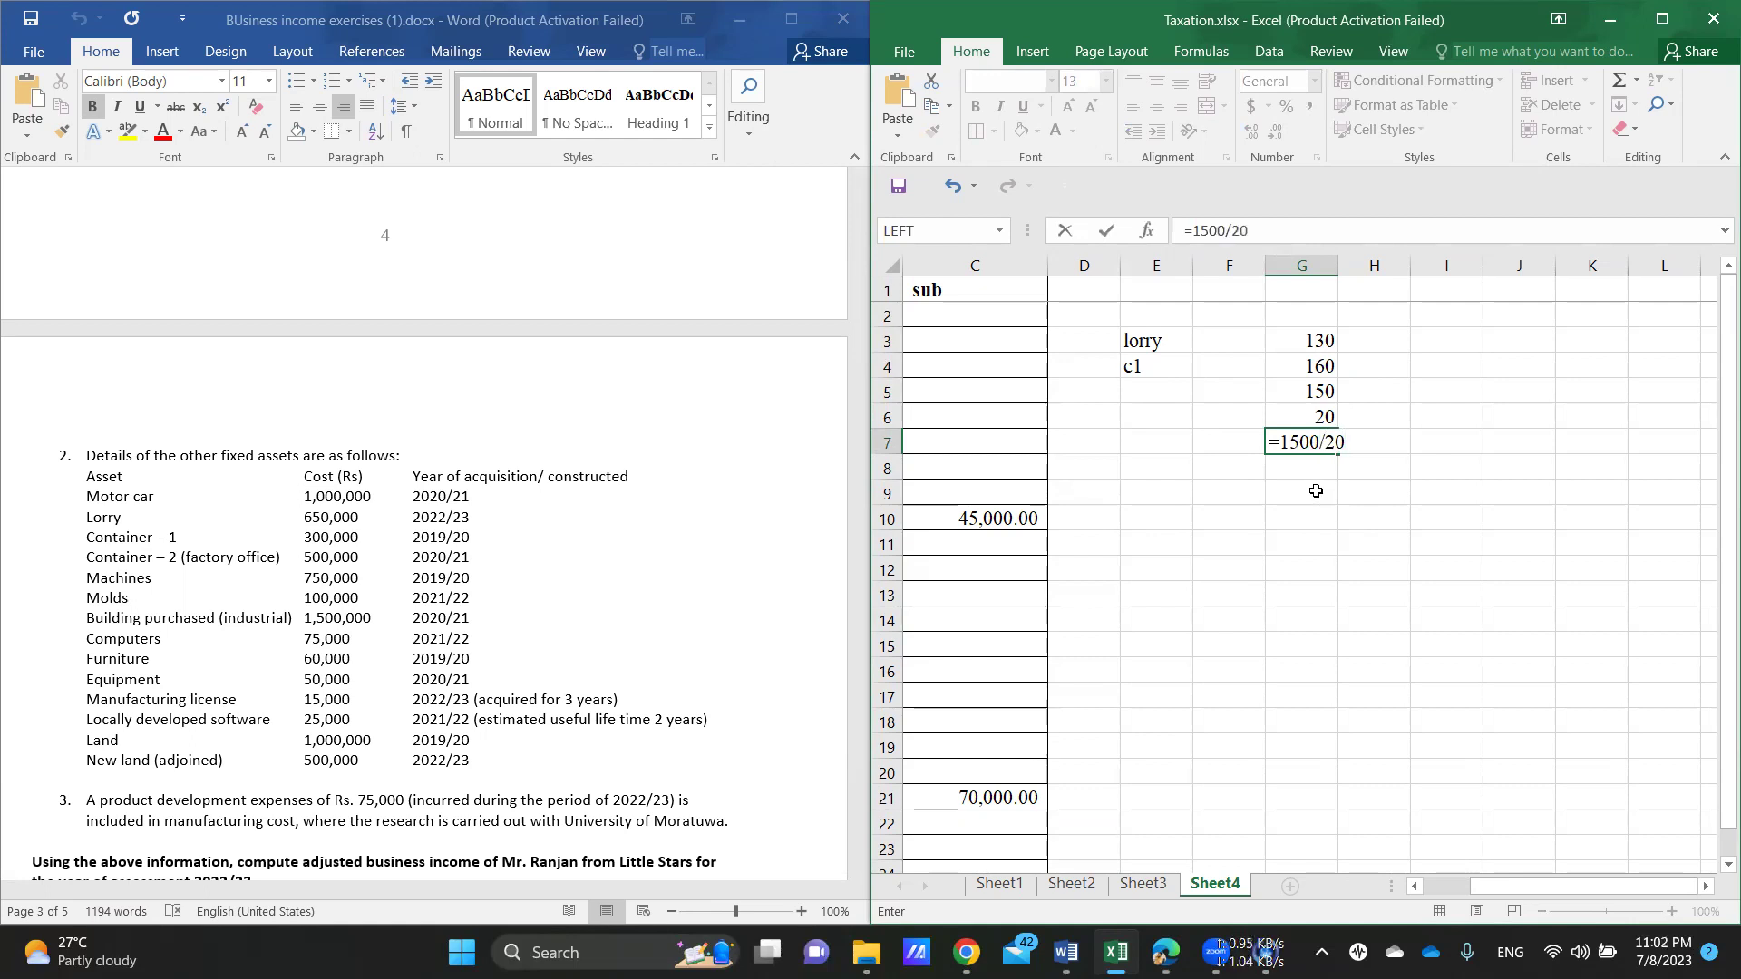
key(Return)
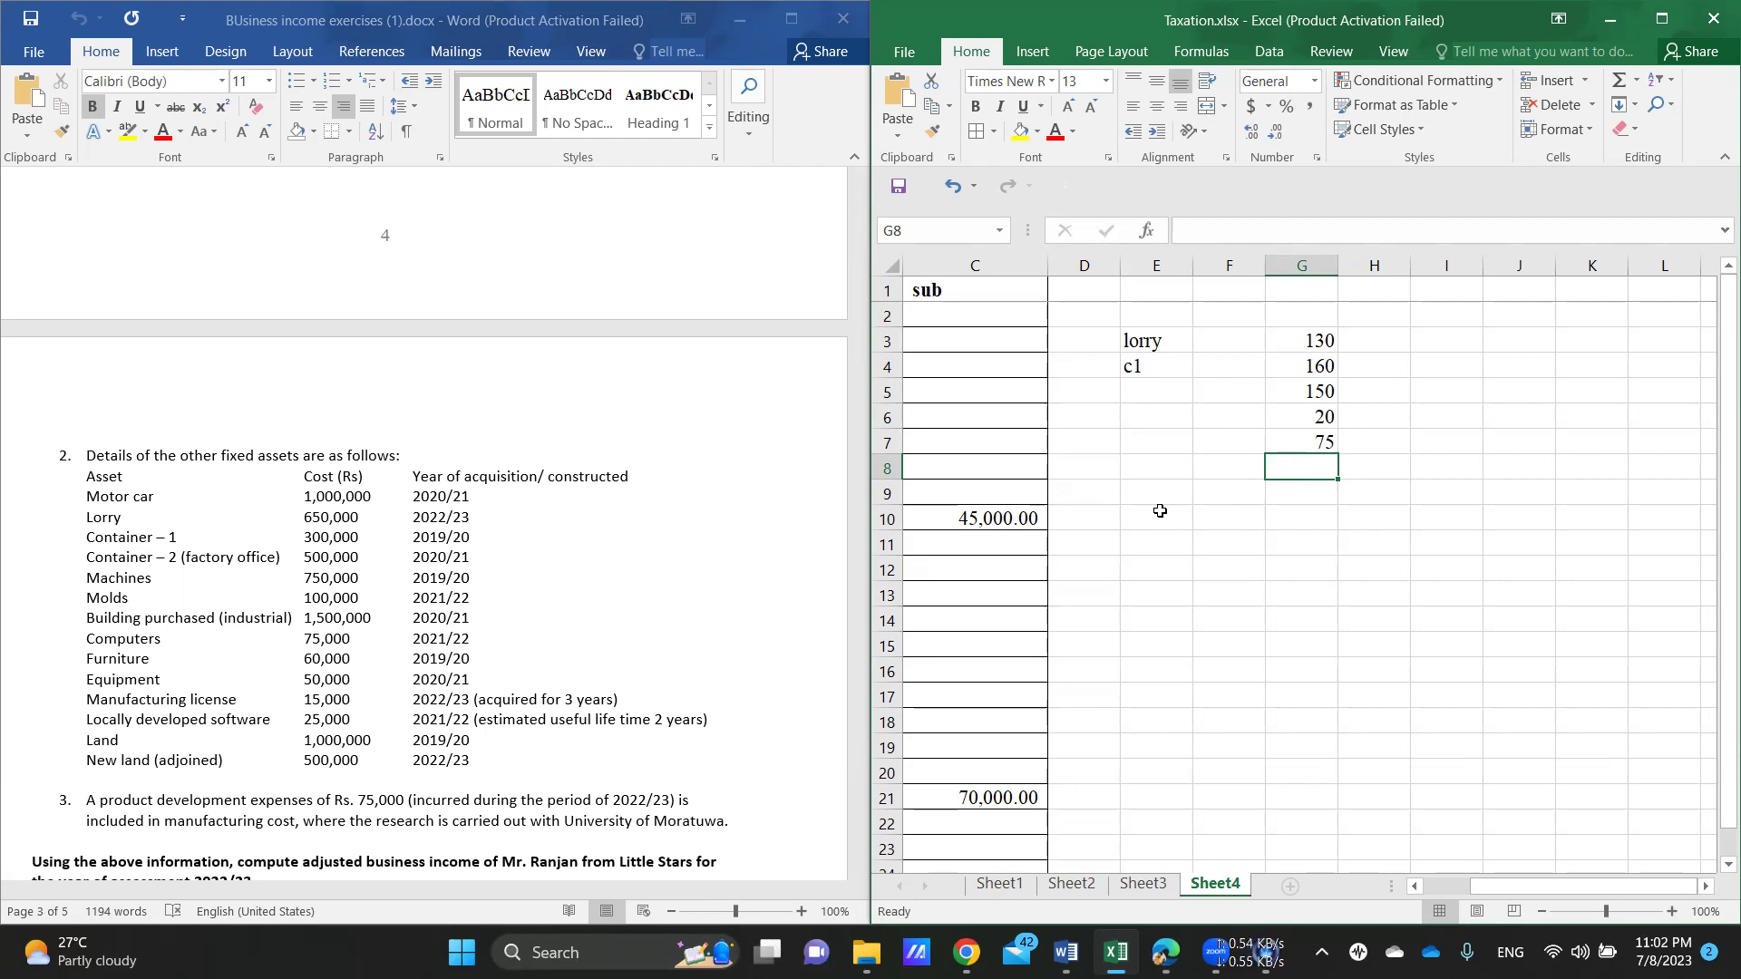
text(7)
key(BackSpace)
text(=75/)
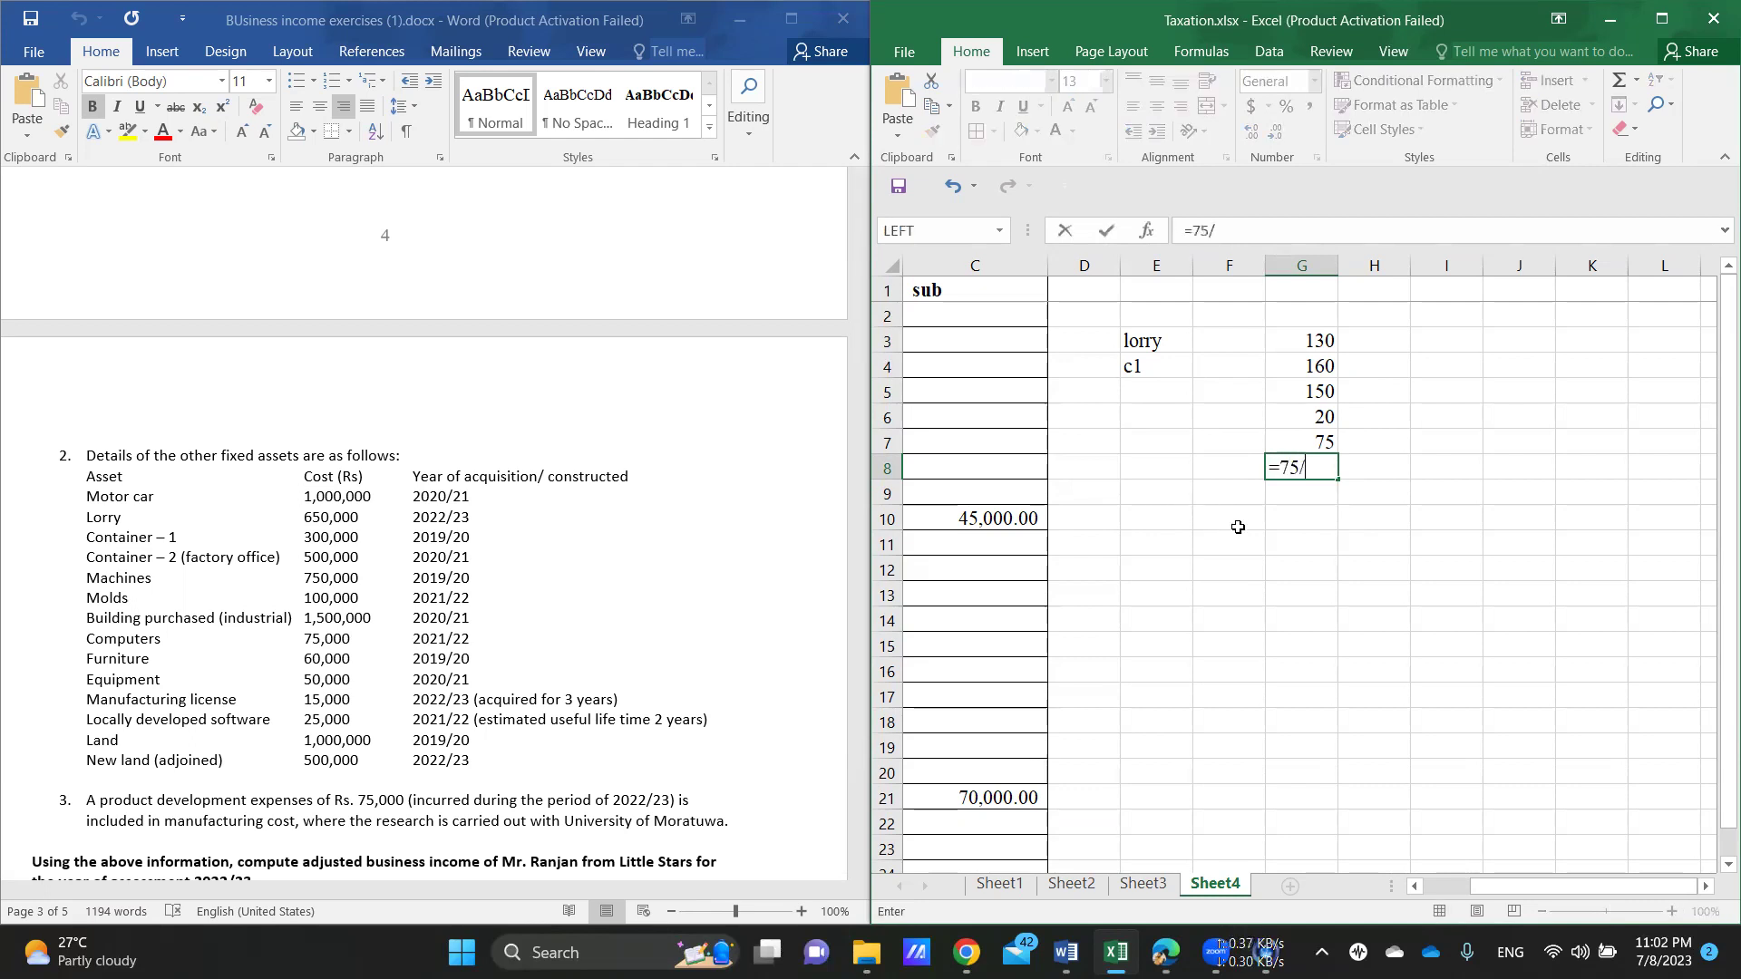
text(5)
key(Return)
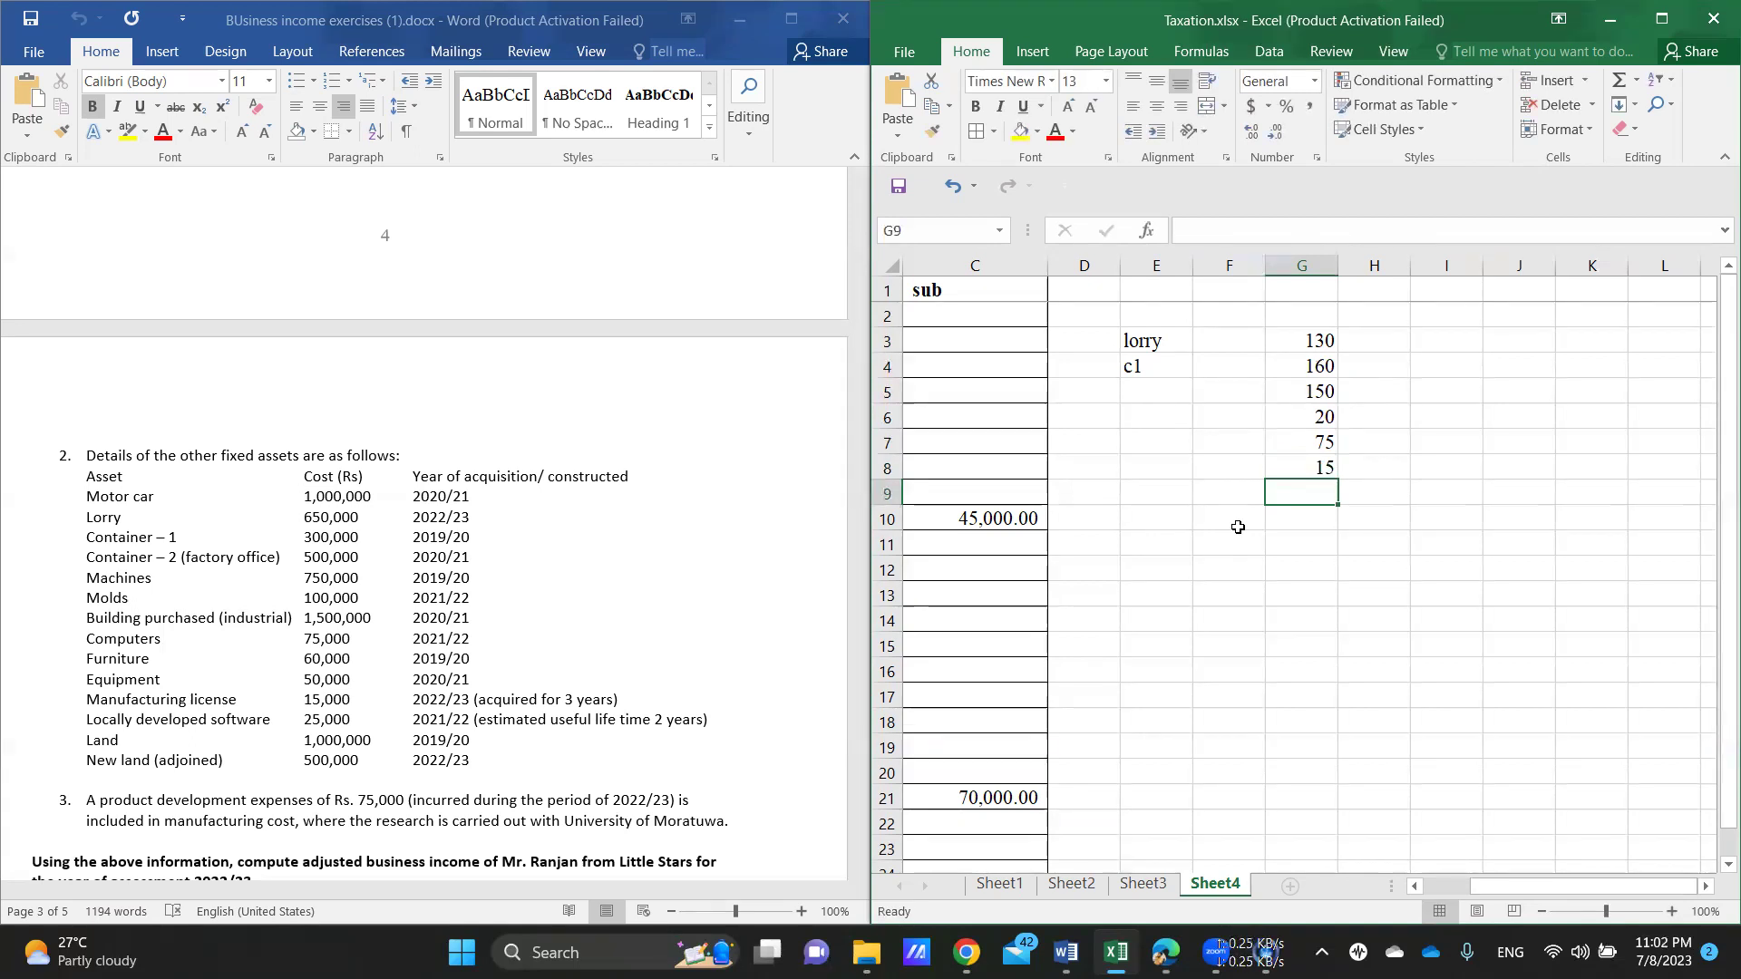
Step: Calculate the allowances for the furniture in G9 with =60/5 and for the equipment in G10 with =50/5
text(=)
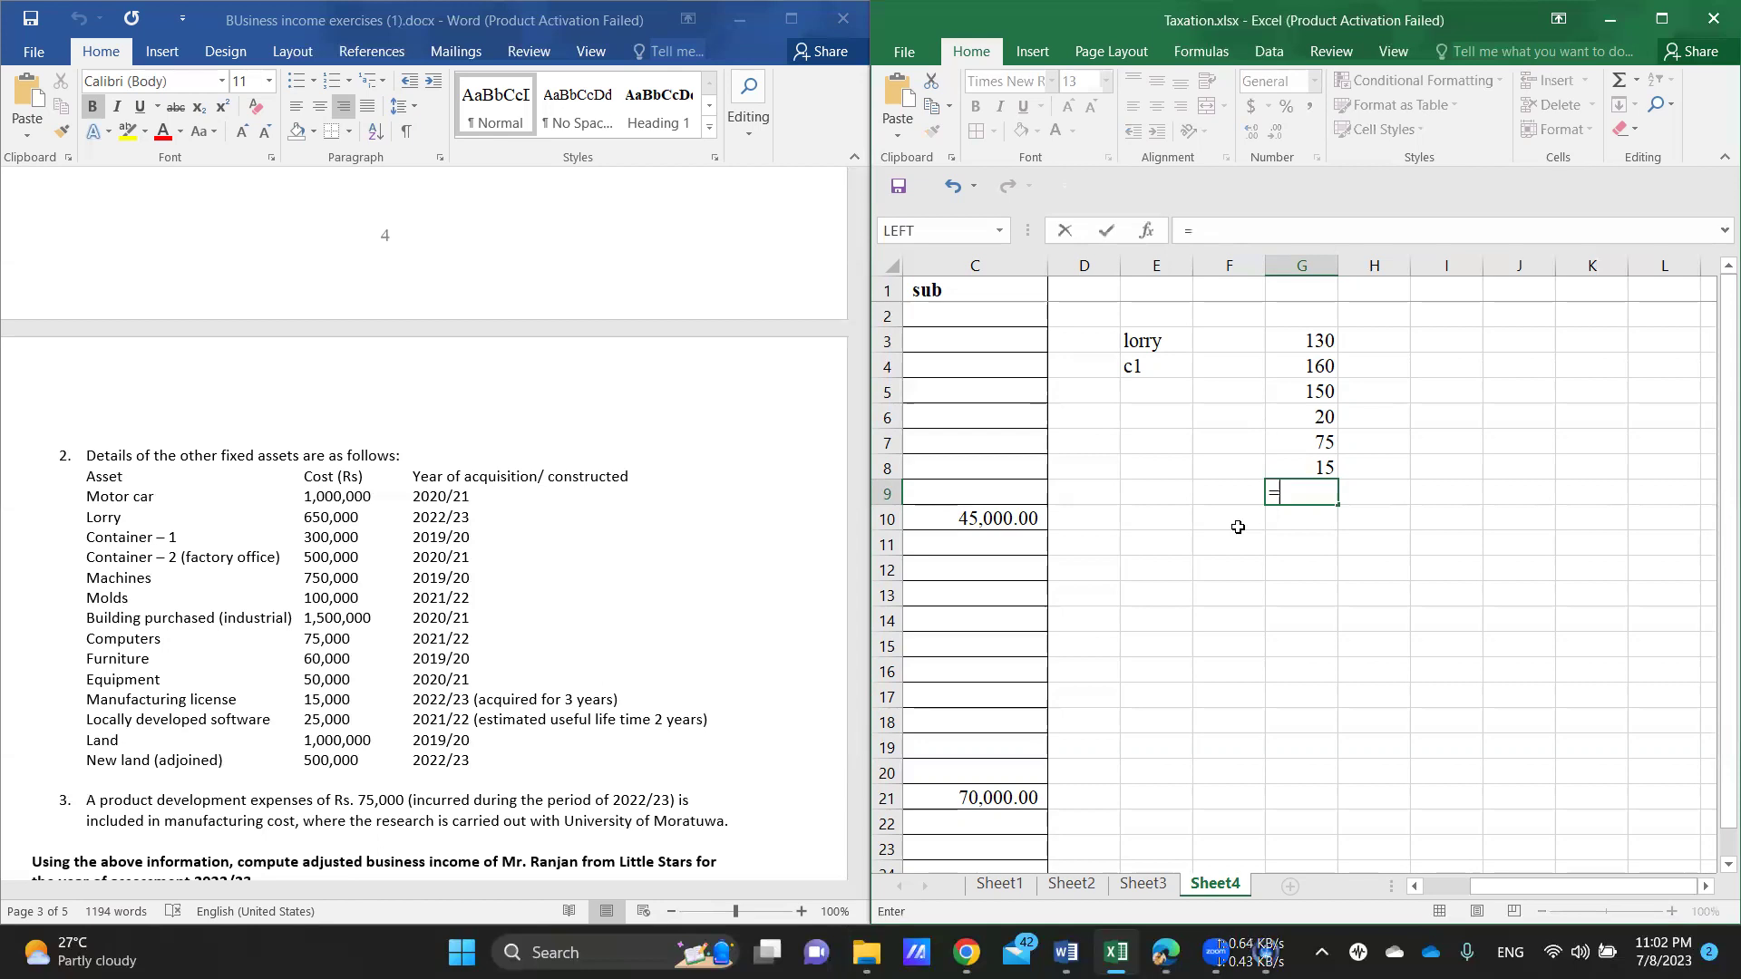
text(60/5)
key(Return)
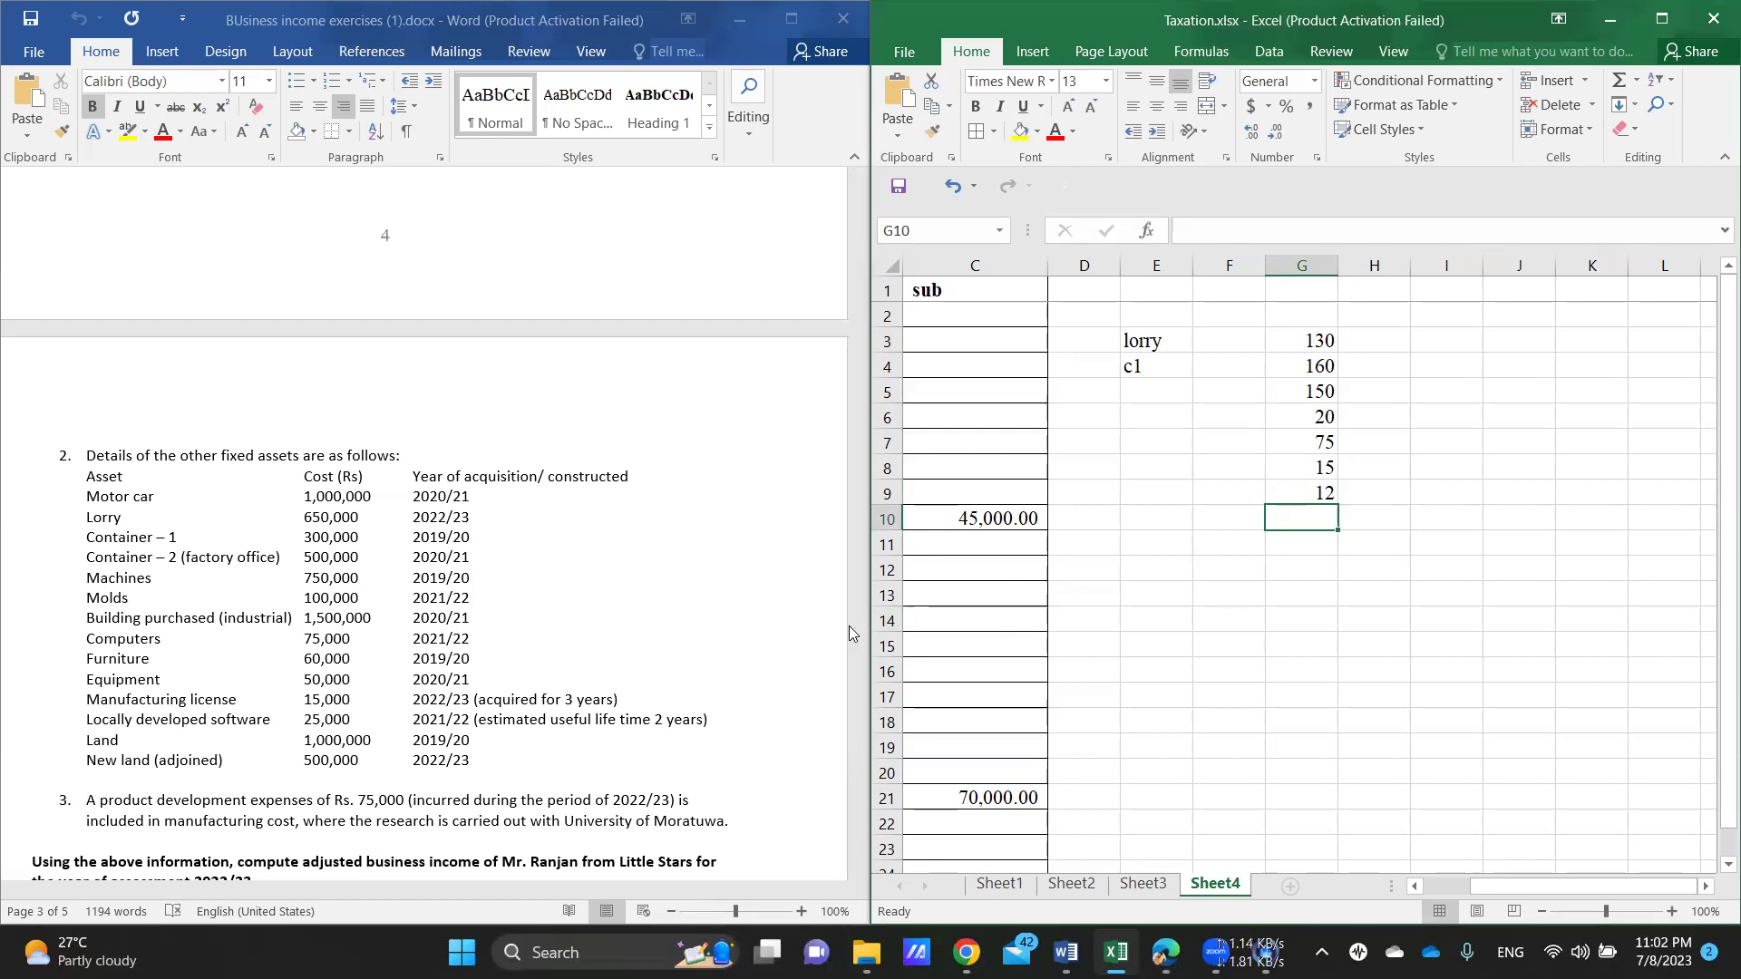
text(5)
key(BackSpace)
text(=)
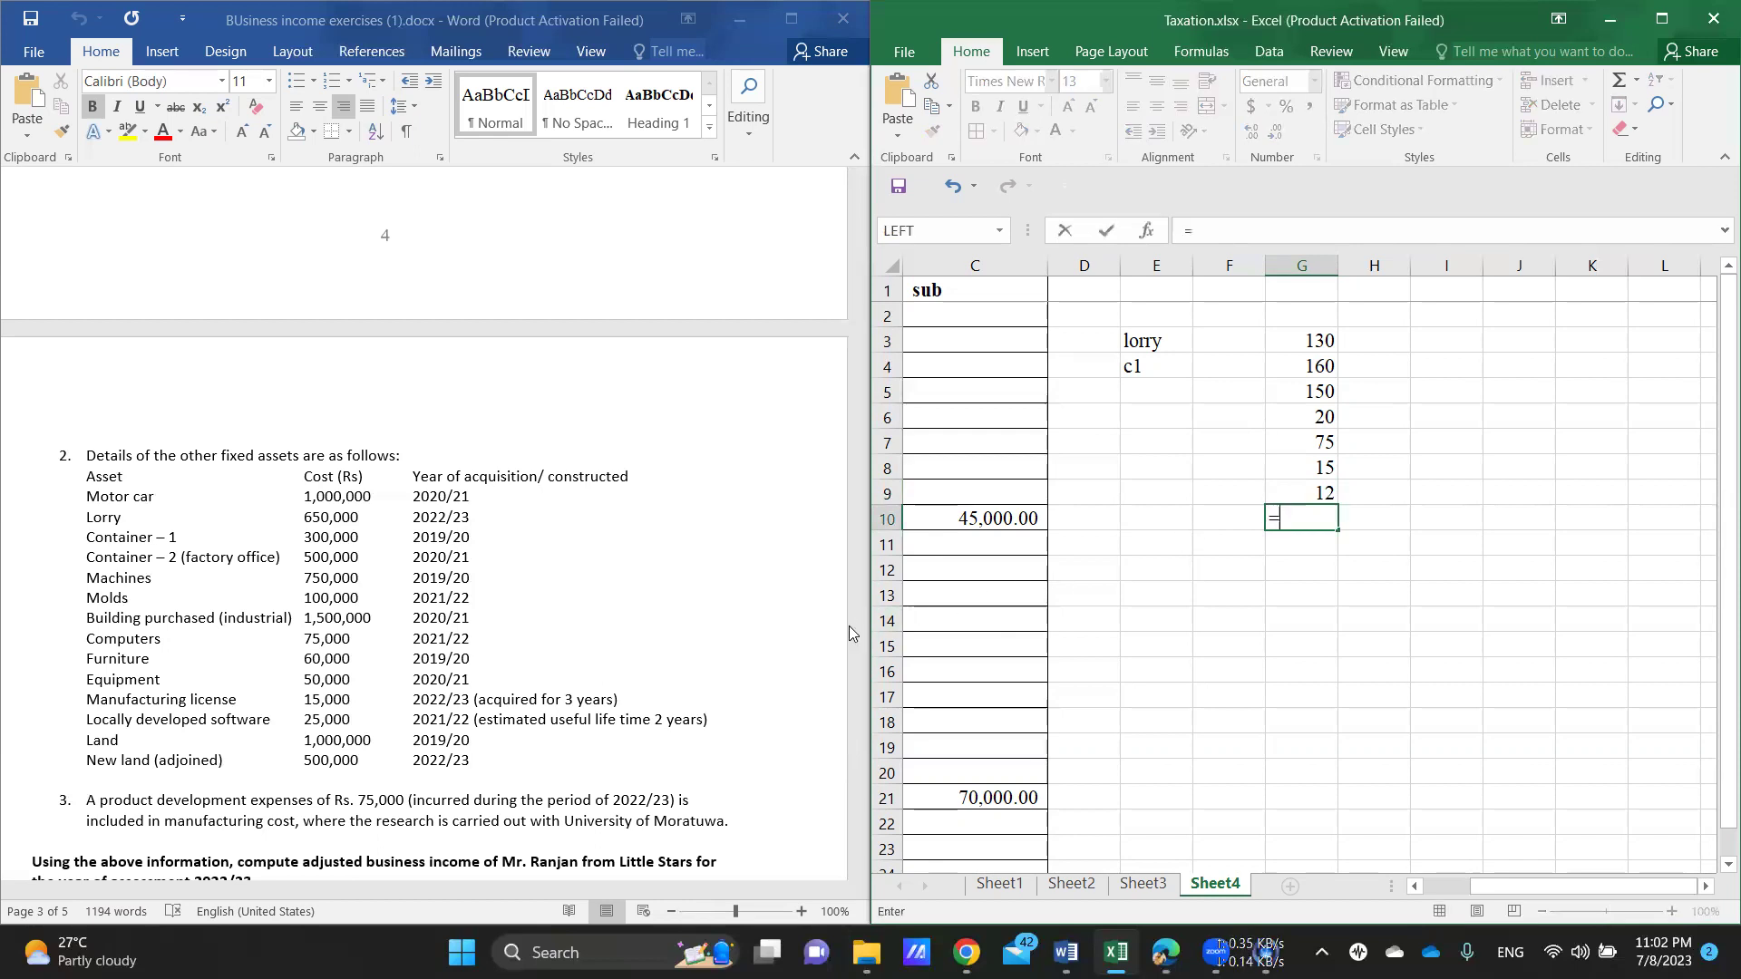
text(50/5)
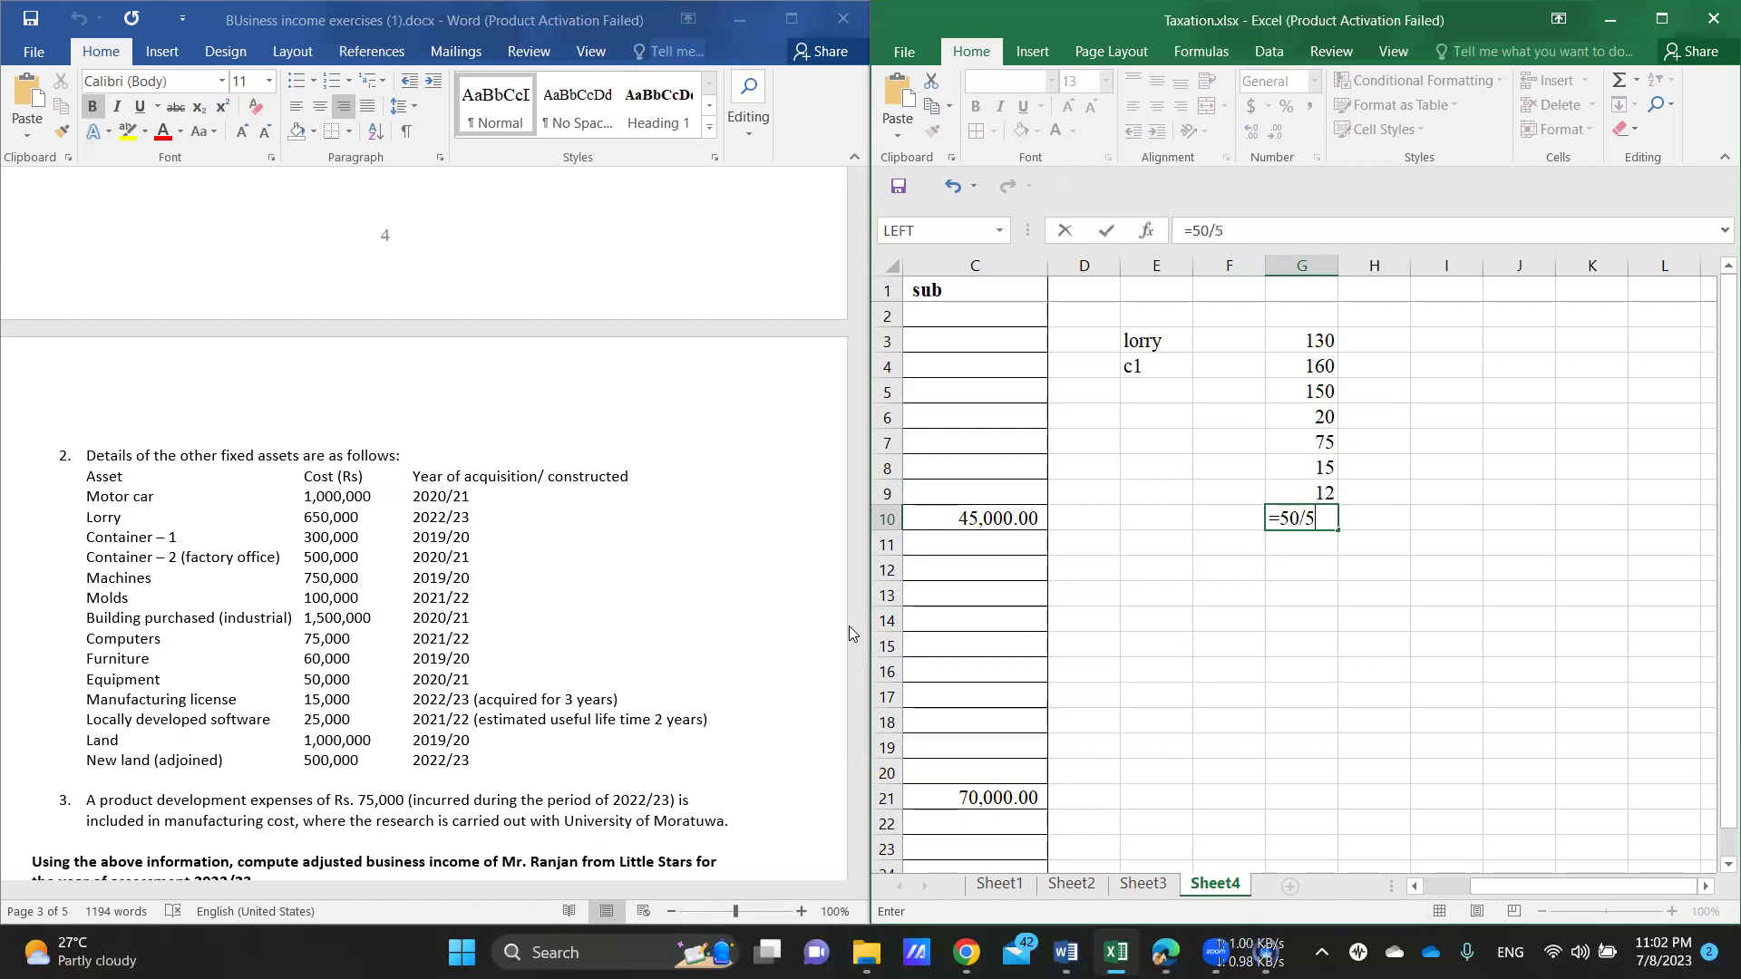
key(Return)
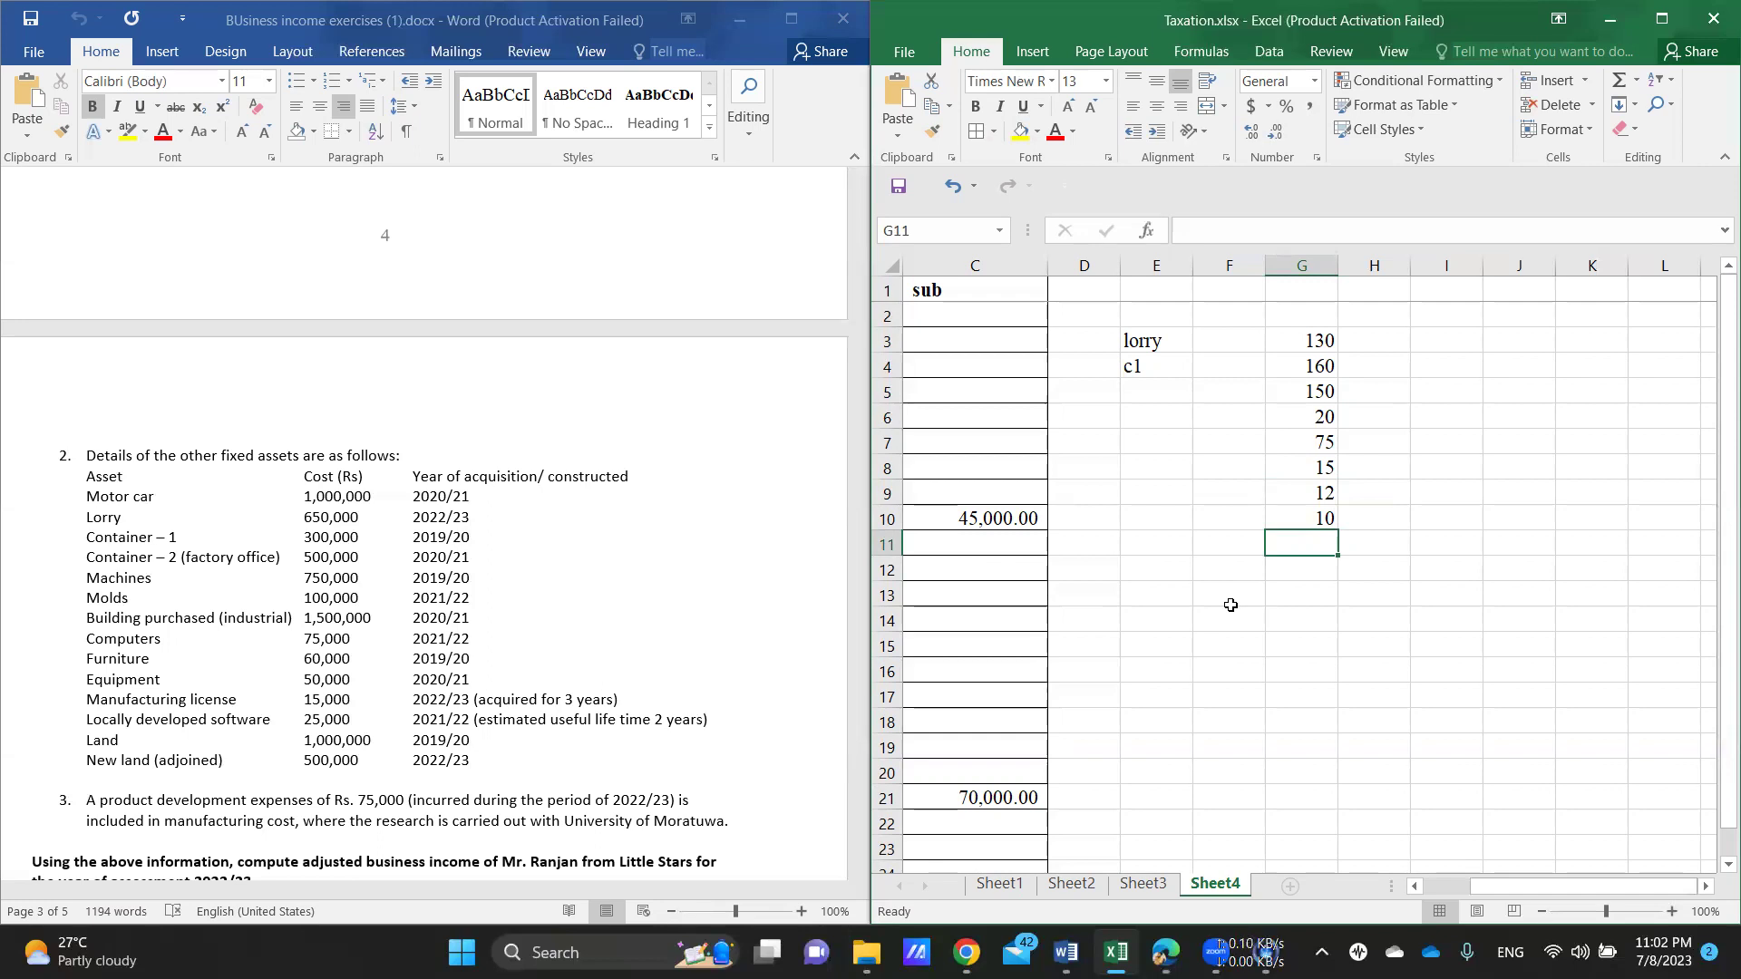
Step: Calculate the allowances for the manufacturing license in G11 with =15/3 and for the locally developed software in G12 with =25/2
text(15/)
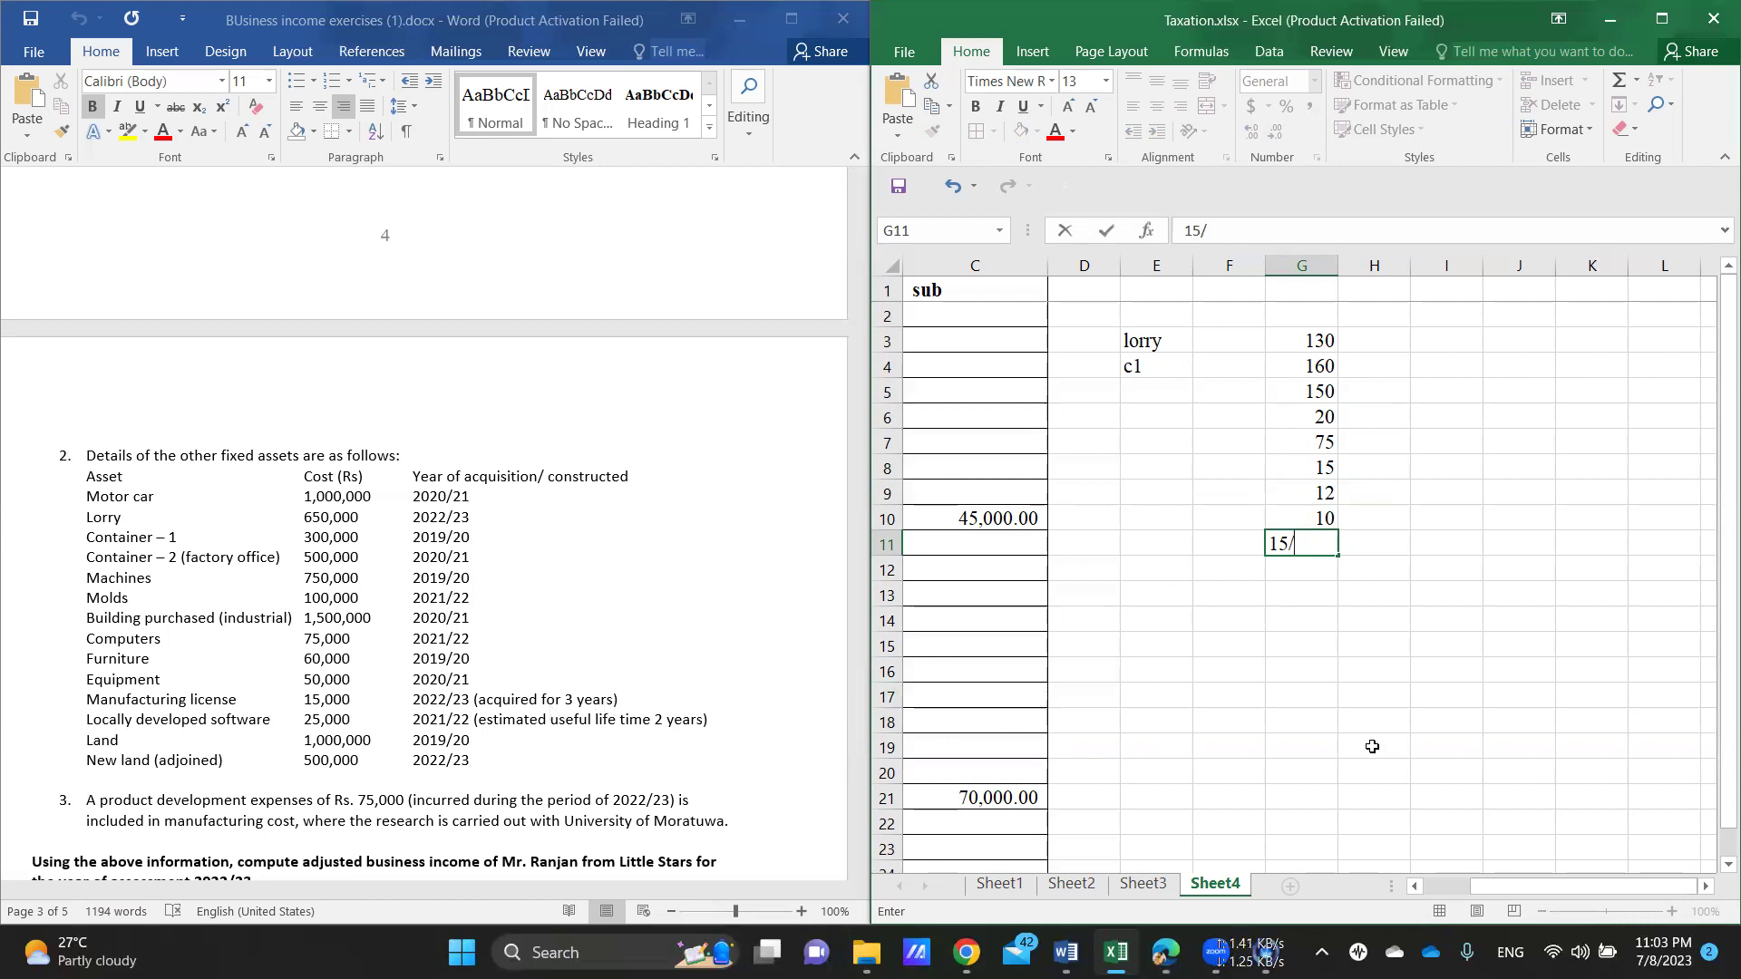
key(BackSpace)
key(BackSpace)
key(BackSpace)
text(=15)
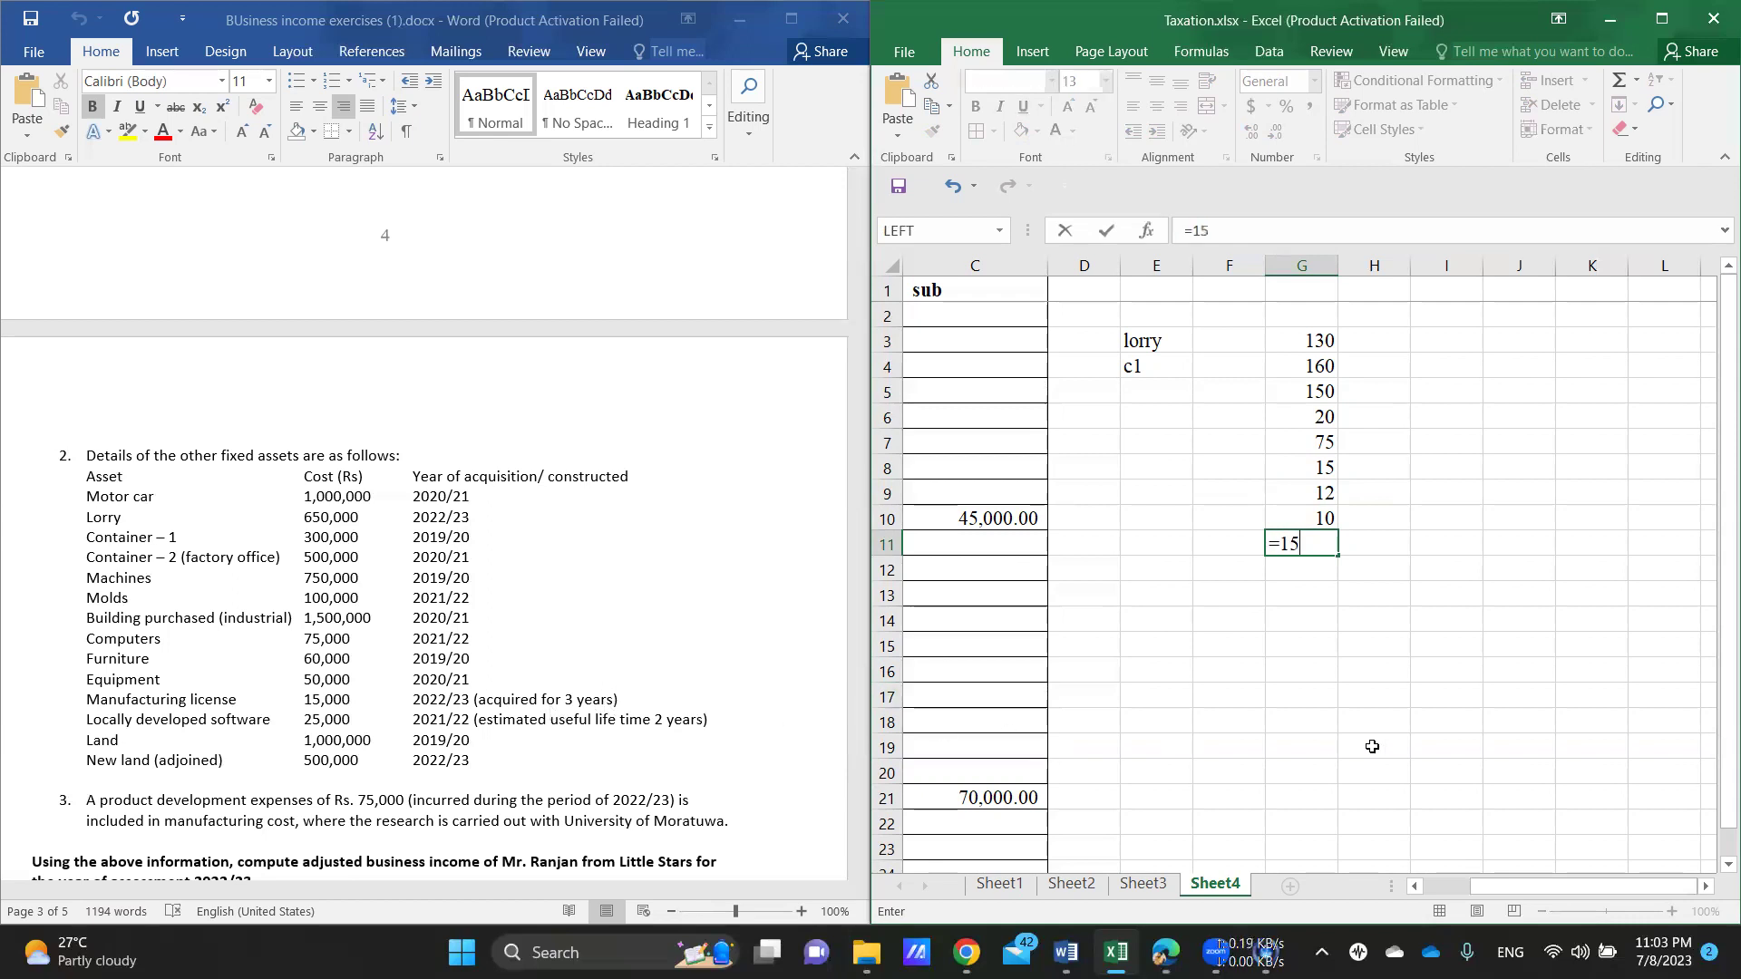
text(/3)
key(Return)
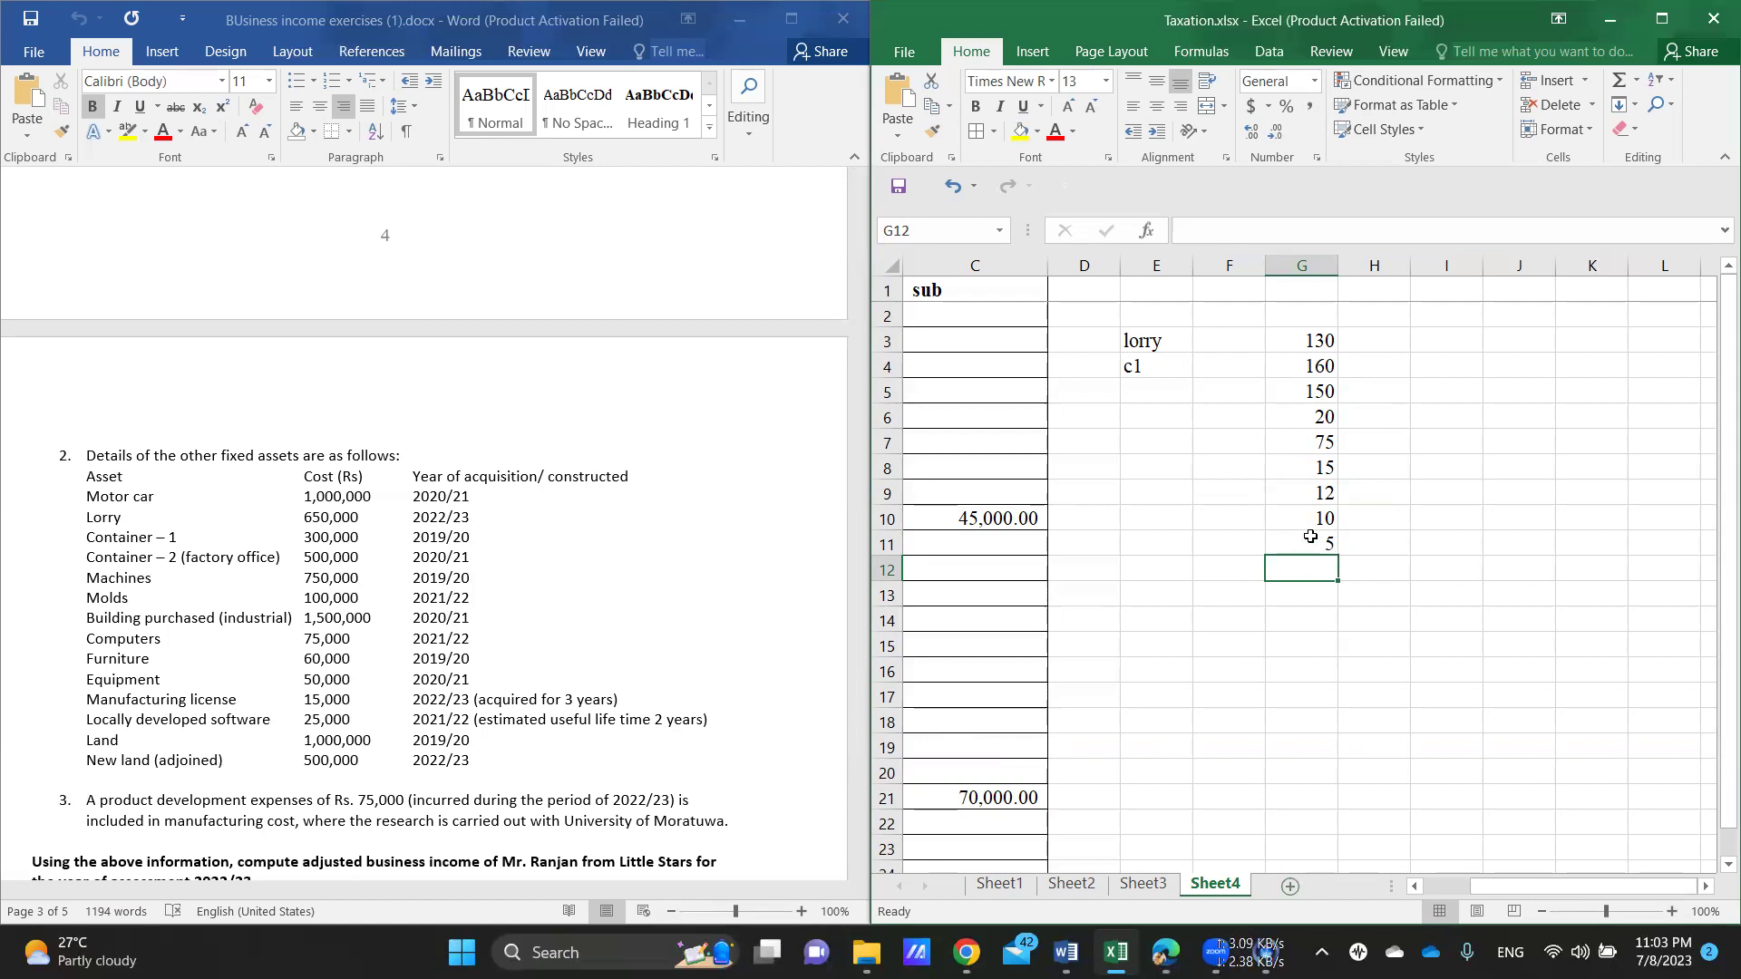
text(=25)
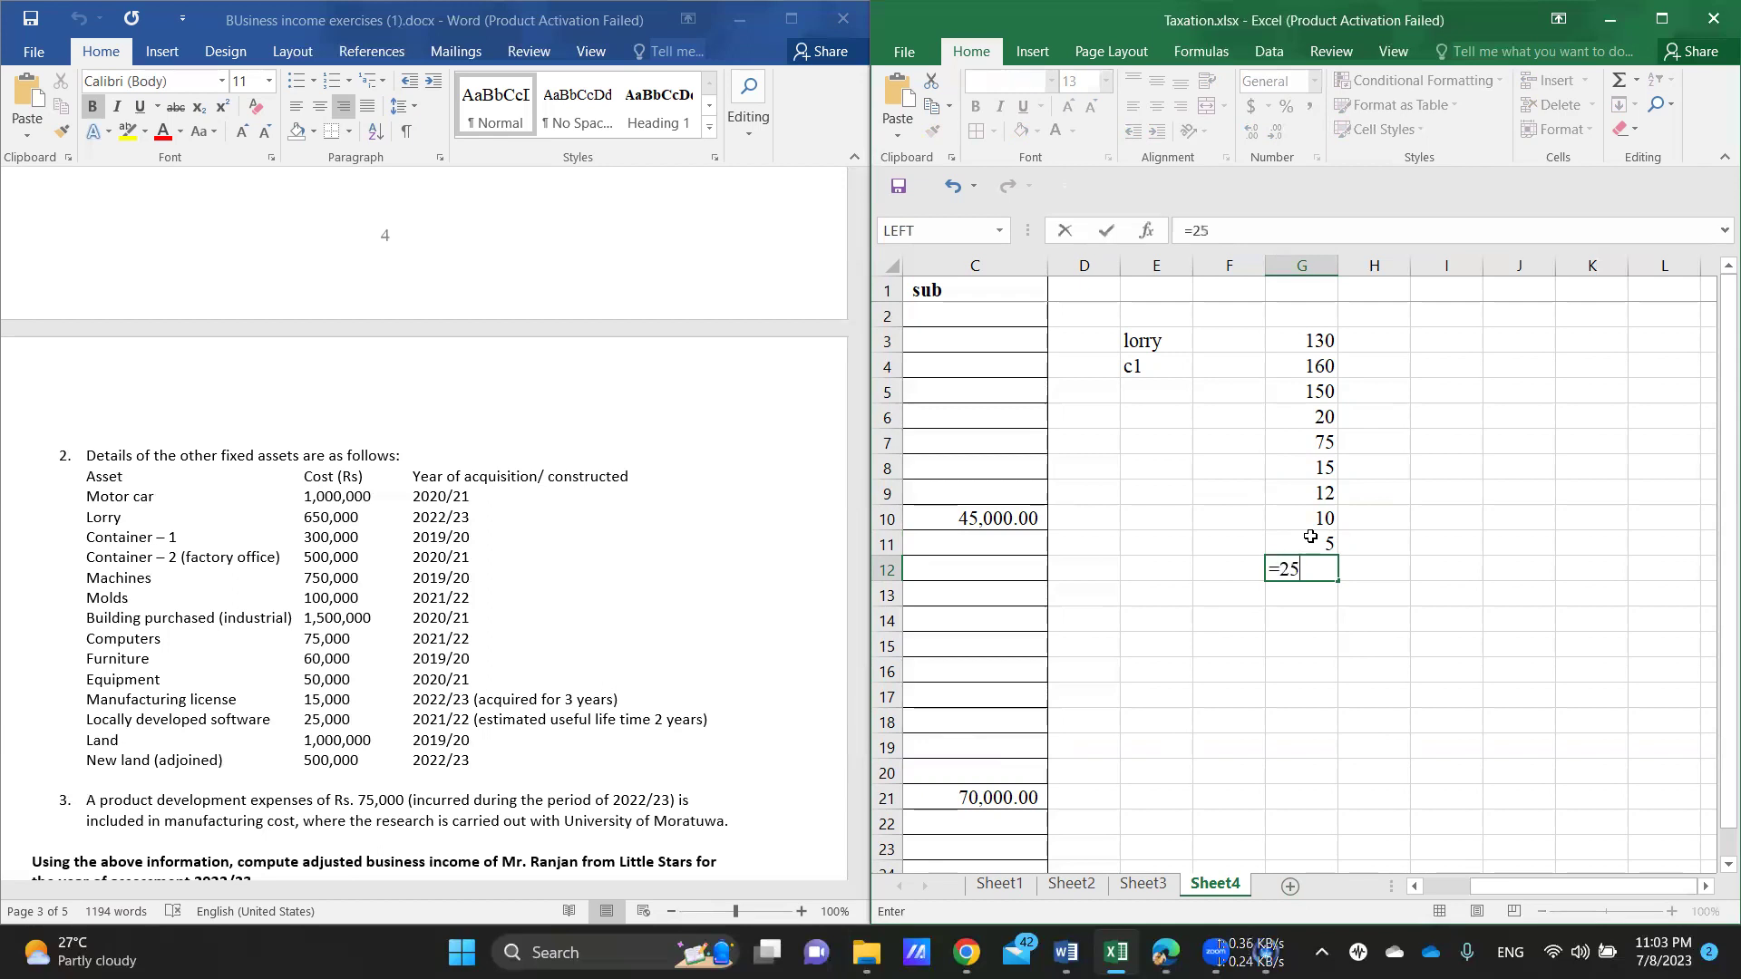
text(/2)
key(Return)
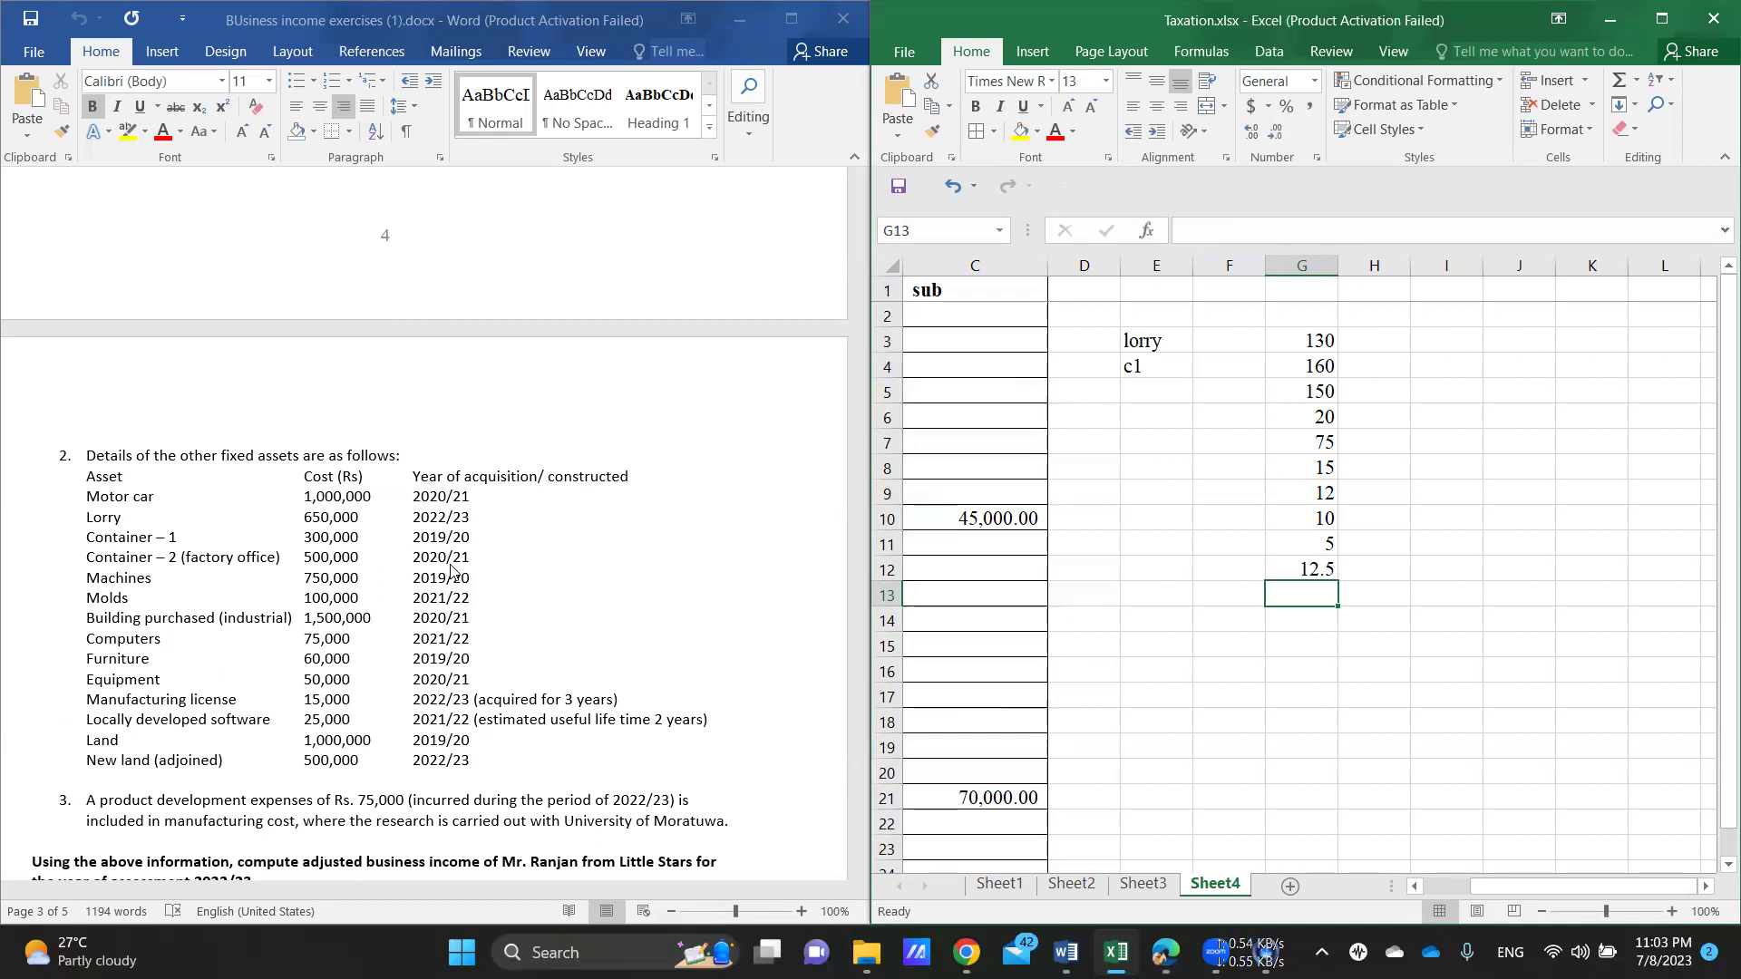
Step: Review the Note 4 items on the machine sale, the other fixed assets and the product development expenses
scroll(451, 569, down, 4)
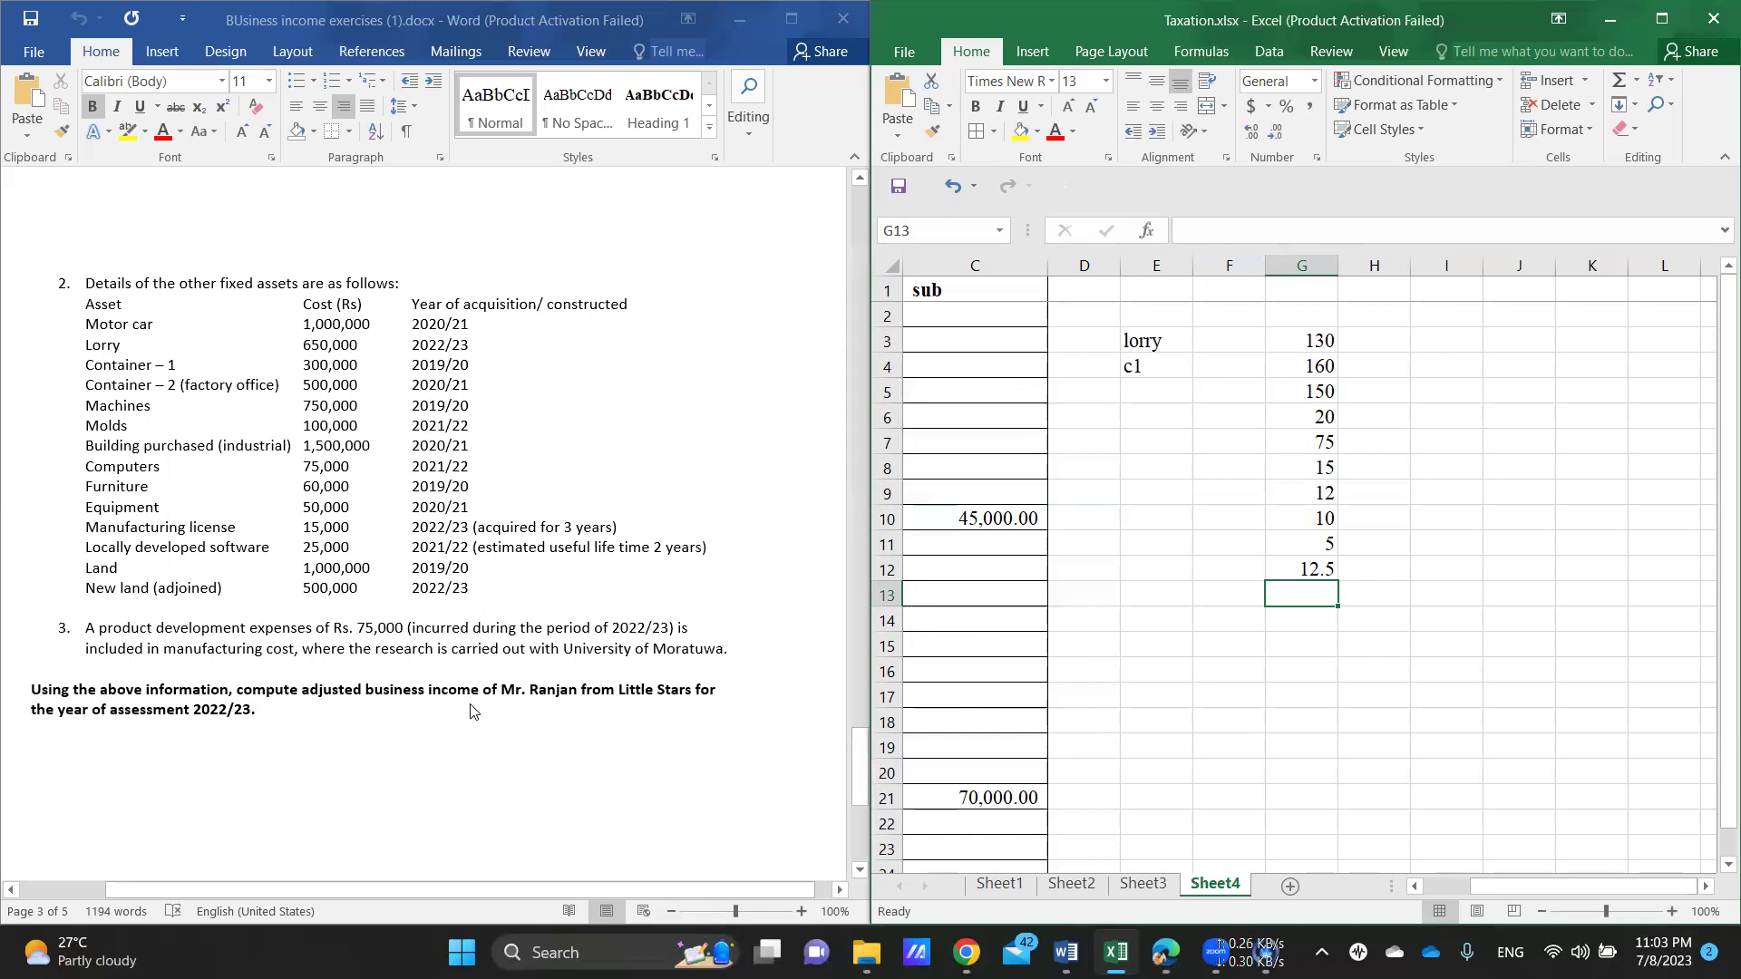
scroll(476, 510, up, 10)
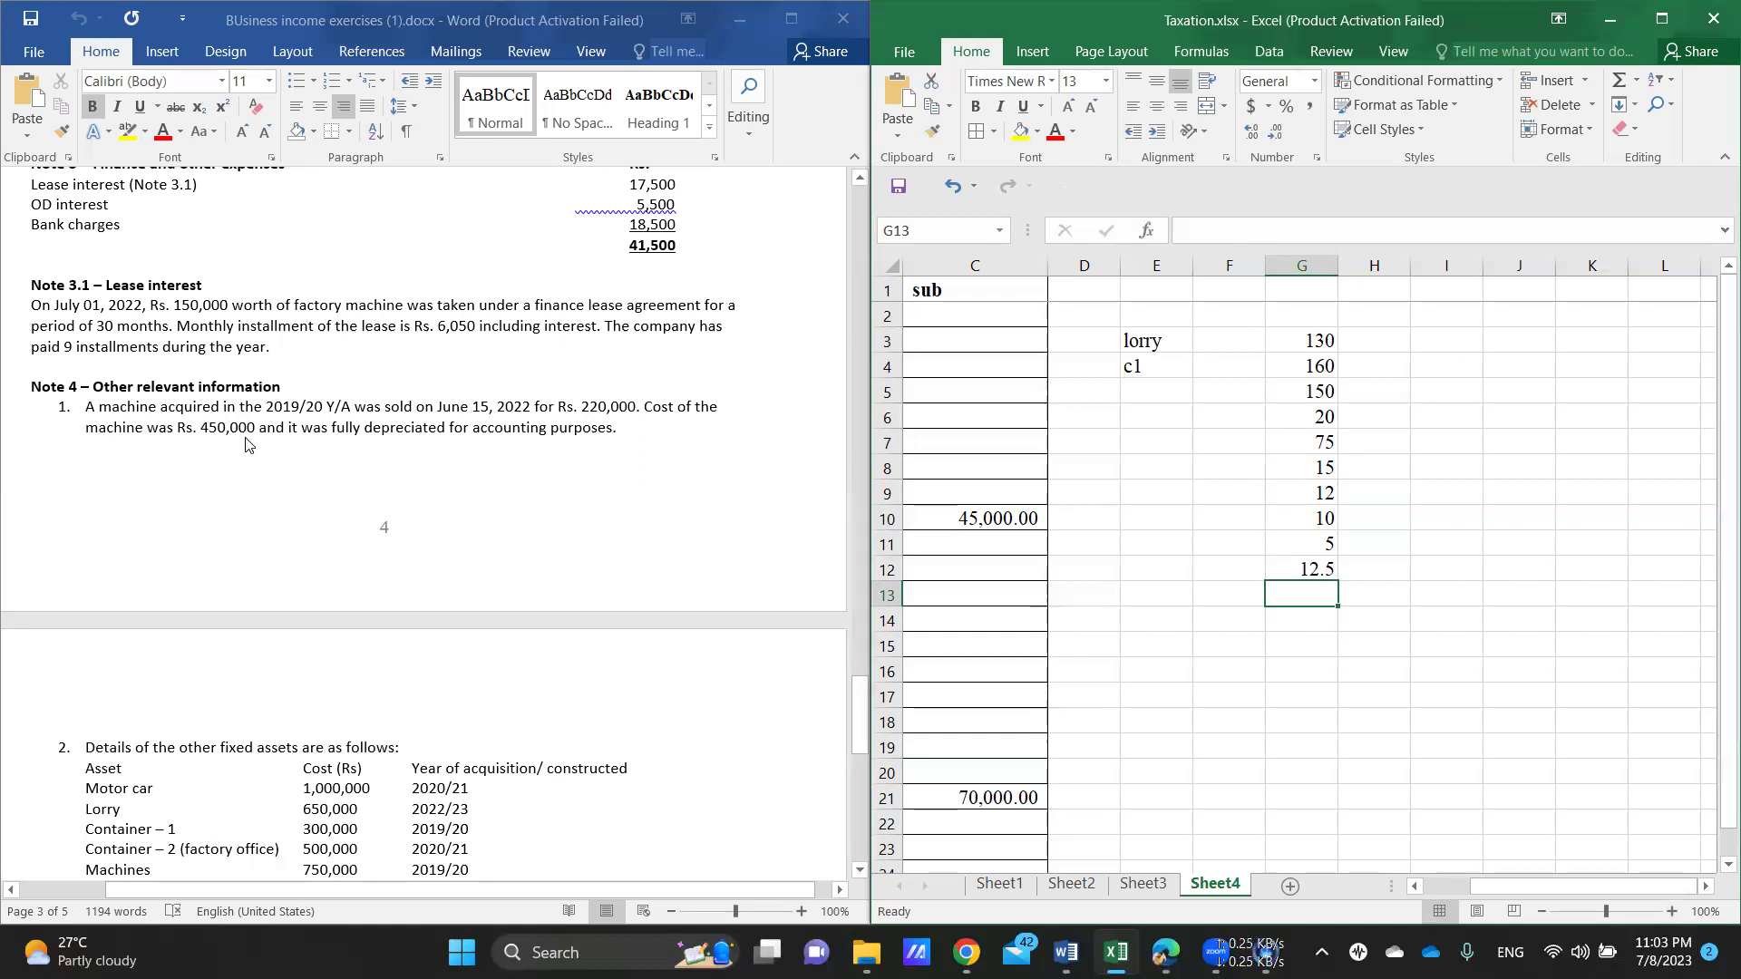
scroll(248, 440, down, 3)
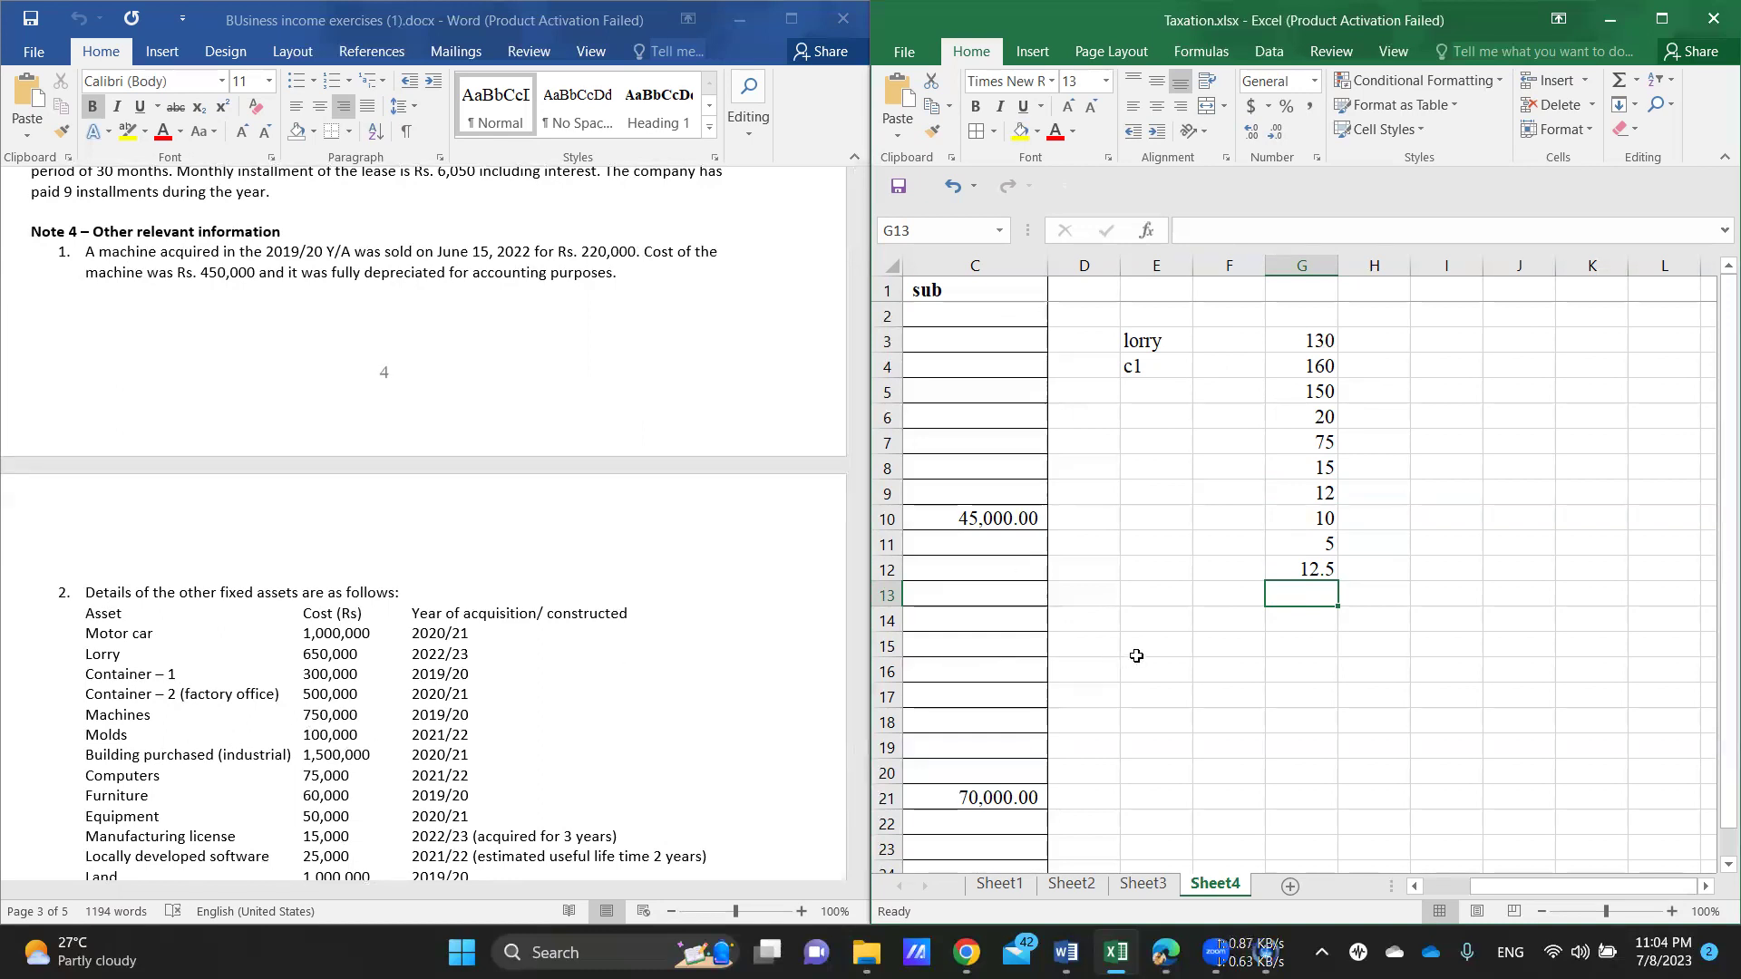
Step: Correct the machines' allowance formula in G5 to =300/5
click(1313, 386)
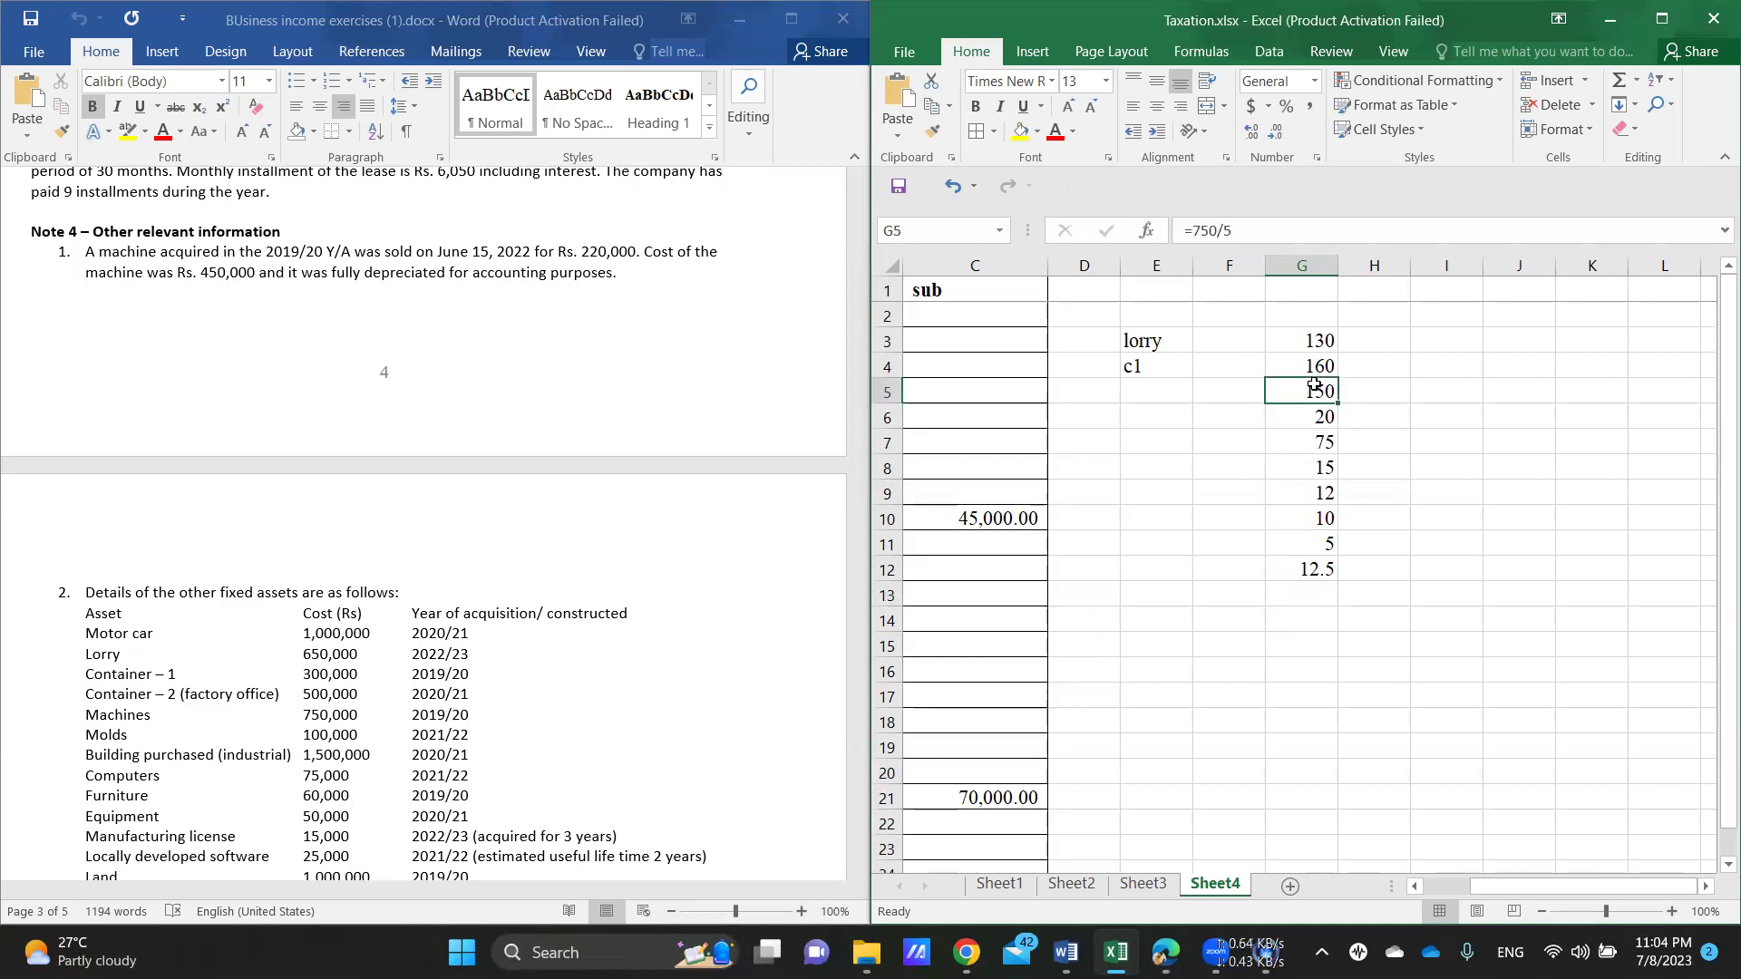
click(1216, 230)
key(BackSpace)
key(BackSpace)
key(BackSpace)
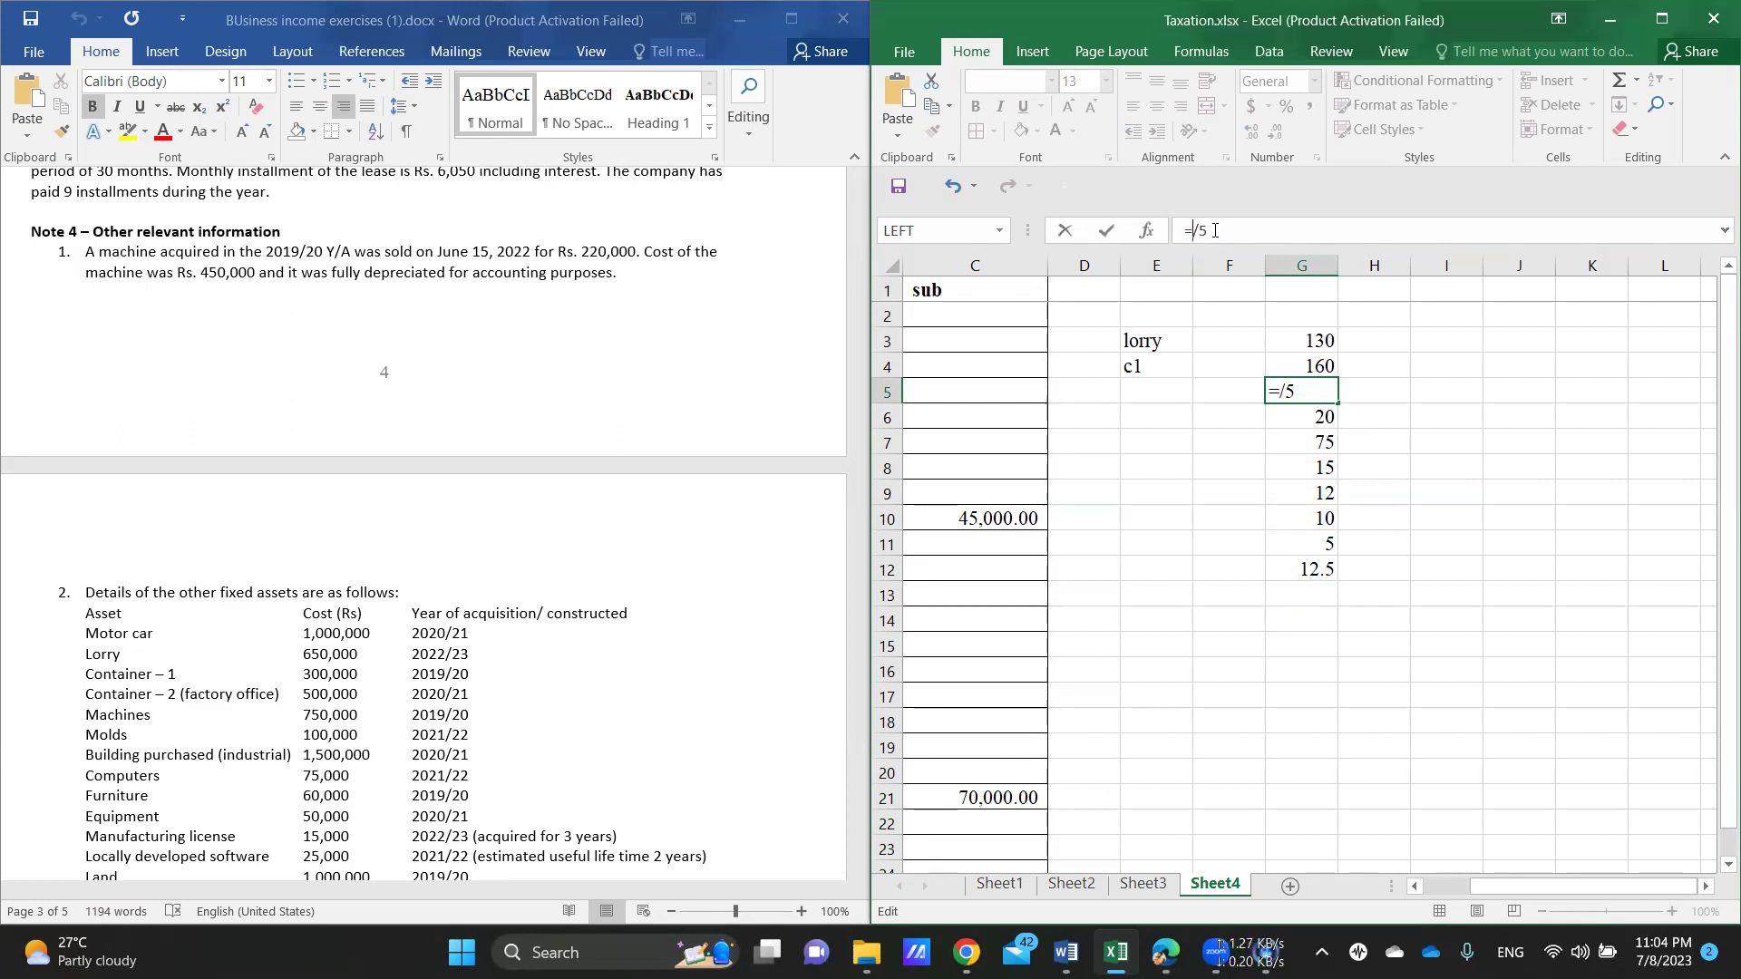
text(300)
key(Return)
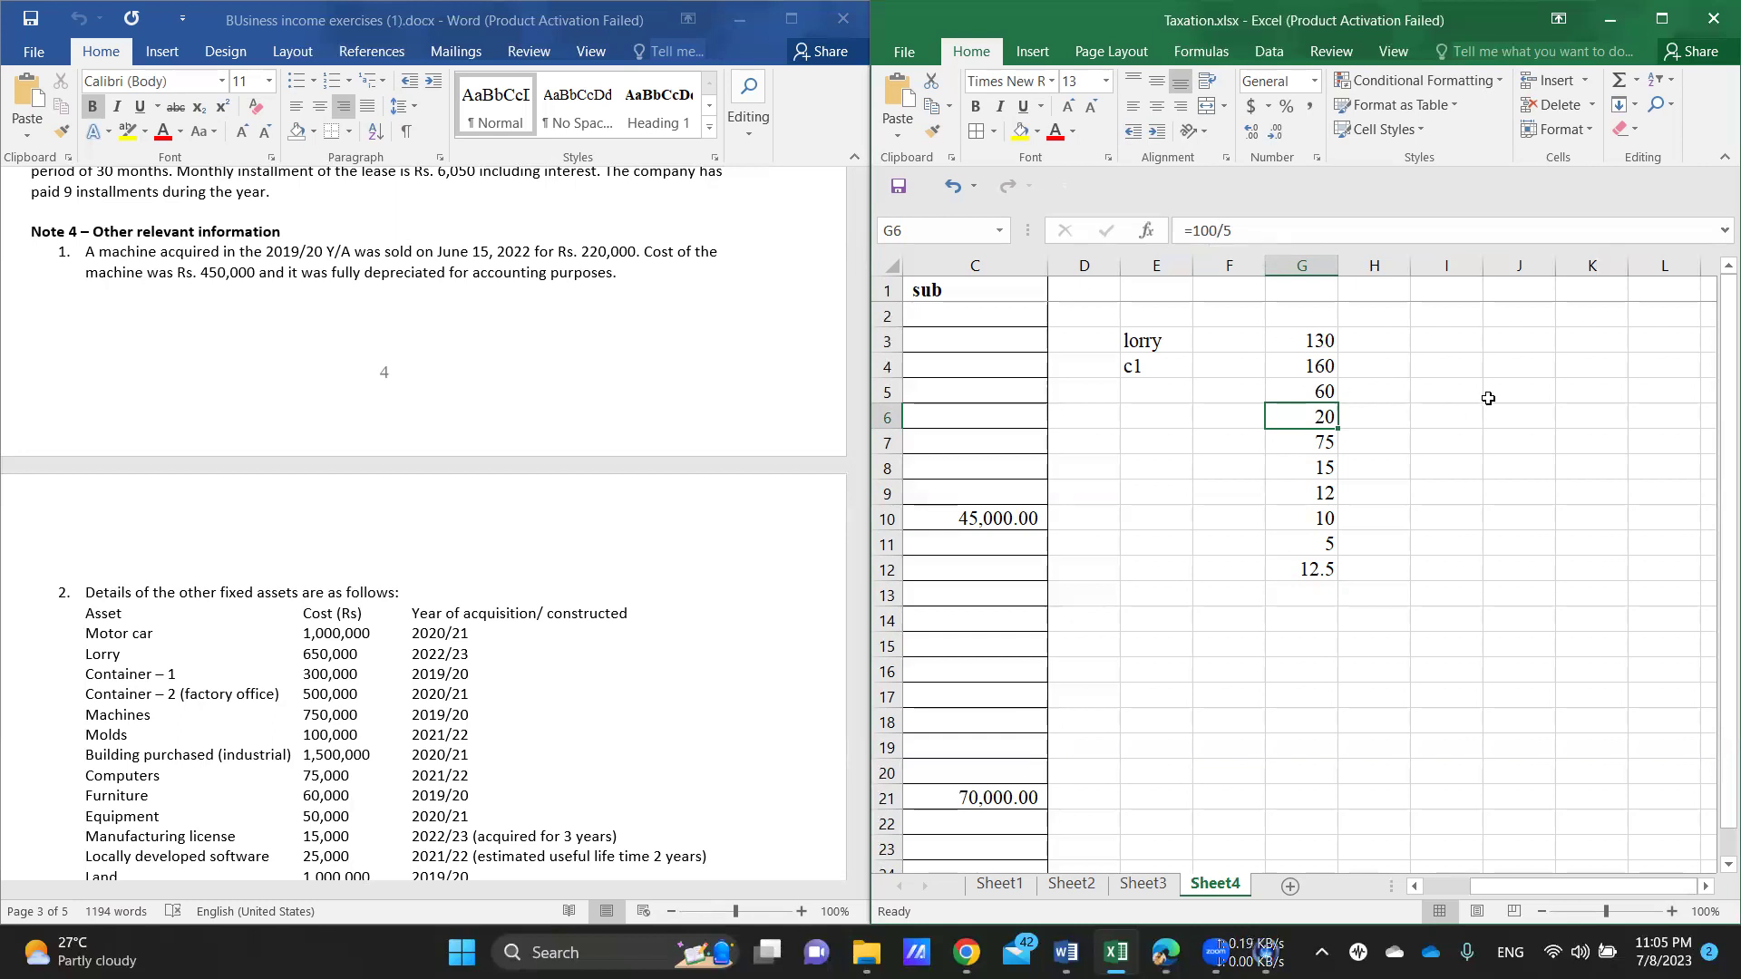
Step: Calculate the allowance for the leased factory machine from Note 3.1 in G13 with =150/5
click(1140, 672)
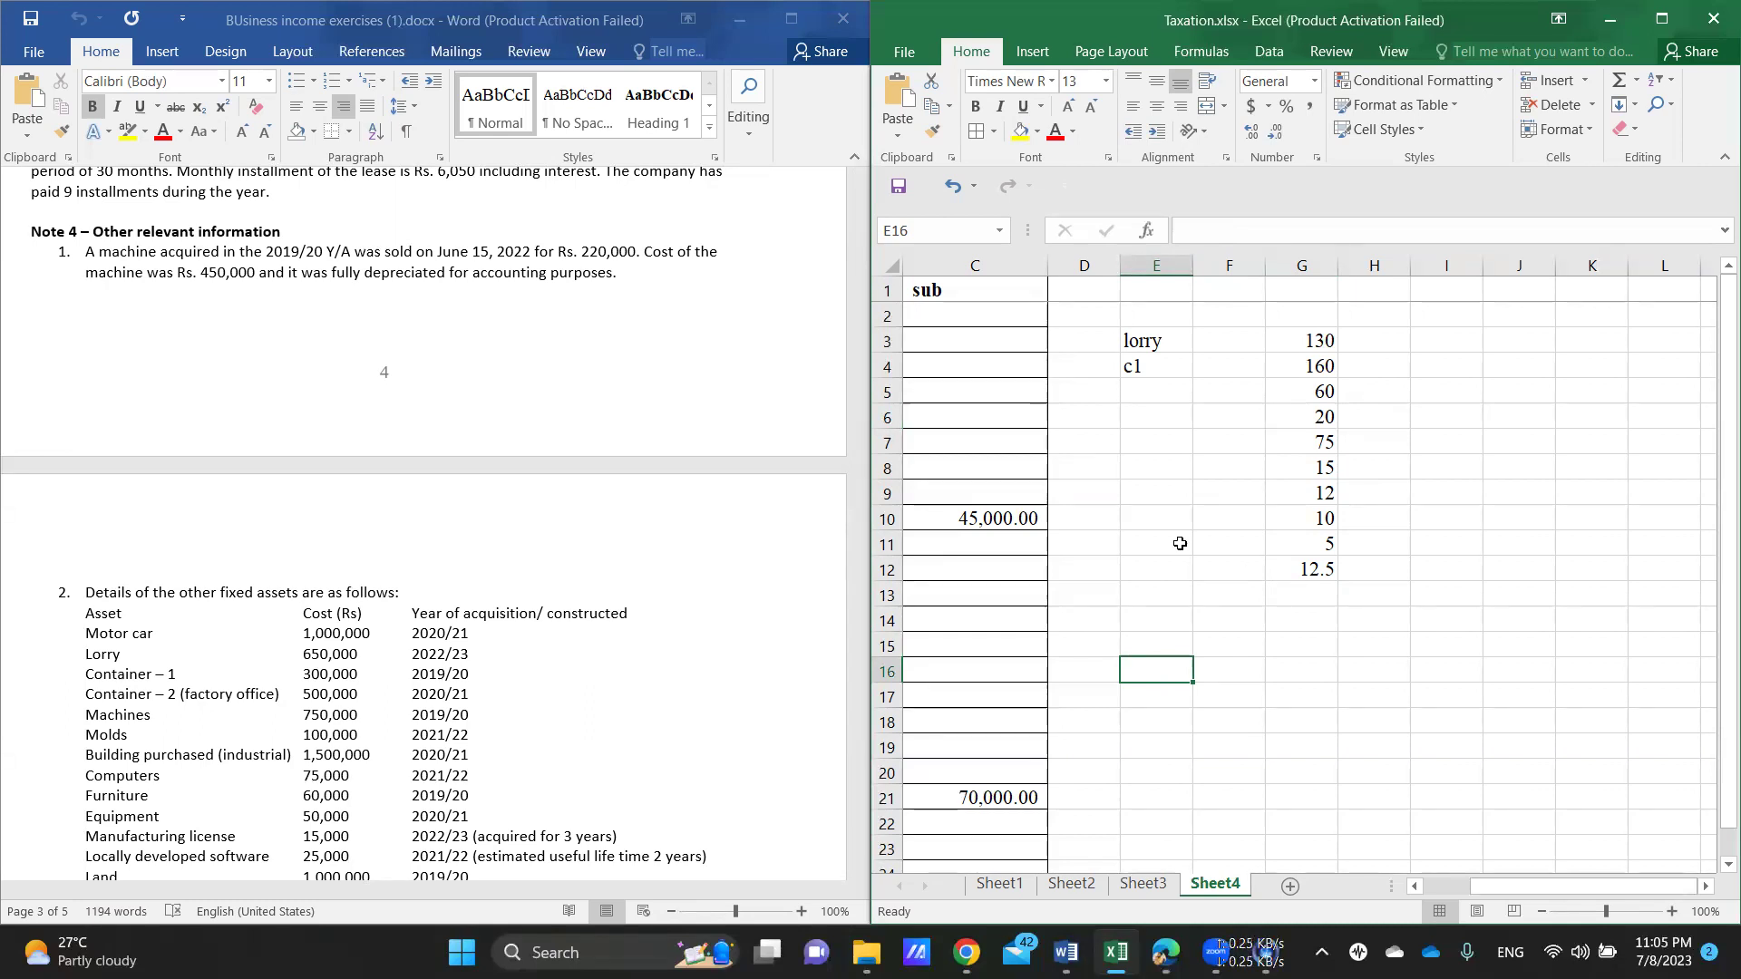
scroll(563, 359, up, 3)
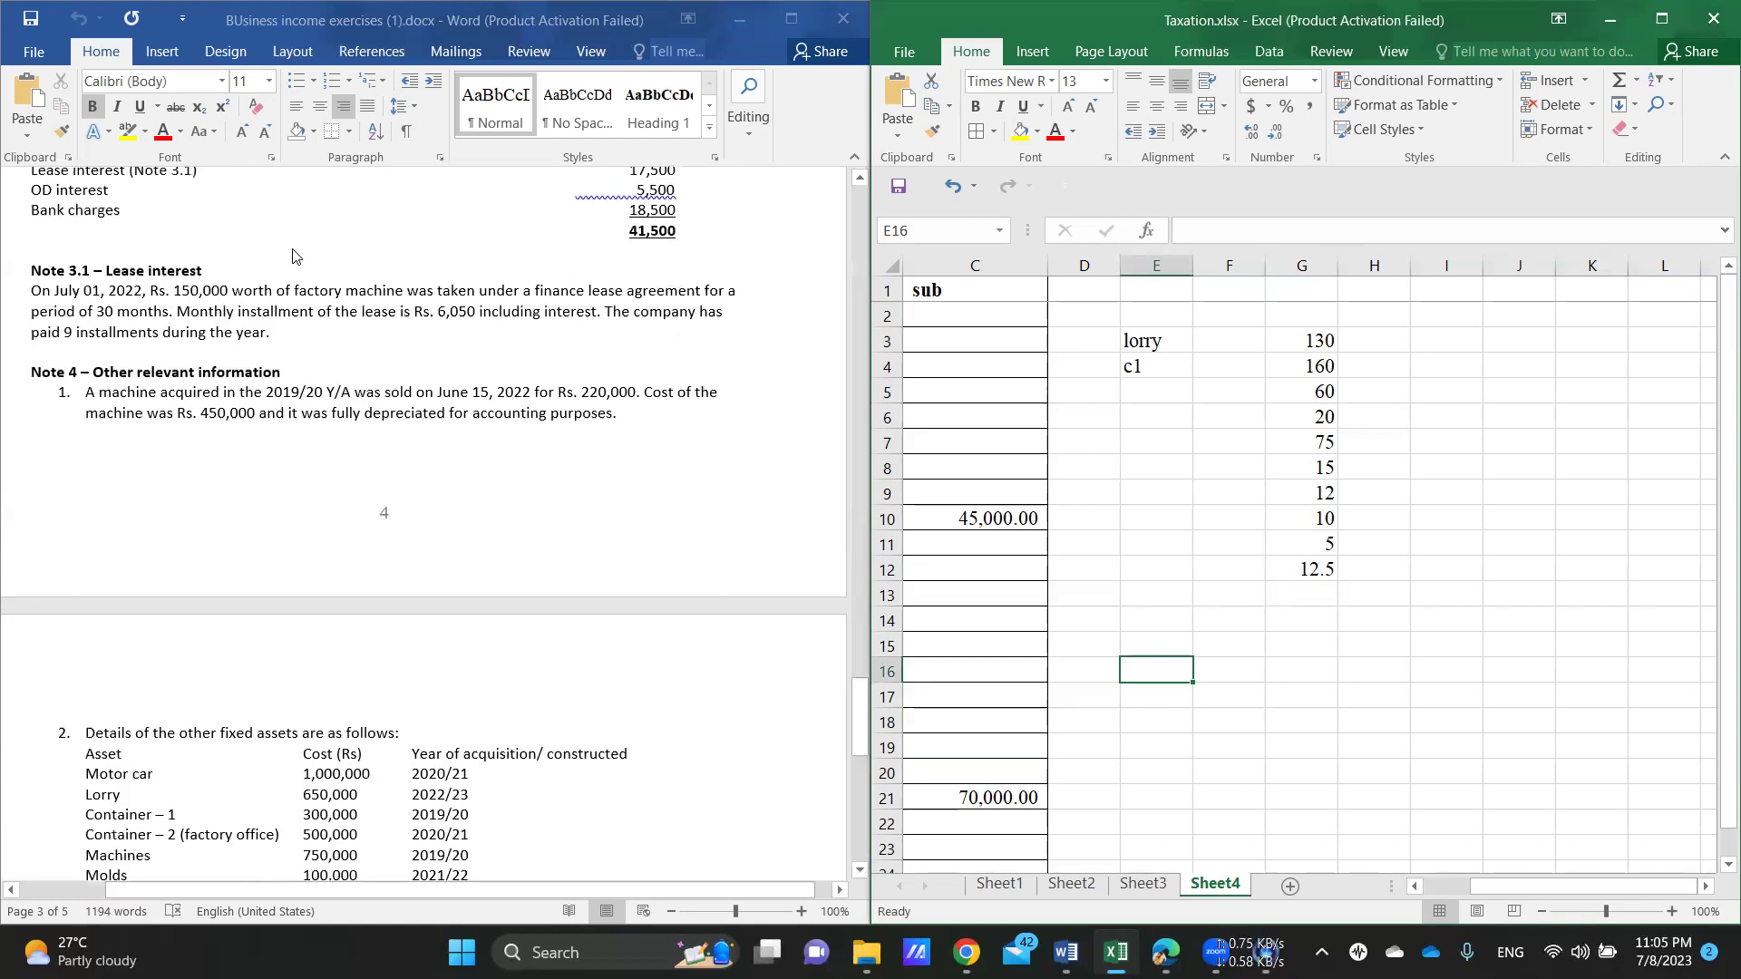
click(1302, 590)
text(=150)
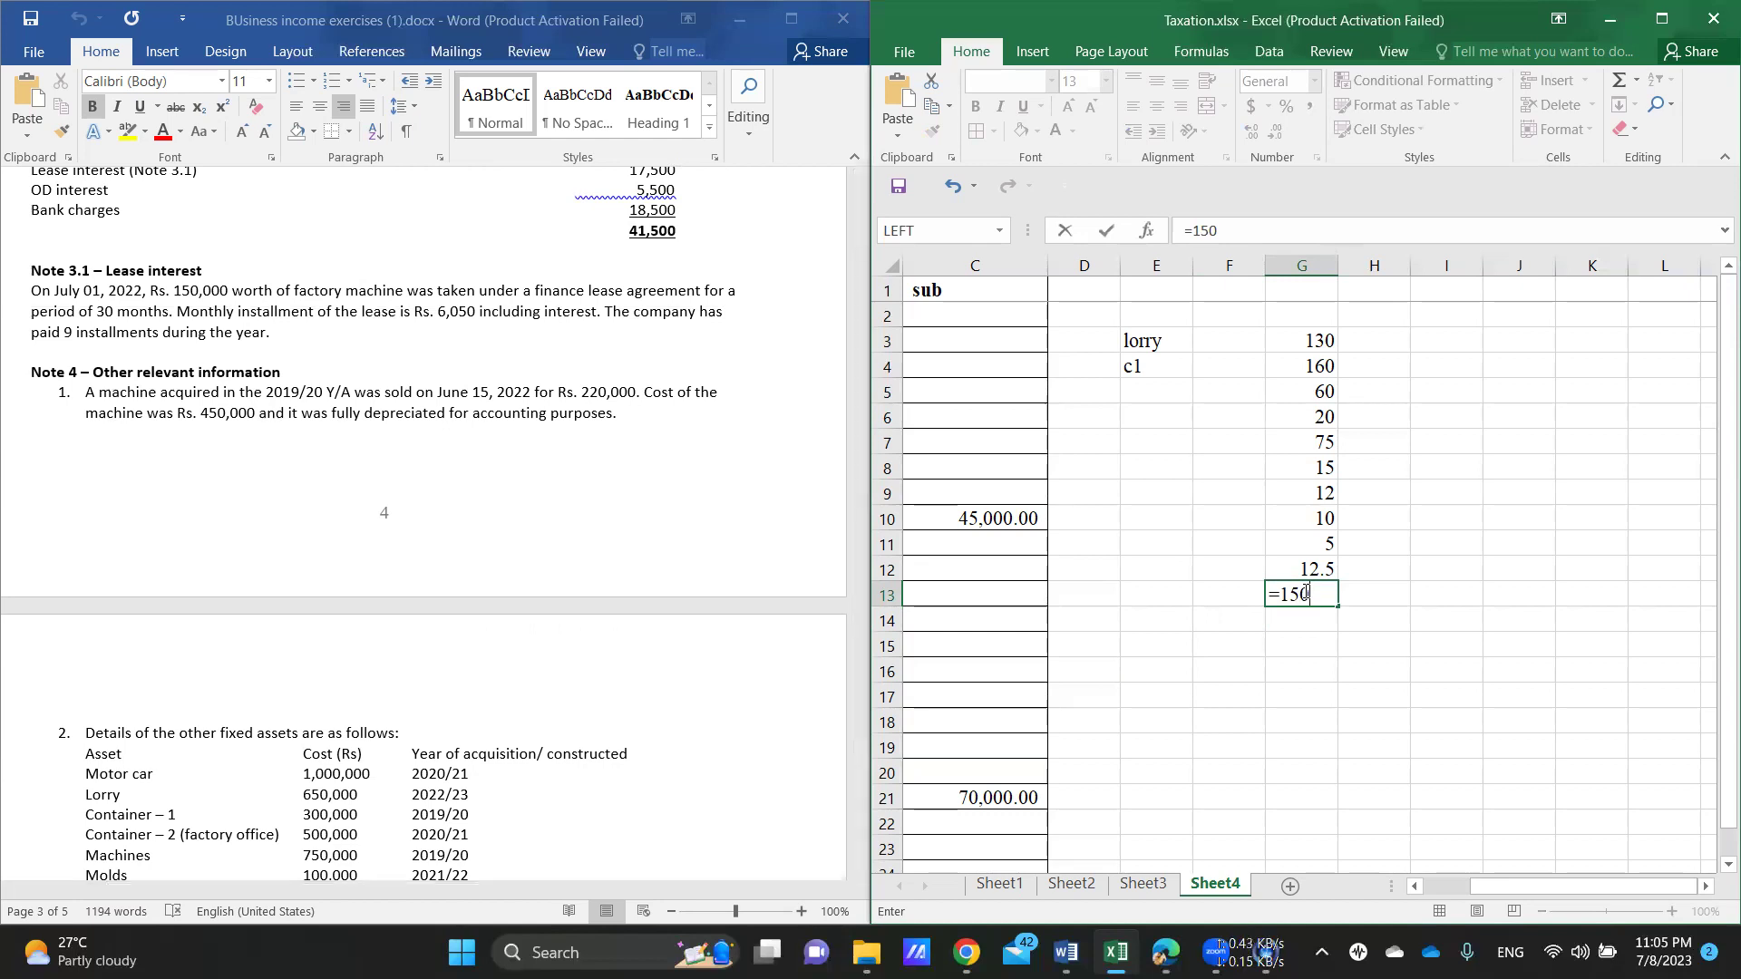
text(/5)
key(Return)
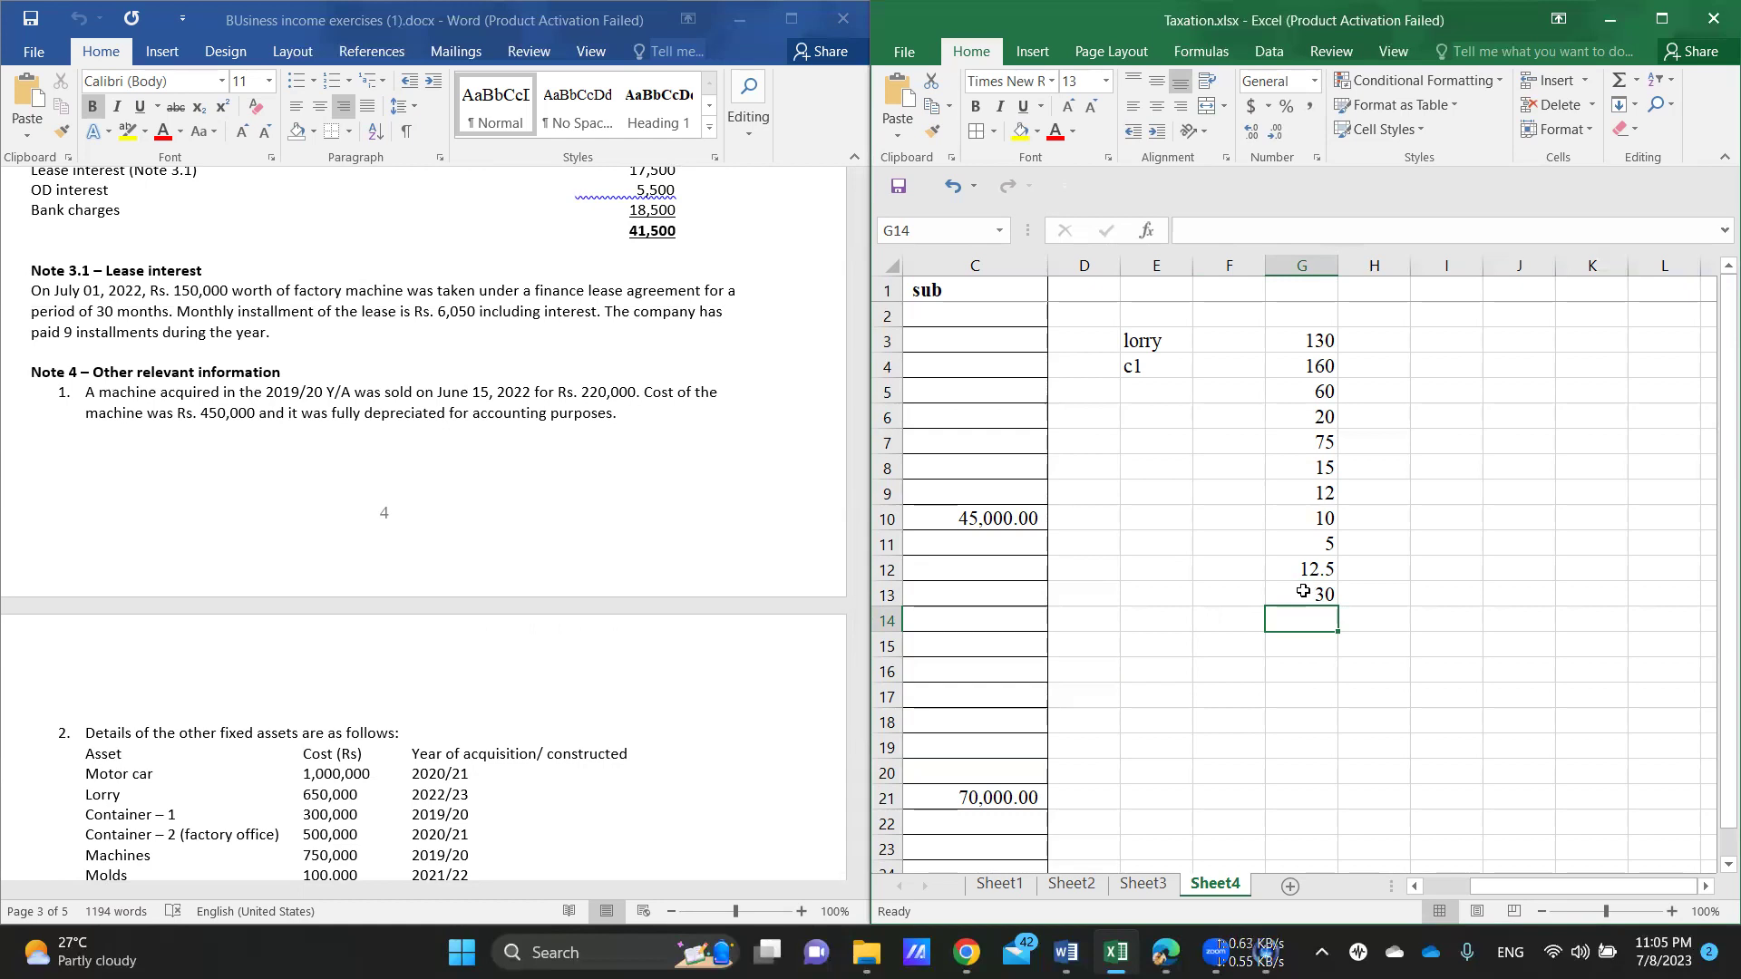
Step: Total the capital allowances in G14 by summing G3:G13
text(=)
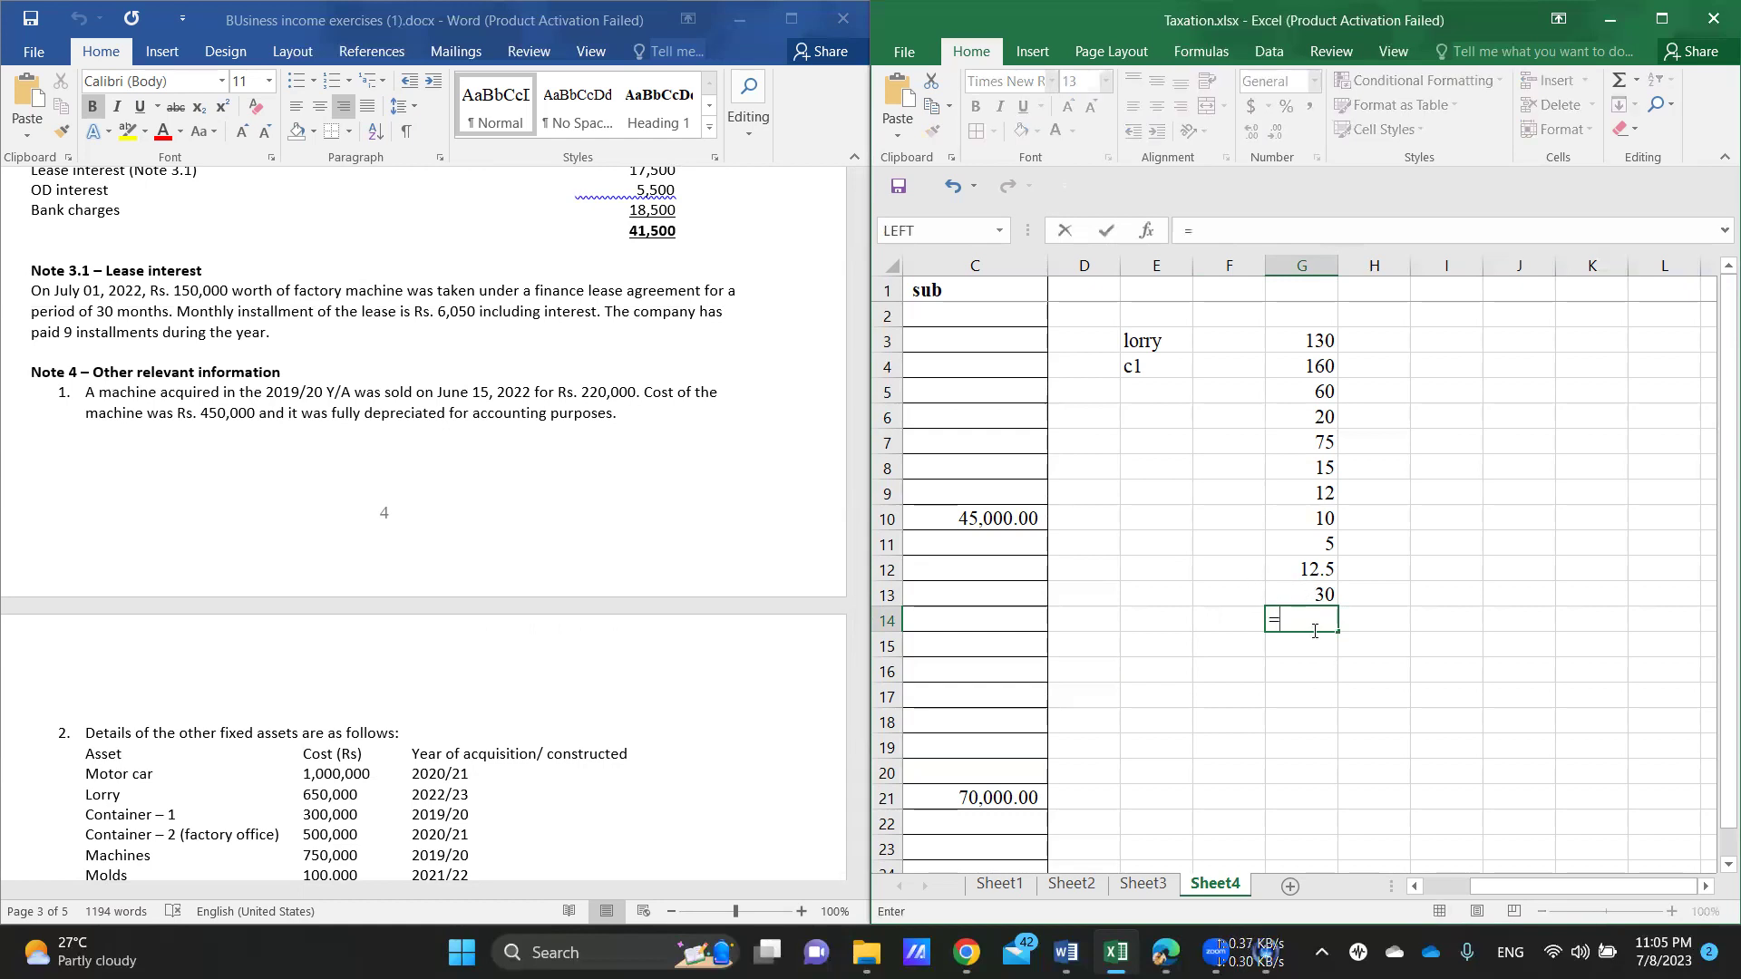
text(s)
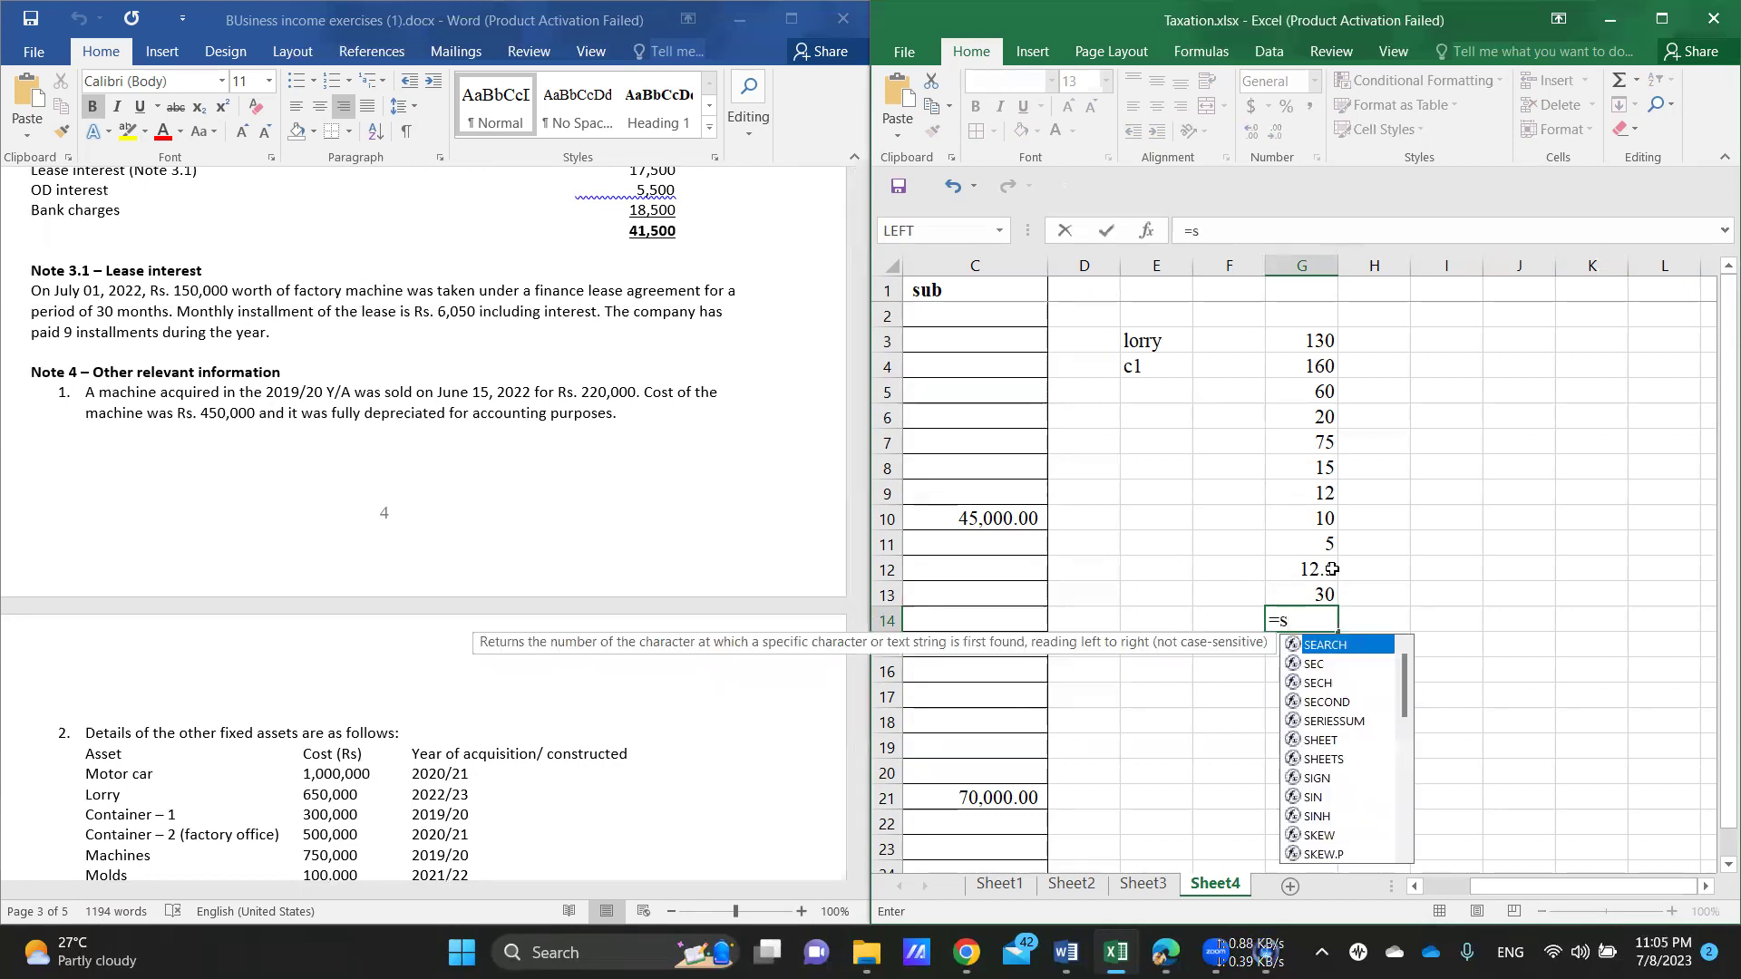
text(um)
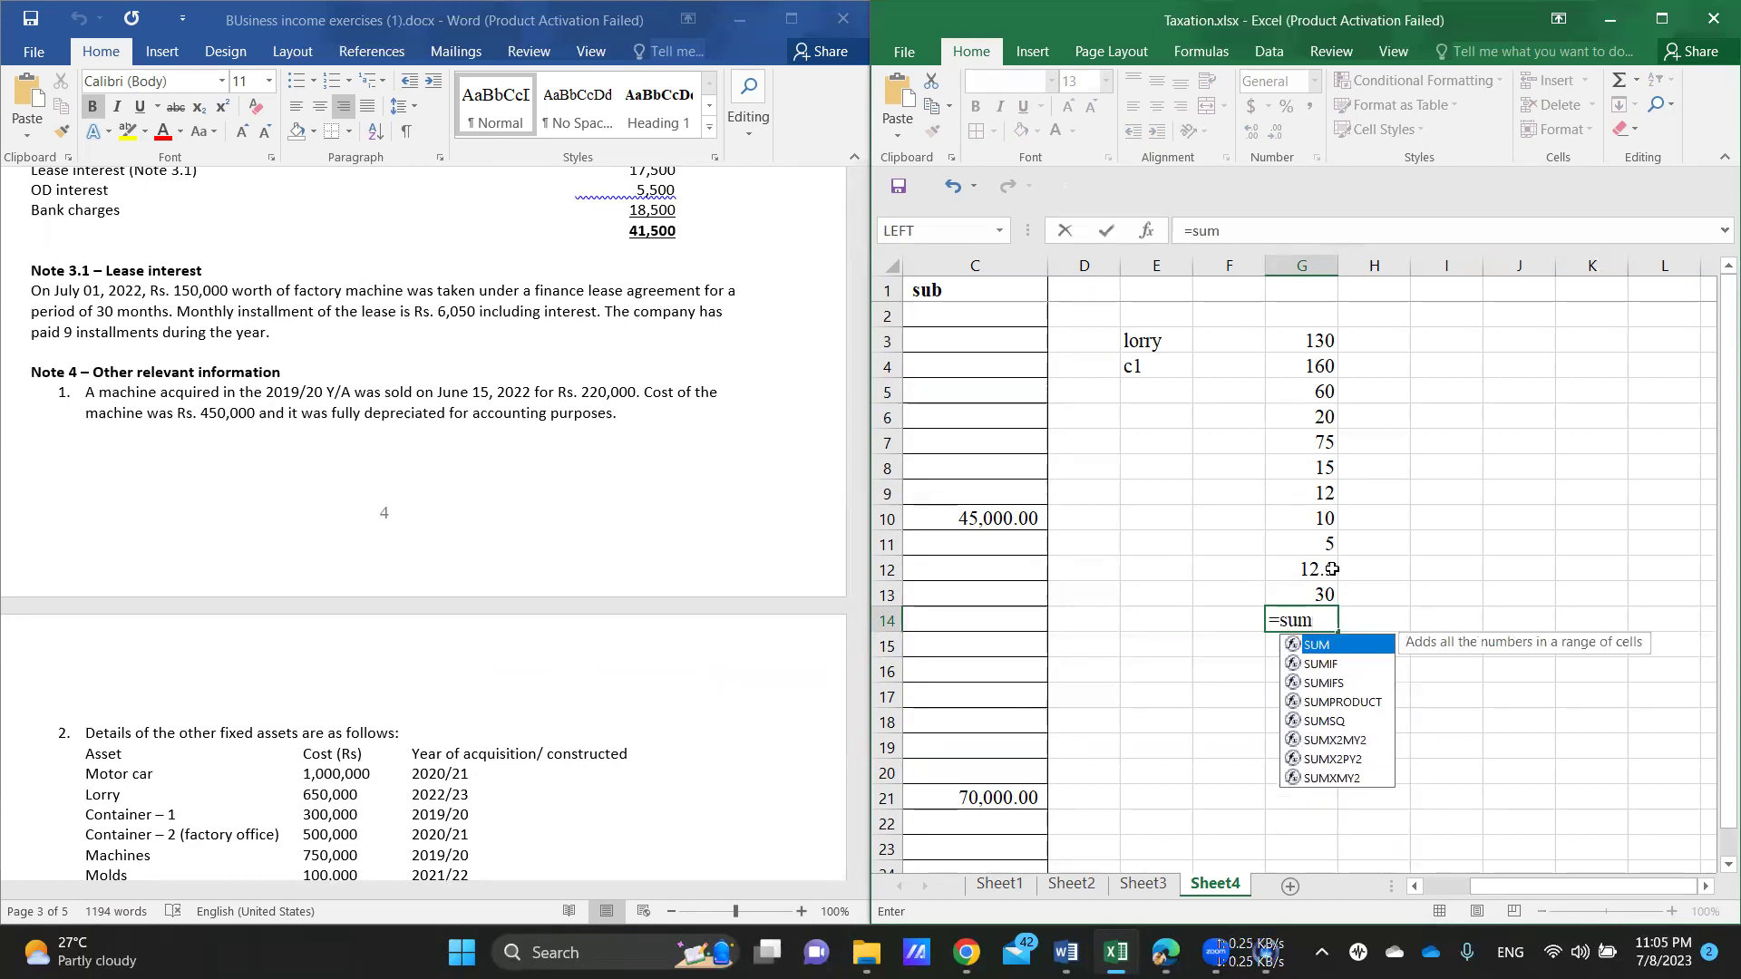
text(()
drag(1309, 339, 1281, 589)
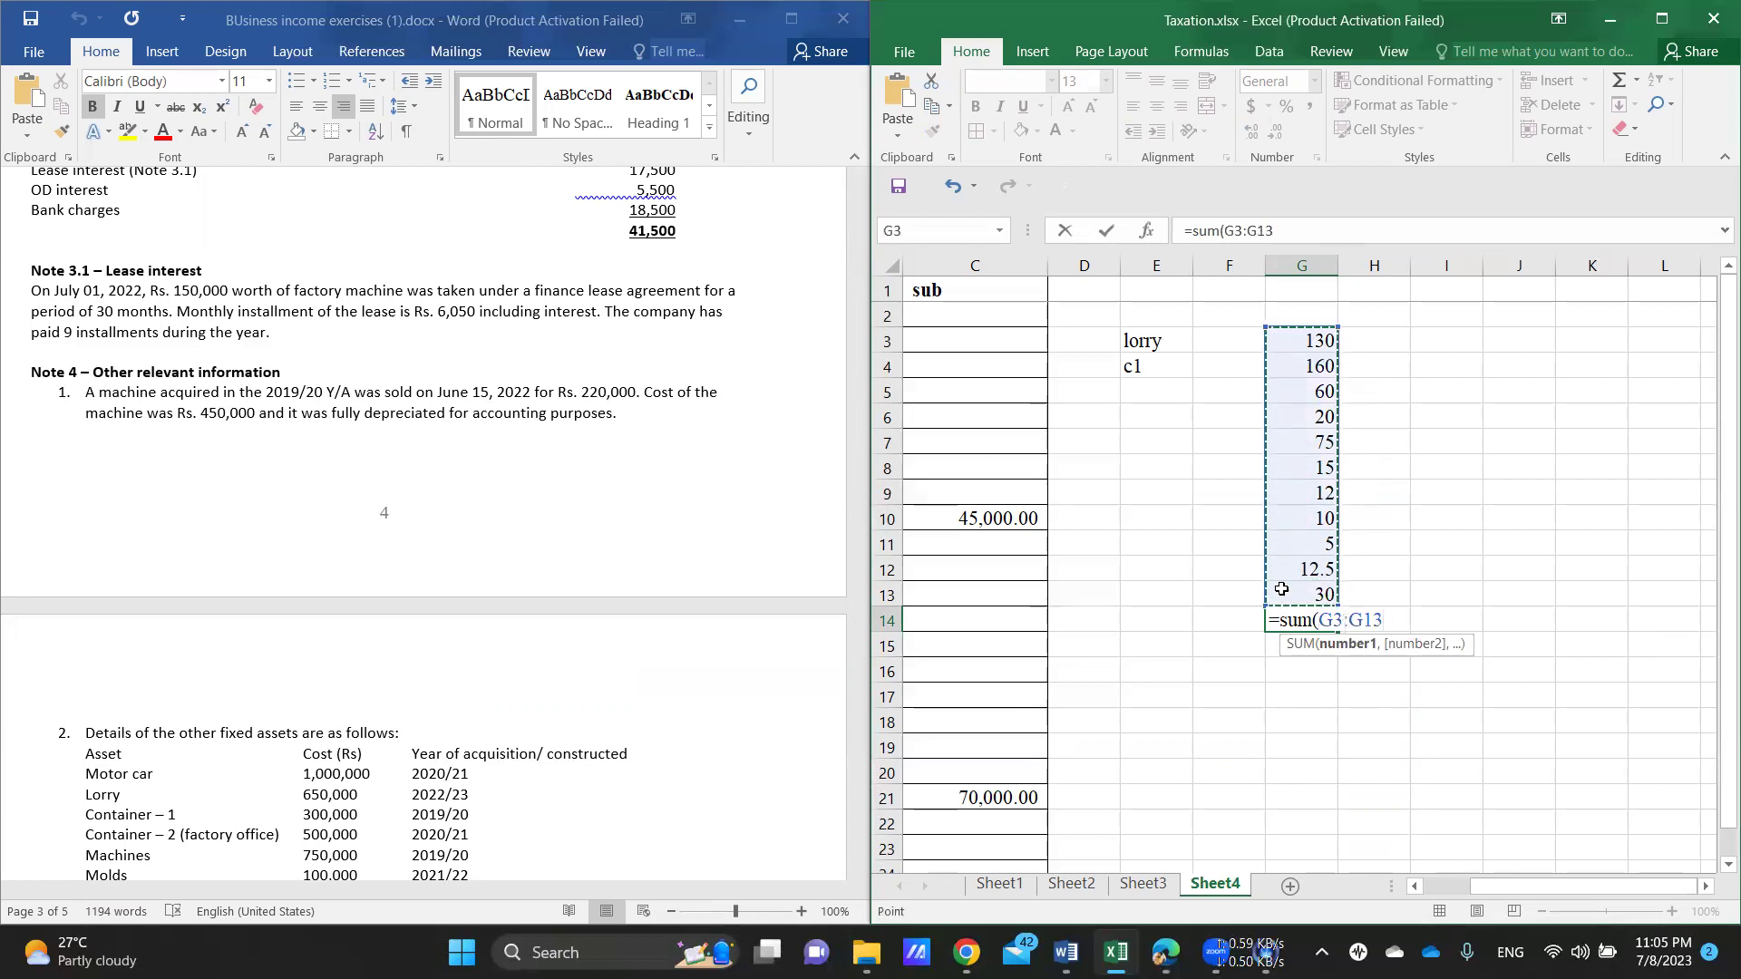
key(Return)
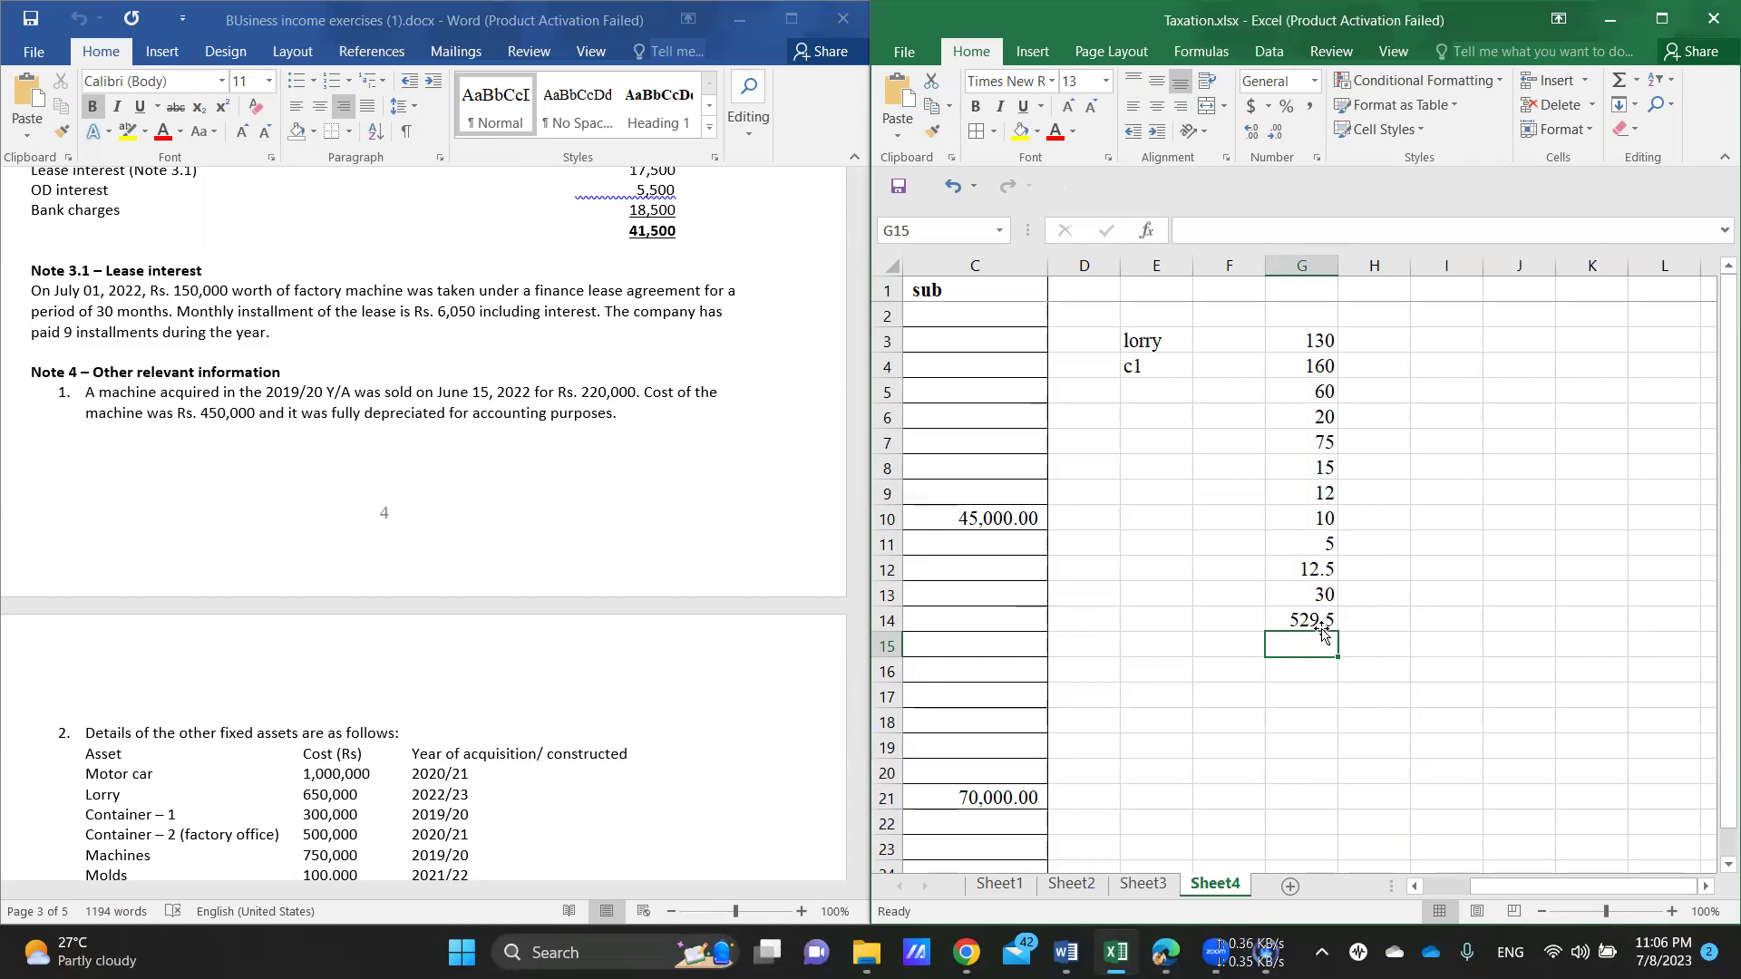
Step: Add a Capital line in A24 of the schedule and enter 529500 in its sub column
scroll(1000, 517, left, 5)
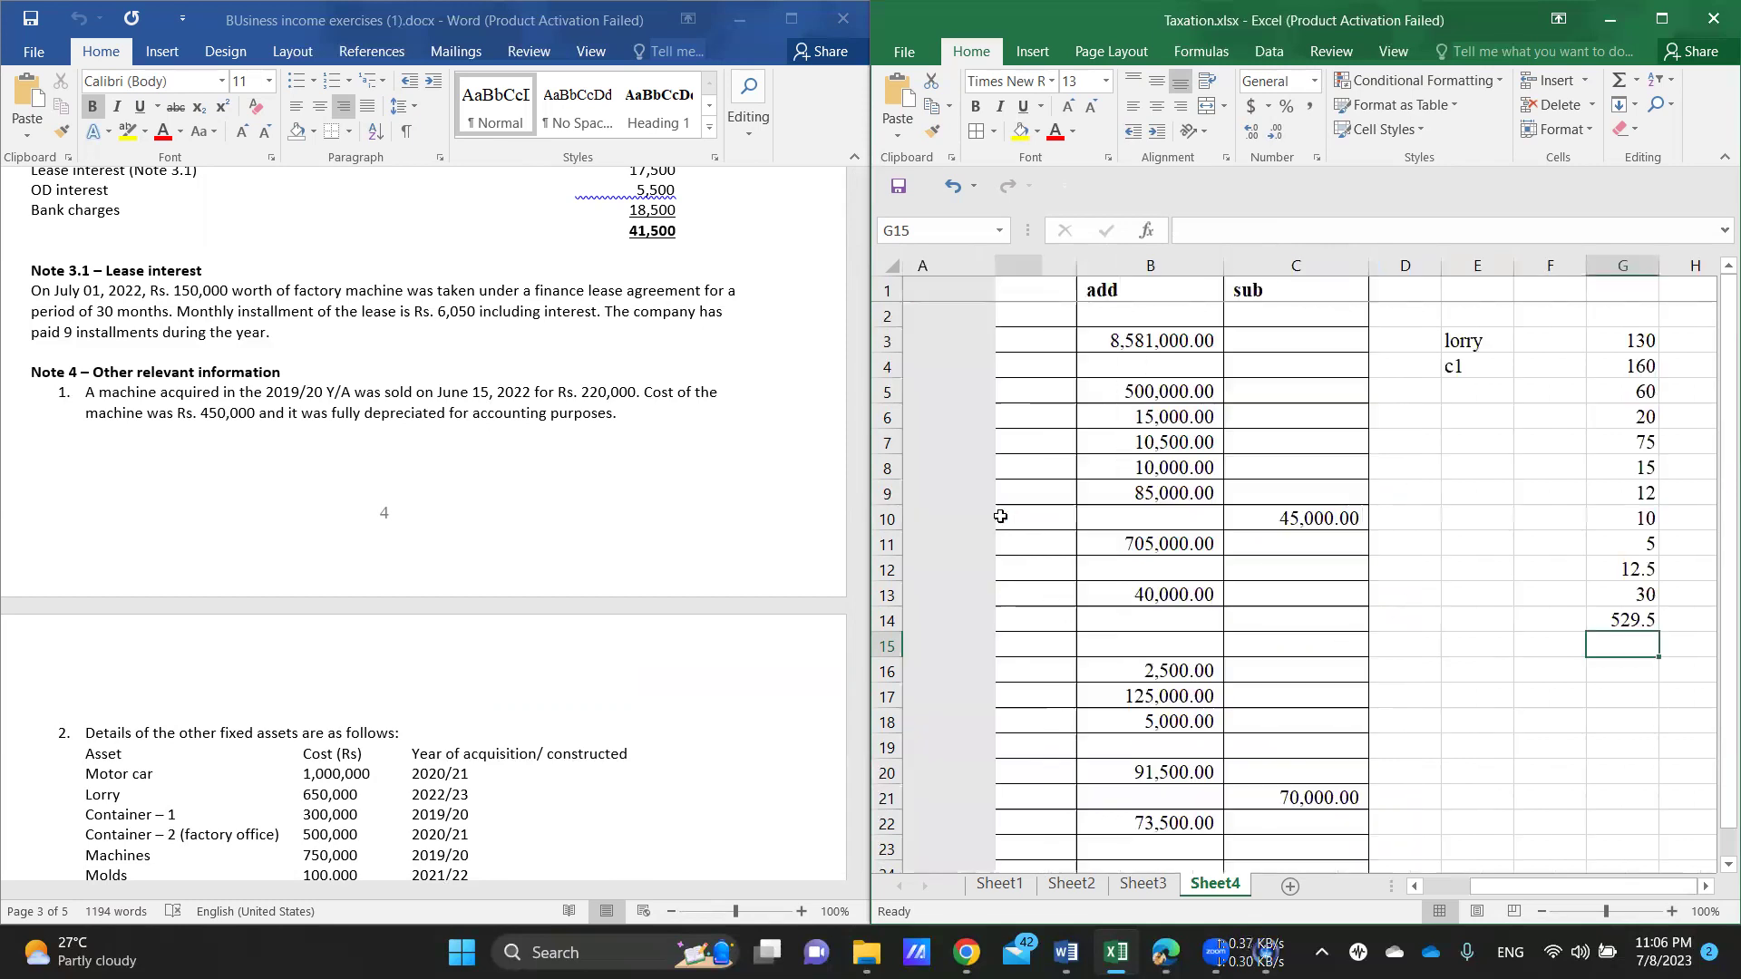
scroll(983, 599, down, 3)
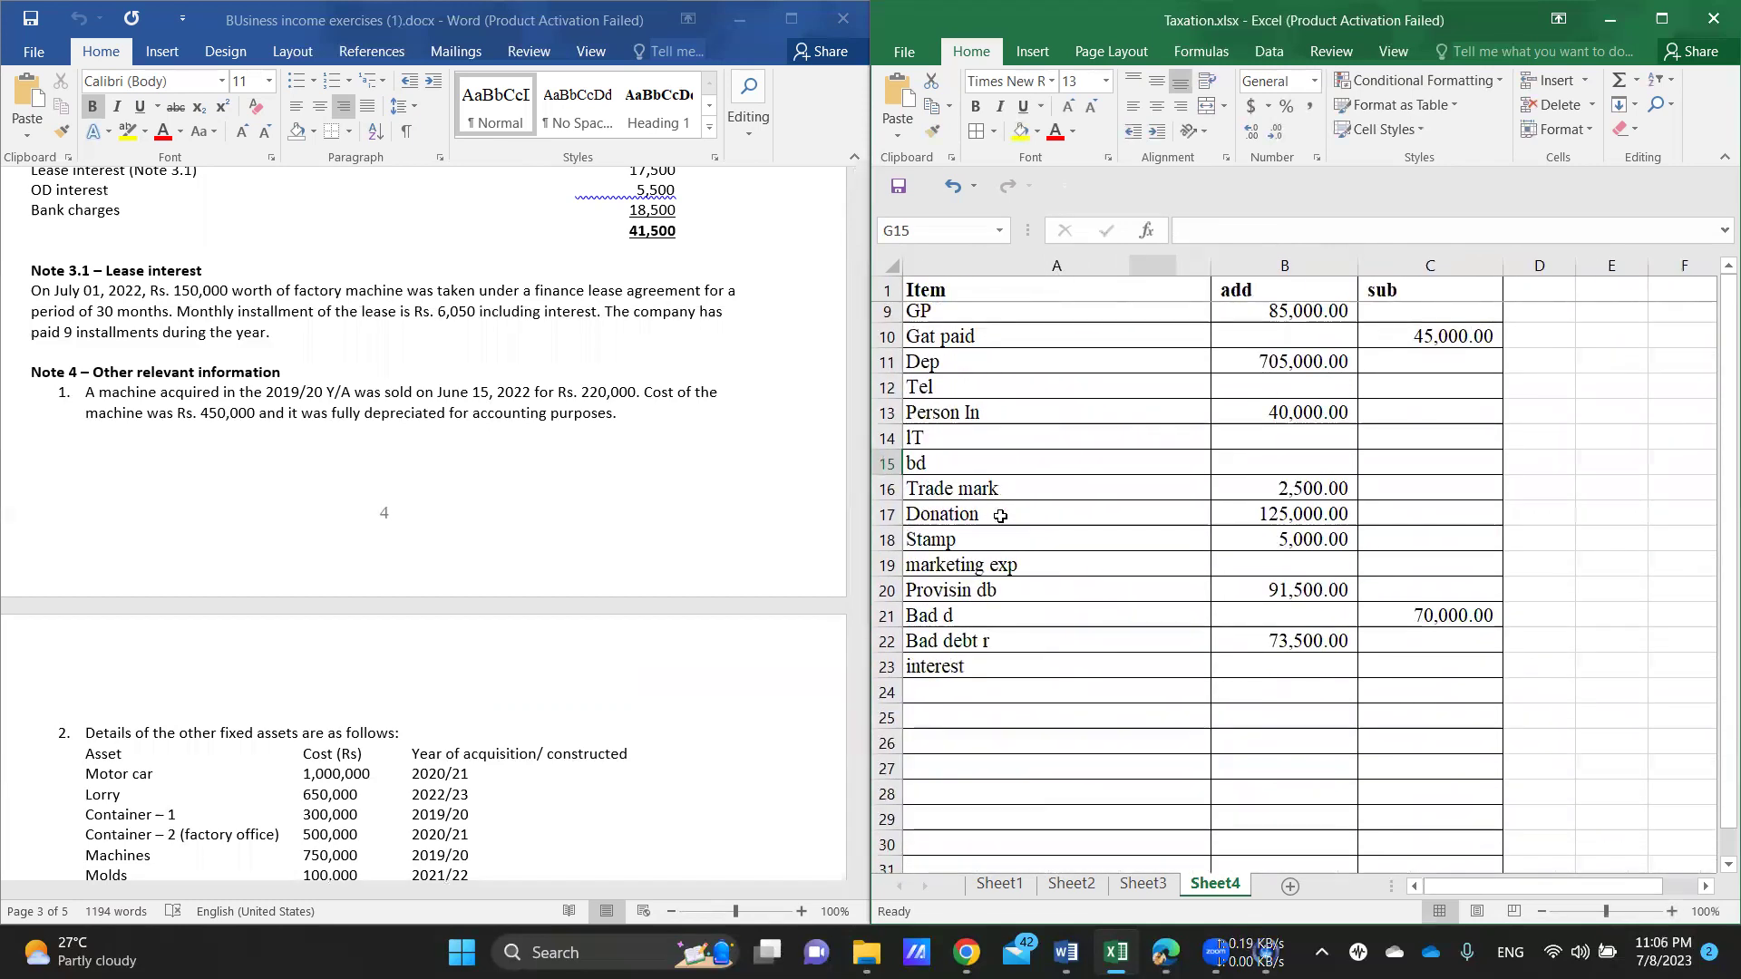
click(942, 695)
text(Capital)
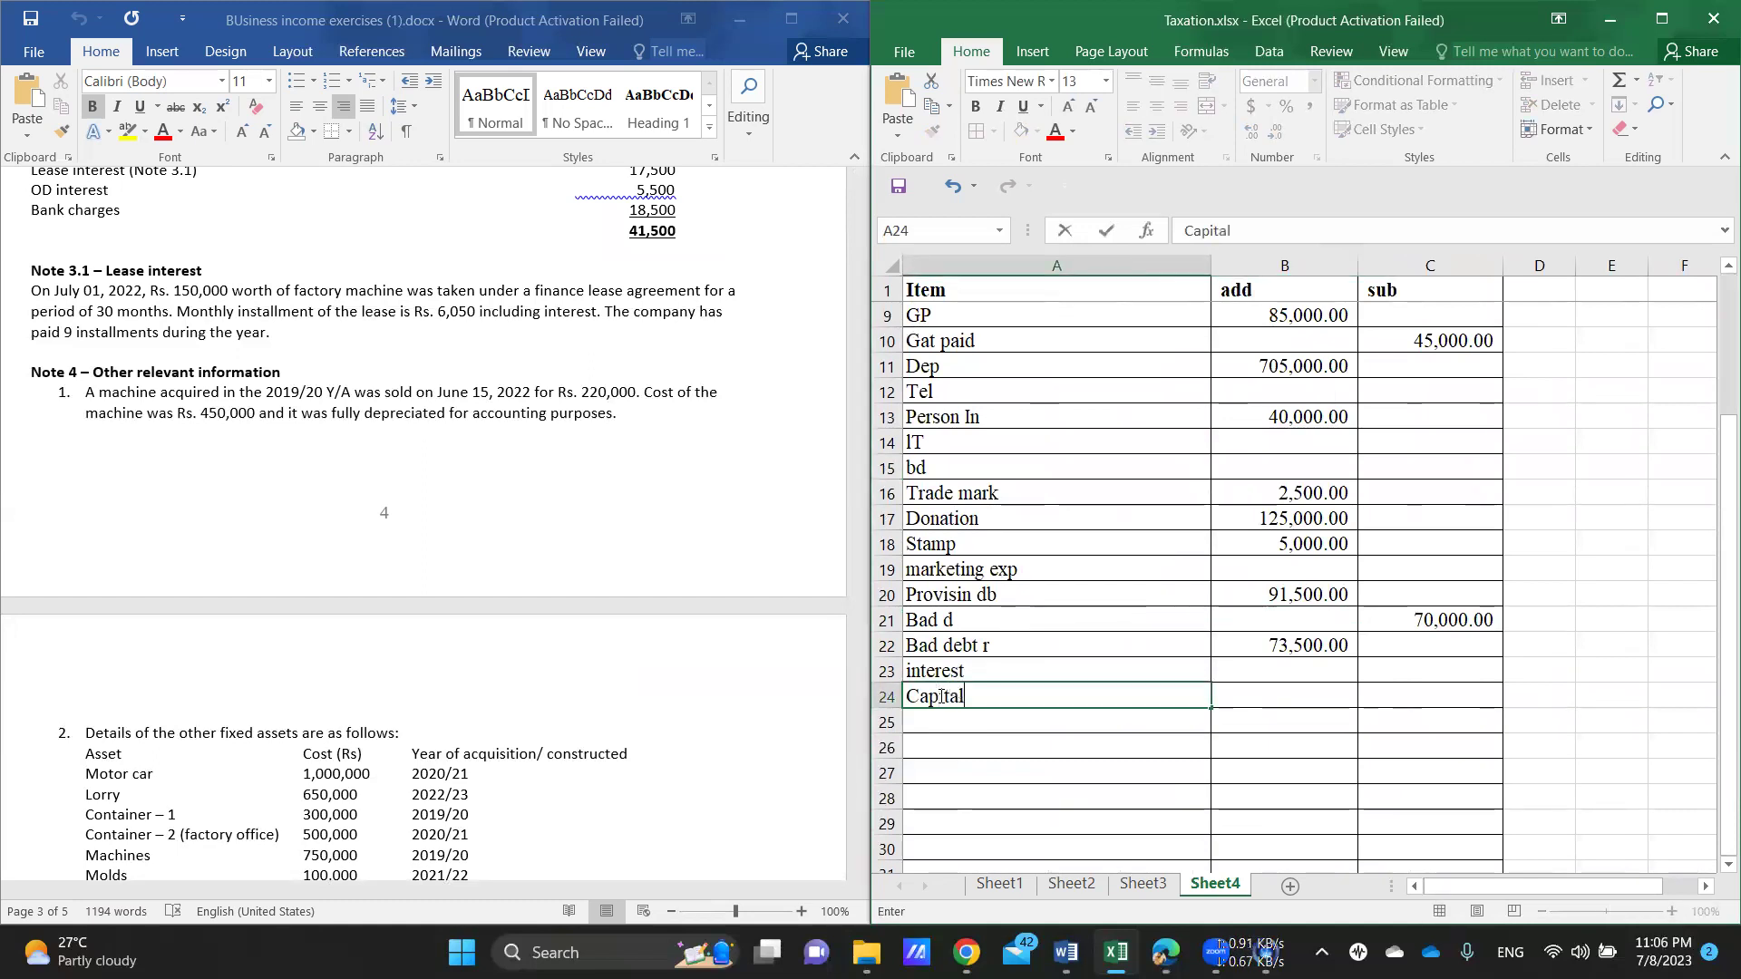
scroll(1294, 471, right, 3)
scroll(1293, 470, right, 1)
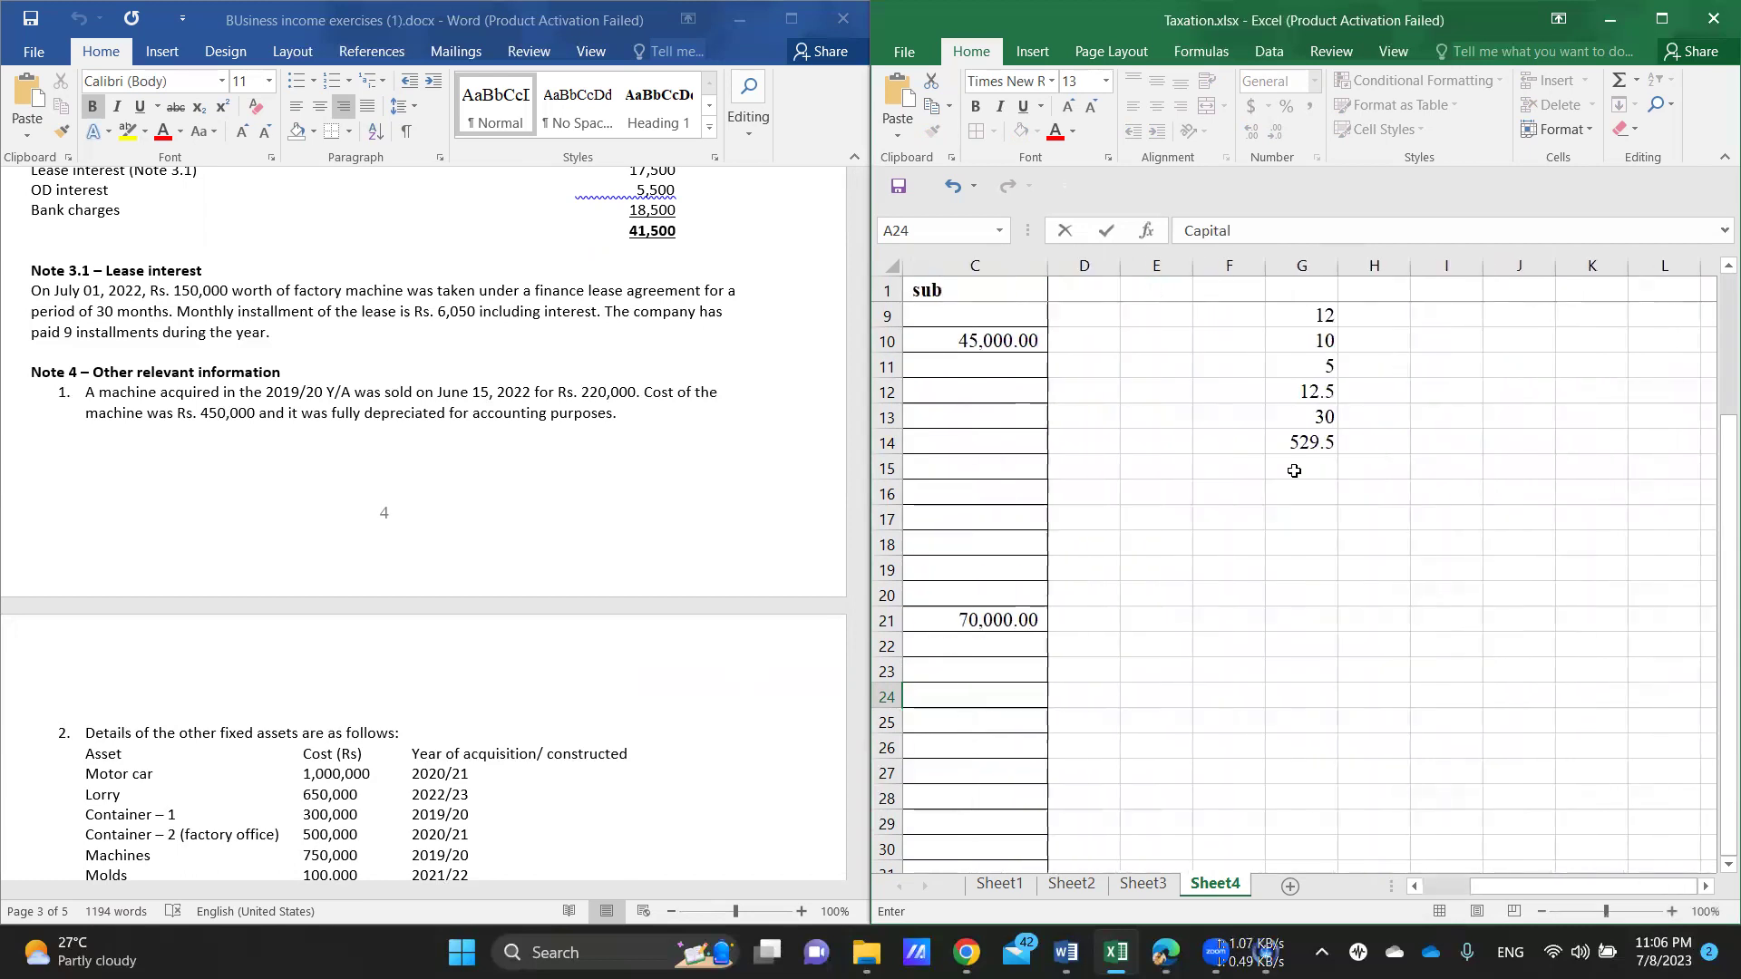
scroll(1294, 471, left, 3)
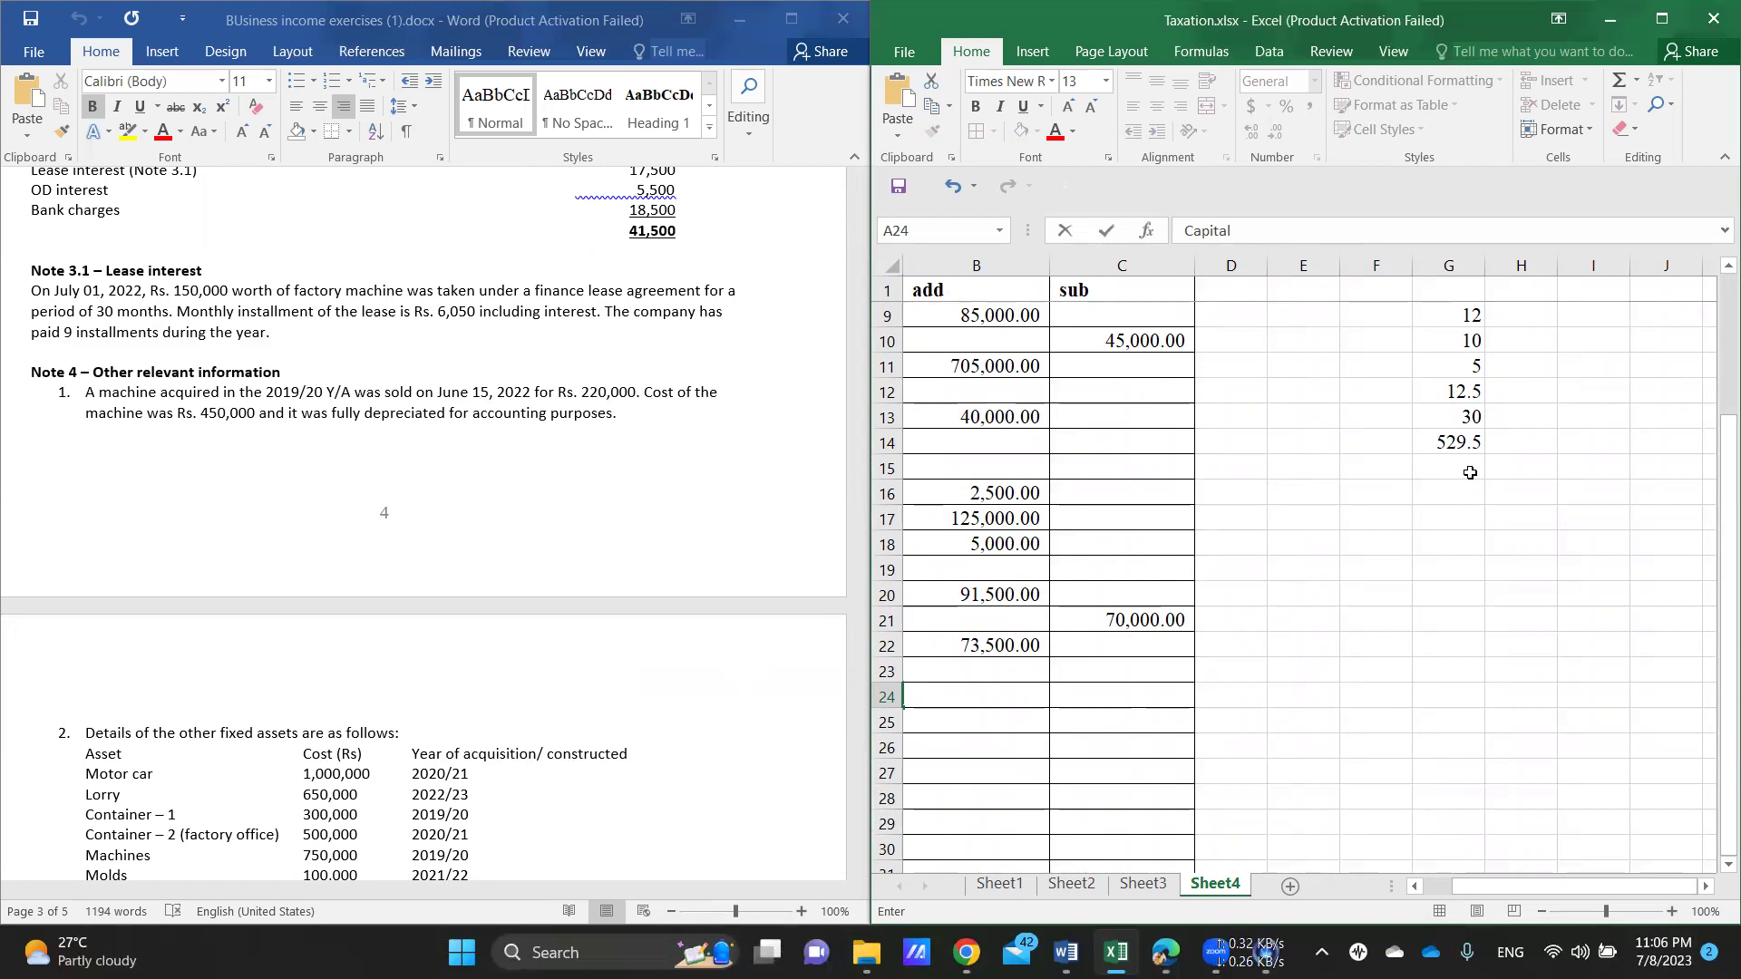
scroll(1292, 555, left, 3)
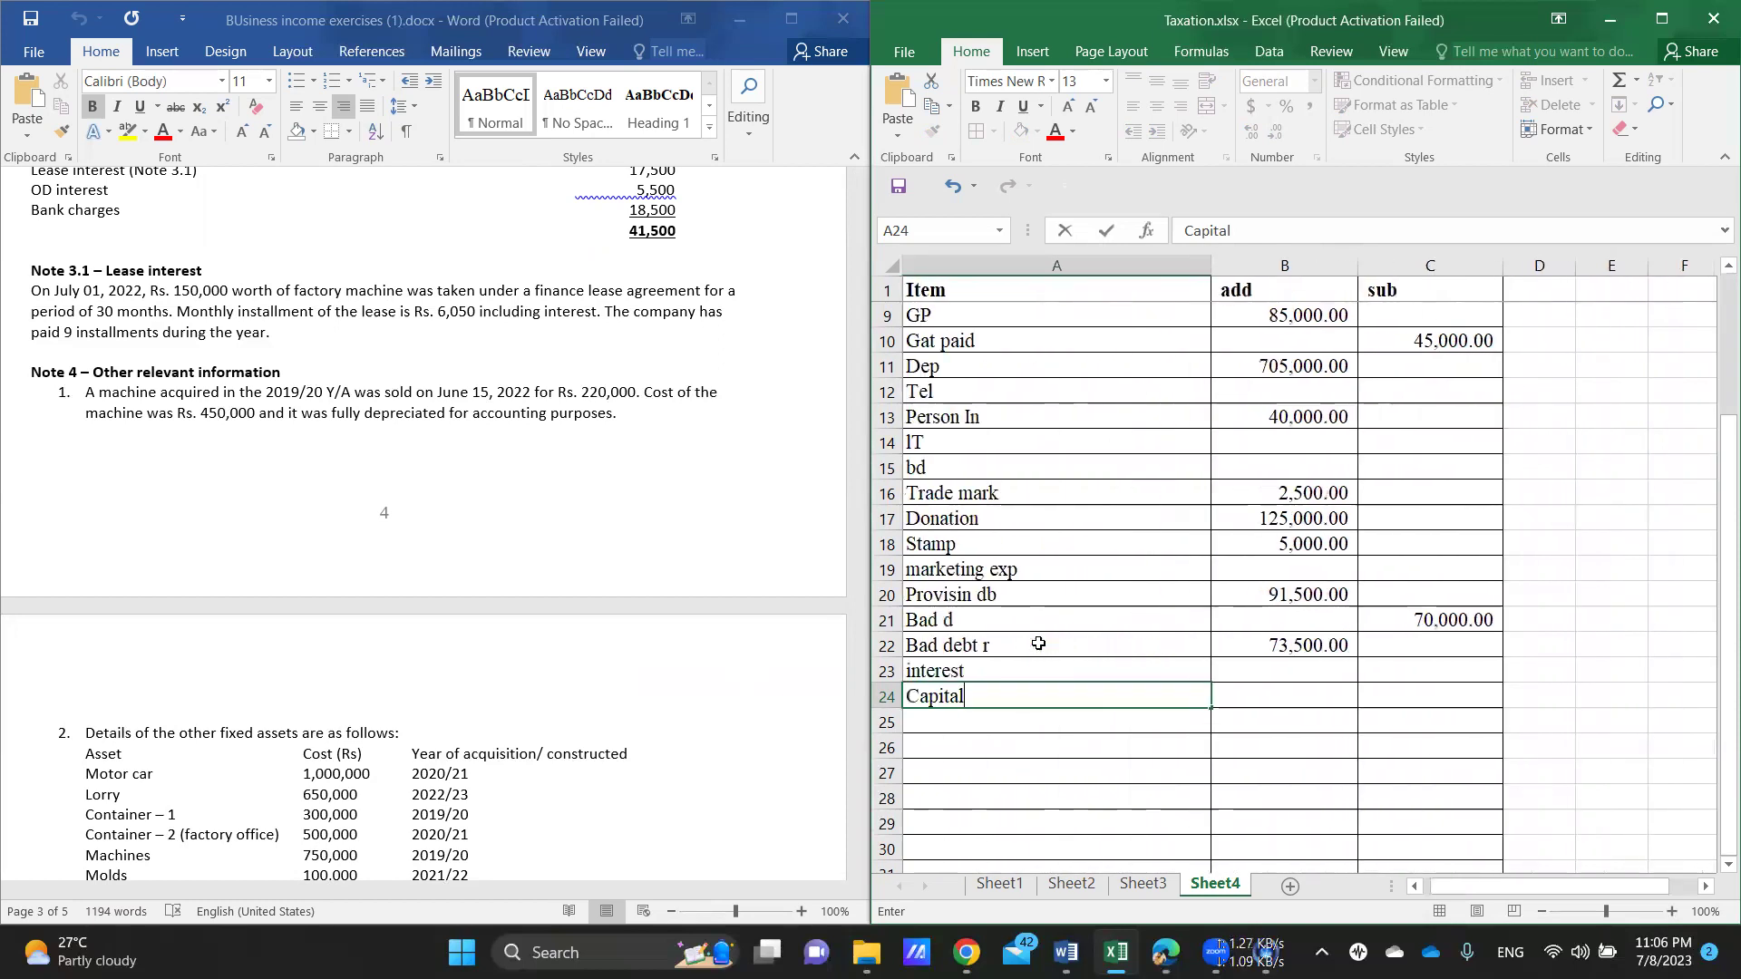
click(1390, 692)
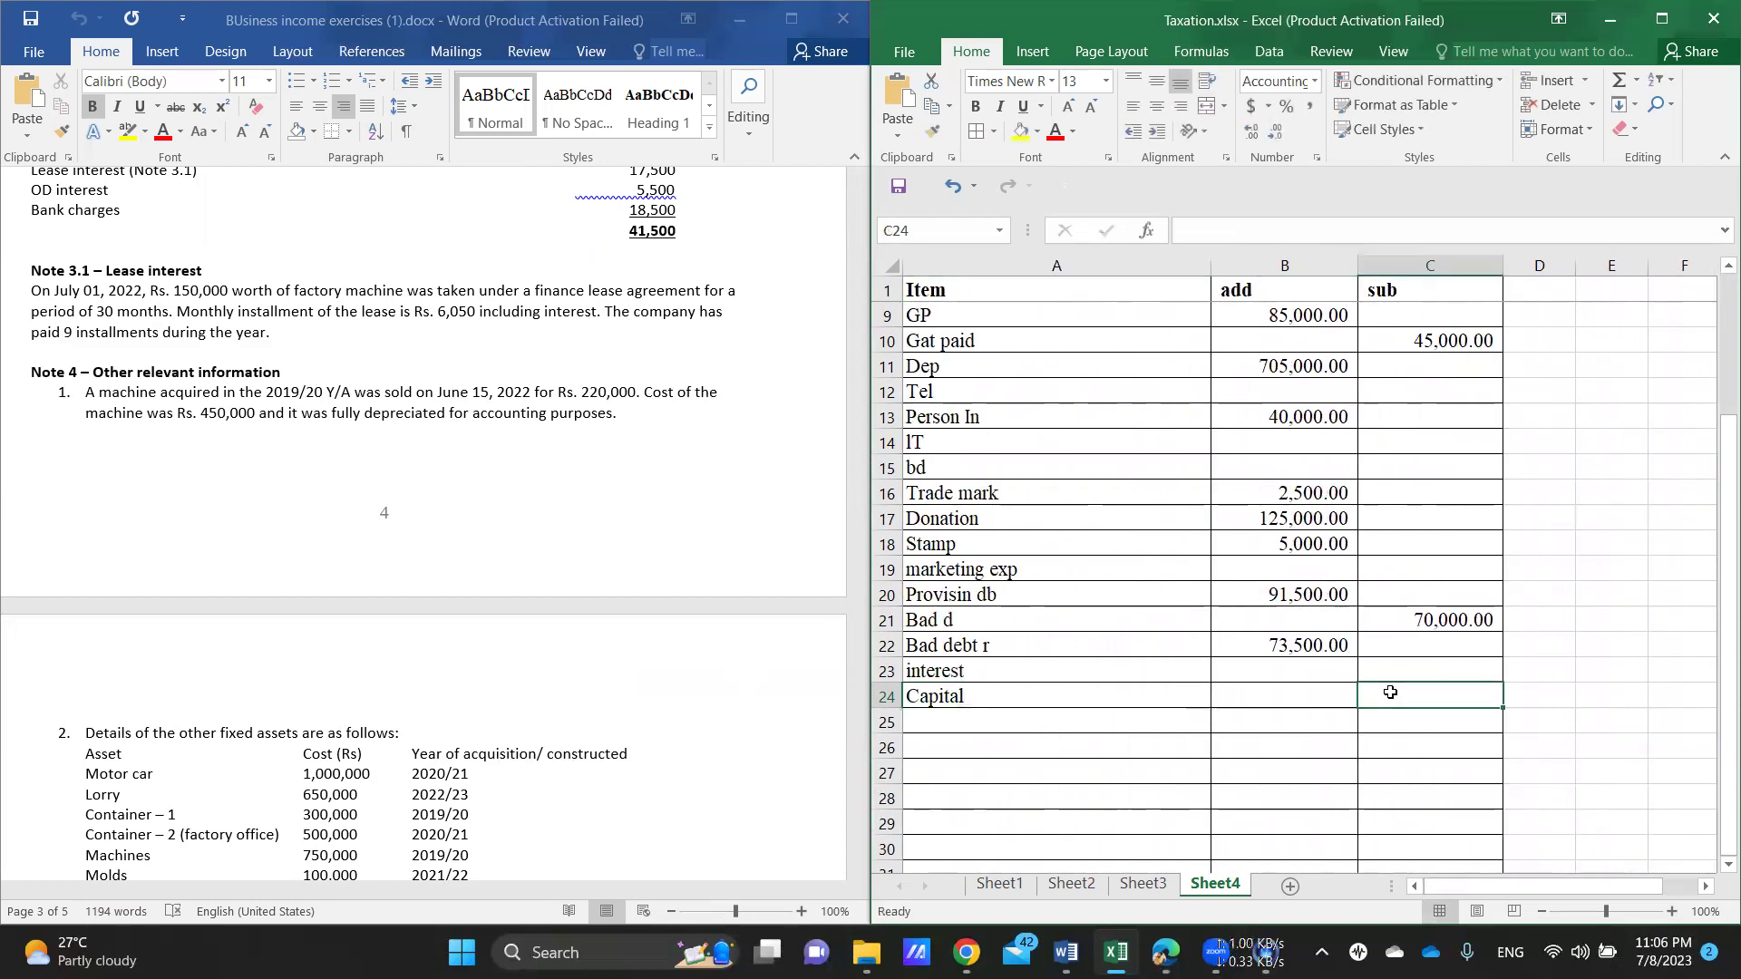
text(529)
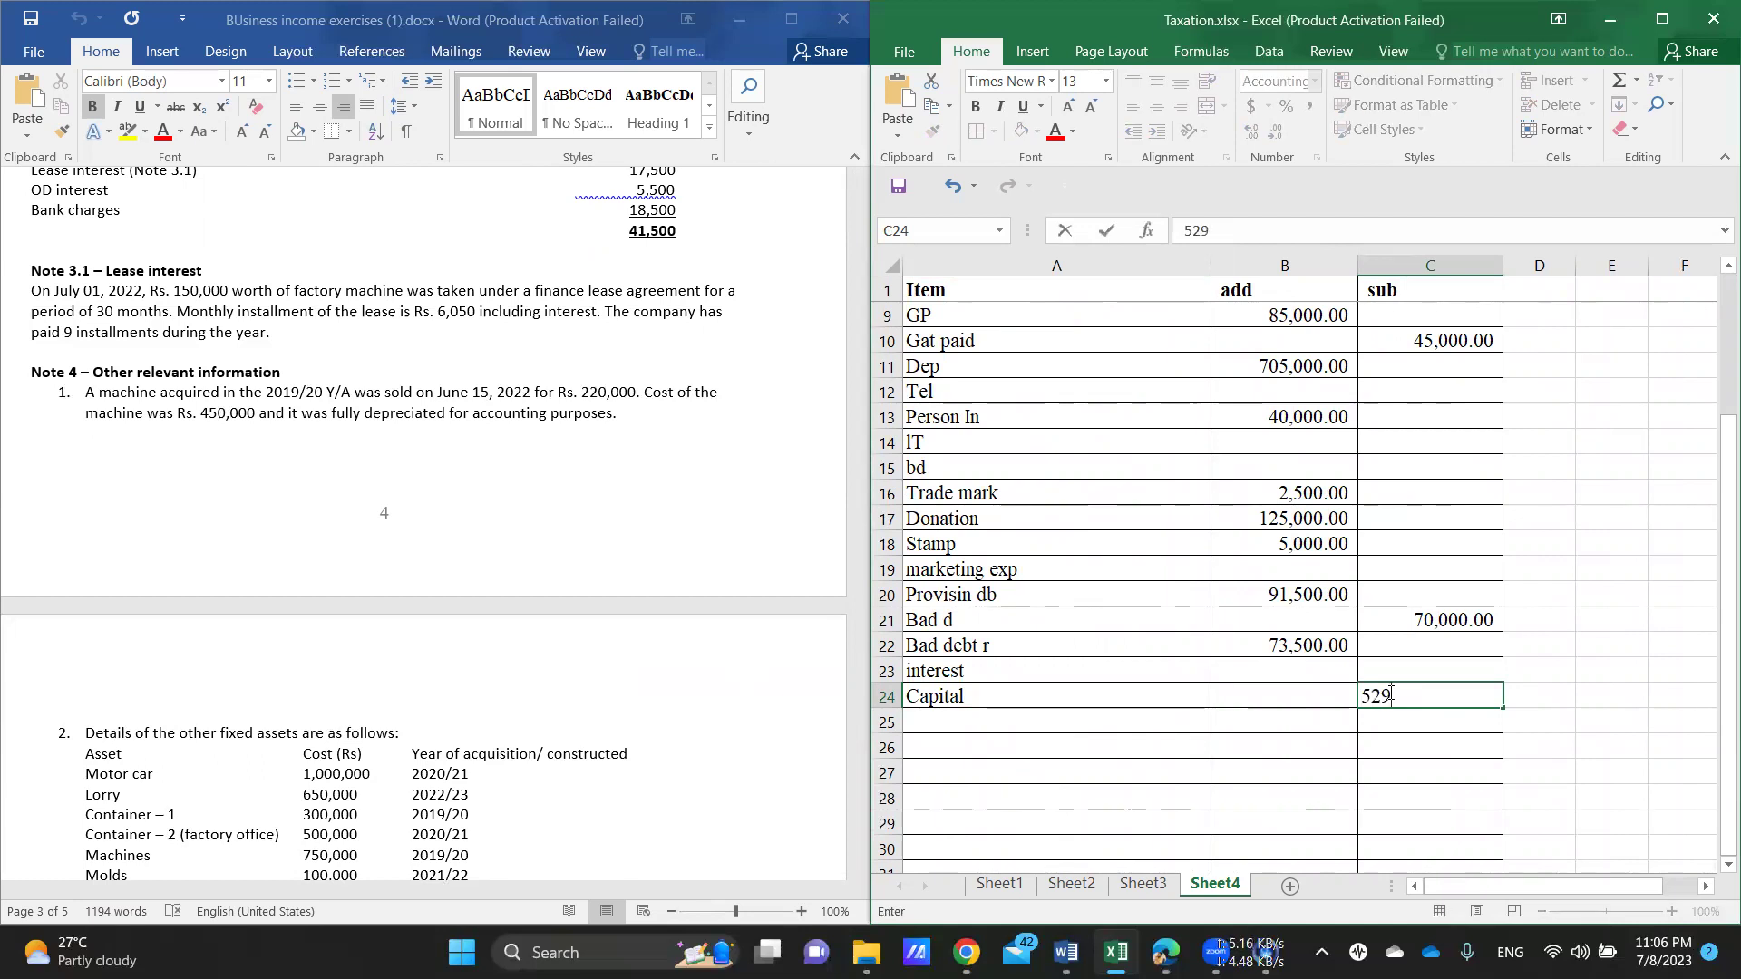
text(500)
Step: Extend the label in A24 to read Capital all
click(1123, 705)
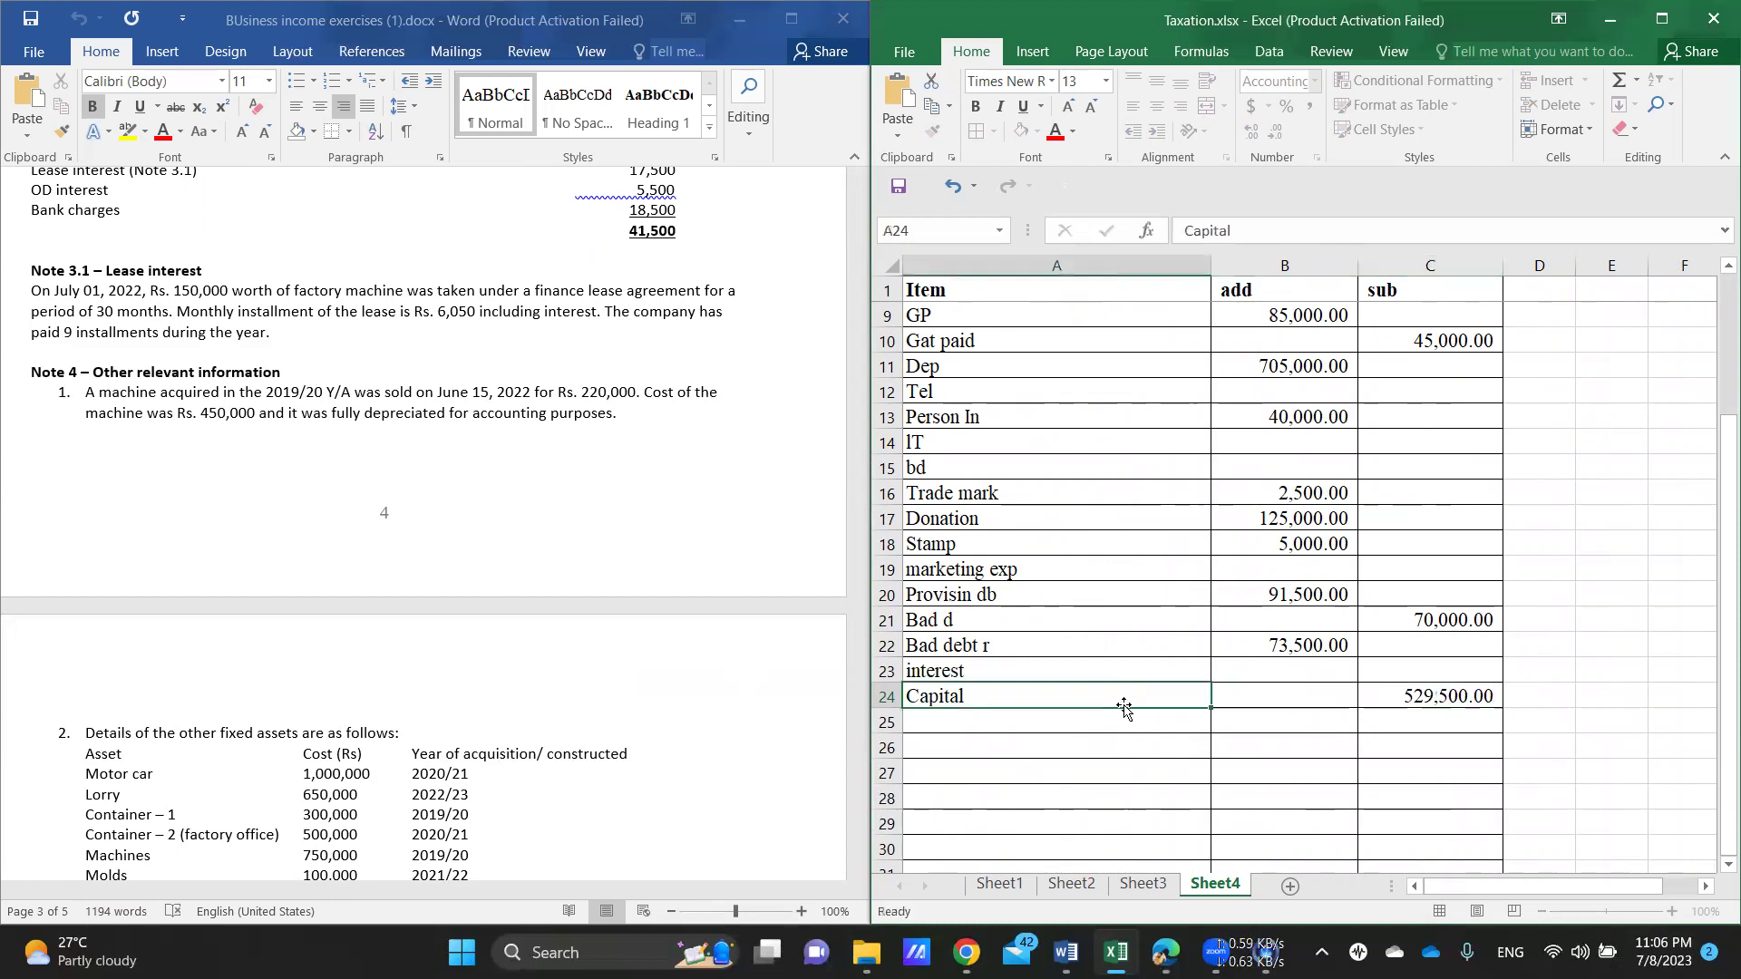
double_click(1120, 695)
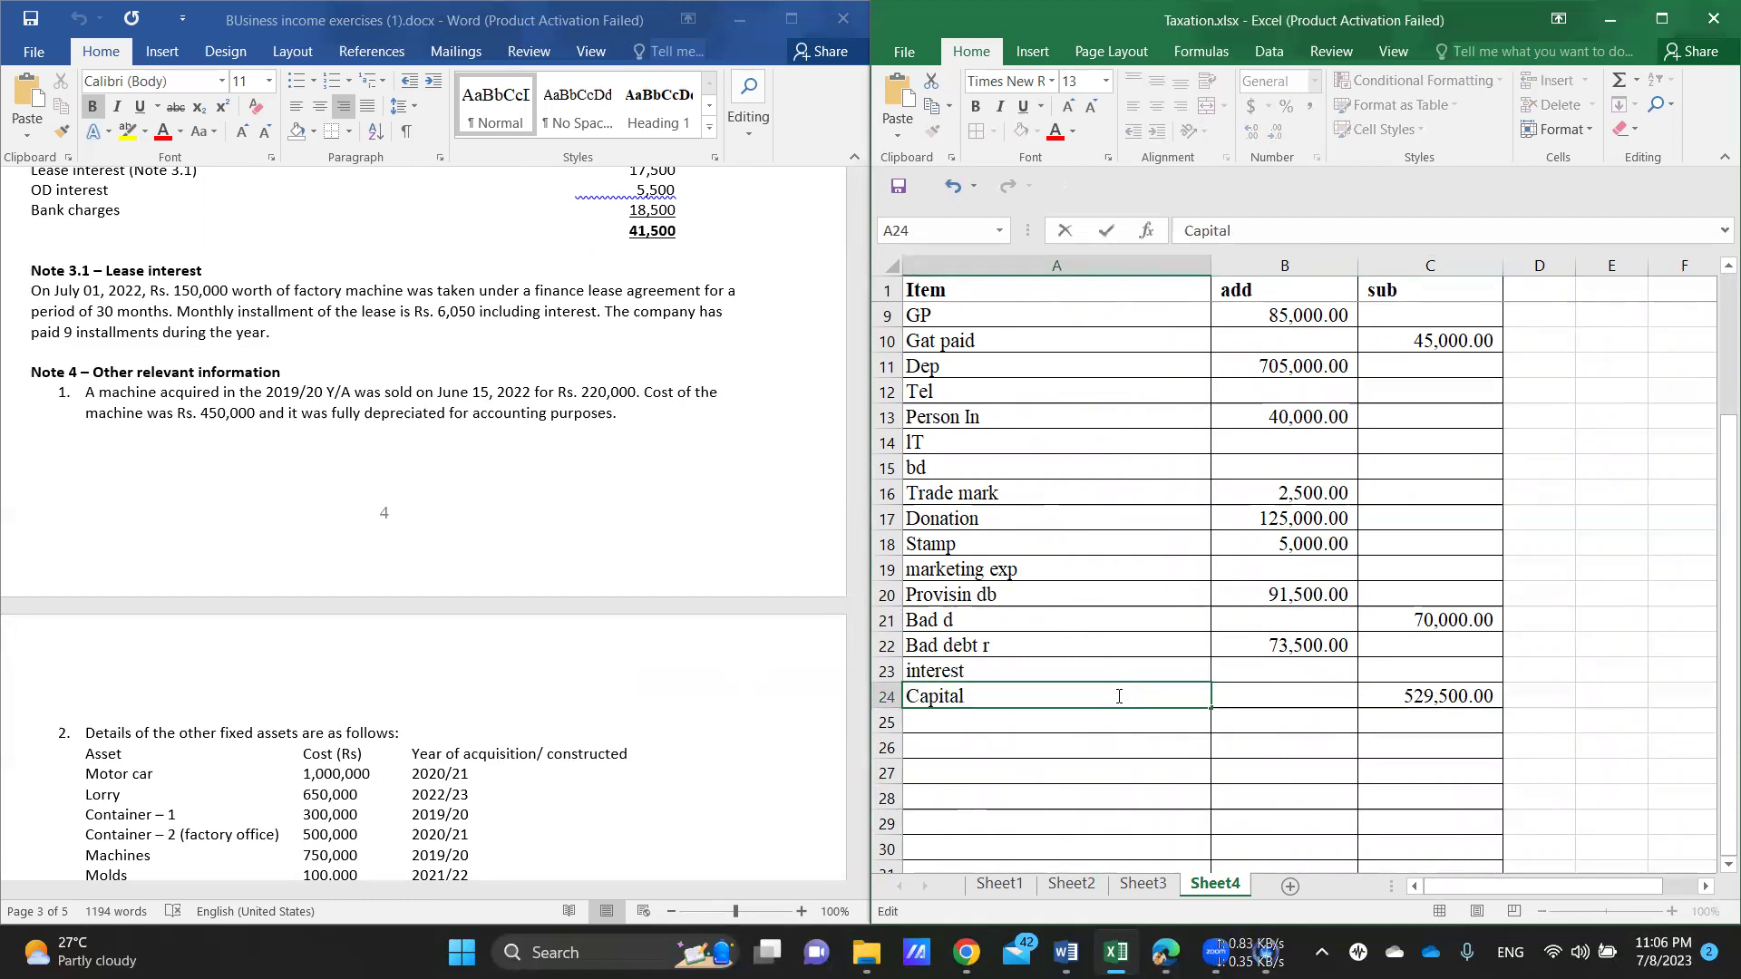
text(all)
key(Return)
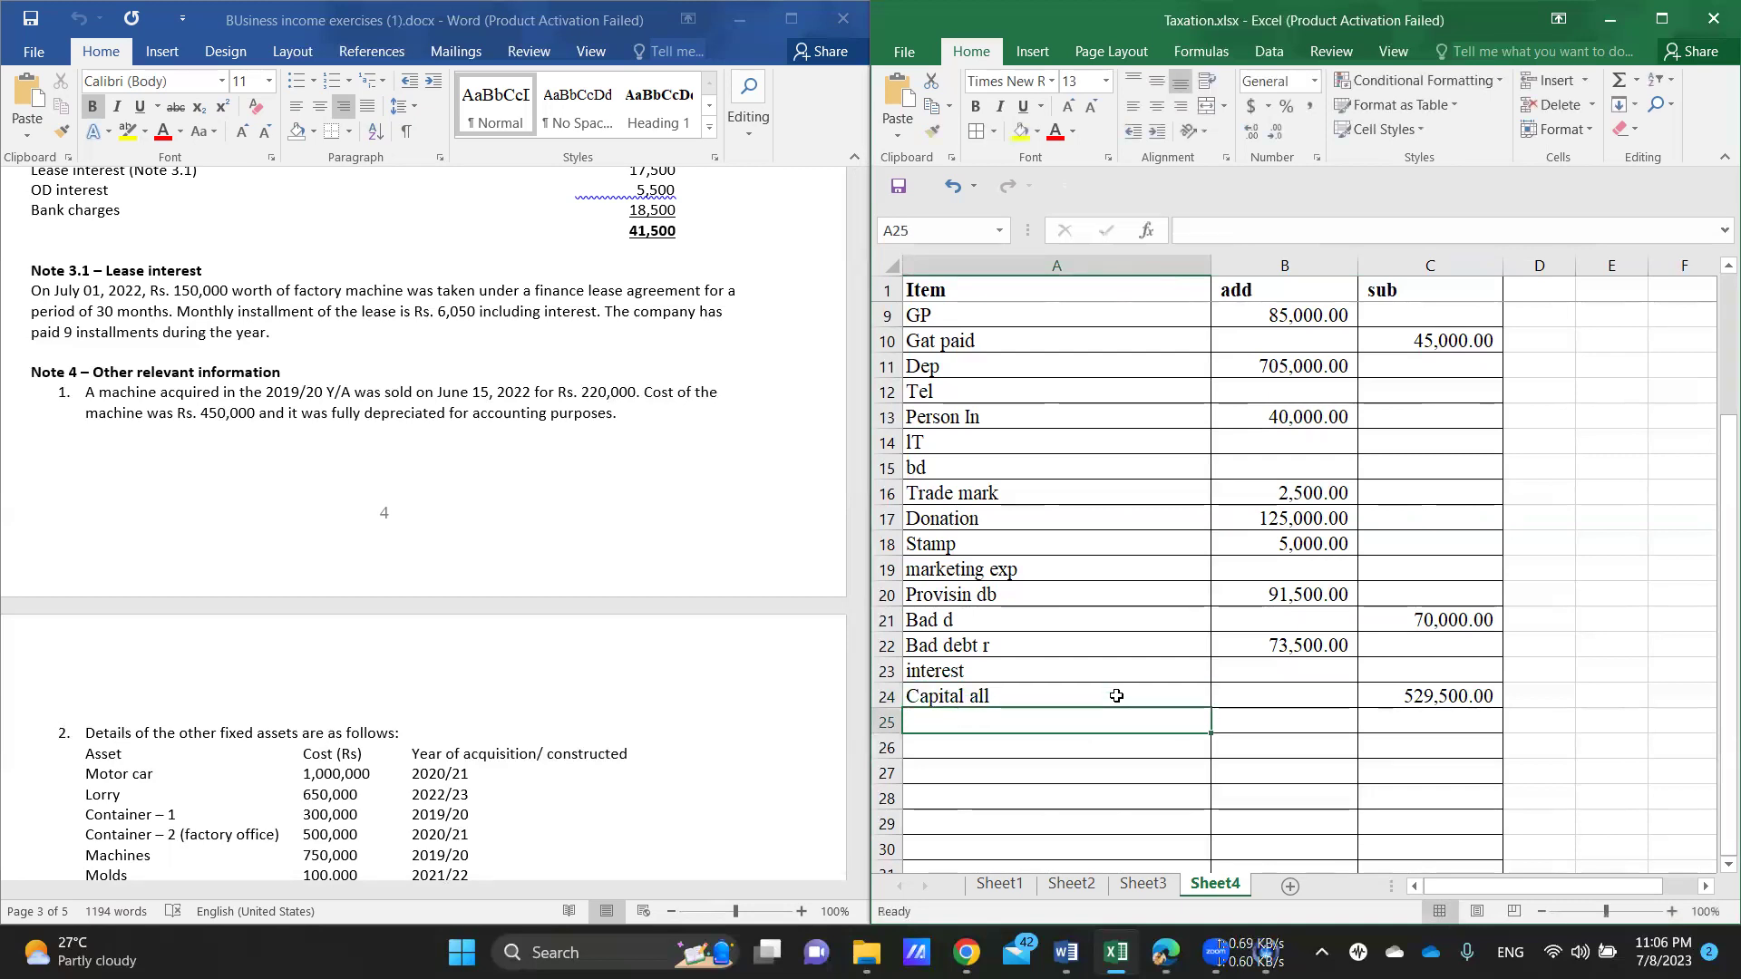
Step: Review the Note 4 details in the Word exercise, focusing on the sold machine's year of acquisition
scroll(1312, 570, right, 1)
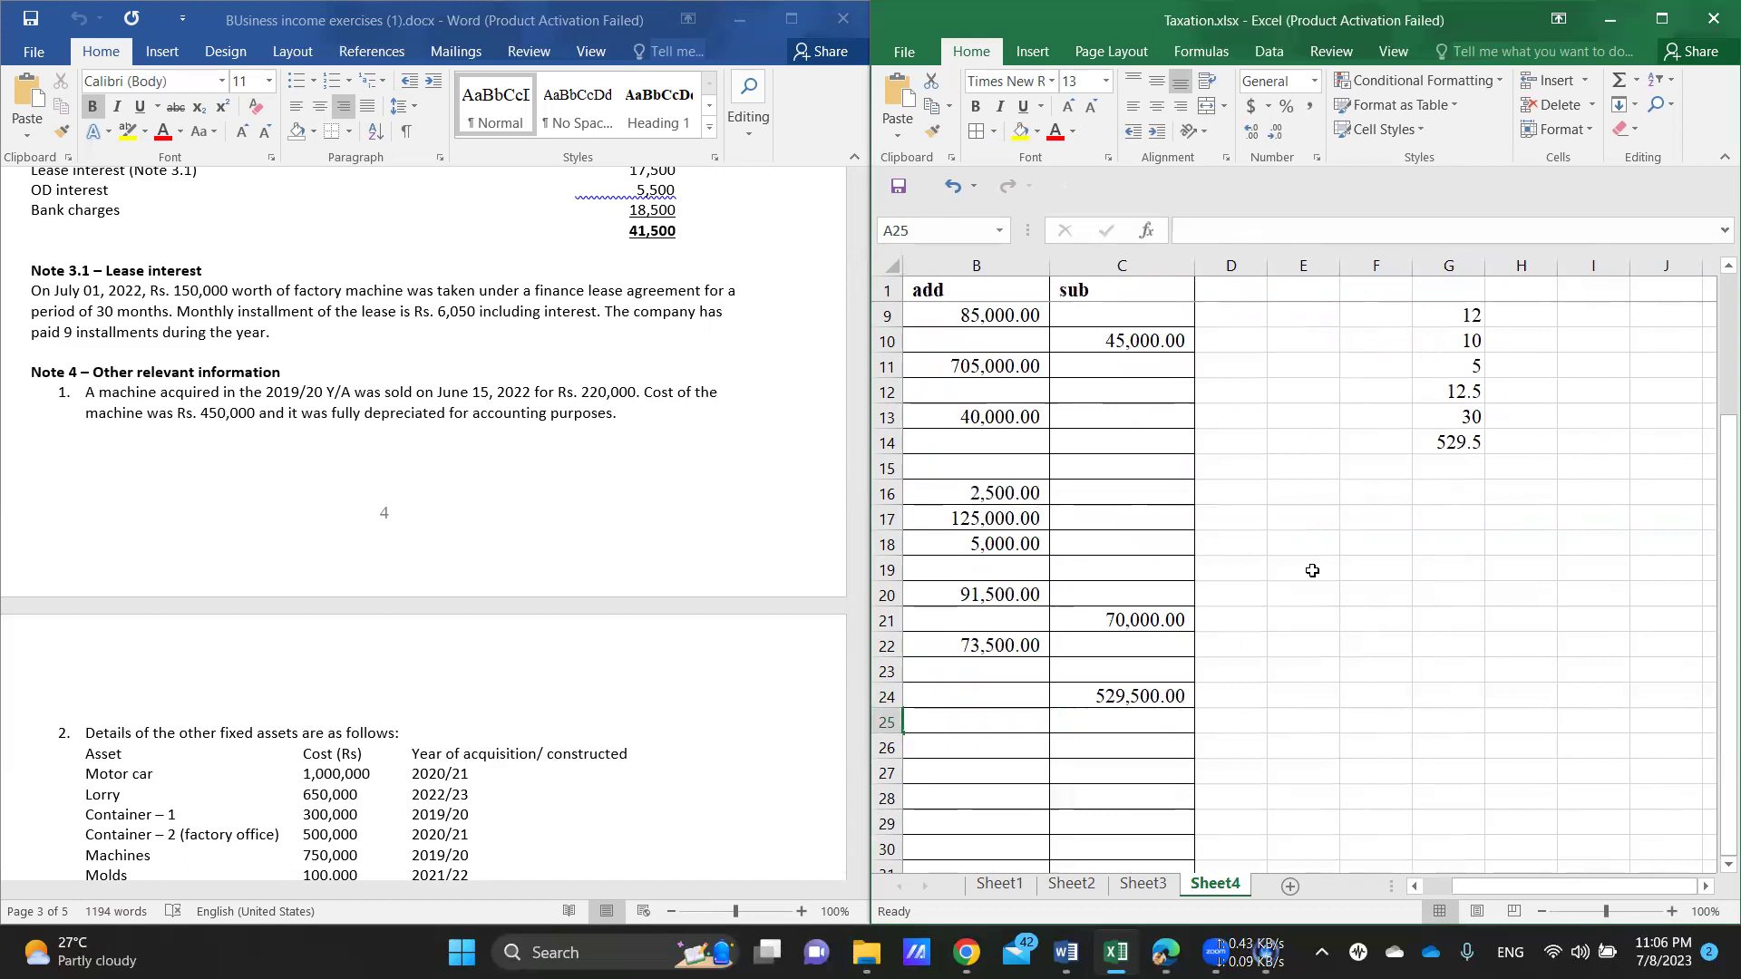
click(1279, 516)
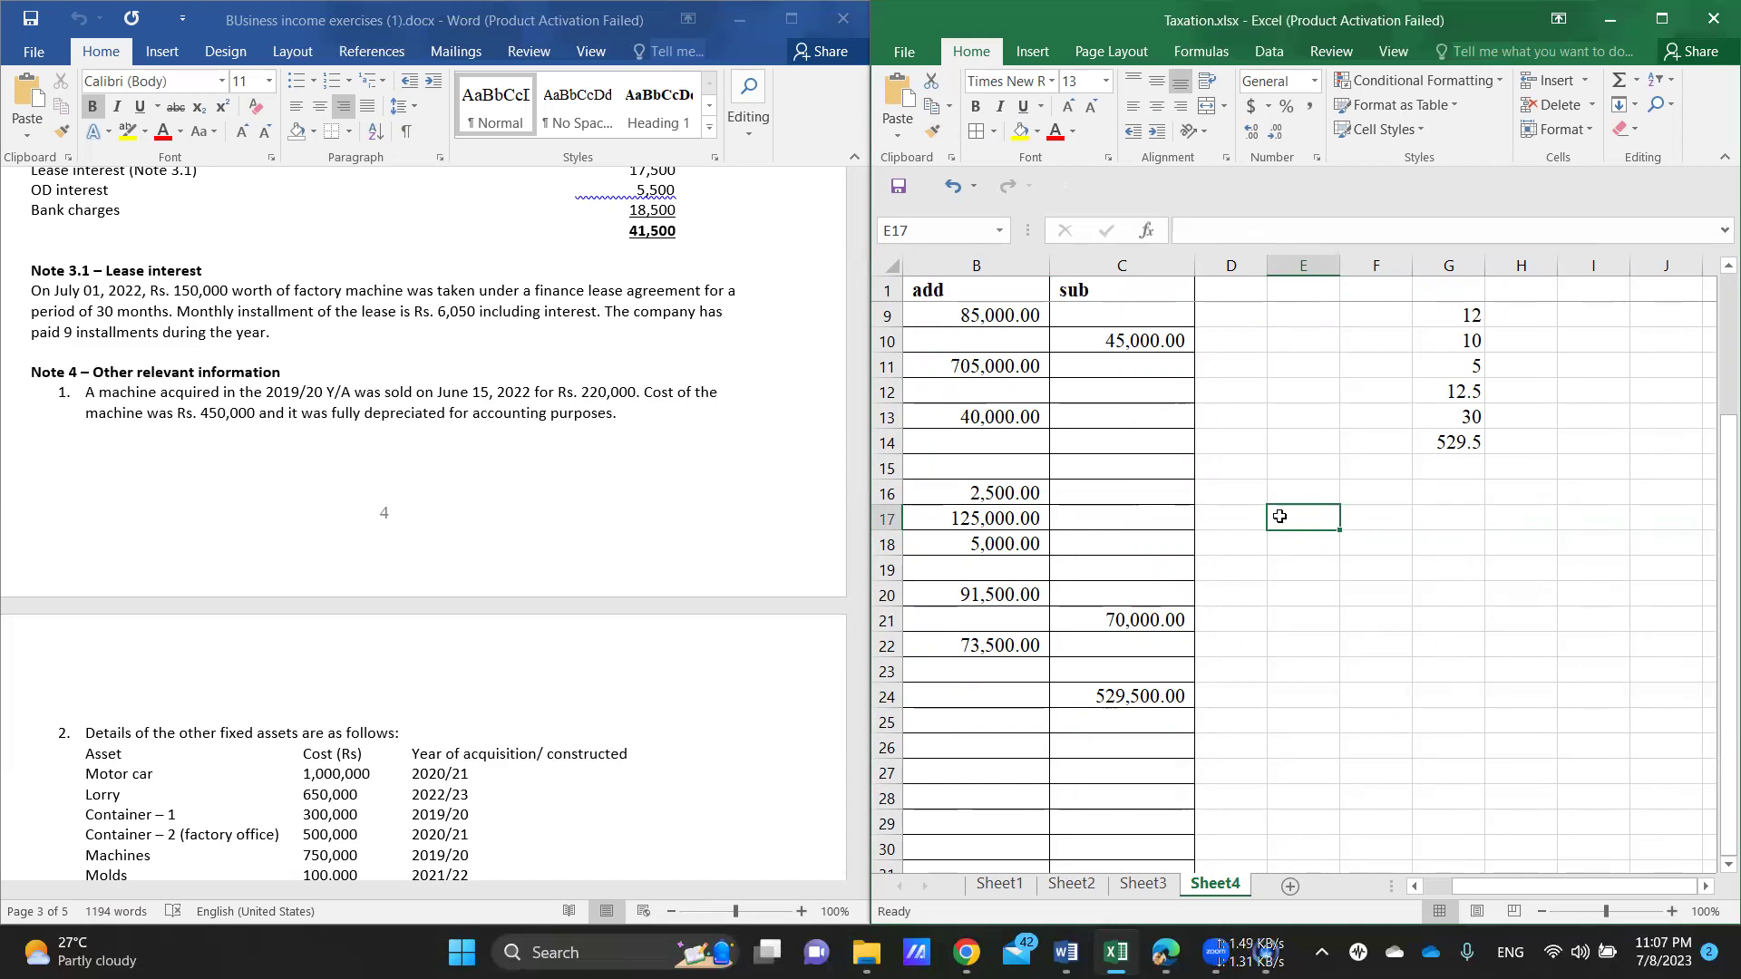
click(686, 515)
scroll(684, 513, down, 4)
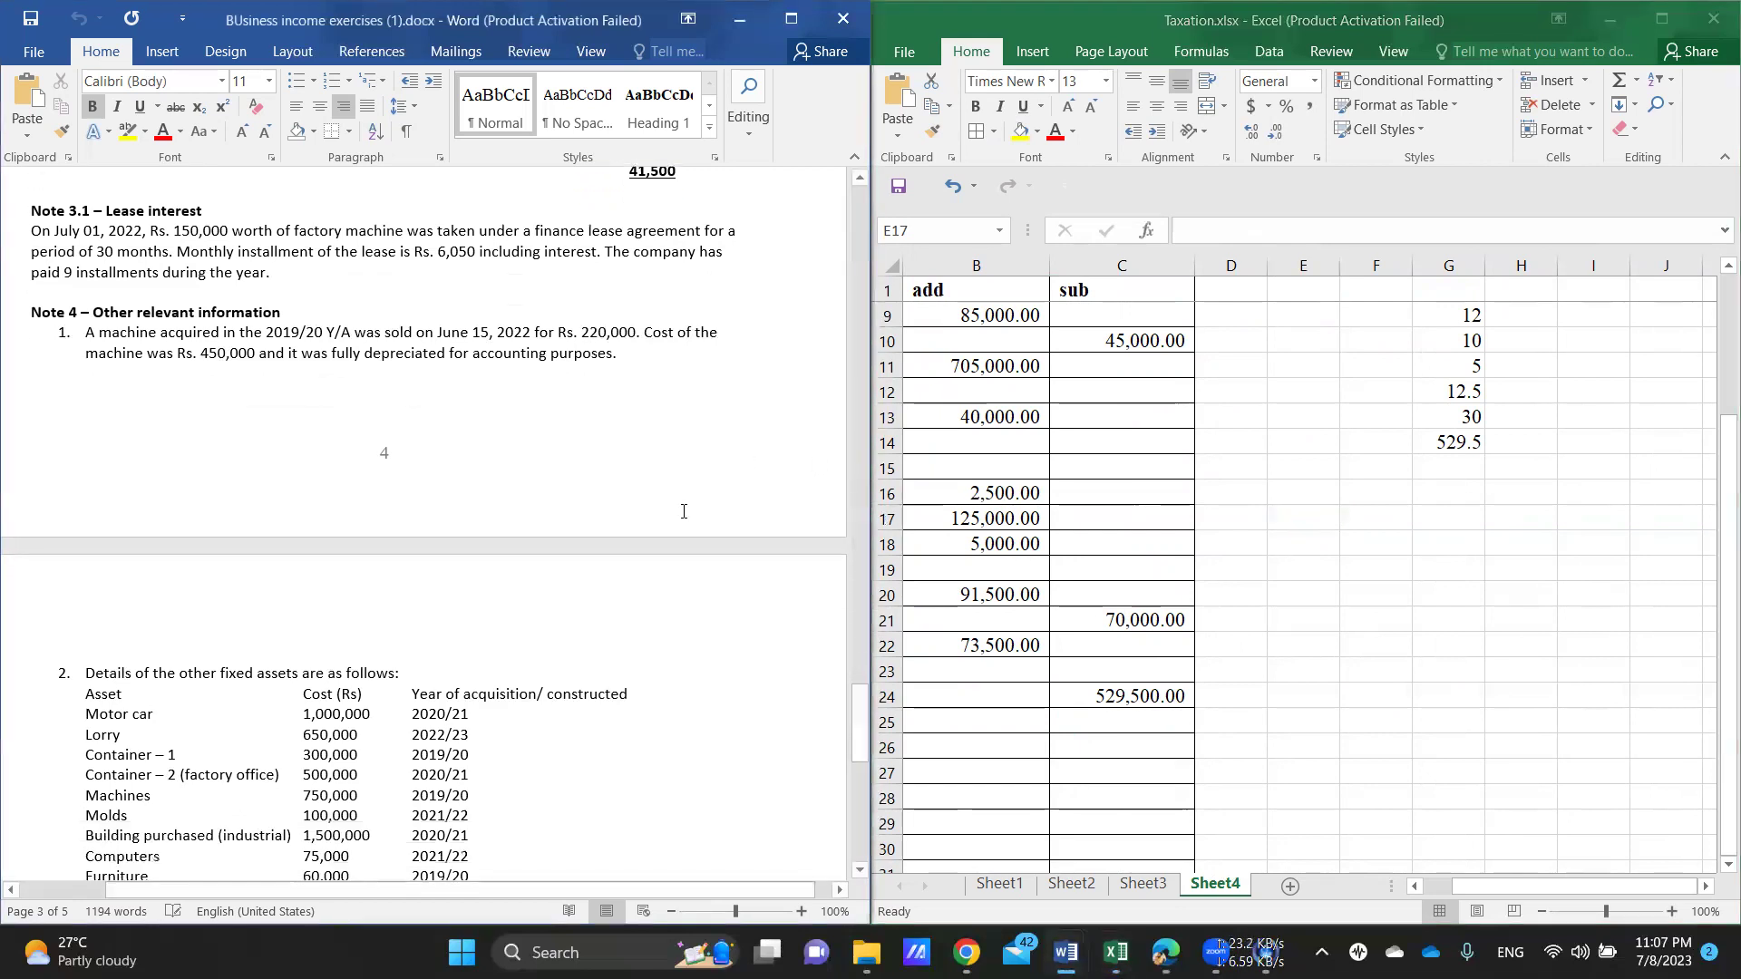
scroll(684, 511, down, 3)
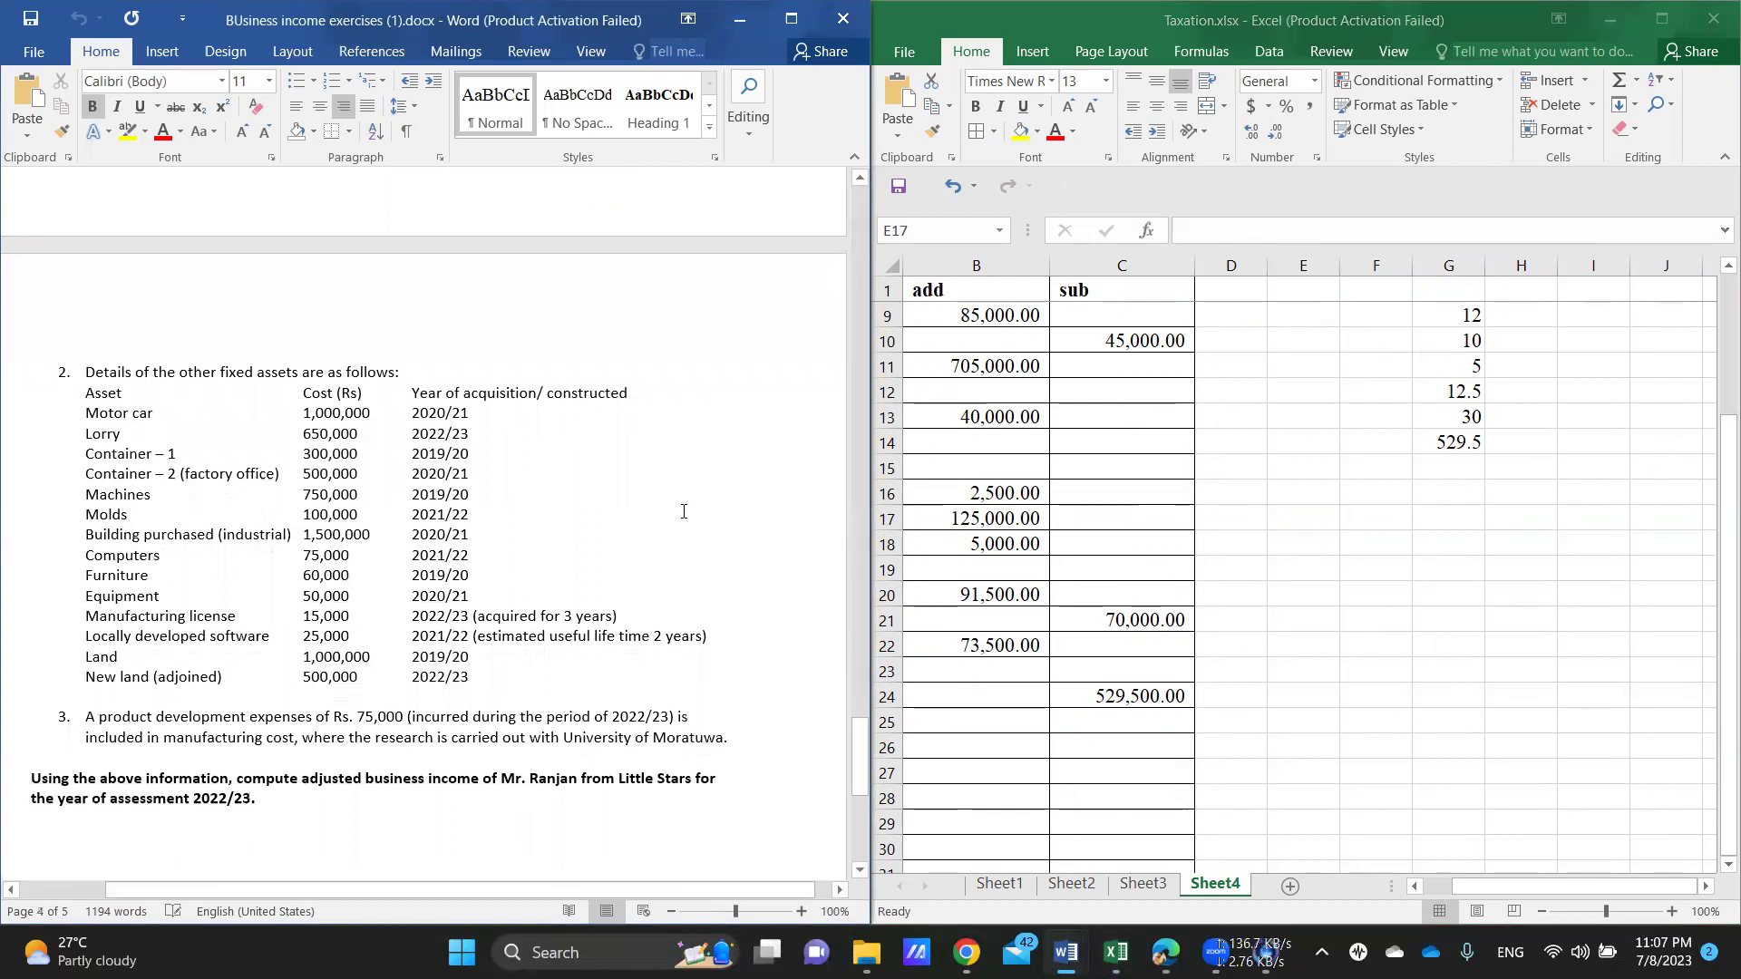
scroll(684, 512, up, 6)
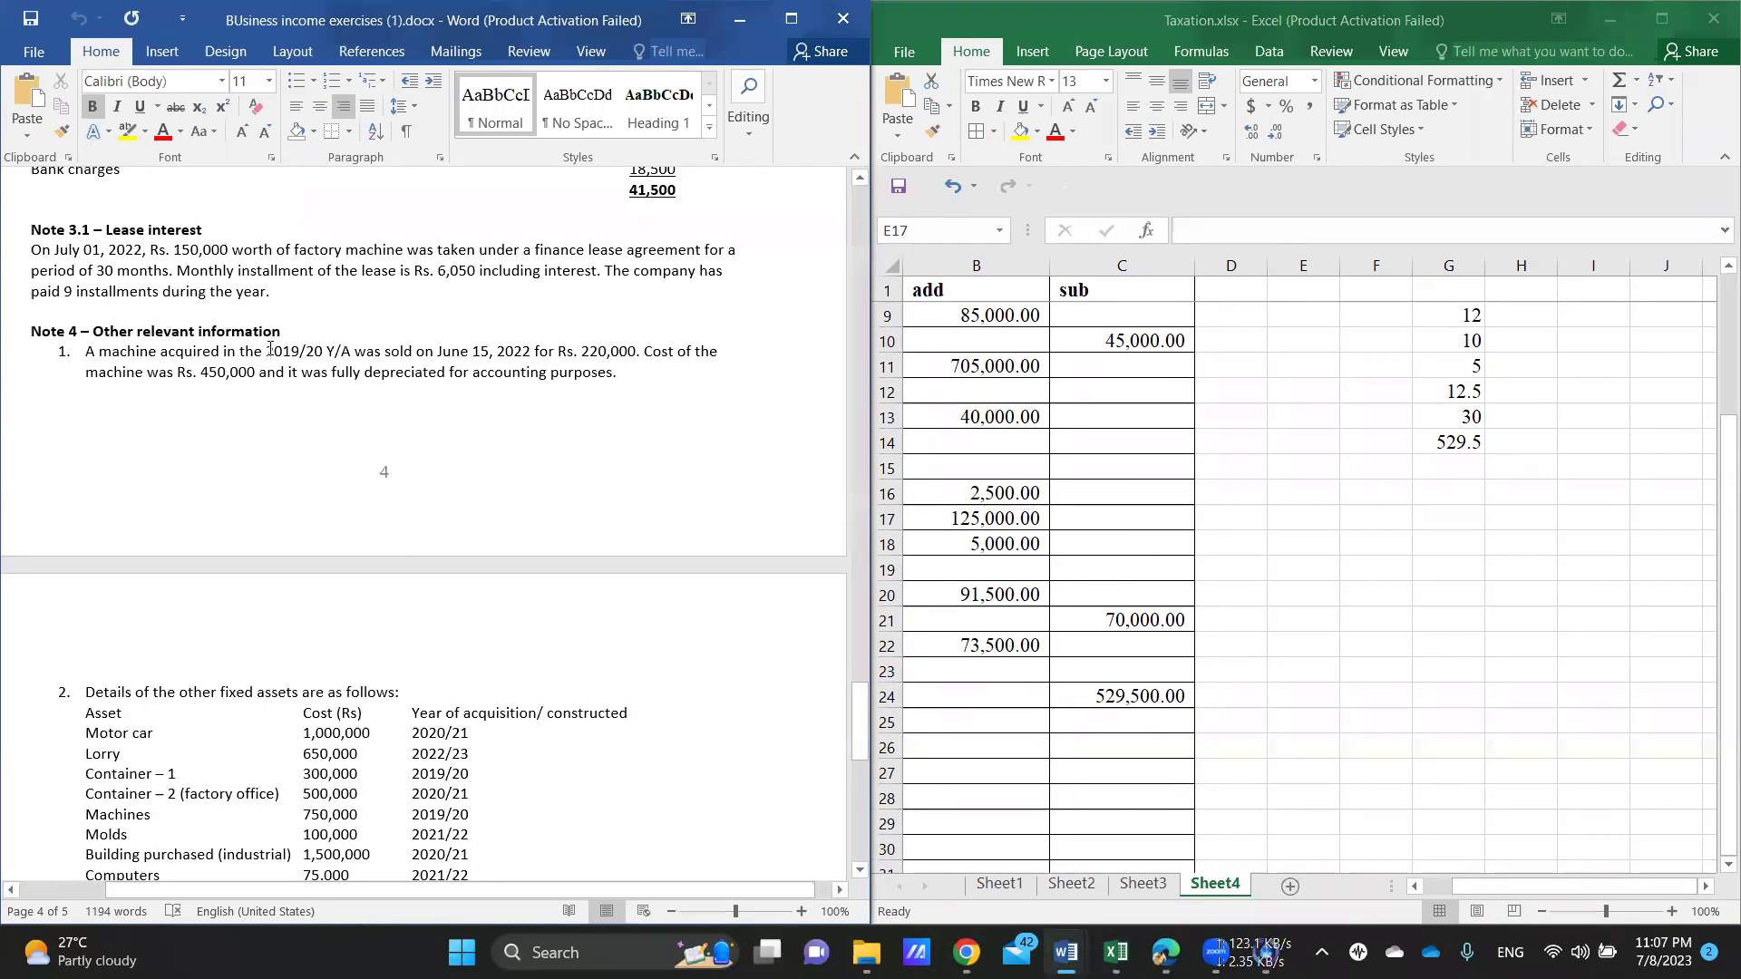
drag(297, 350, 324, 352)
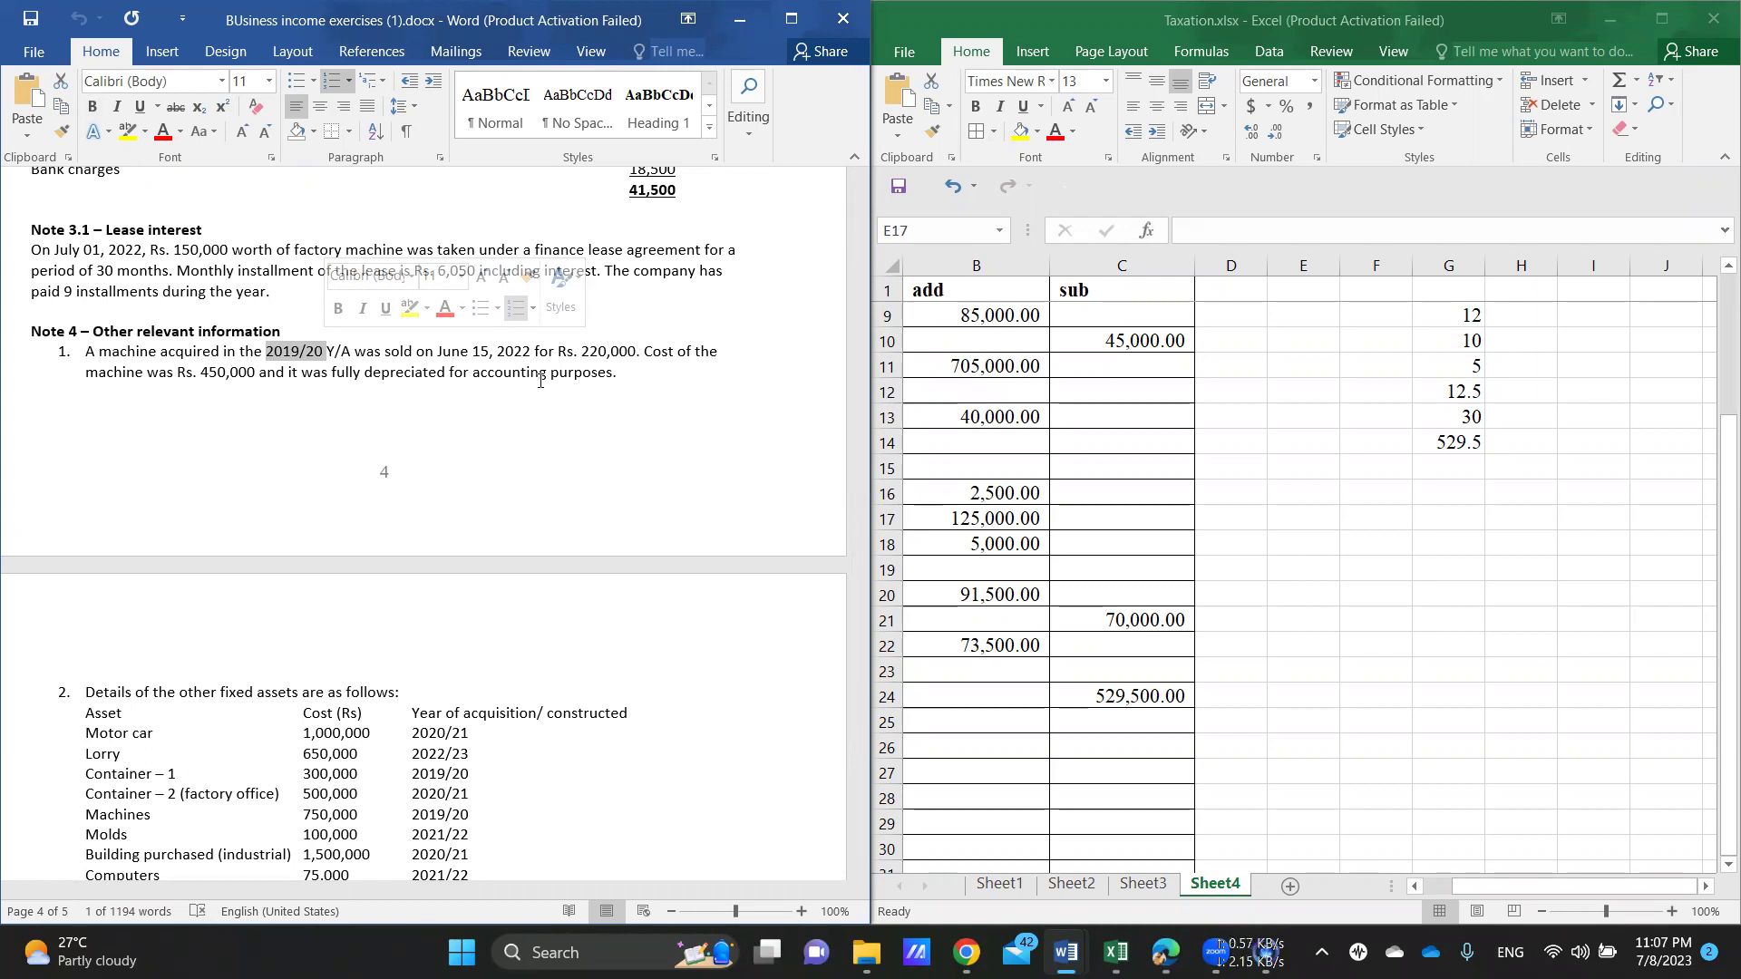
Step: Calculate the sold machine's annual capital allowance in F17 with =450/5
click(1360, 518)
click(1361, 517)
text(=)
text(54)
key(BackSpace)
key(BackSpace)
text(450)
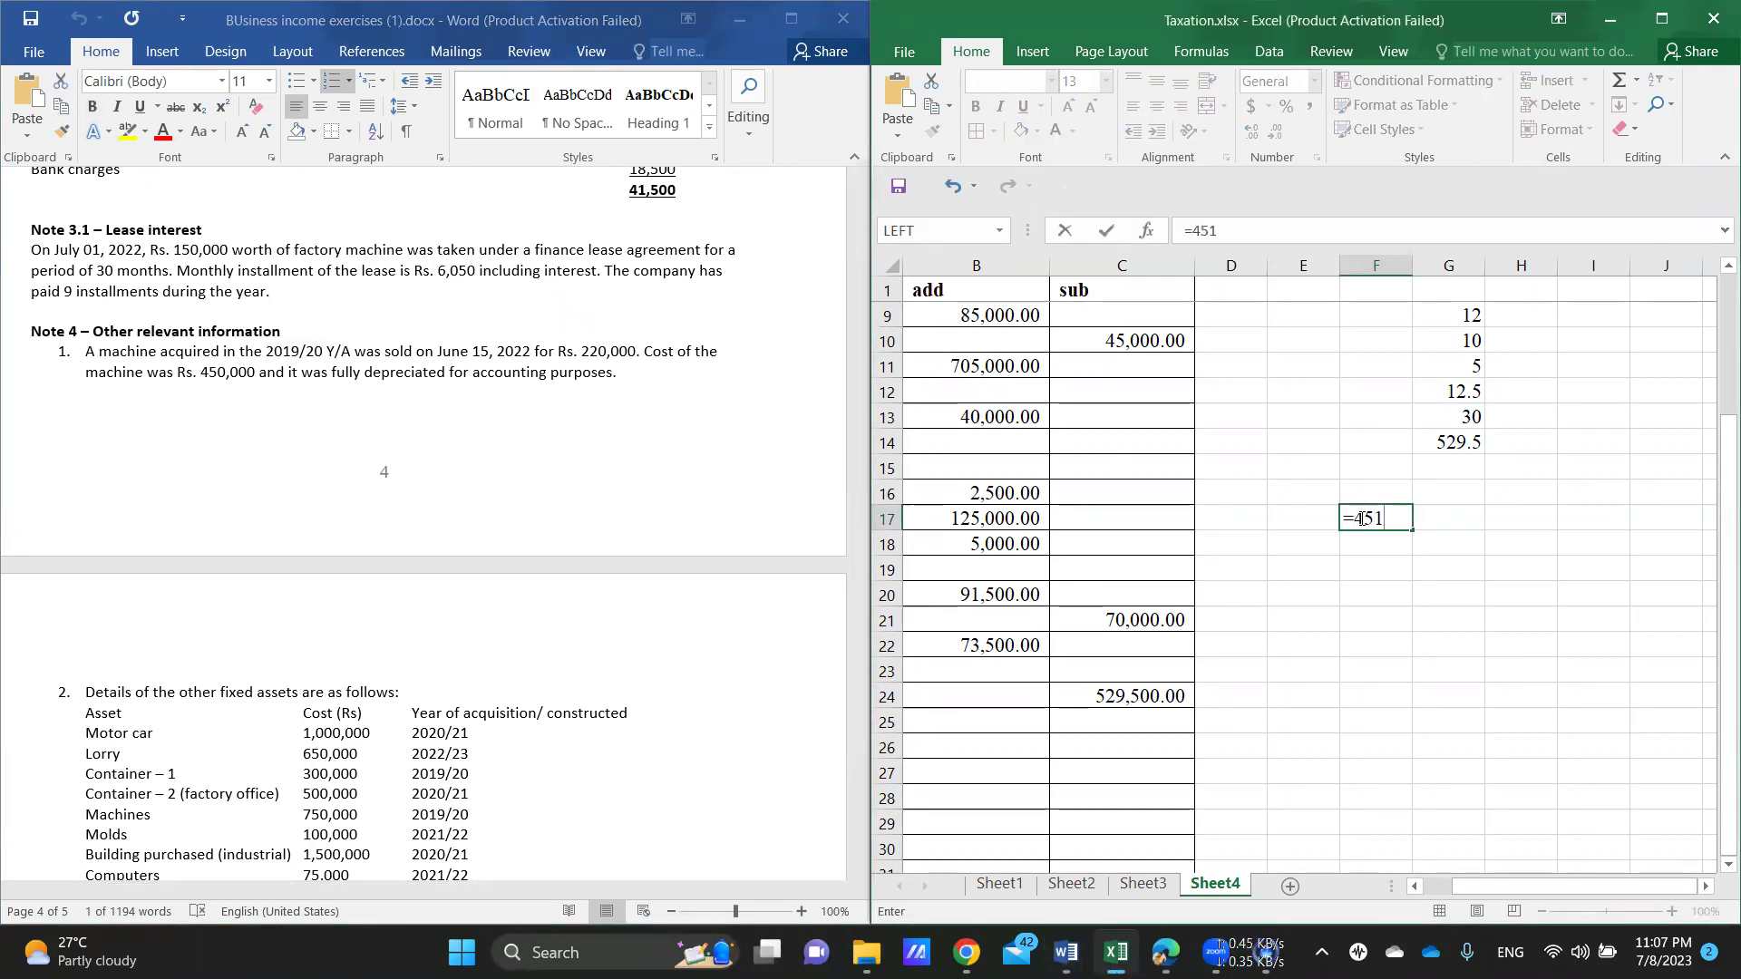
text(/5)
key(Return)
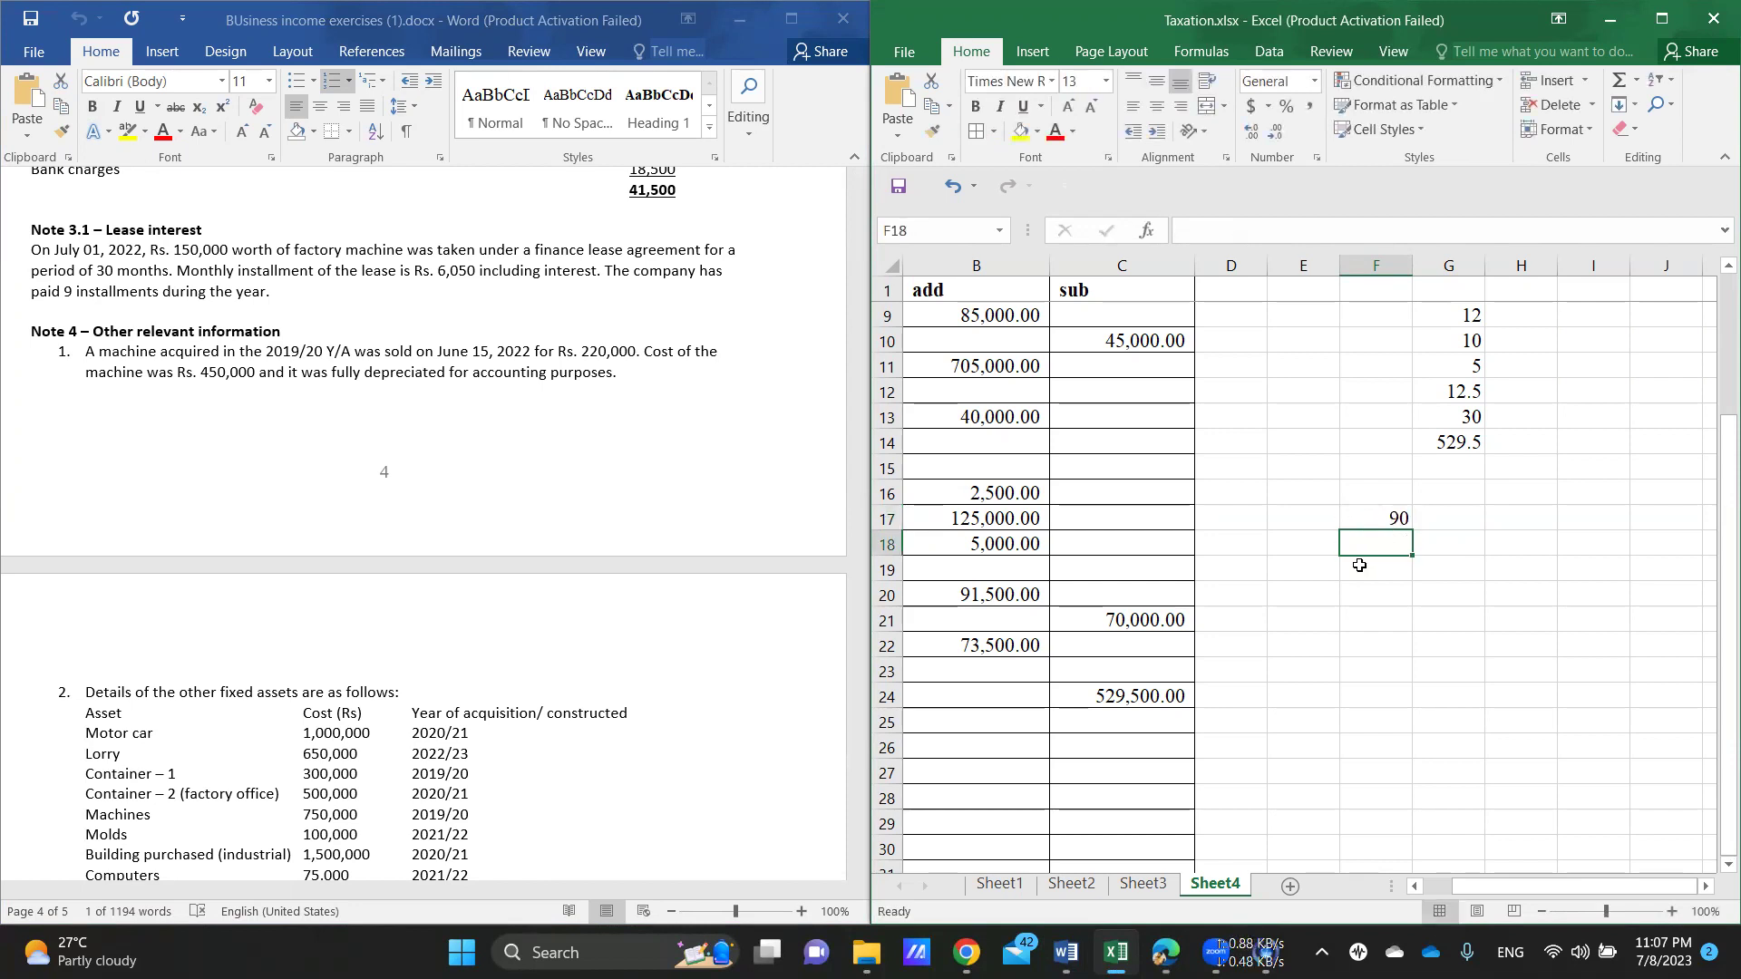
Step: Calculate the sold machine's accumulated allowance for three years in F19 with =90*3
click(1359, 567)
text(=)
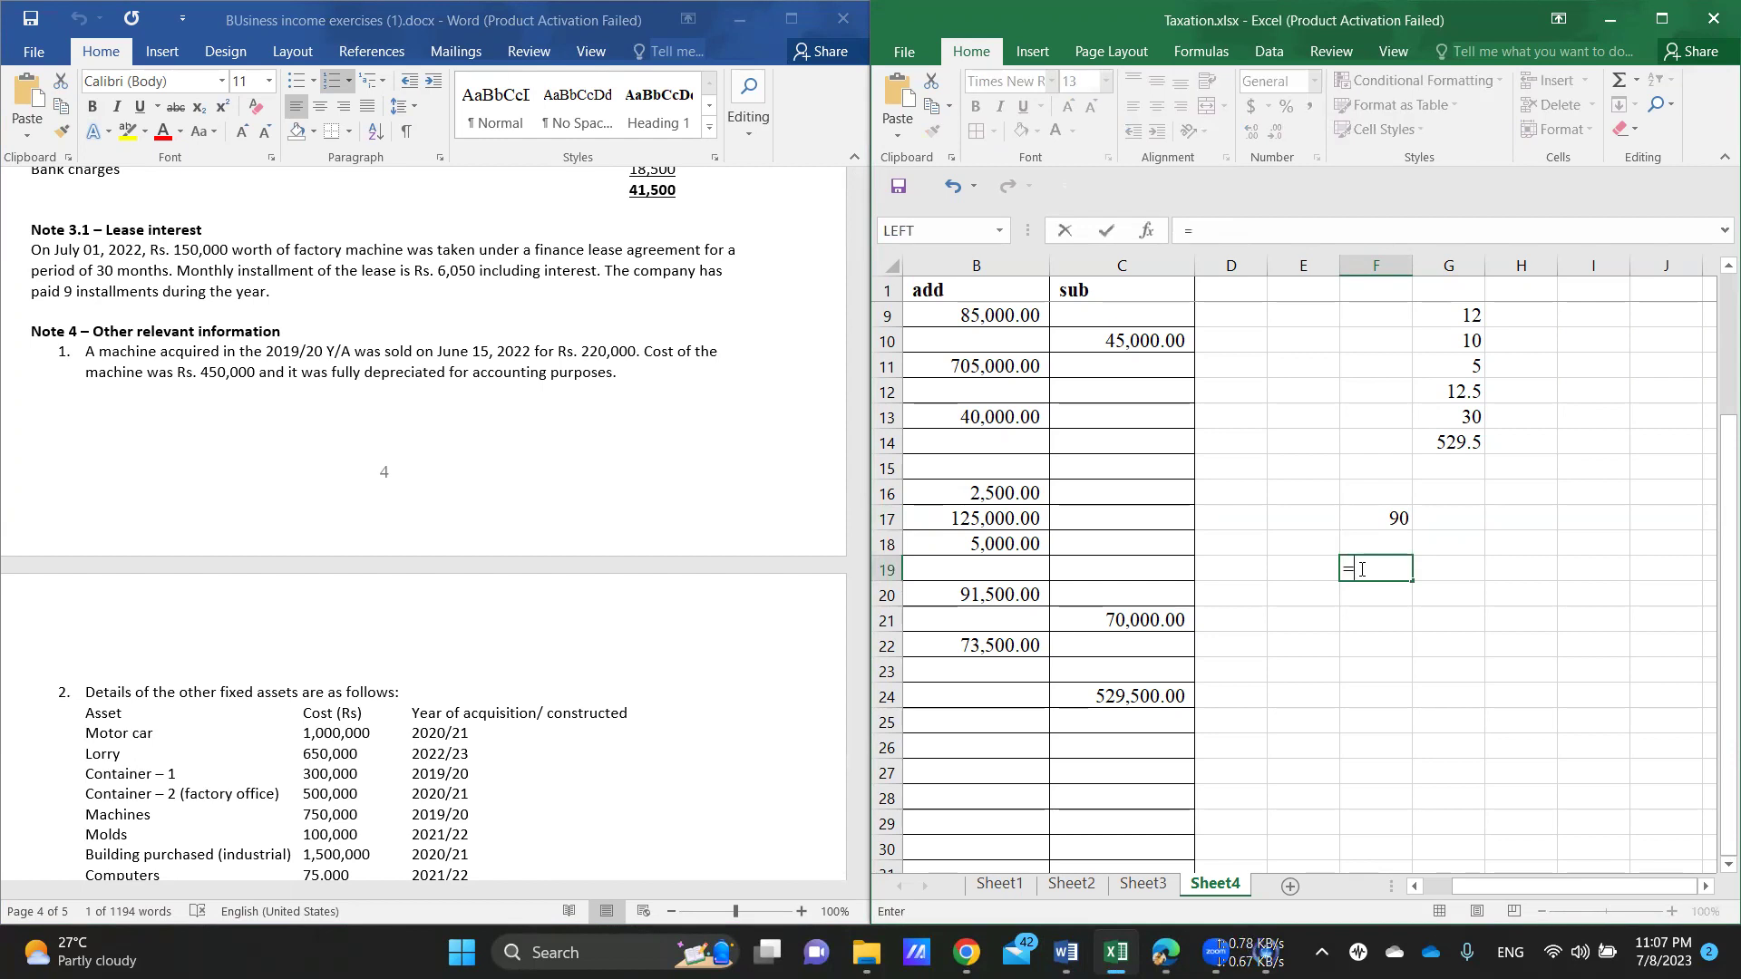
text(90*3)
key(Return)
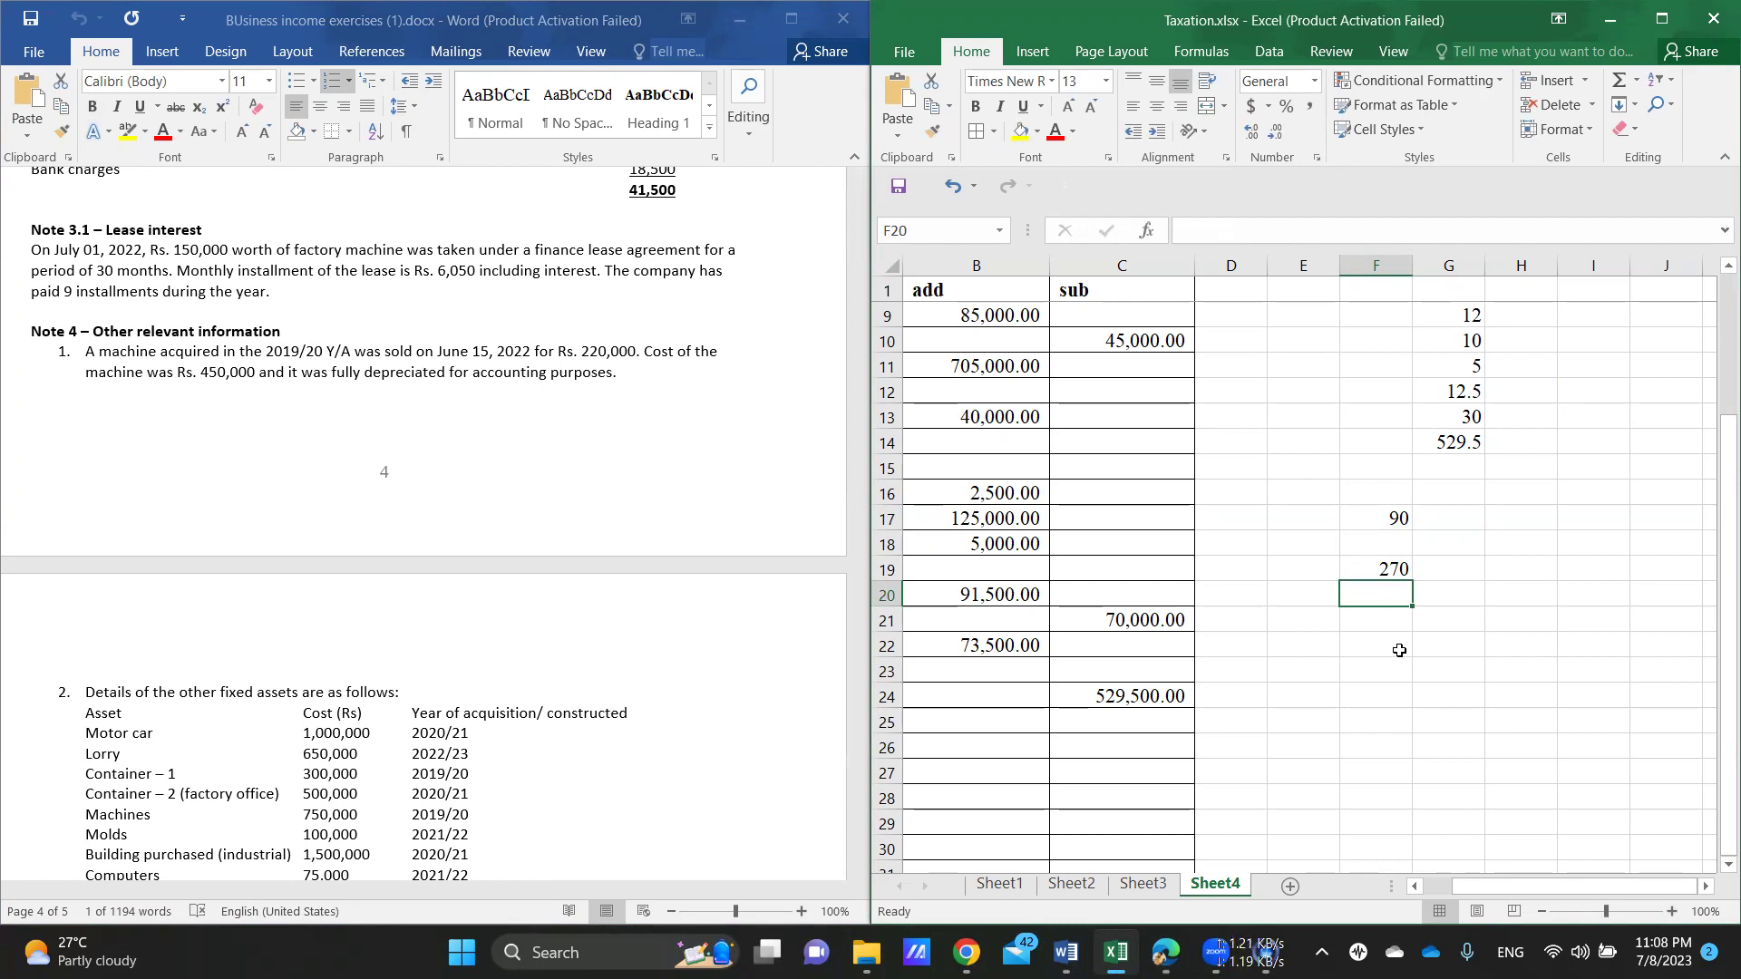
Step: Calculate the sold machine's written-down value in F22 with =450-270 and label it WDV in E22
click(1363, 643)
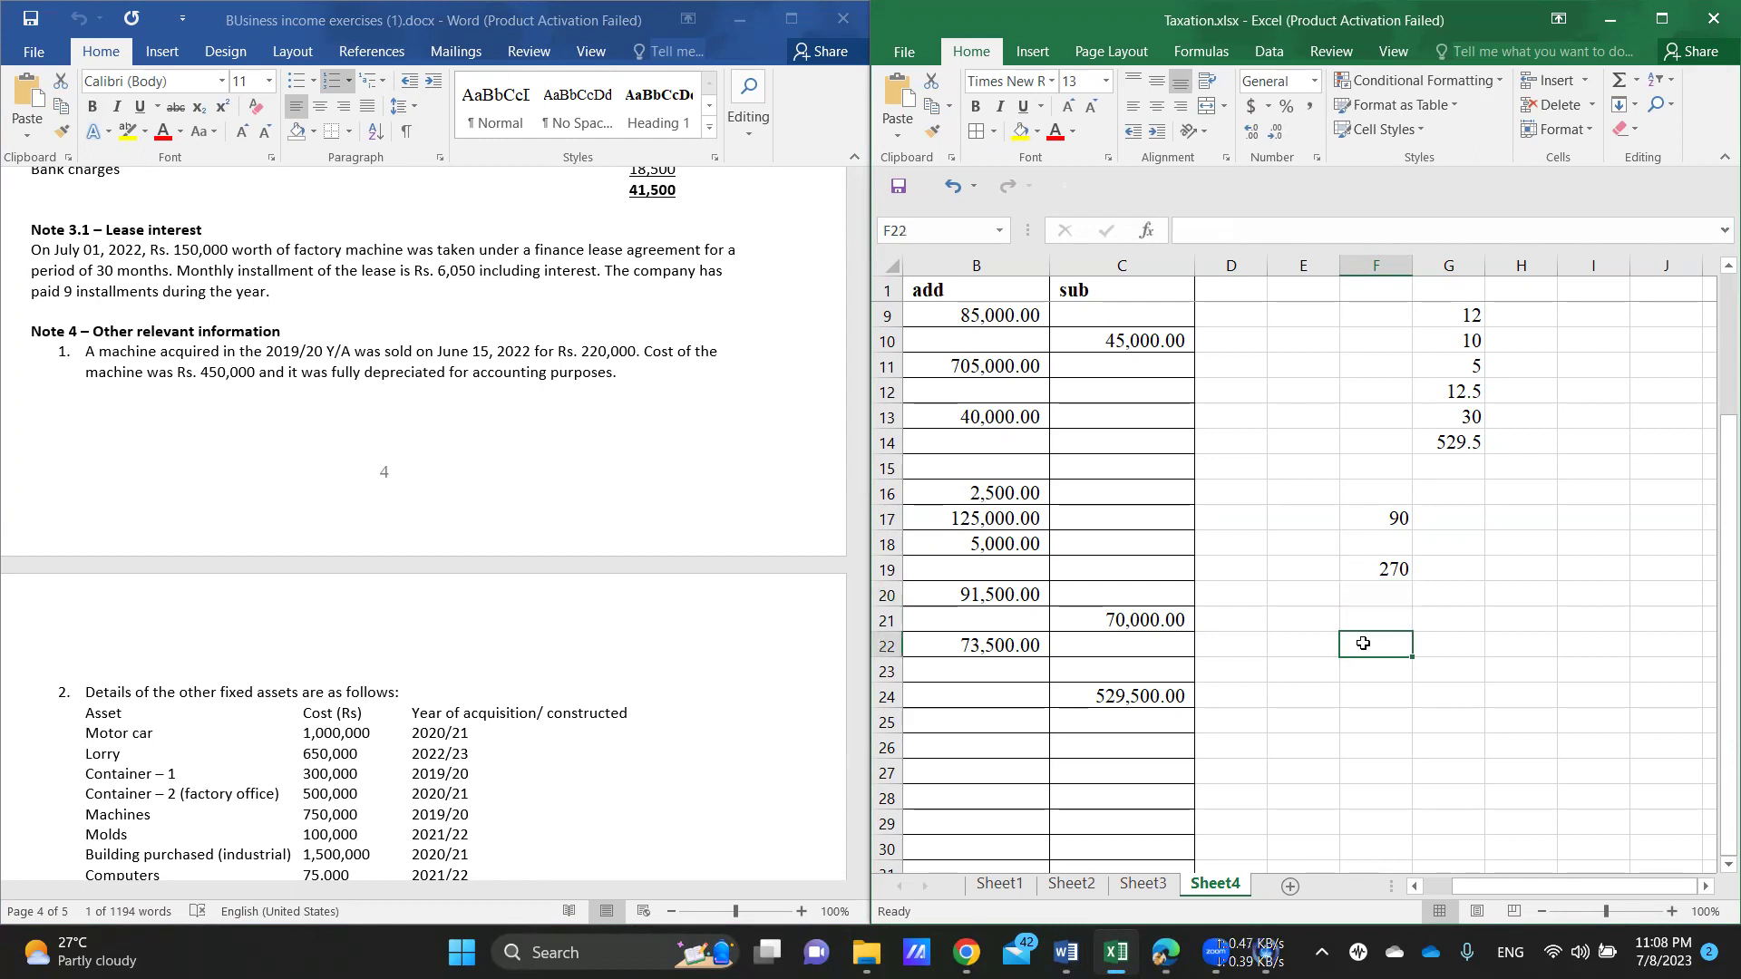
text(=)
text(45)
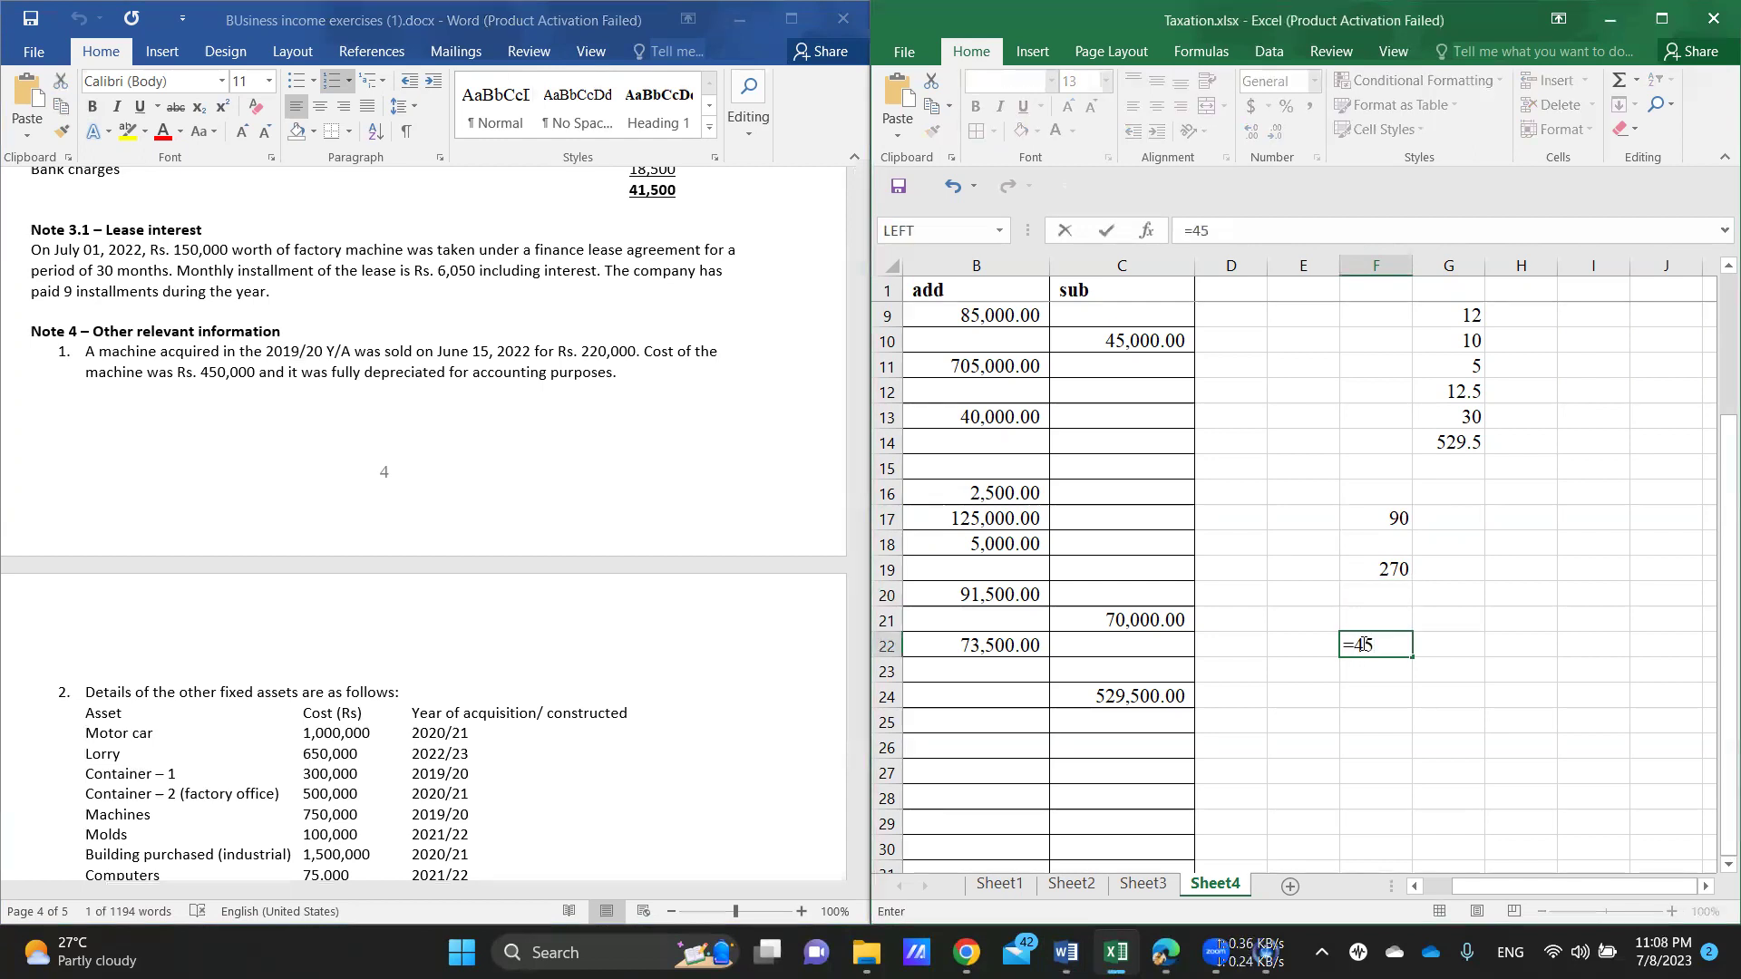
text(0-)
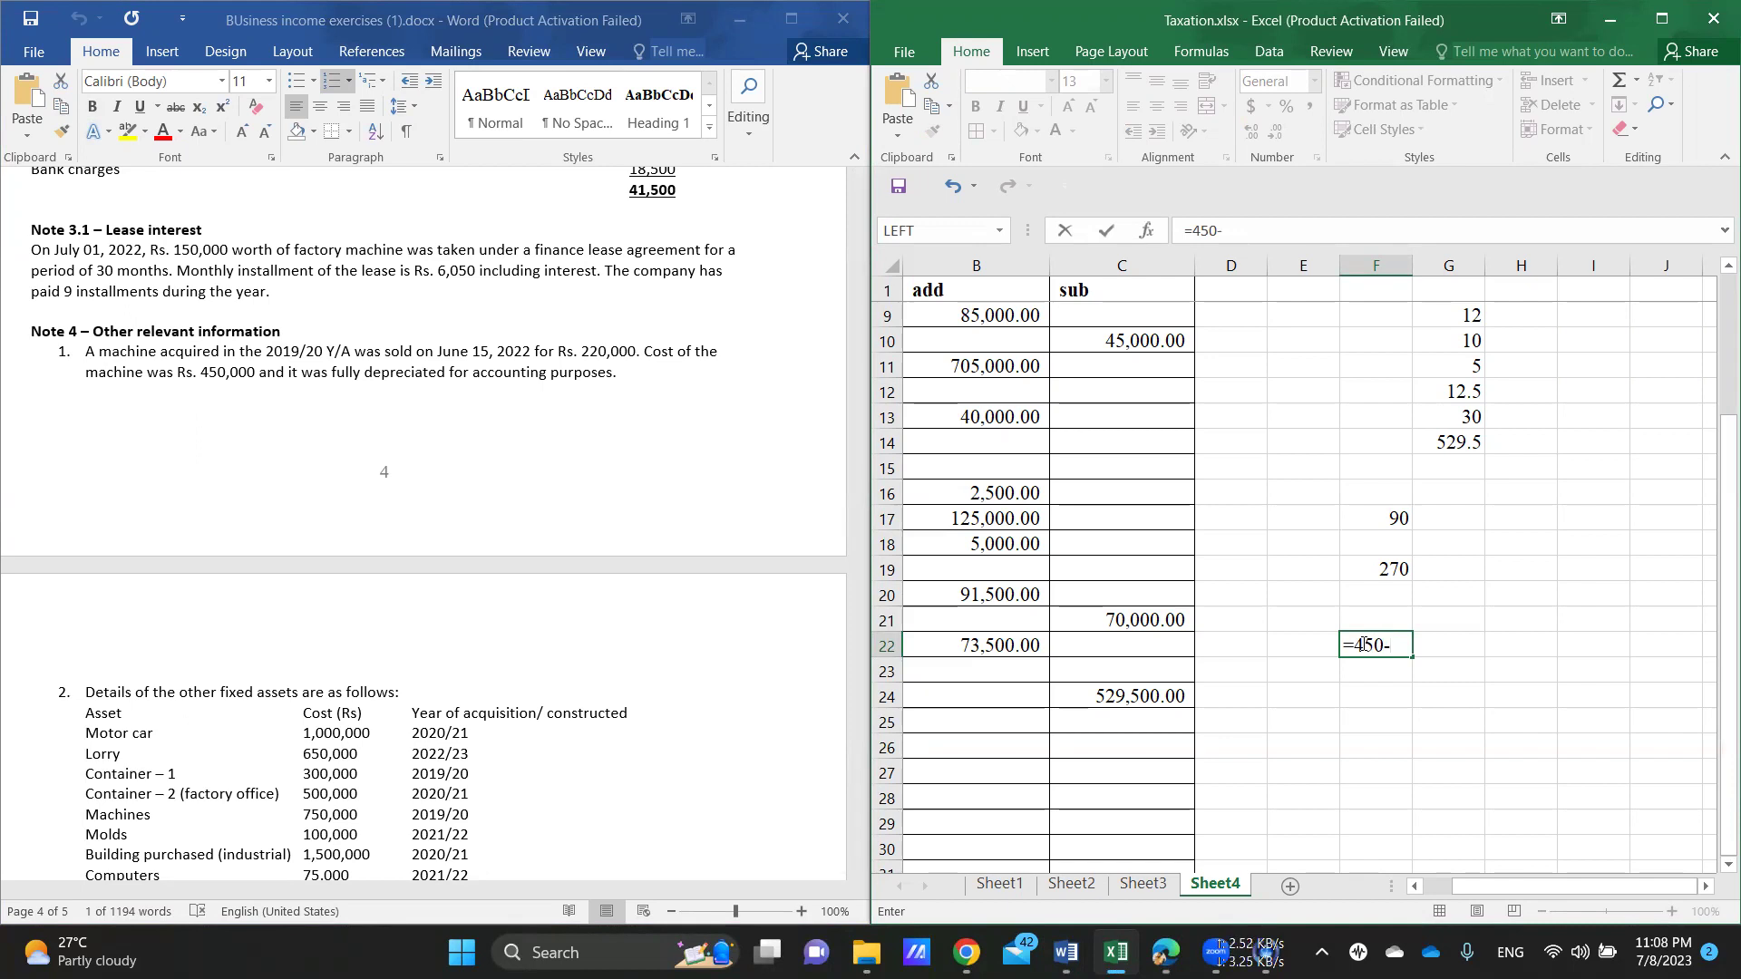
text(270)
key(Return)
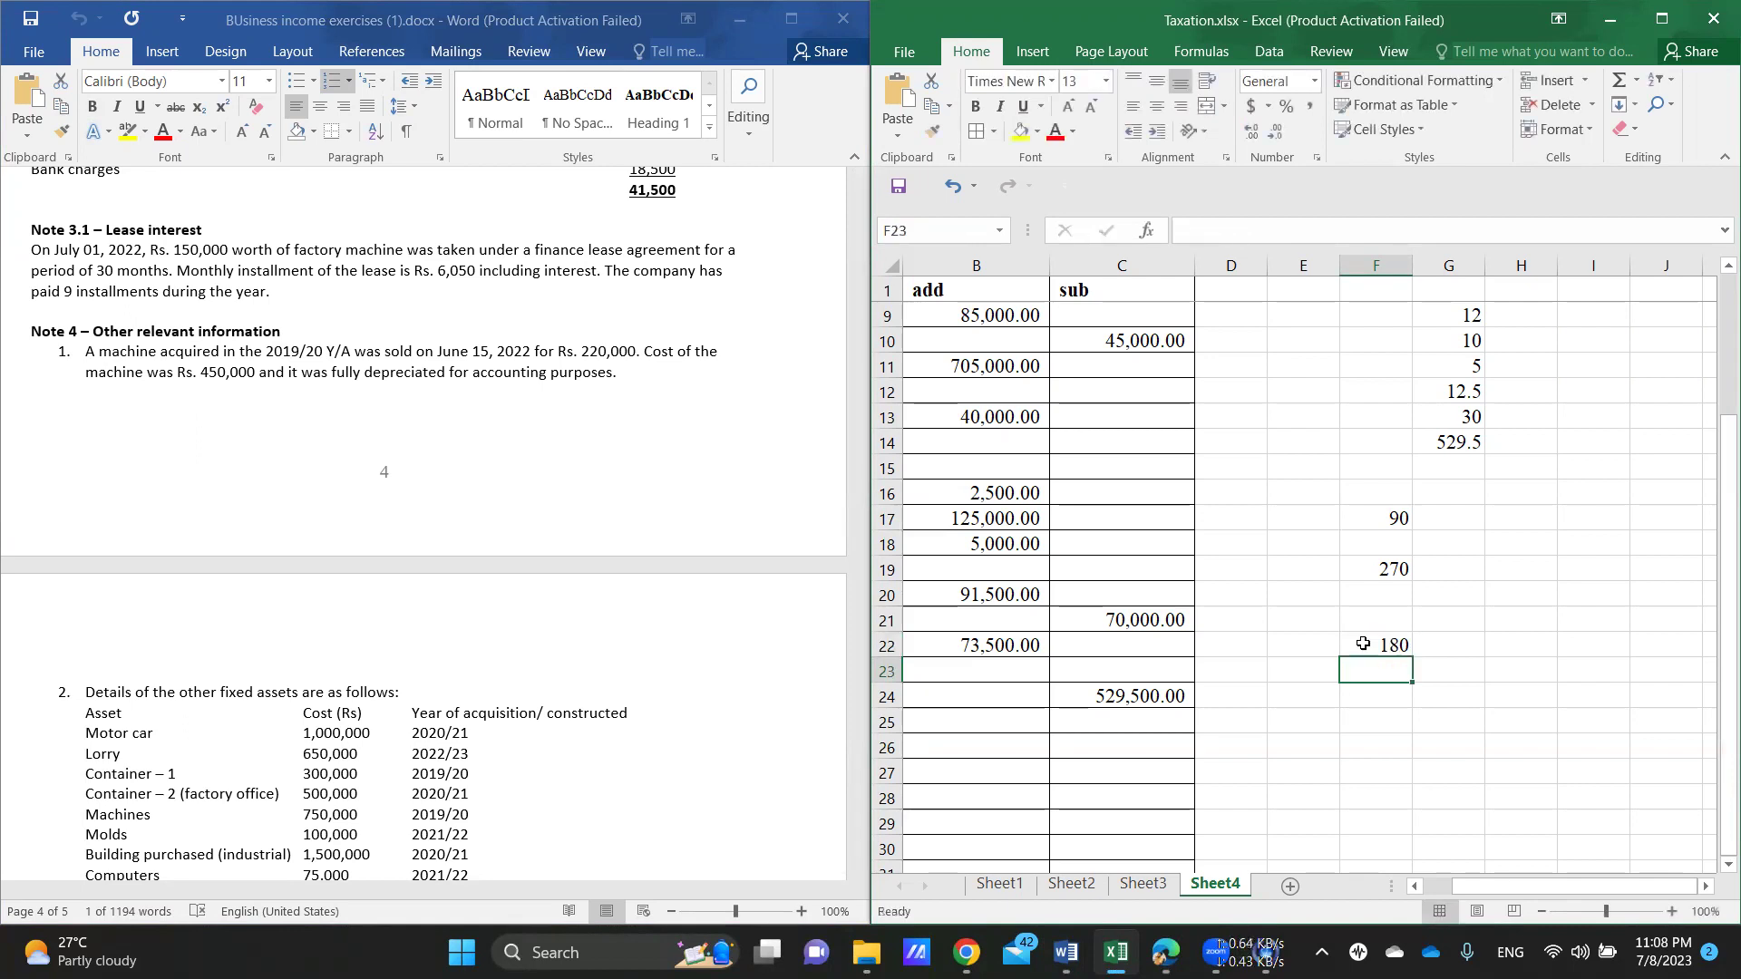
click(1298, 648)
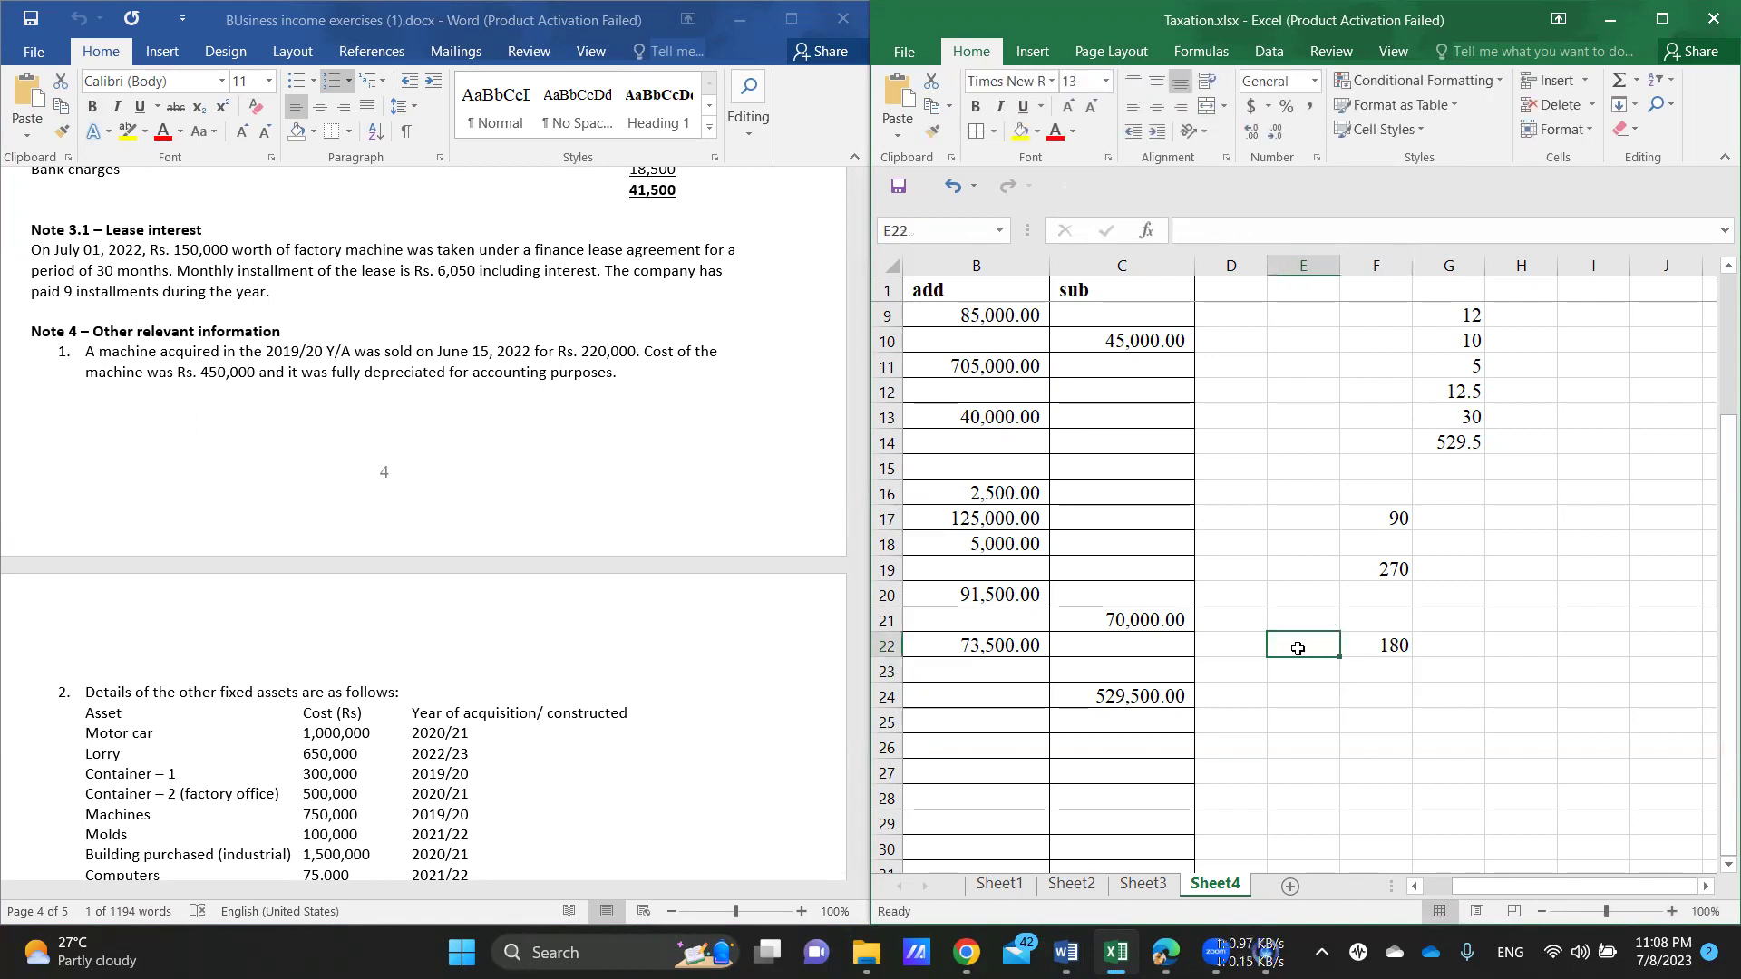
text(WDV)
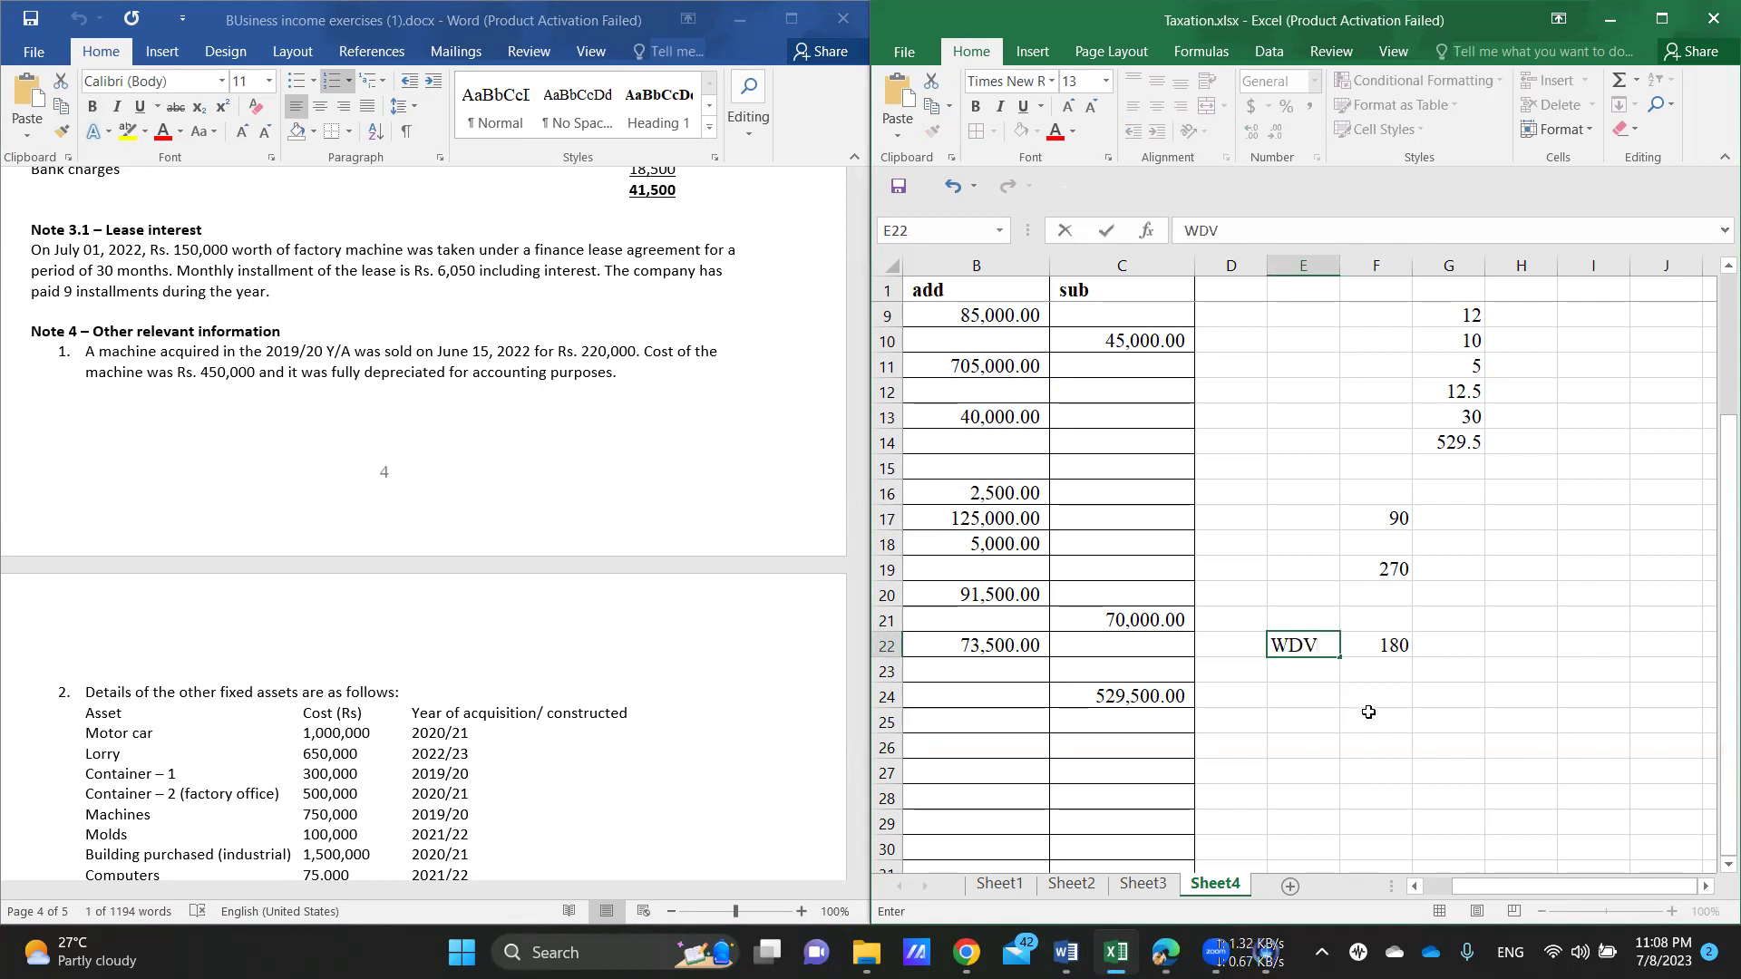
Step: Record the machine's sale consideration as 220 in F24, labelled Cosider in E24, and enter the gain of 40 in H23
click(1370, 697)
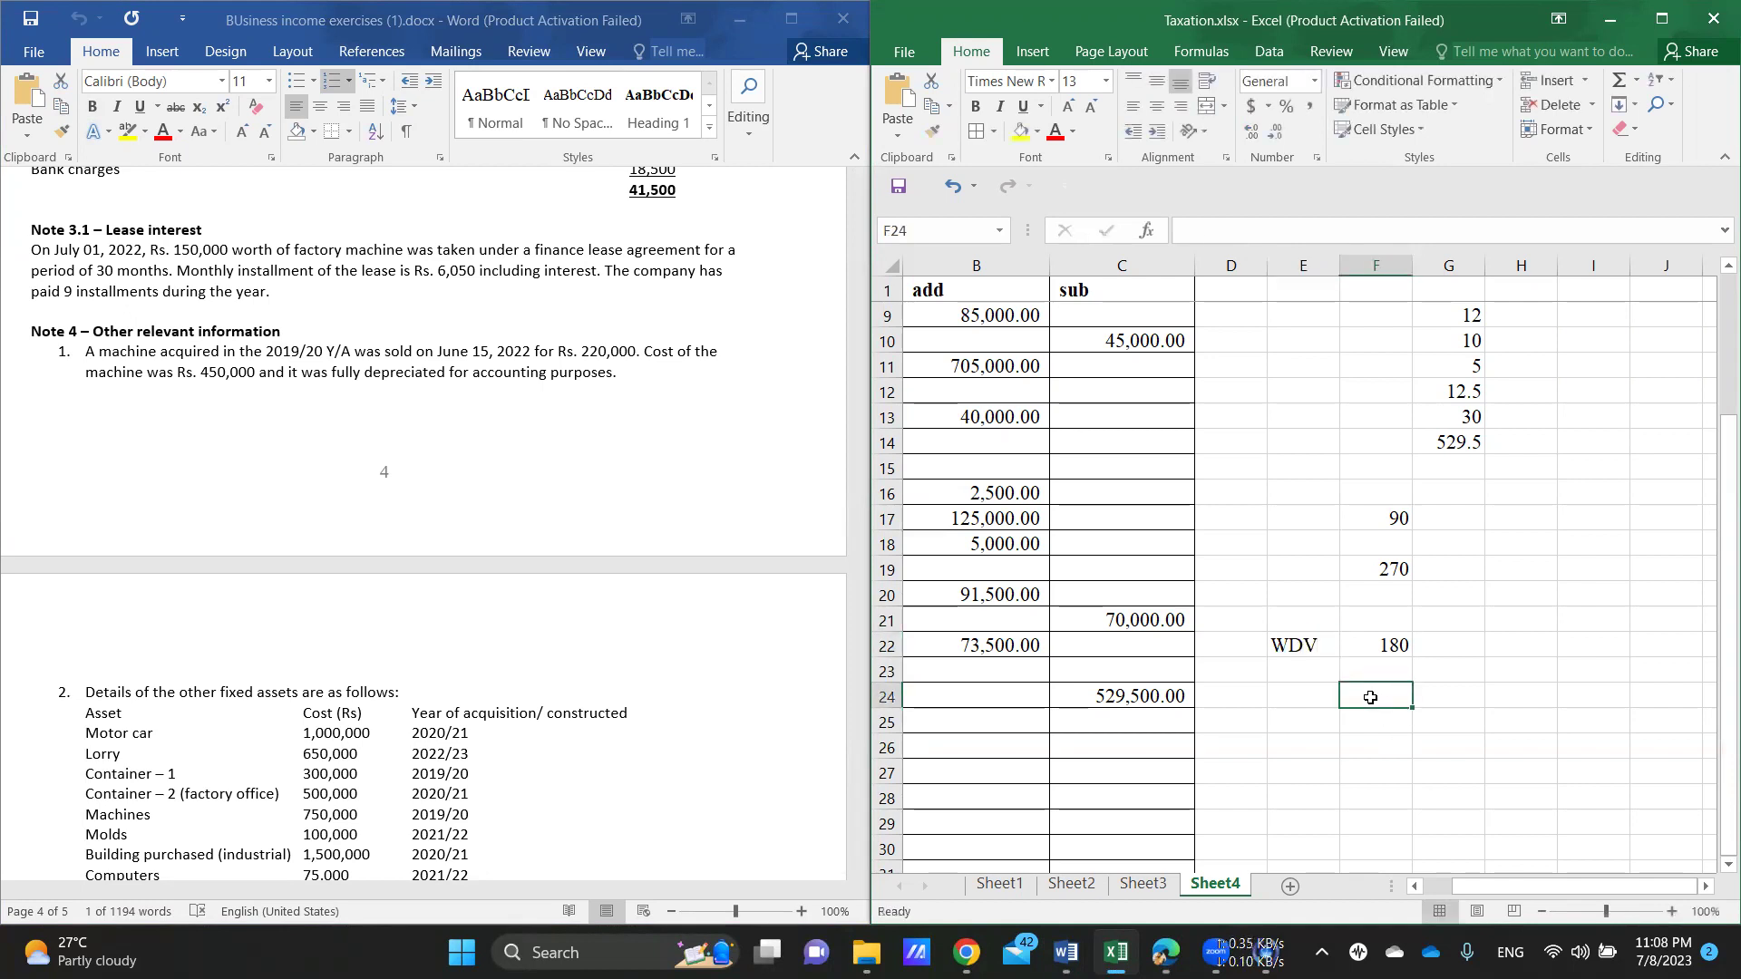
click(1308, 693)
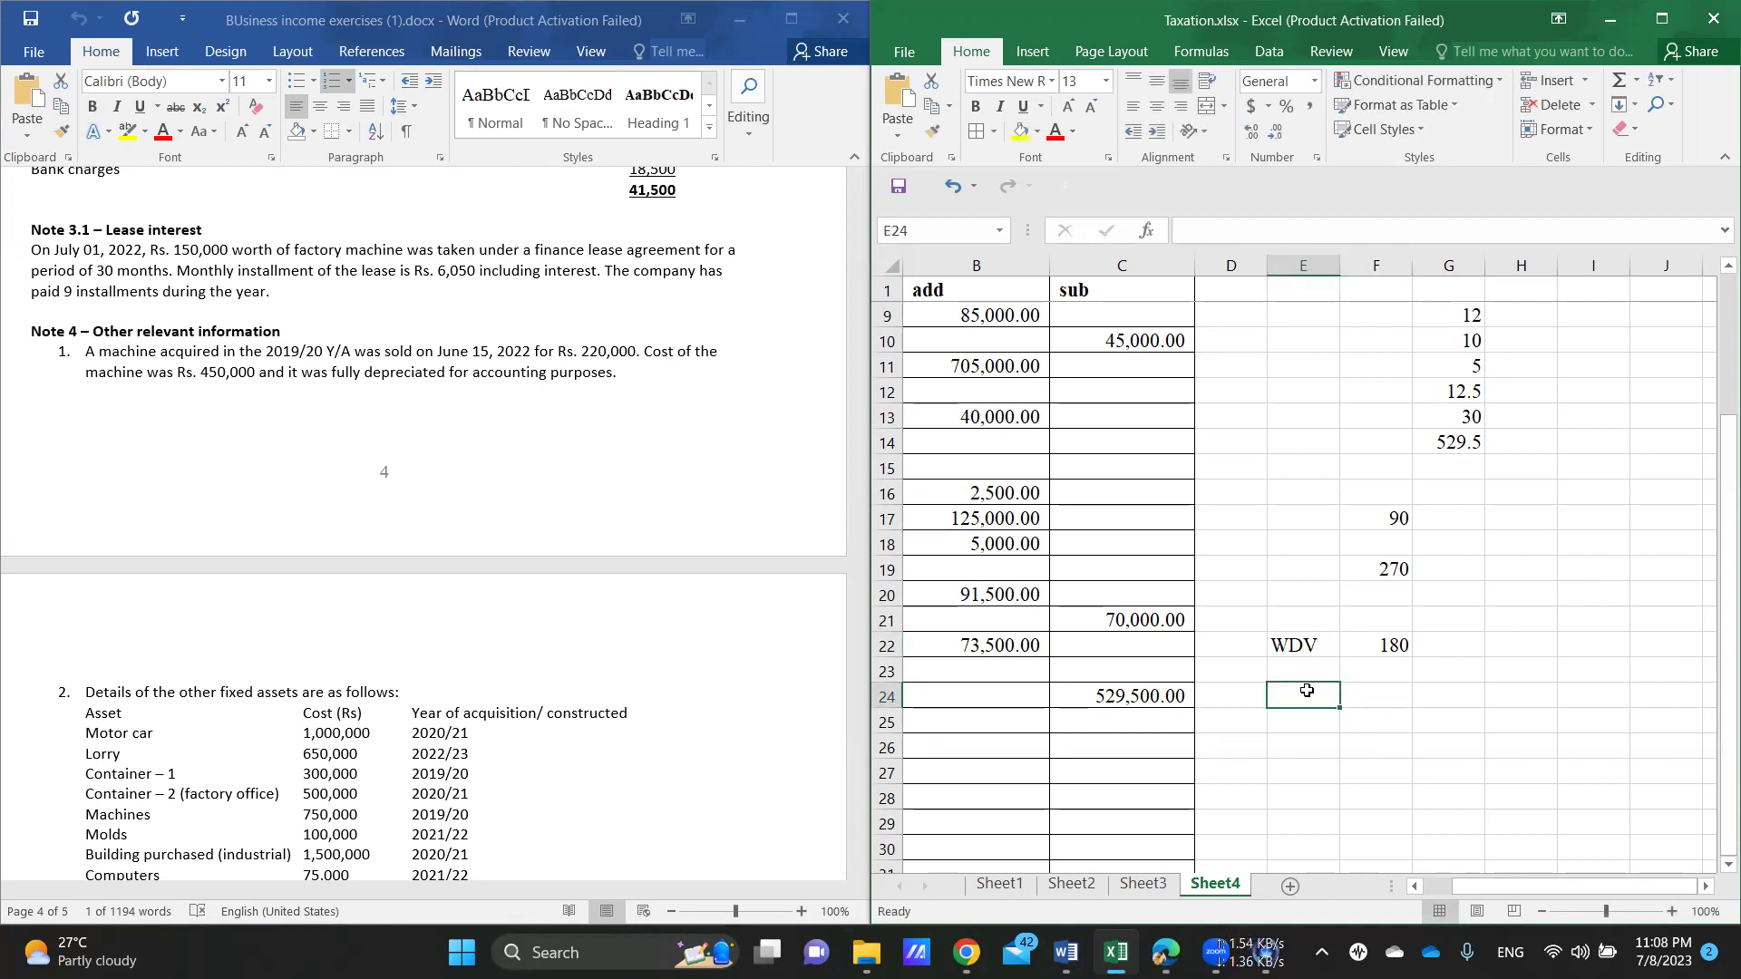
text(Cosider)
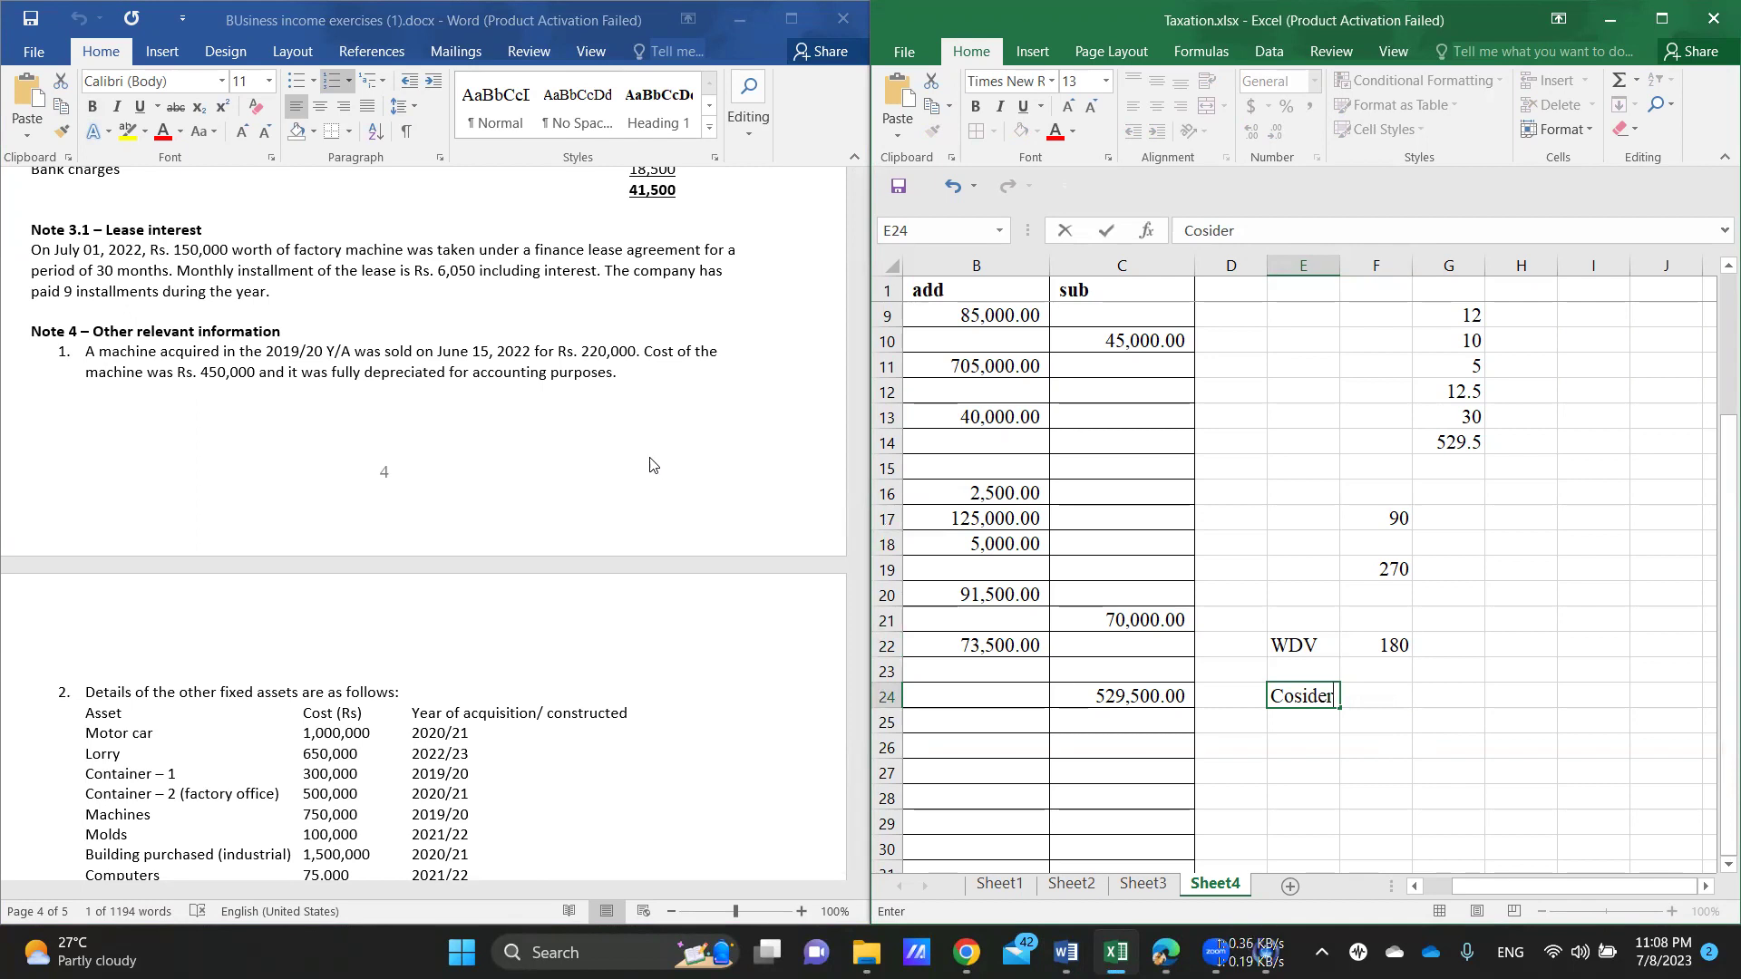
click(1368, 699)
text(220)
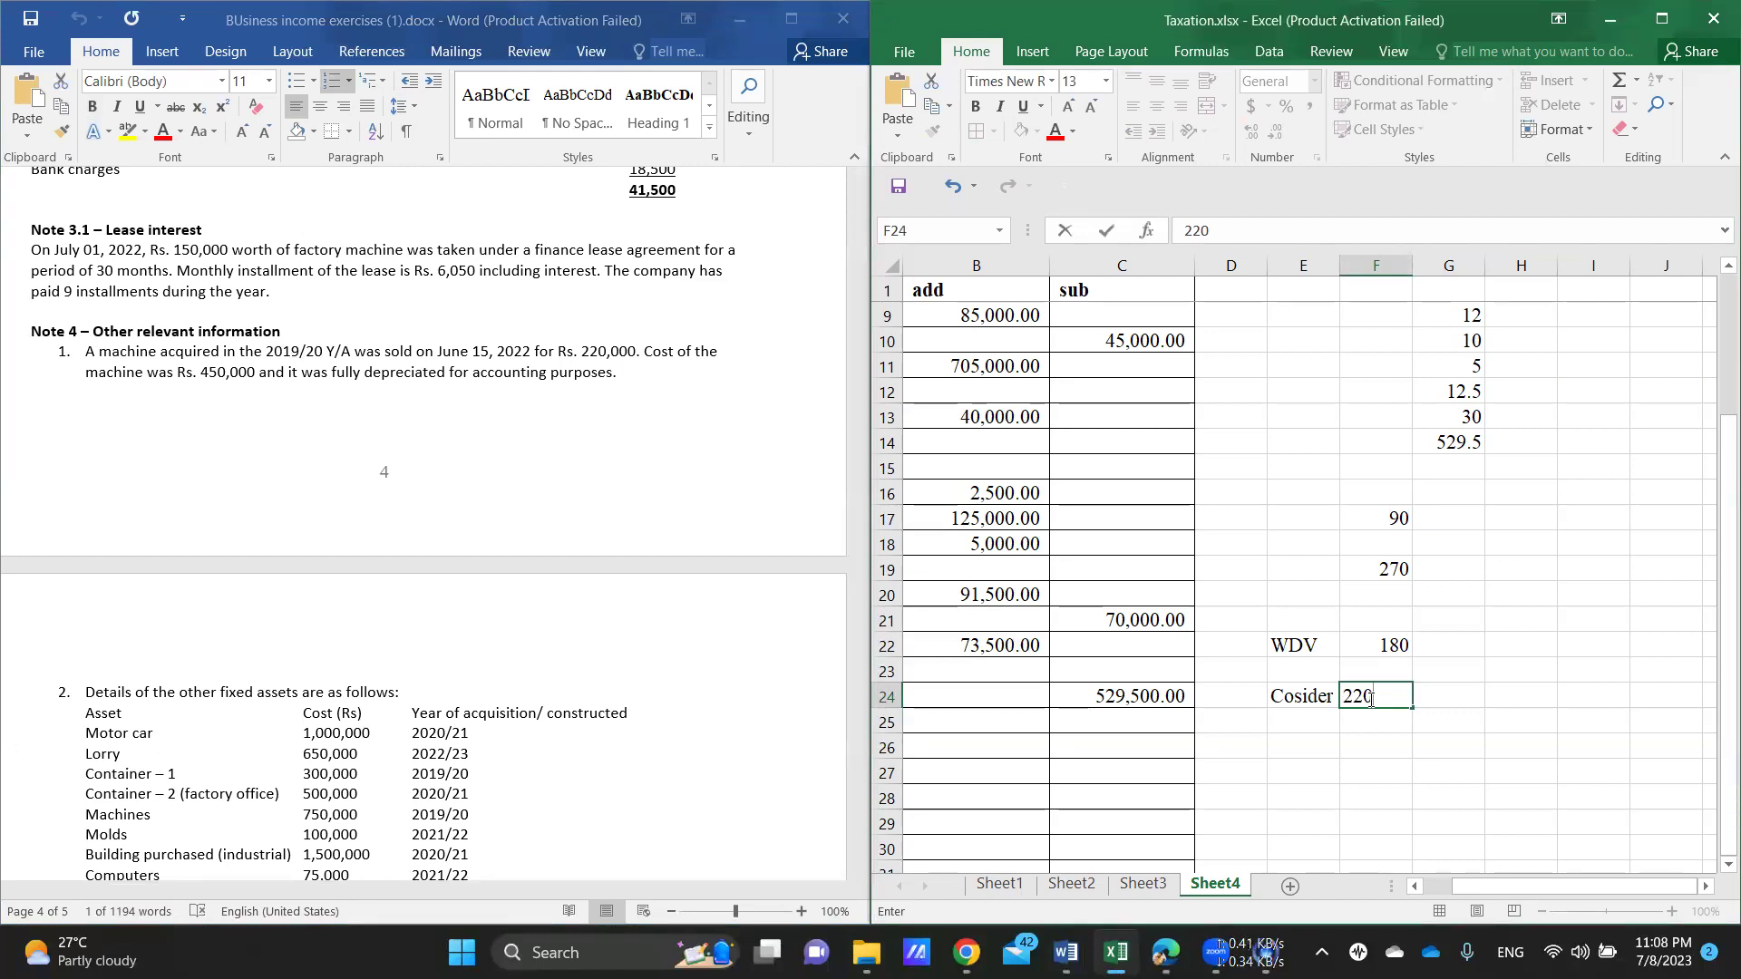
click(1522, 672)
text(40)
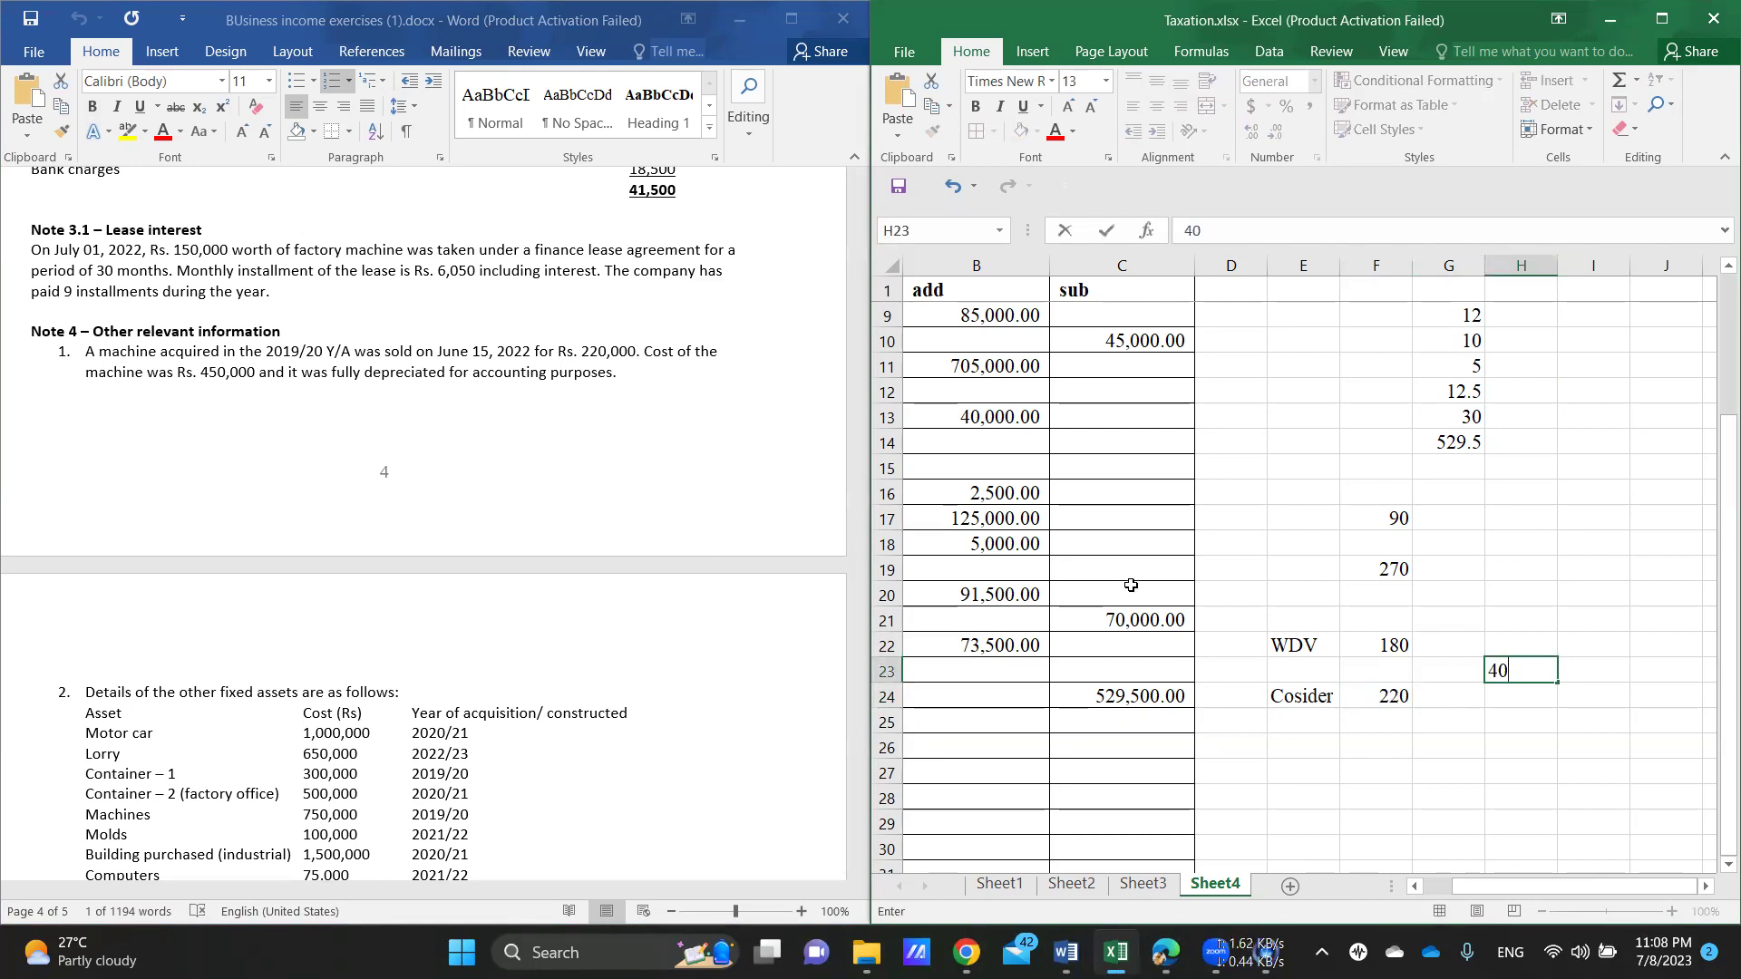
Step: Add an item named assebel in A25 with 40 in its add column
scroll(1131, 585, left, 1)
click(990, 722)
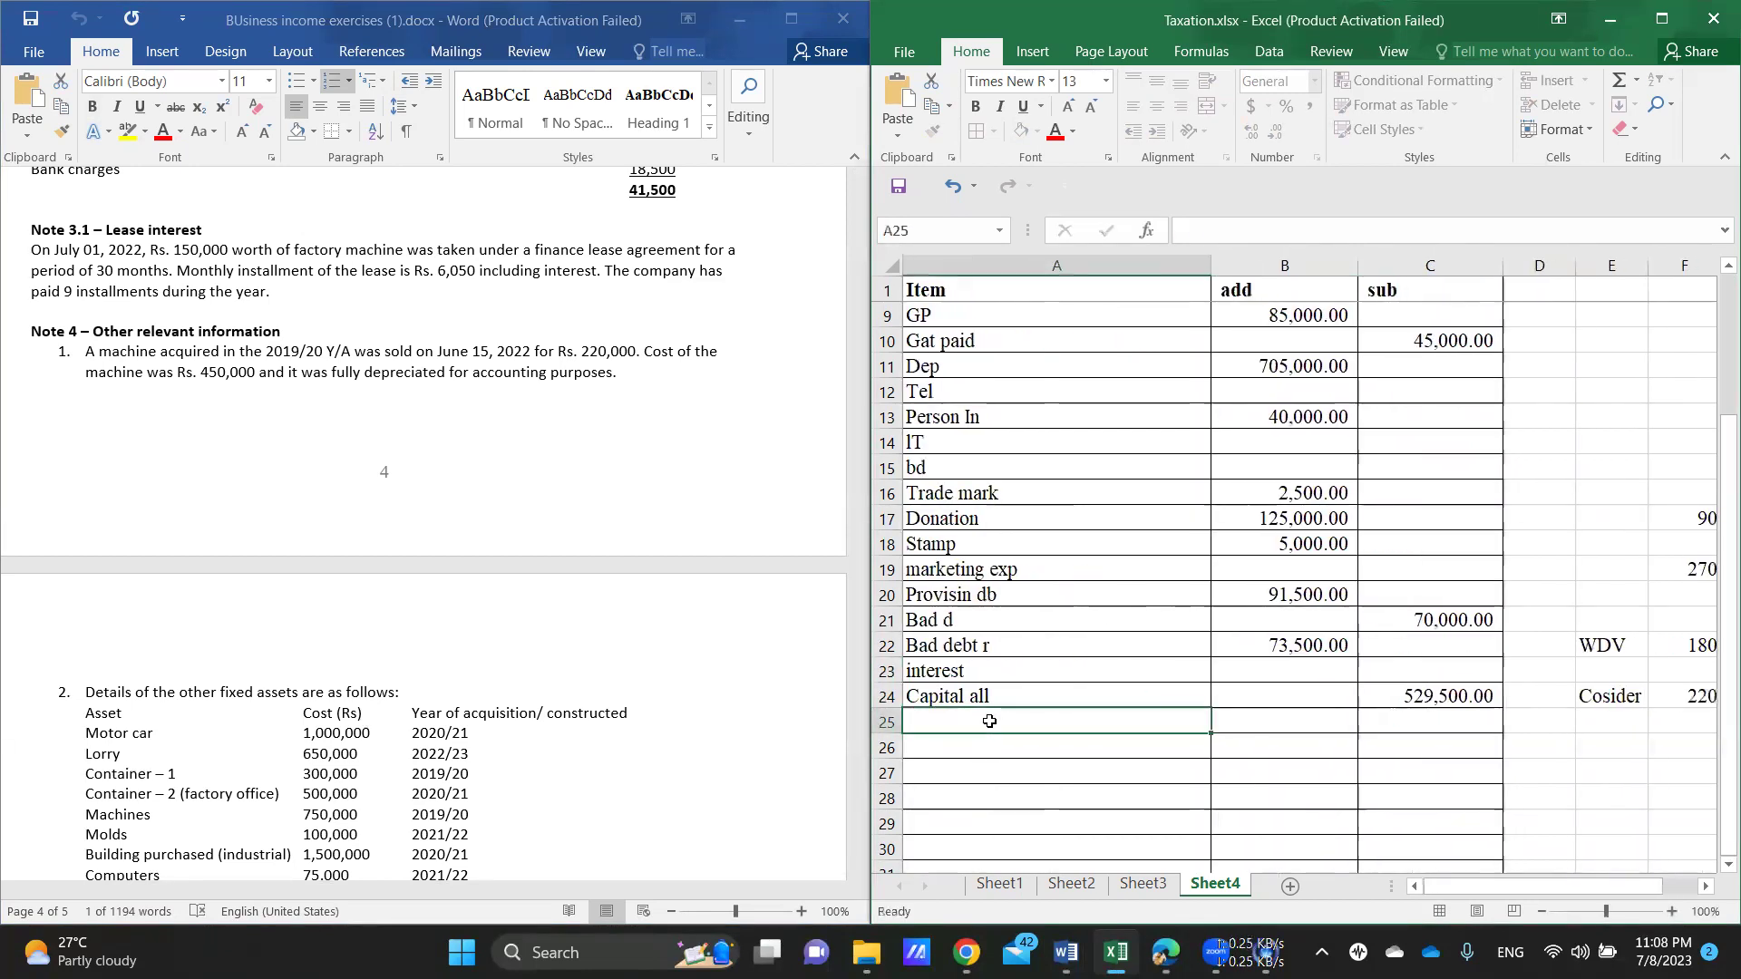
text(ass)
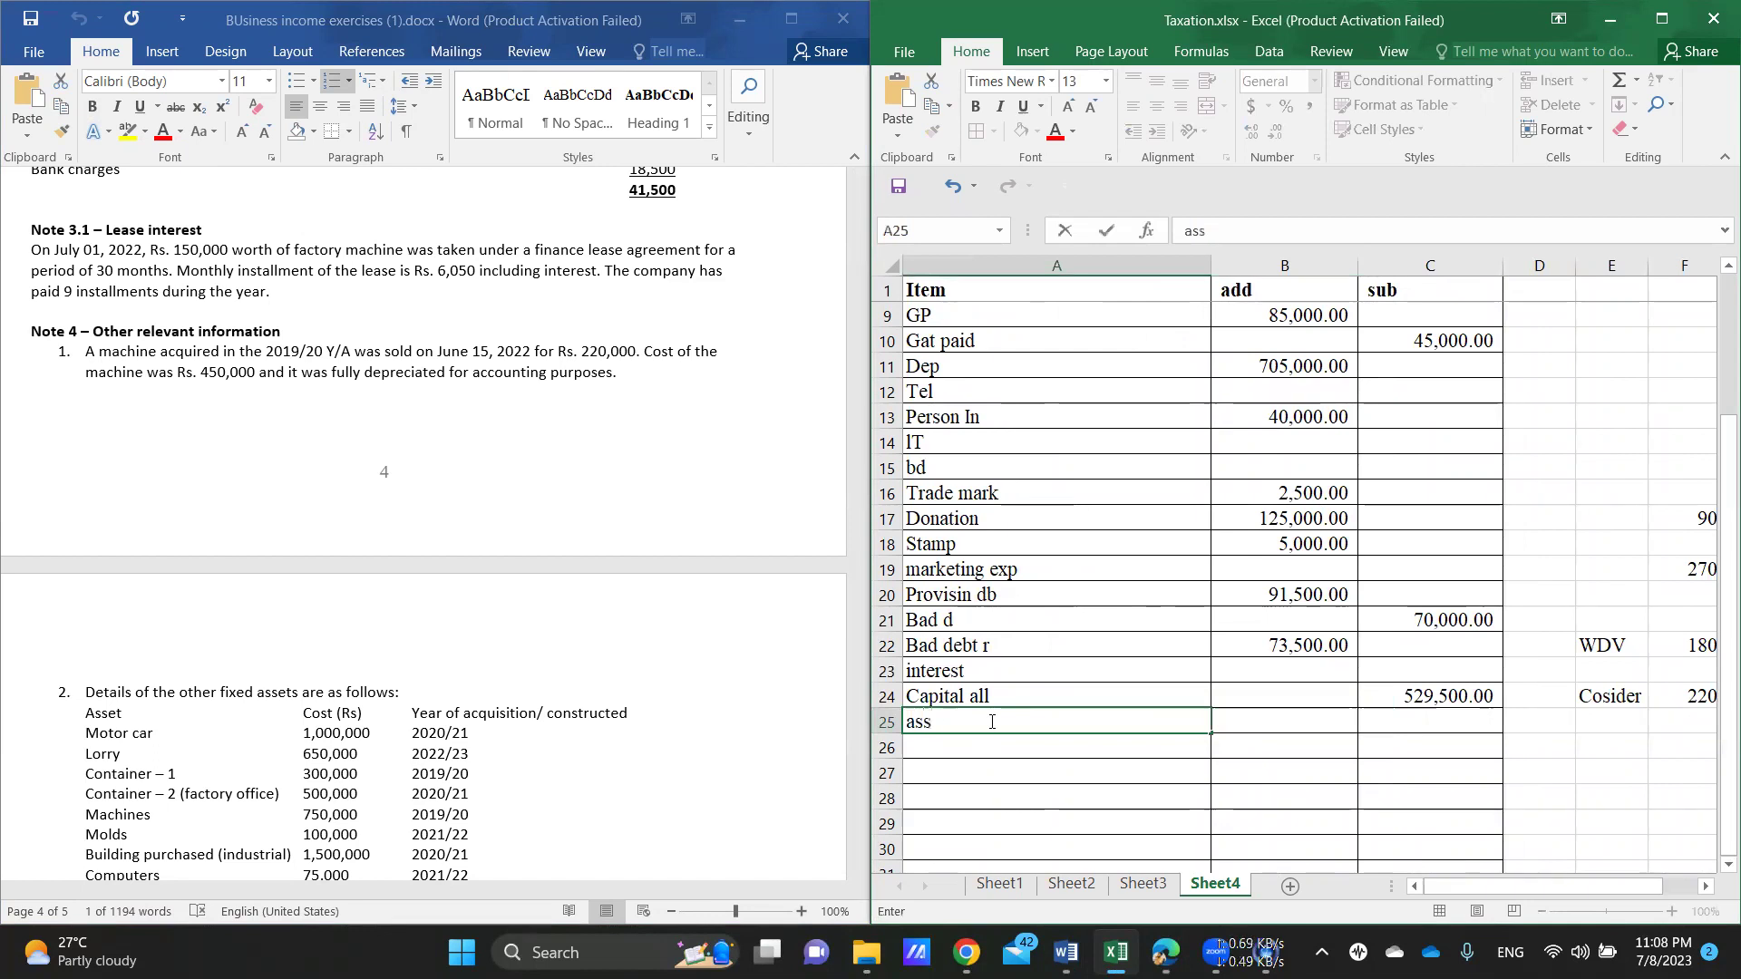
text(ebel)
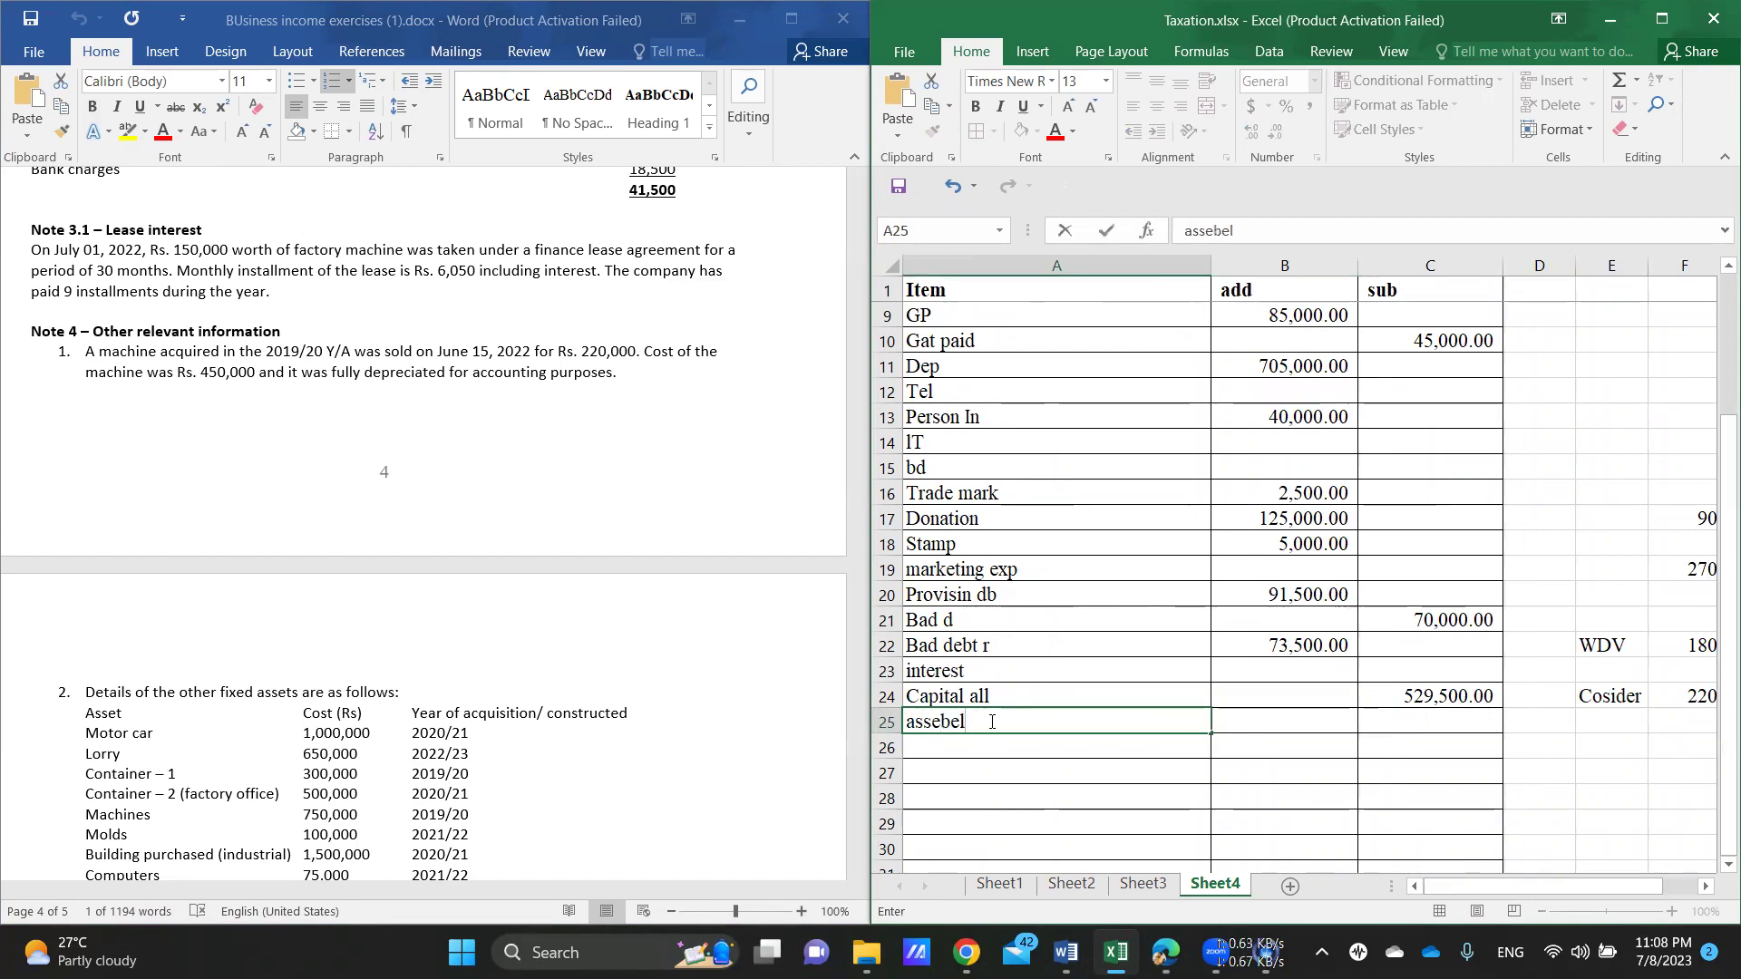
click(1286, 725)
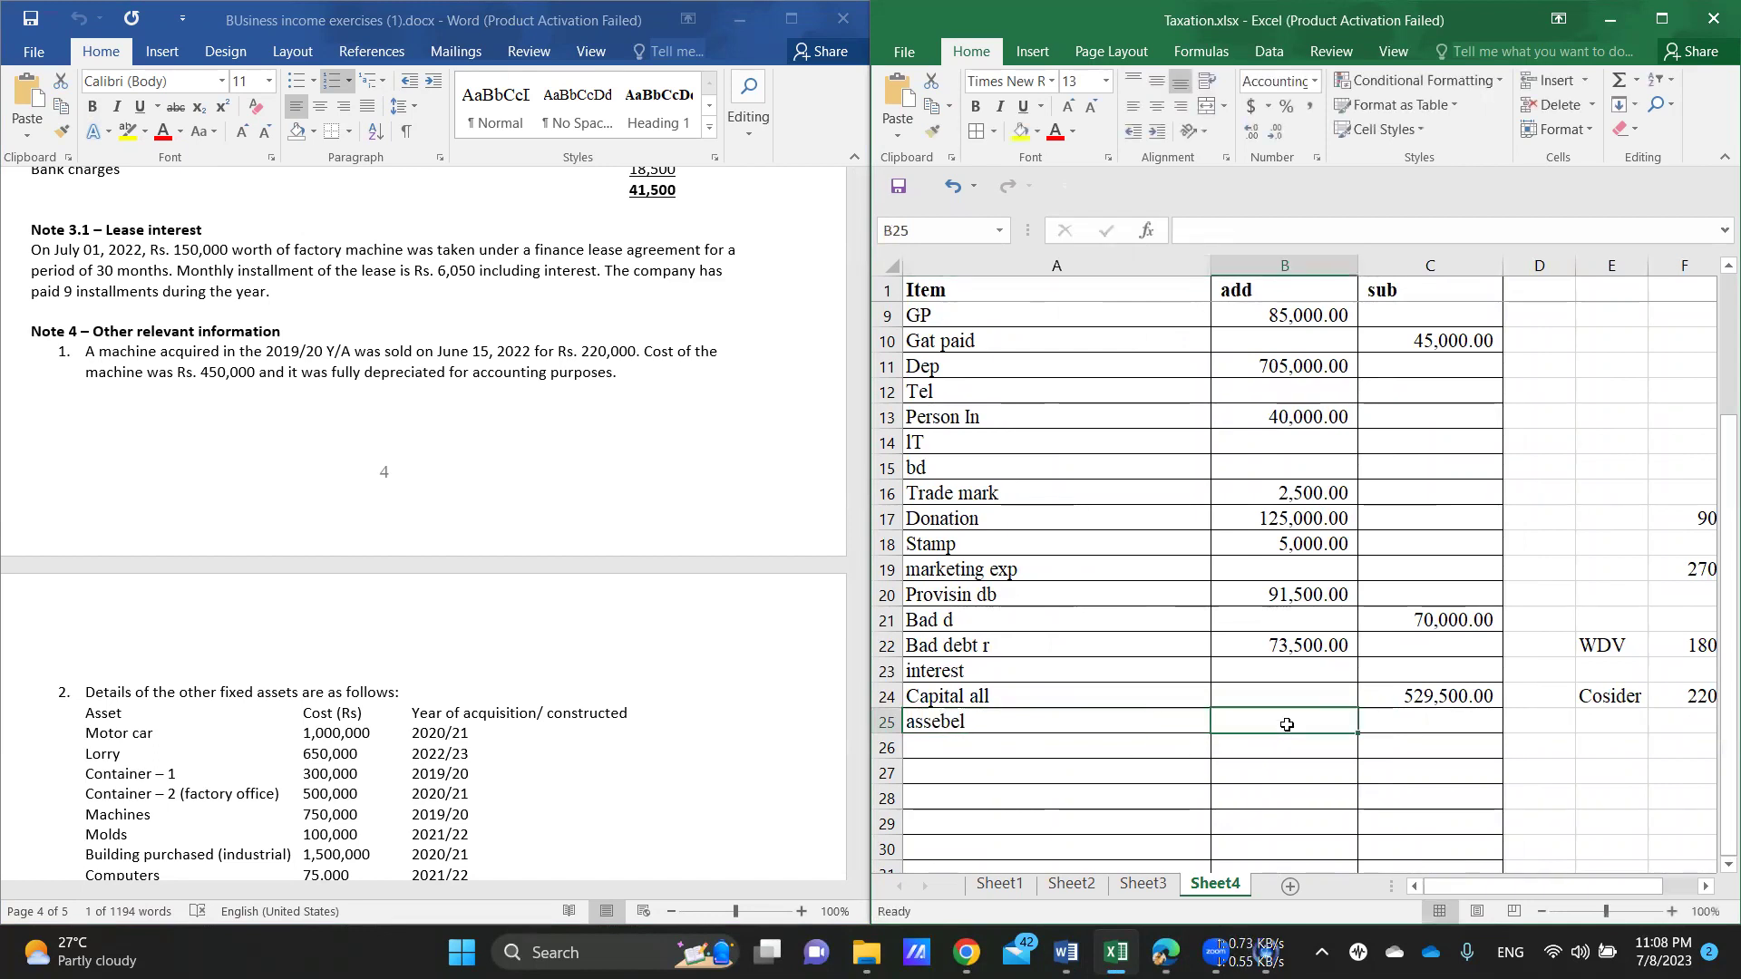
text(40)
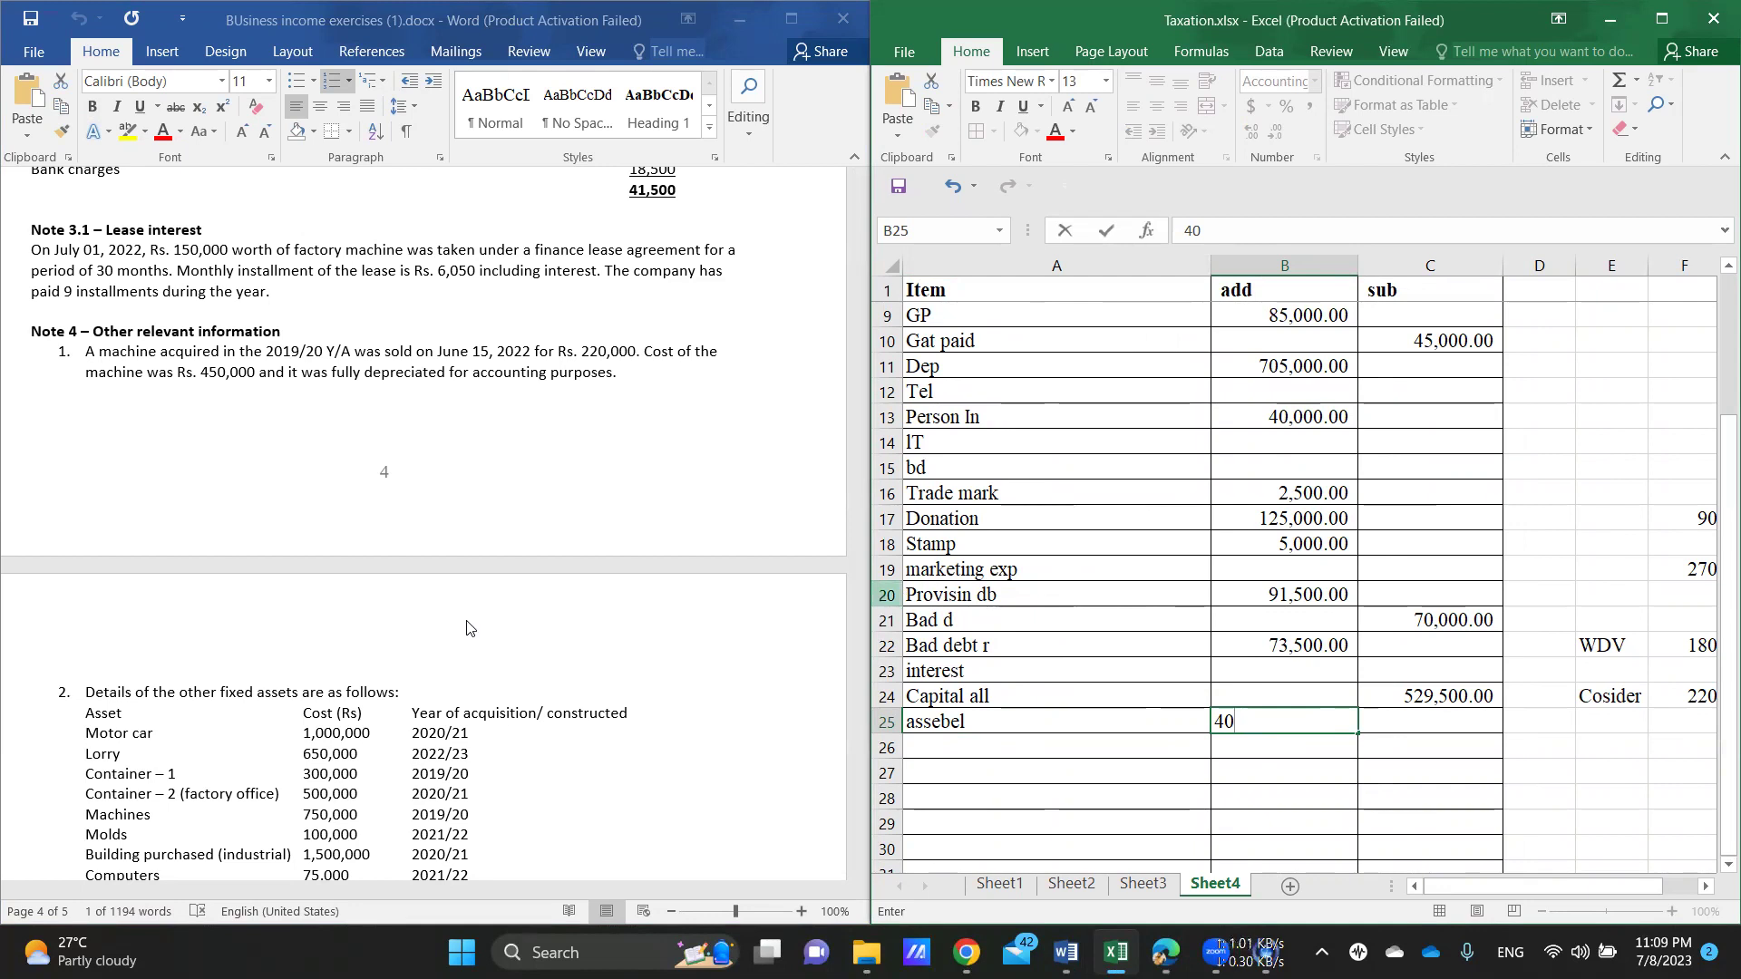
Step: Consult the product development expense note in the Word exercise and label A26 as rd
scroll(469, 627, down, 8)
scroll(469, 627, down, 2)
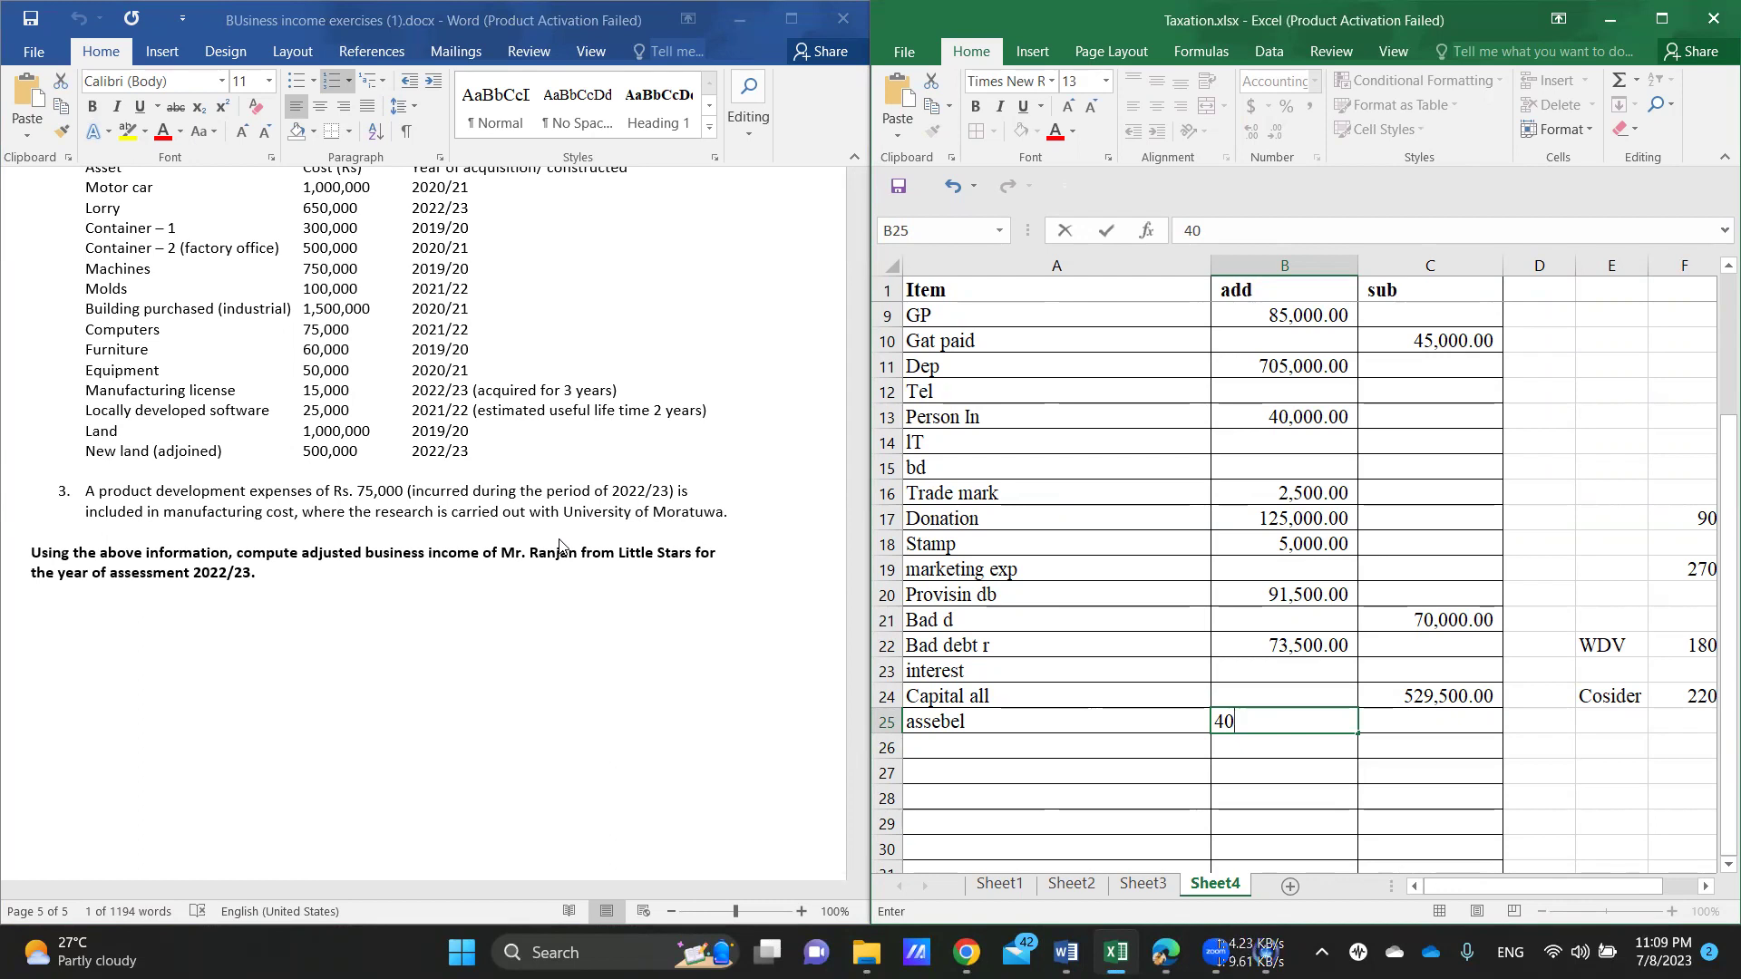
click(958, 745)
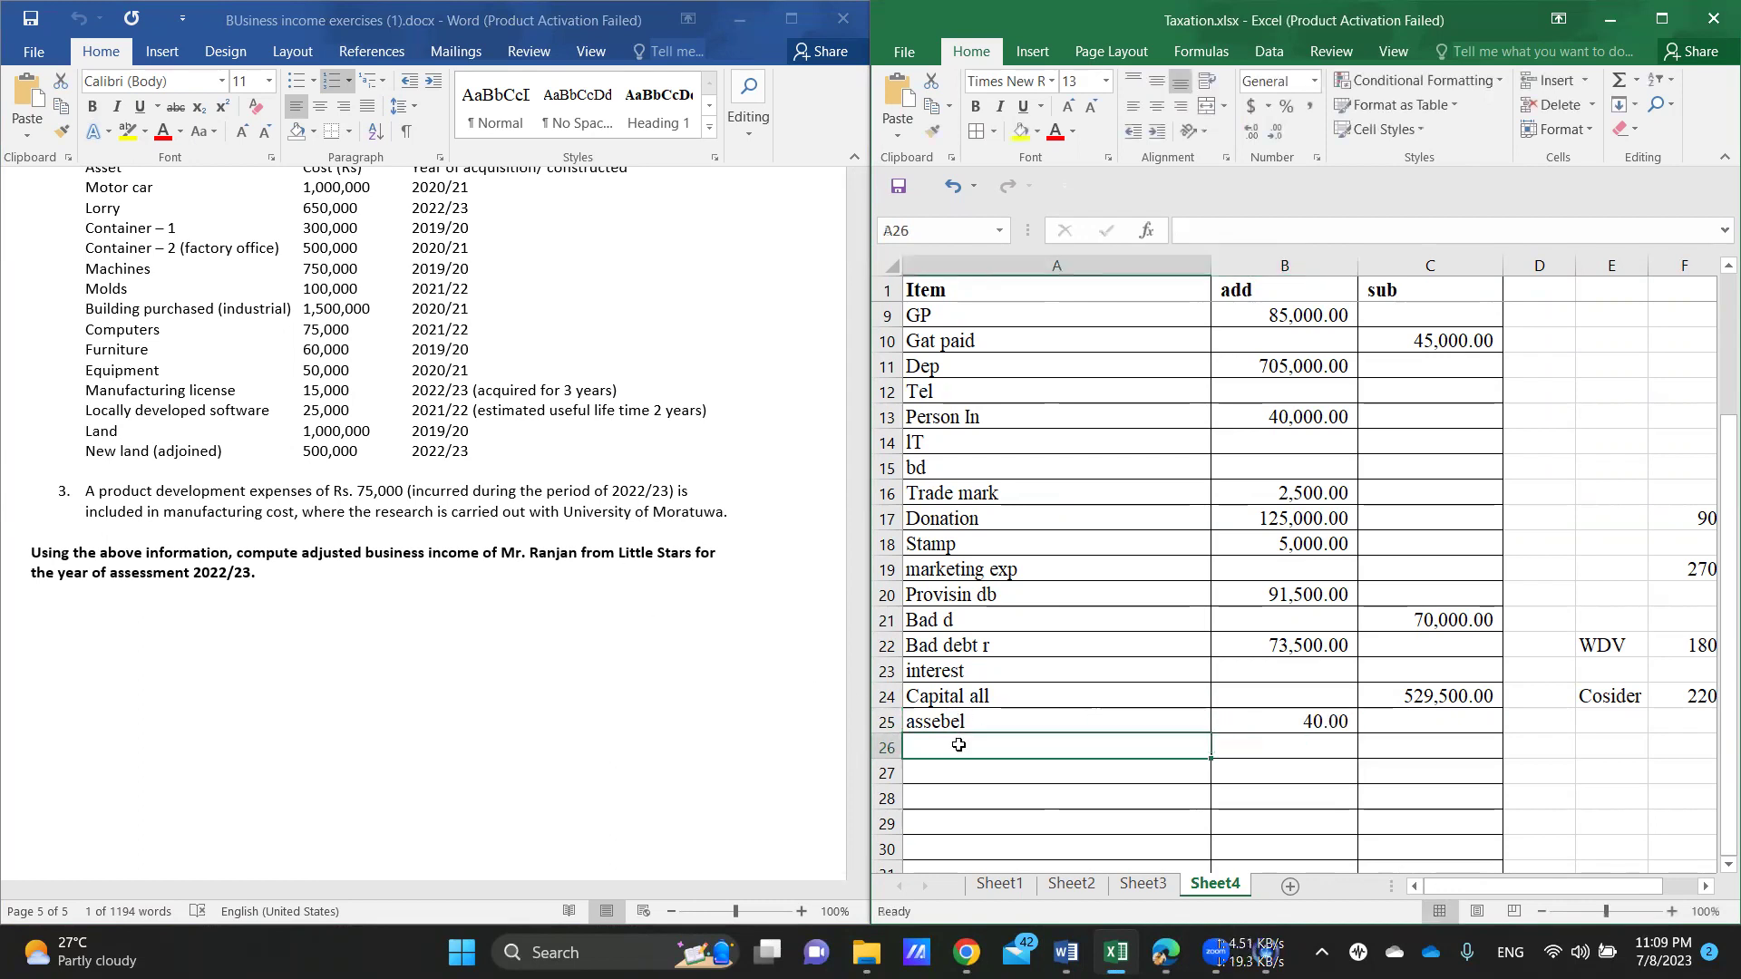
text(rd)
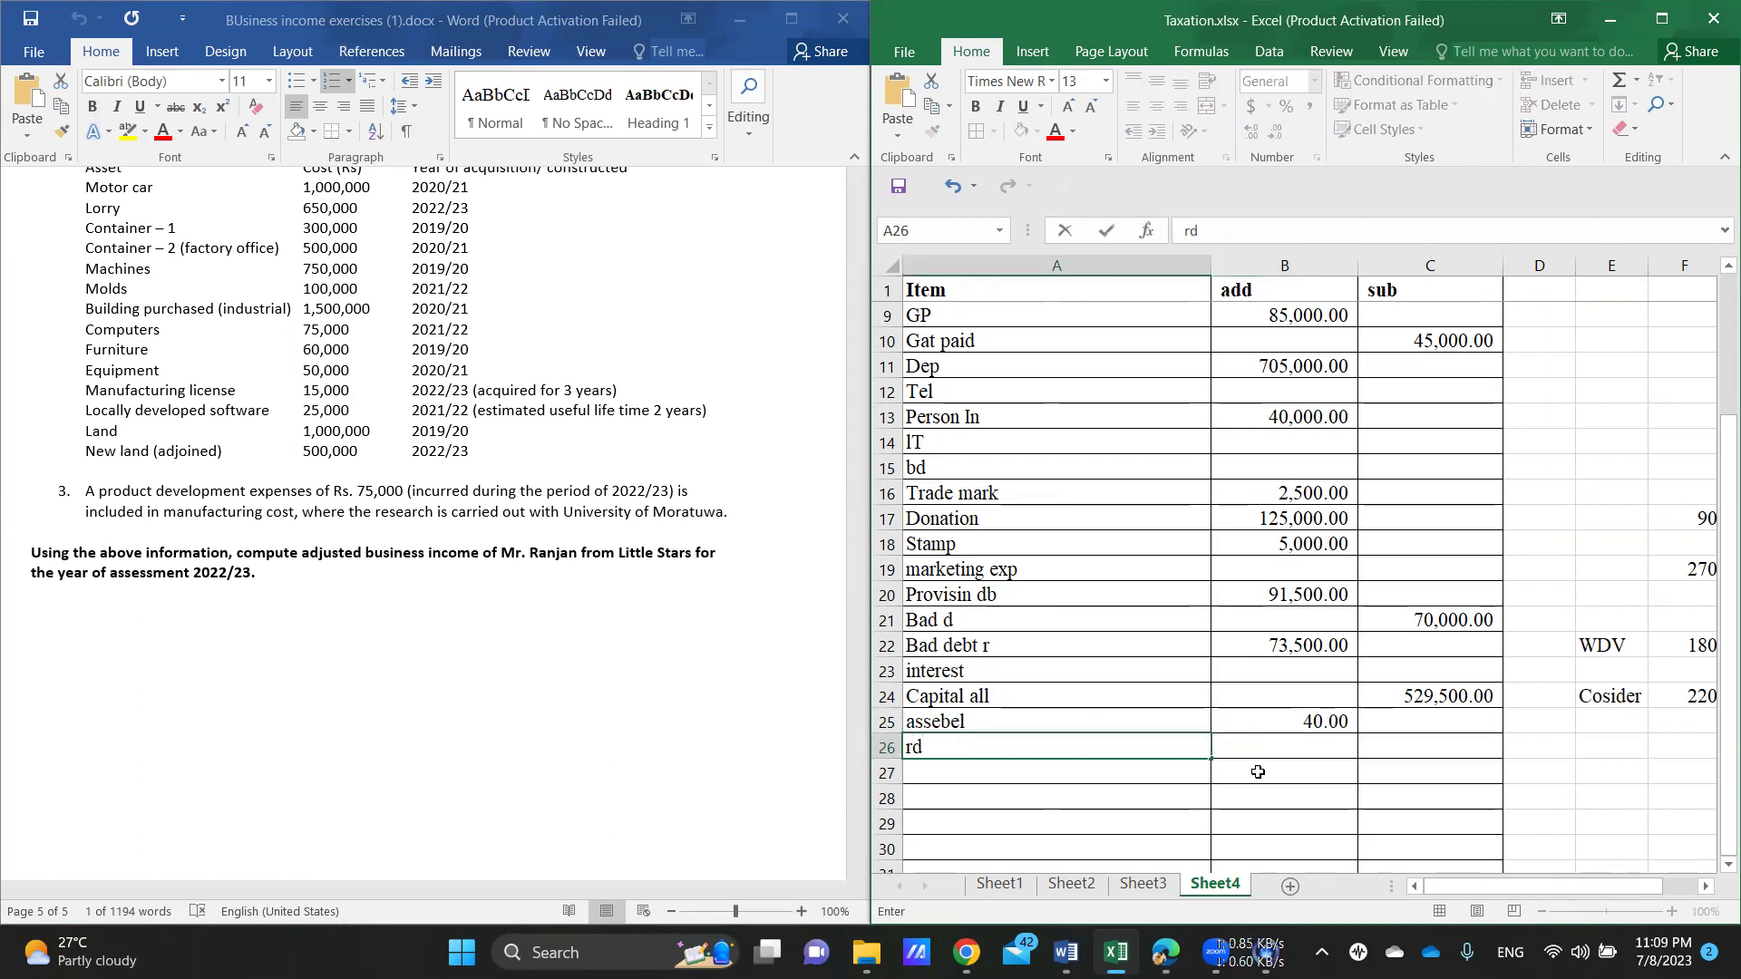
Step: Correct the add amount of the assebel row in B25 to 40000
click(1368, 754)
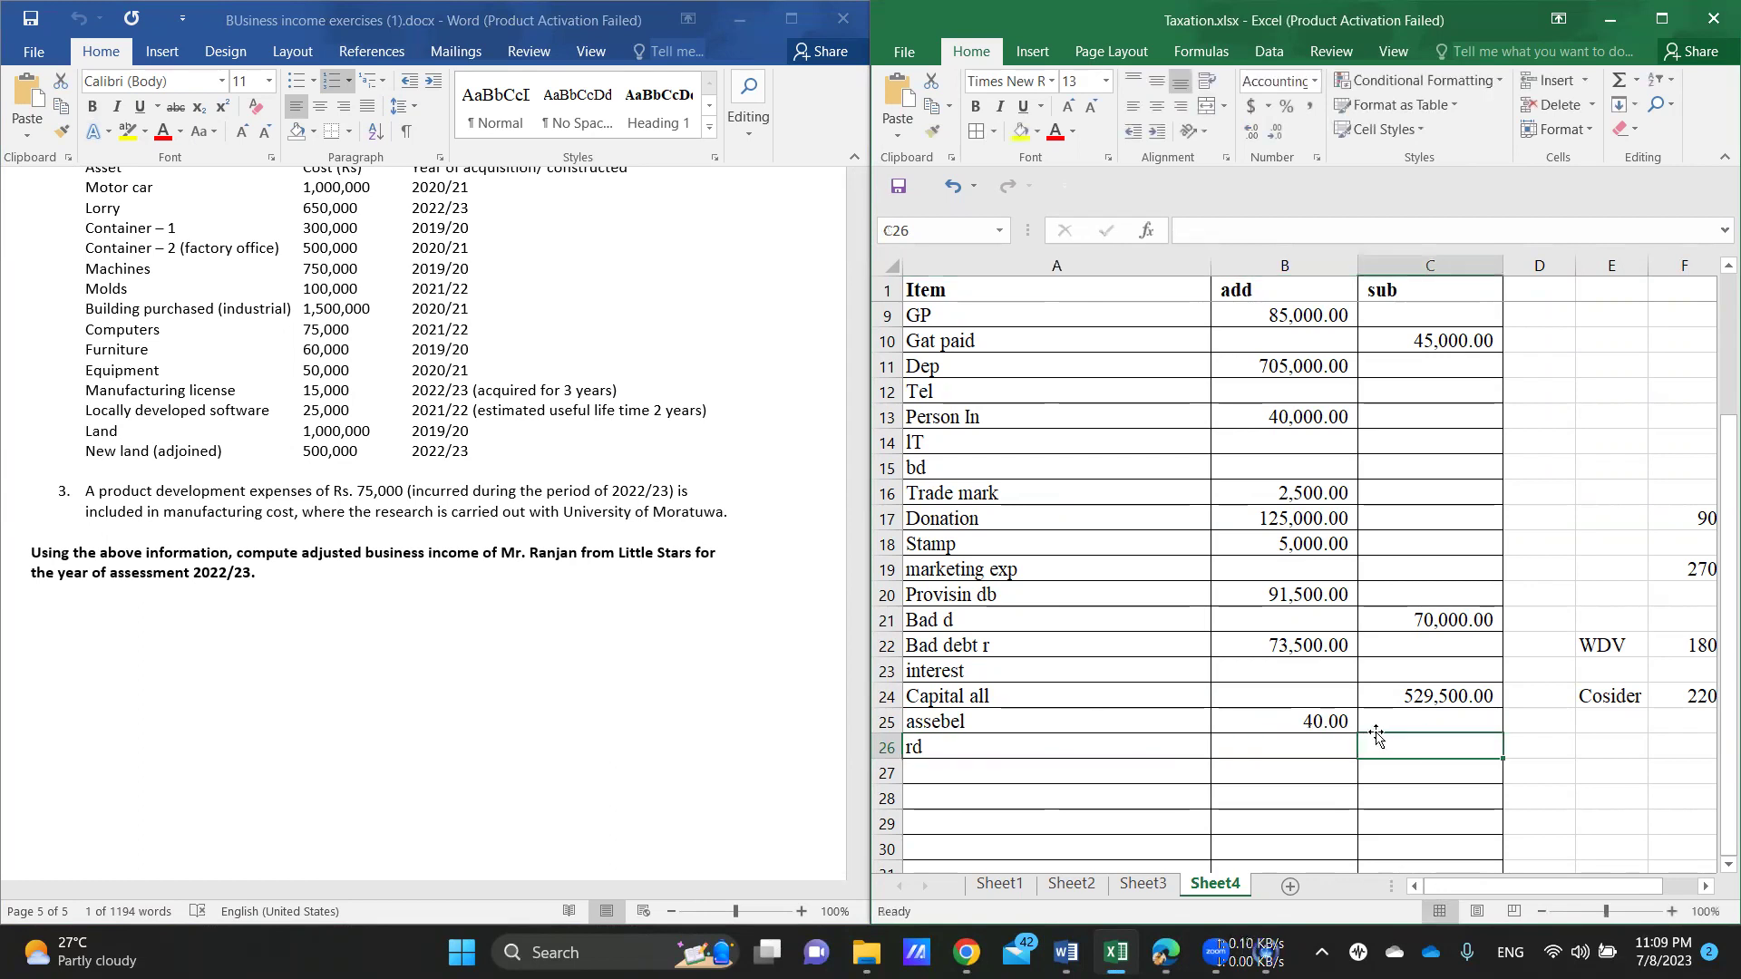
click(1304, 724)
text(40000)
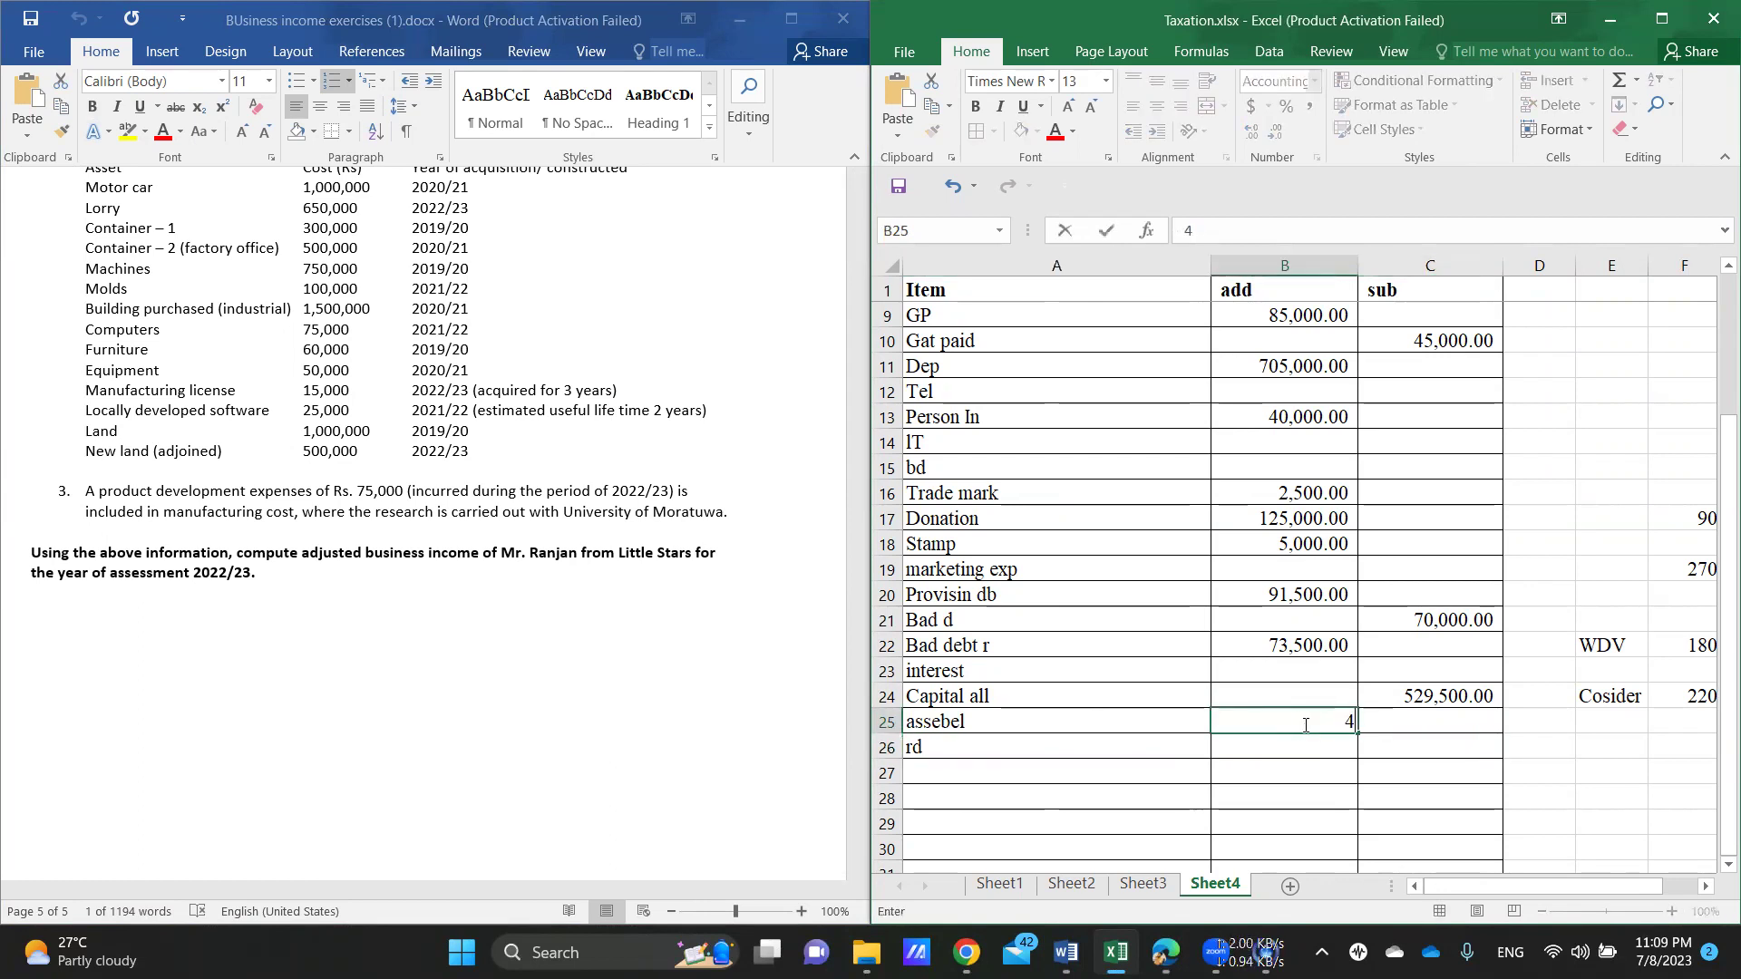
key(Return)
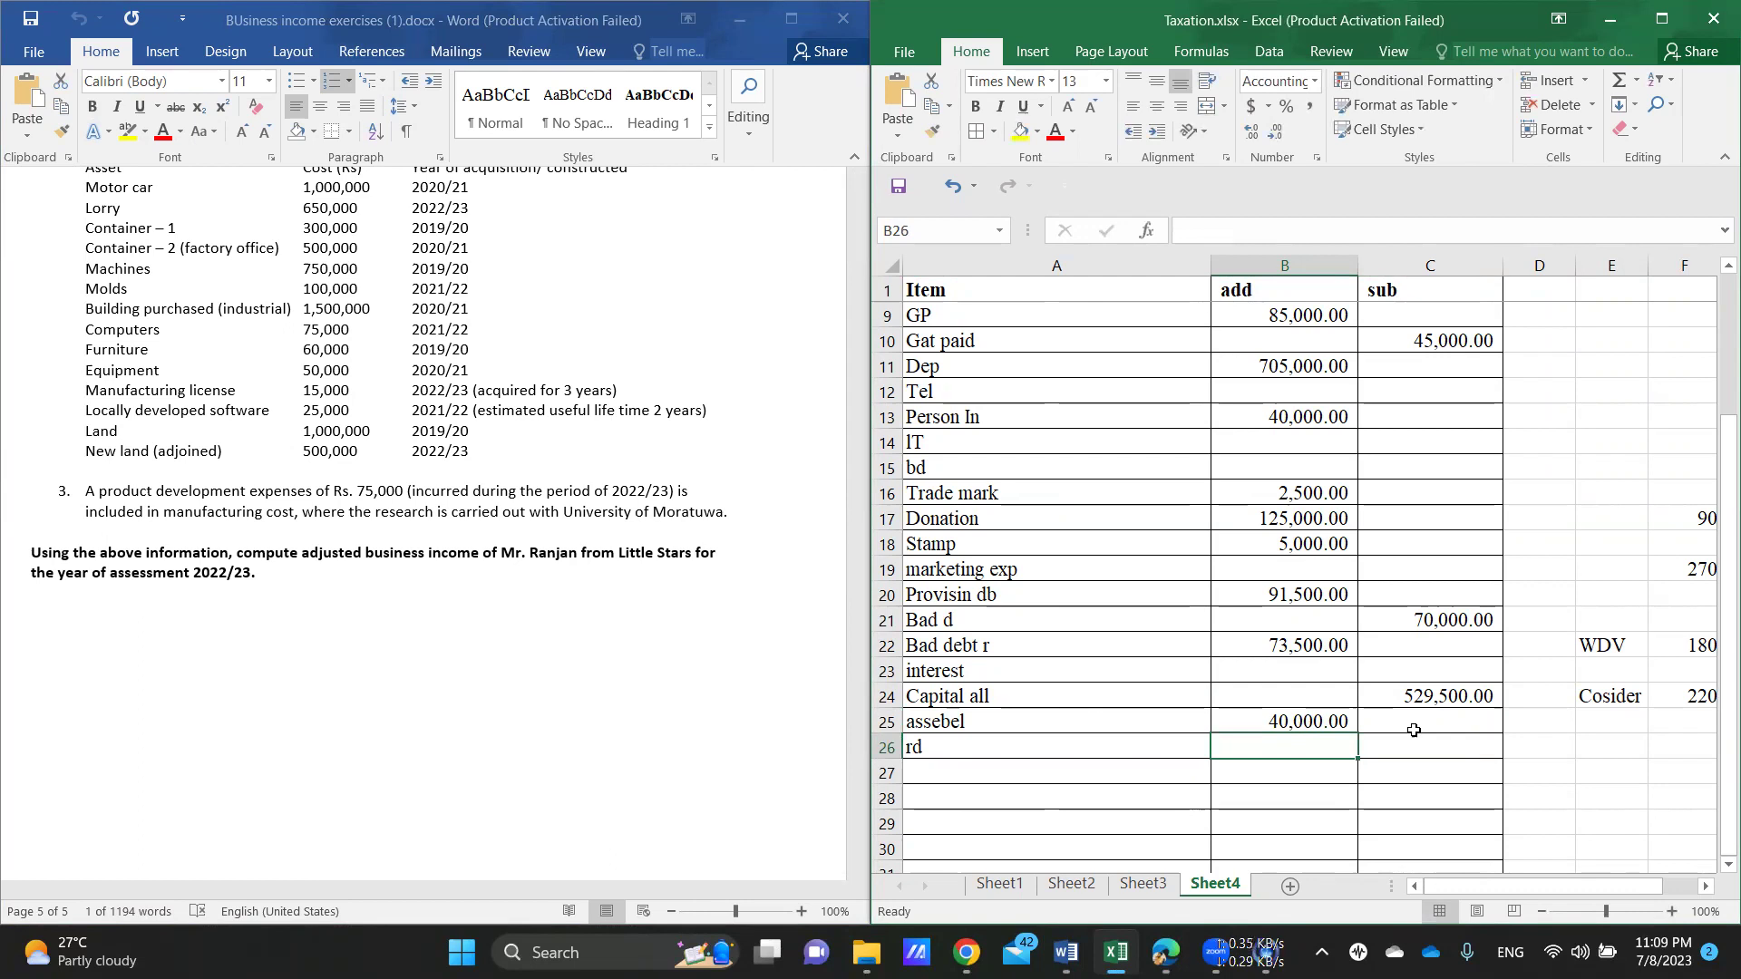
Step: Enter 75000 in the sub column for the rd row
click(1412, 737)
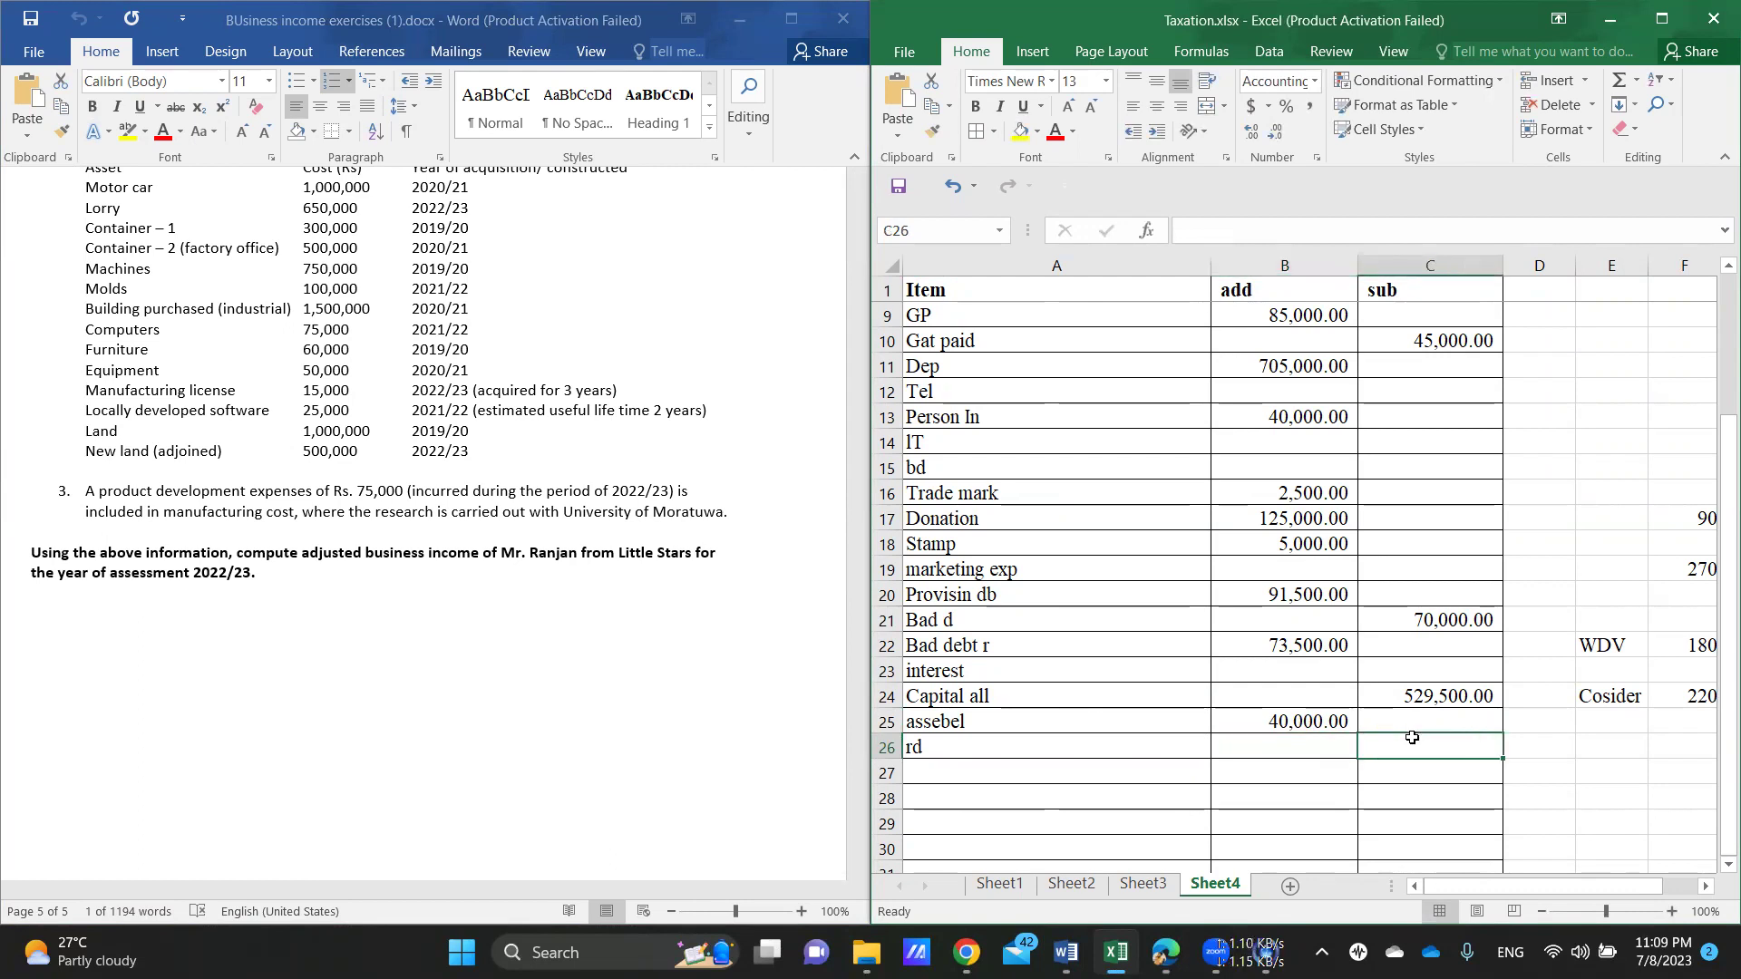
text(75)
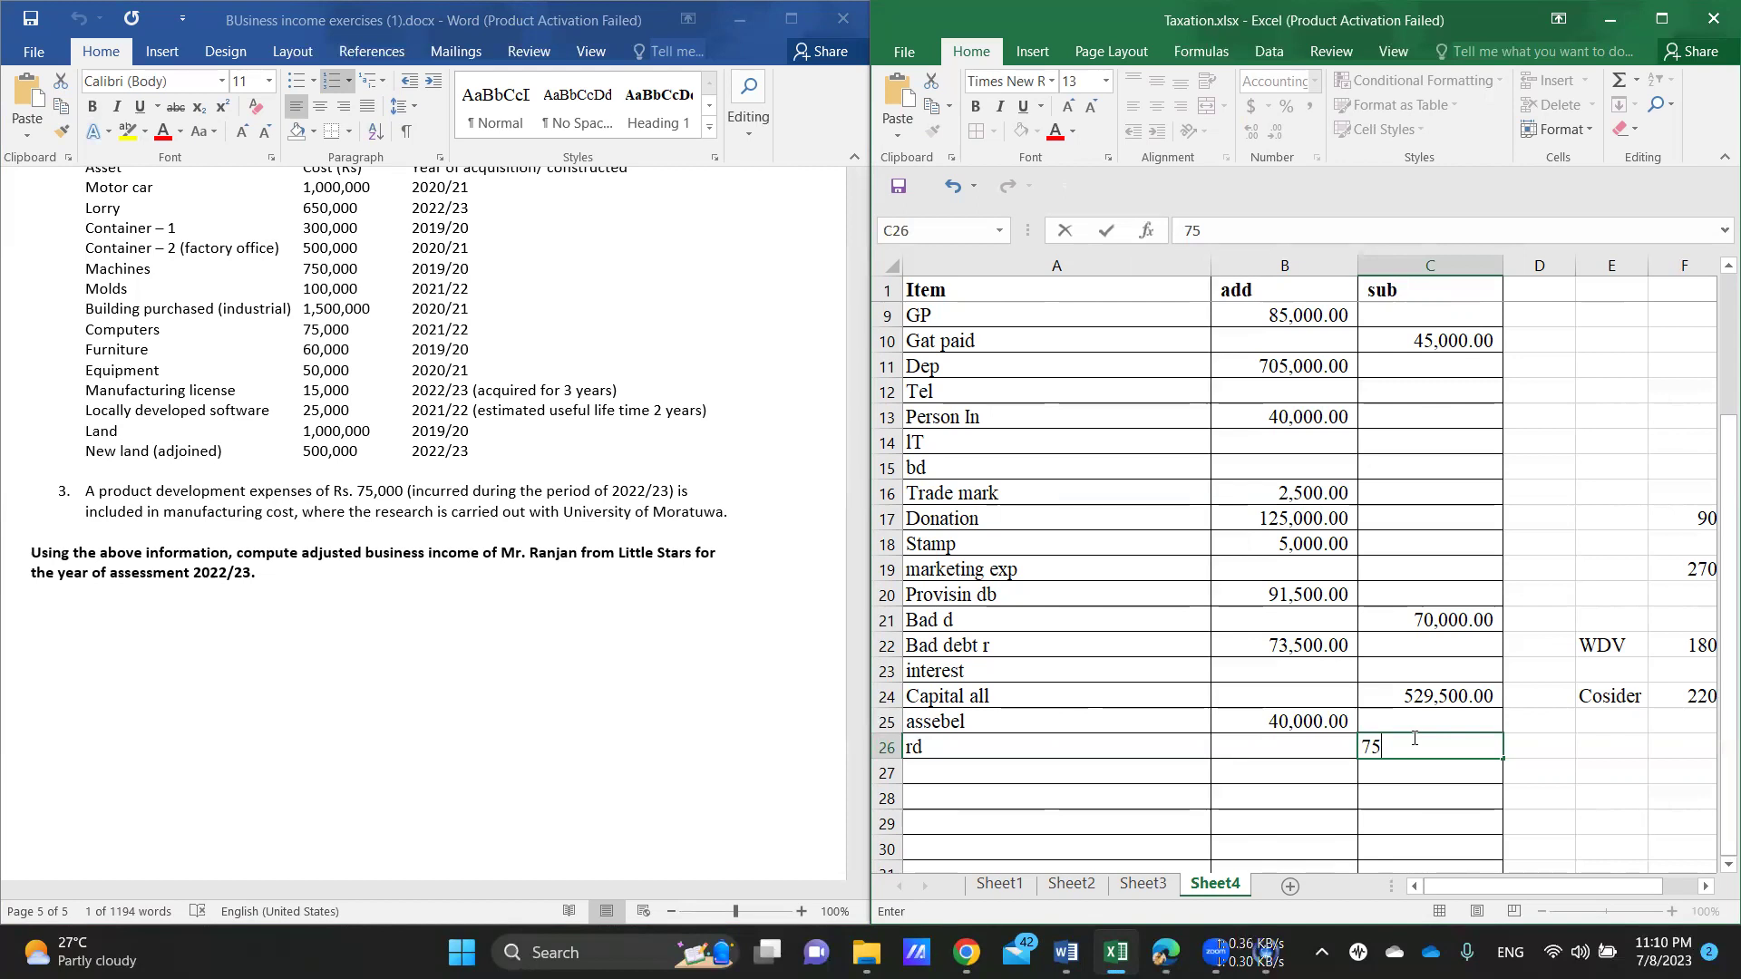
text(000)
key(Return)
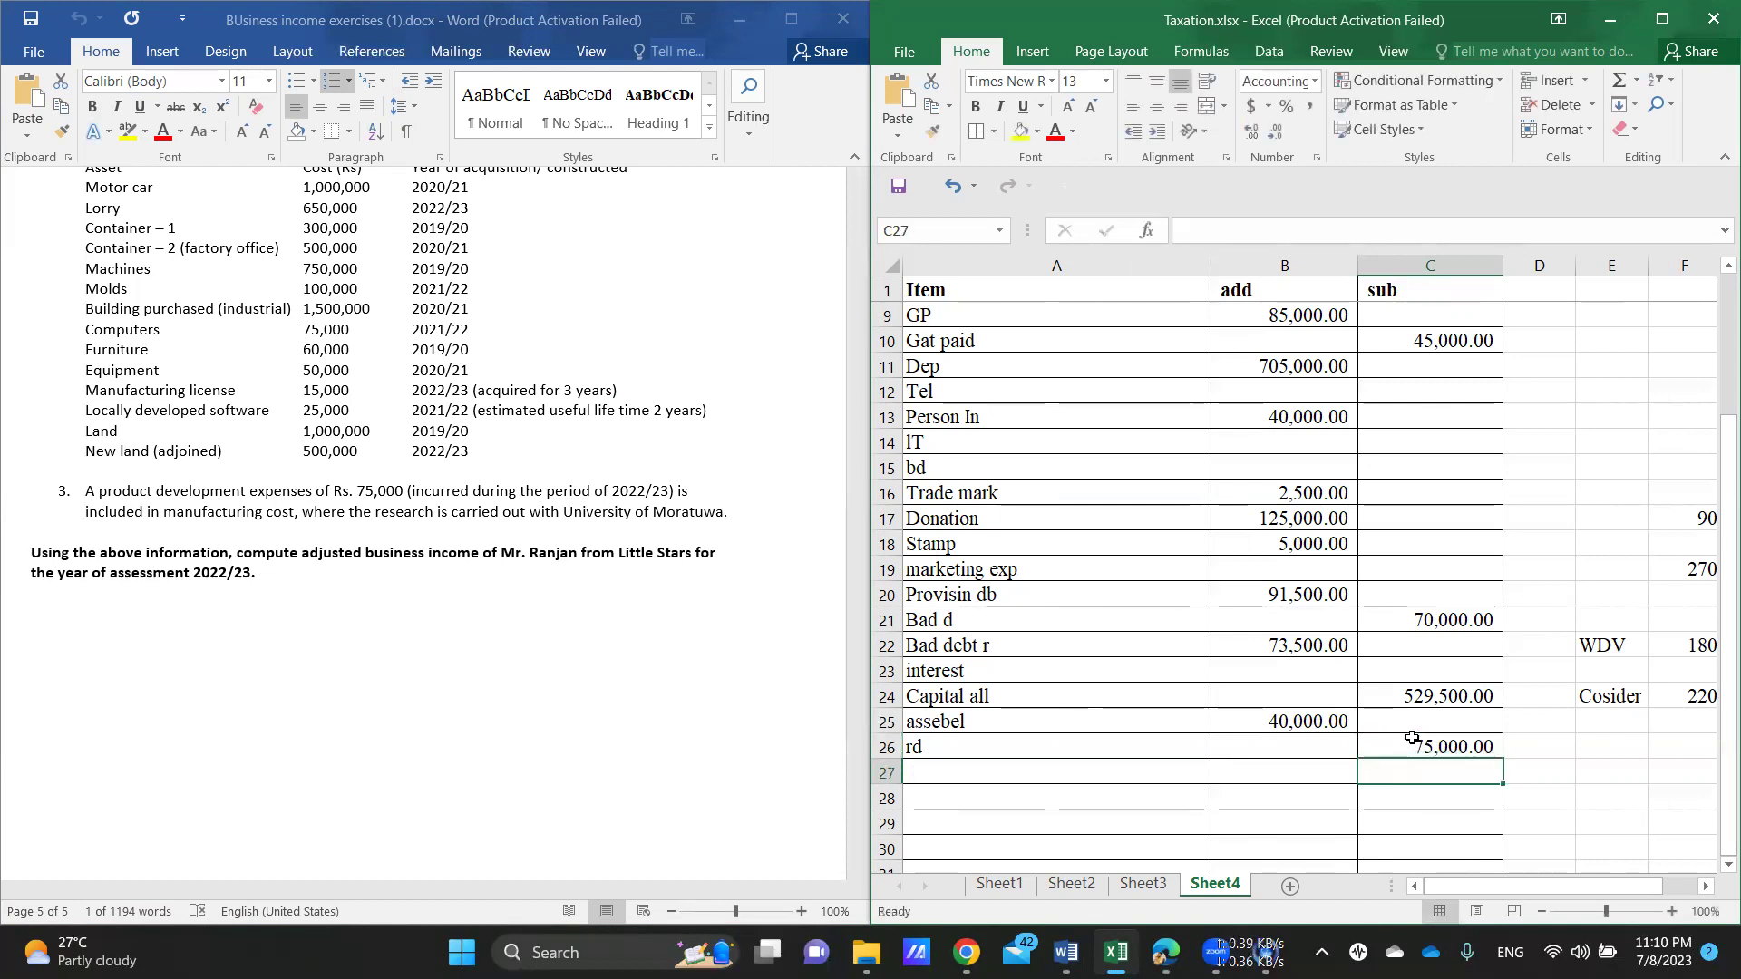
Step: Consult Little Stars' income statement in Word and add a row 27 item named gain on machine with 150 in the sub column
scroll(589, 521, up, 15)
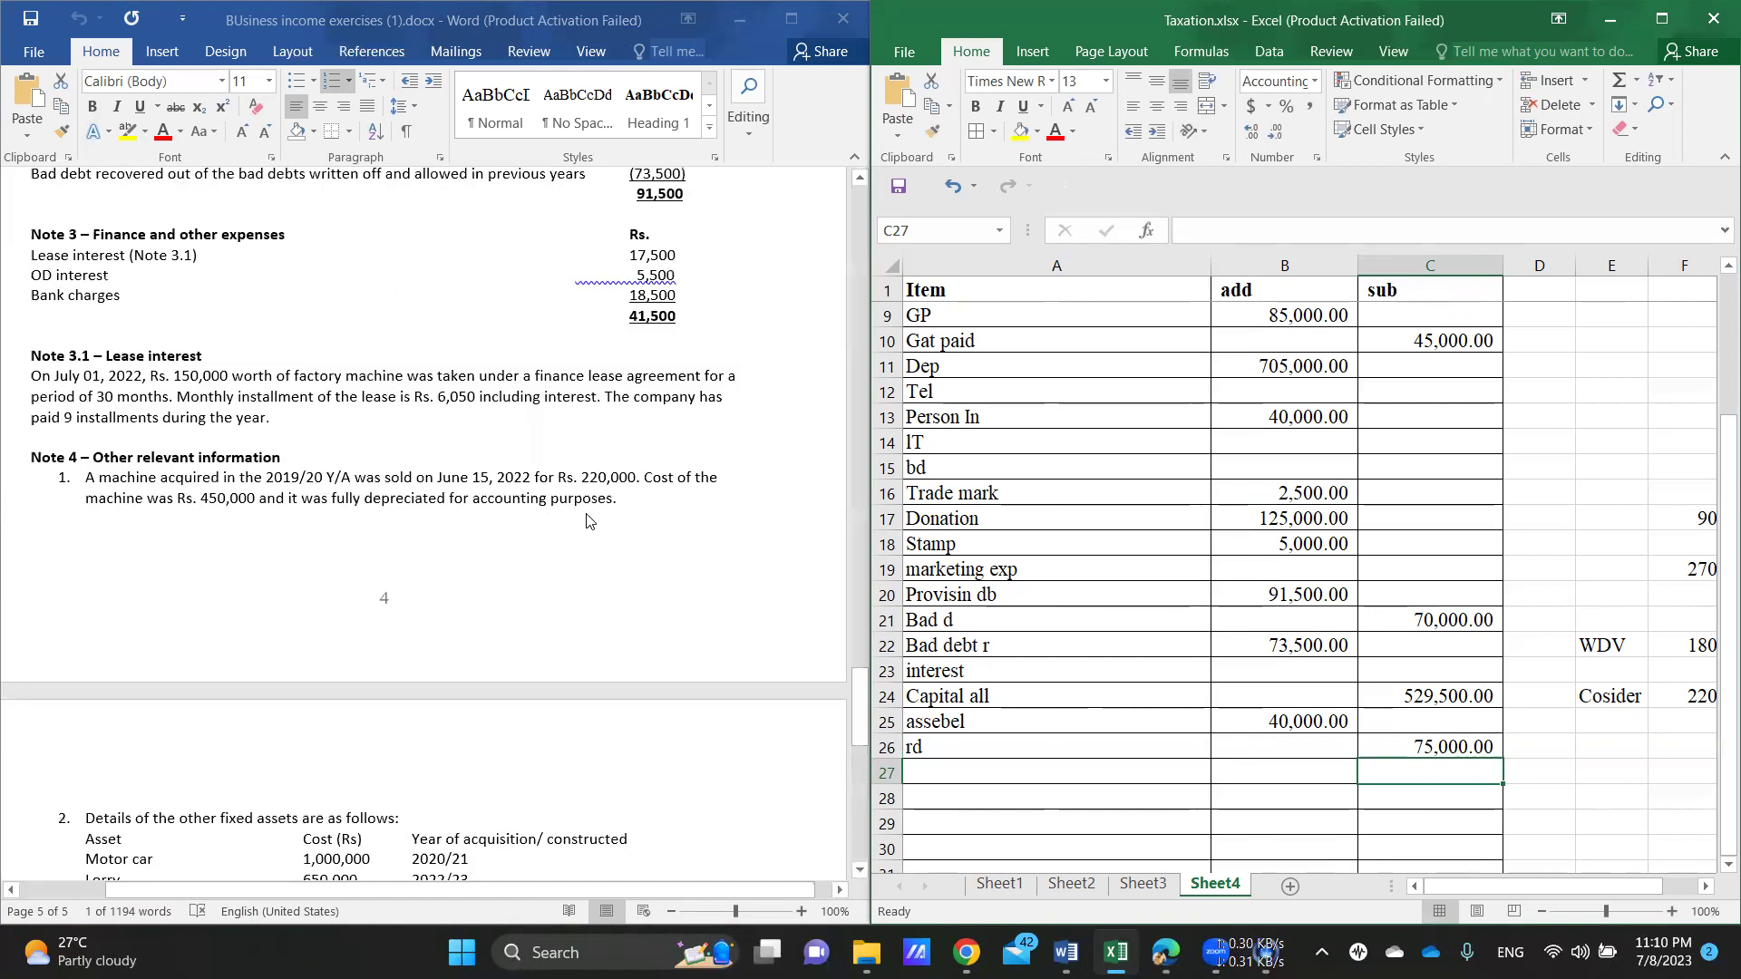
scroll(586, 518, up, 20)
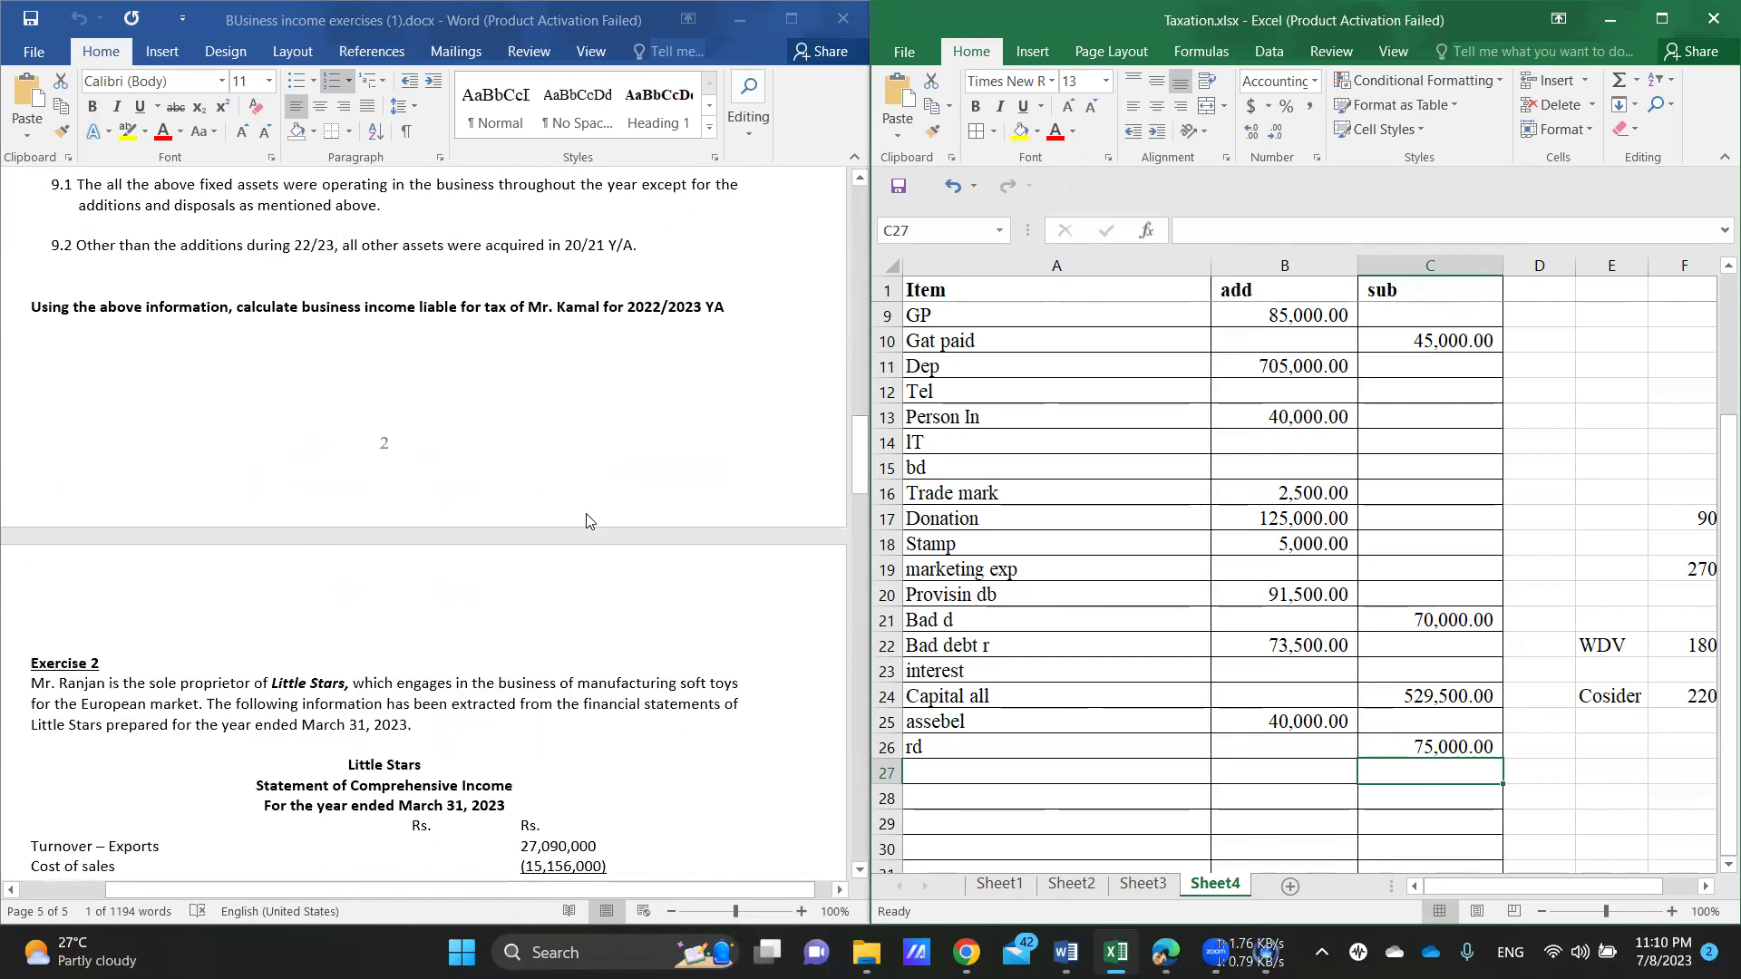
scroll(586, 518, down, 10)
scroll(586, 518, down, 1)
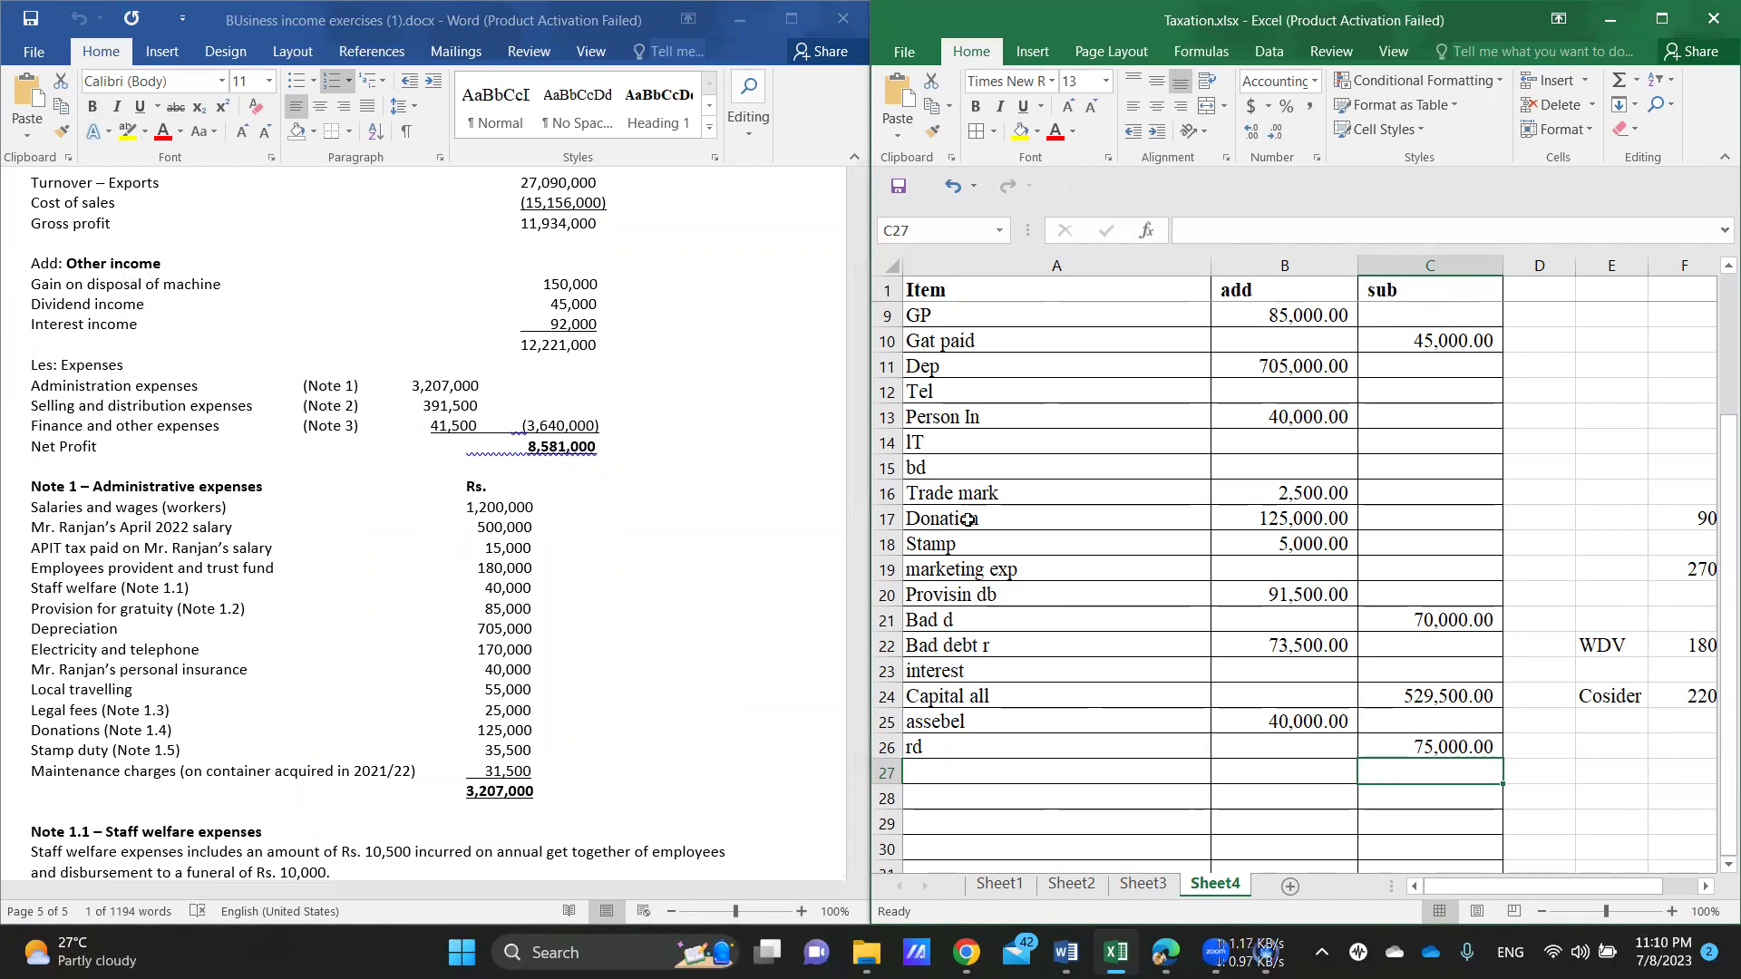
click(969, 771)
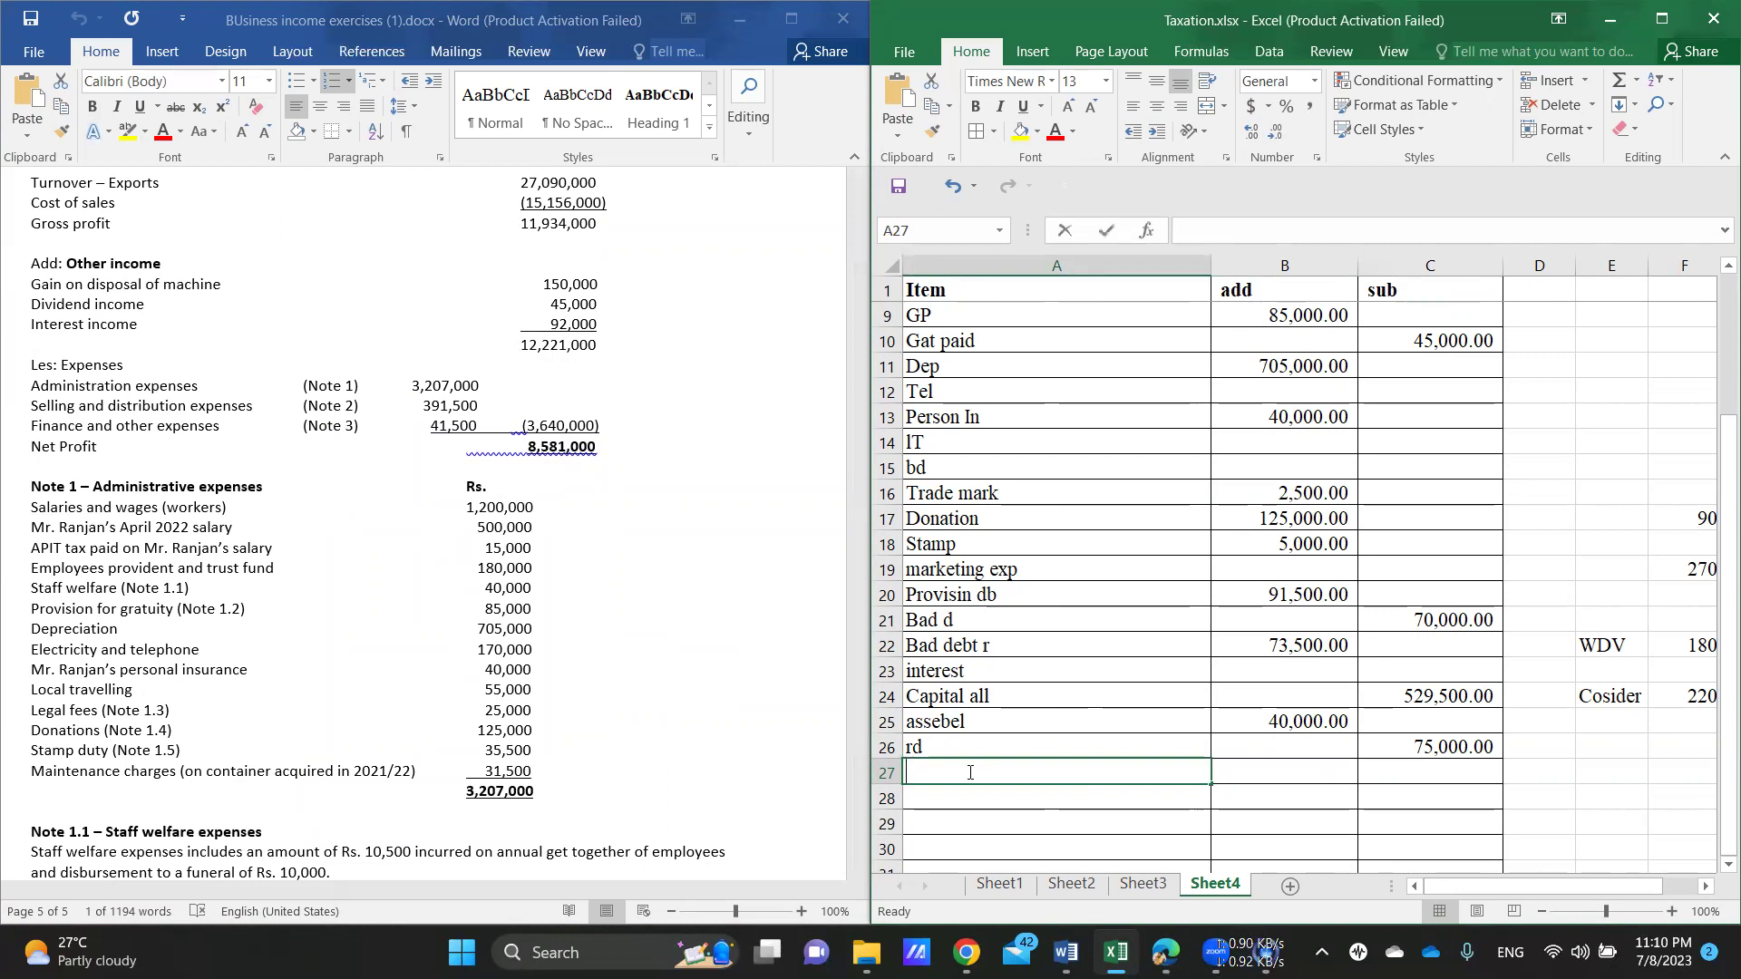
text(gain on )
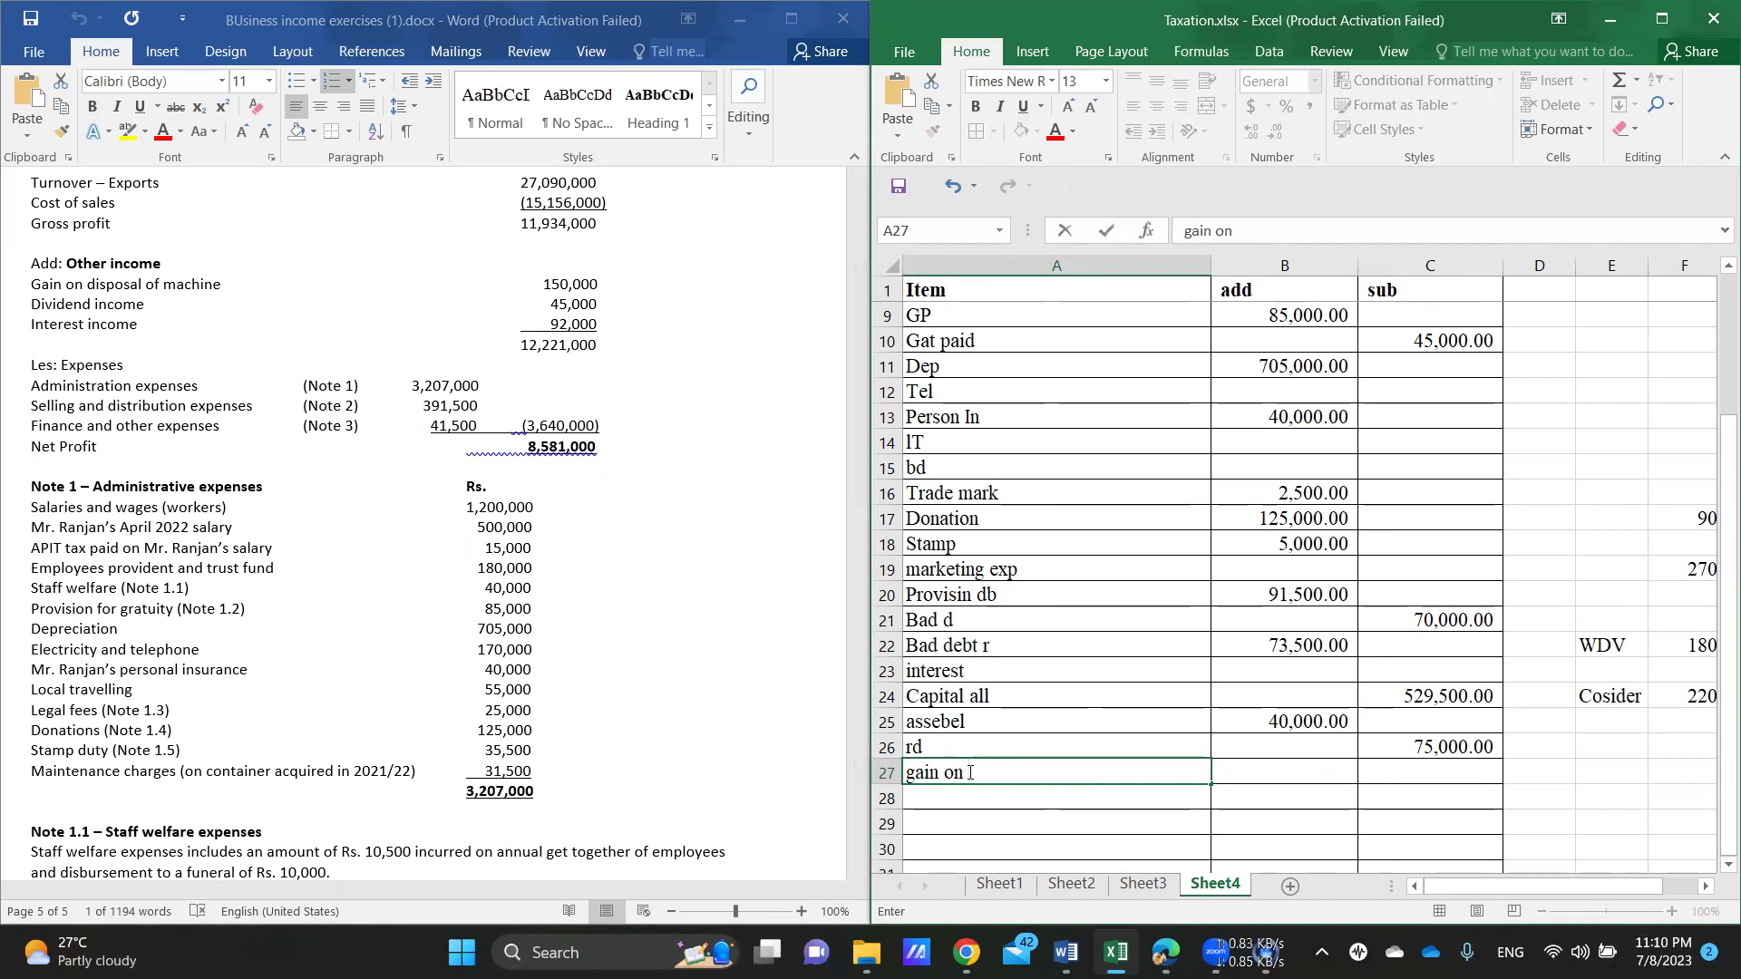
text(machine)
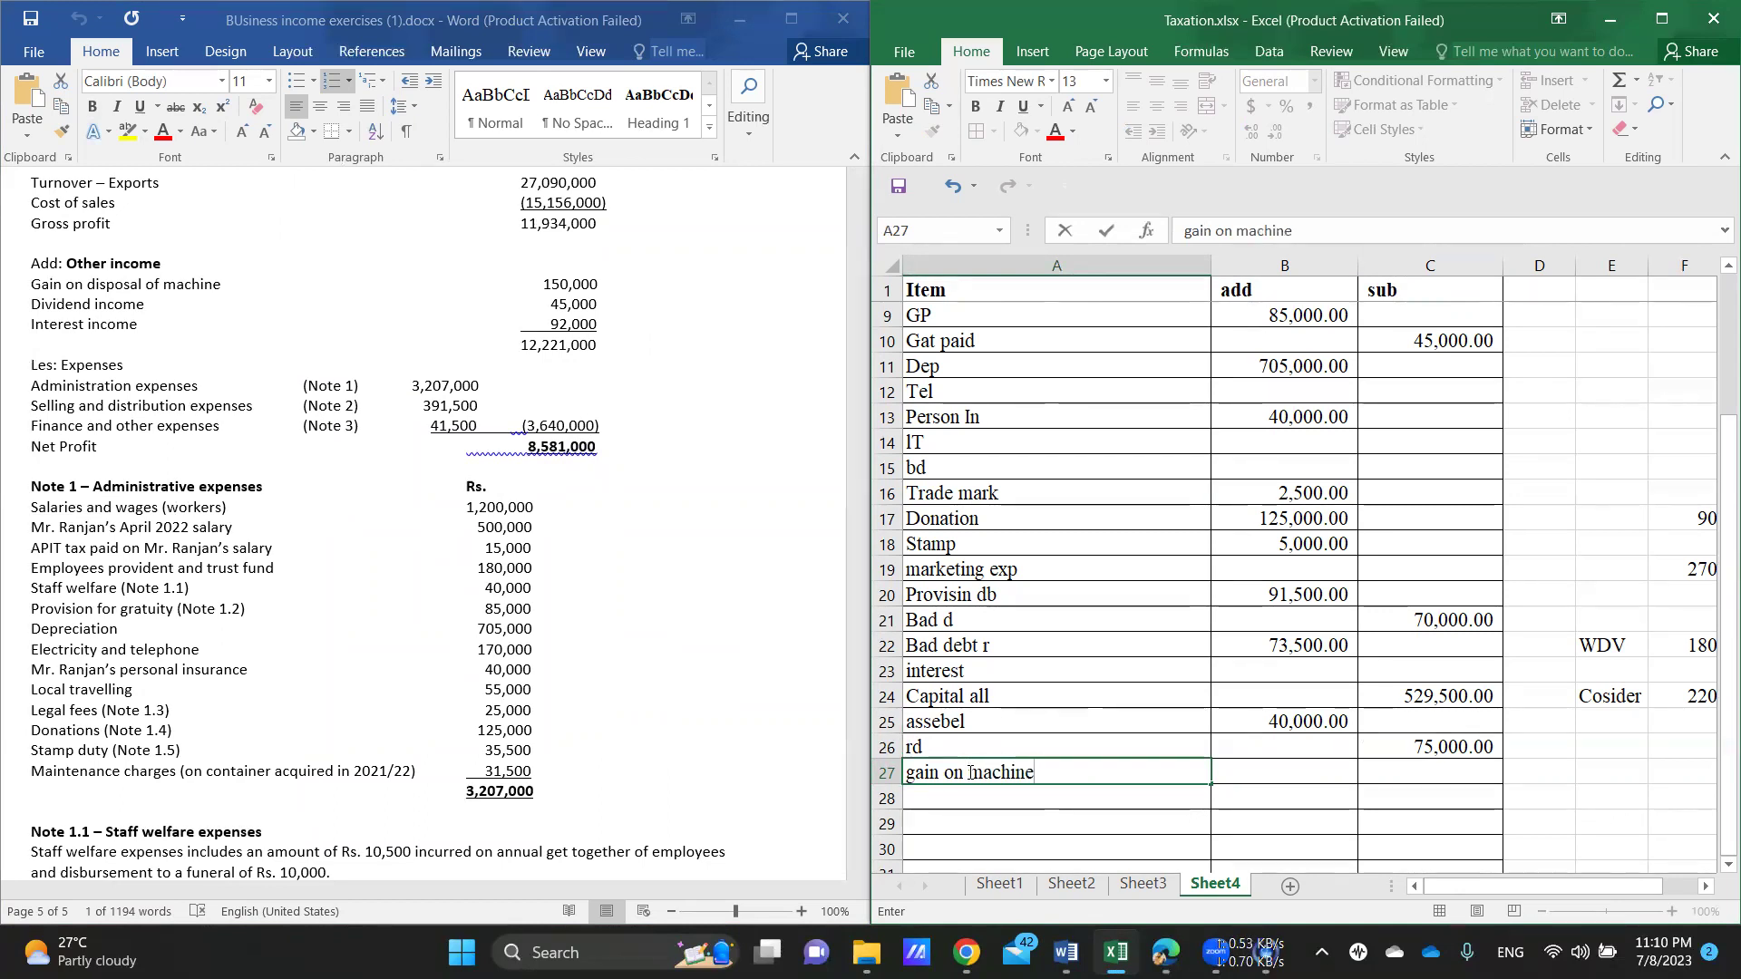
click(1383, 771)
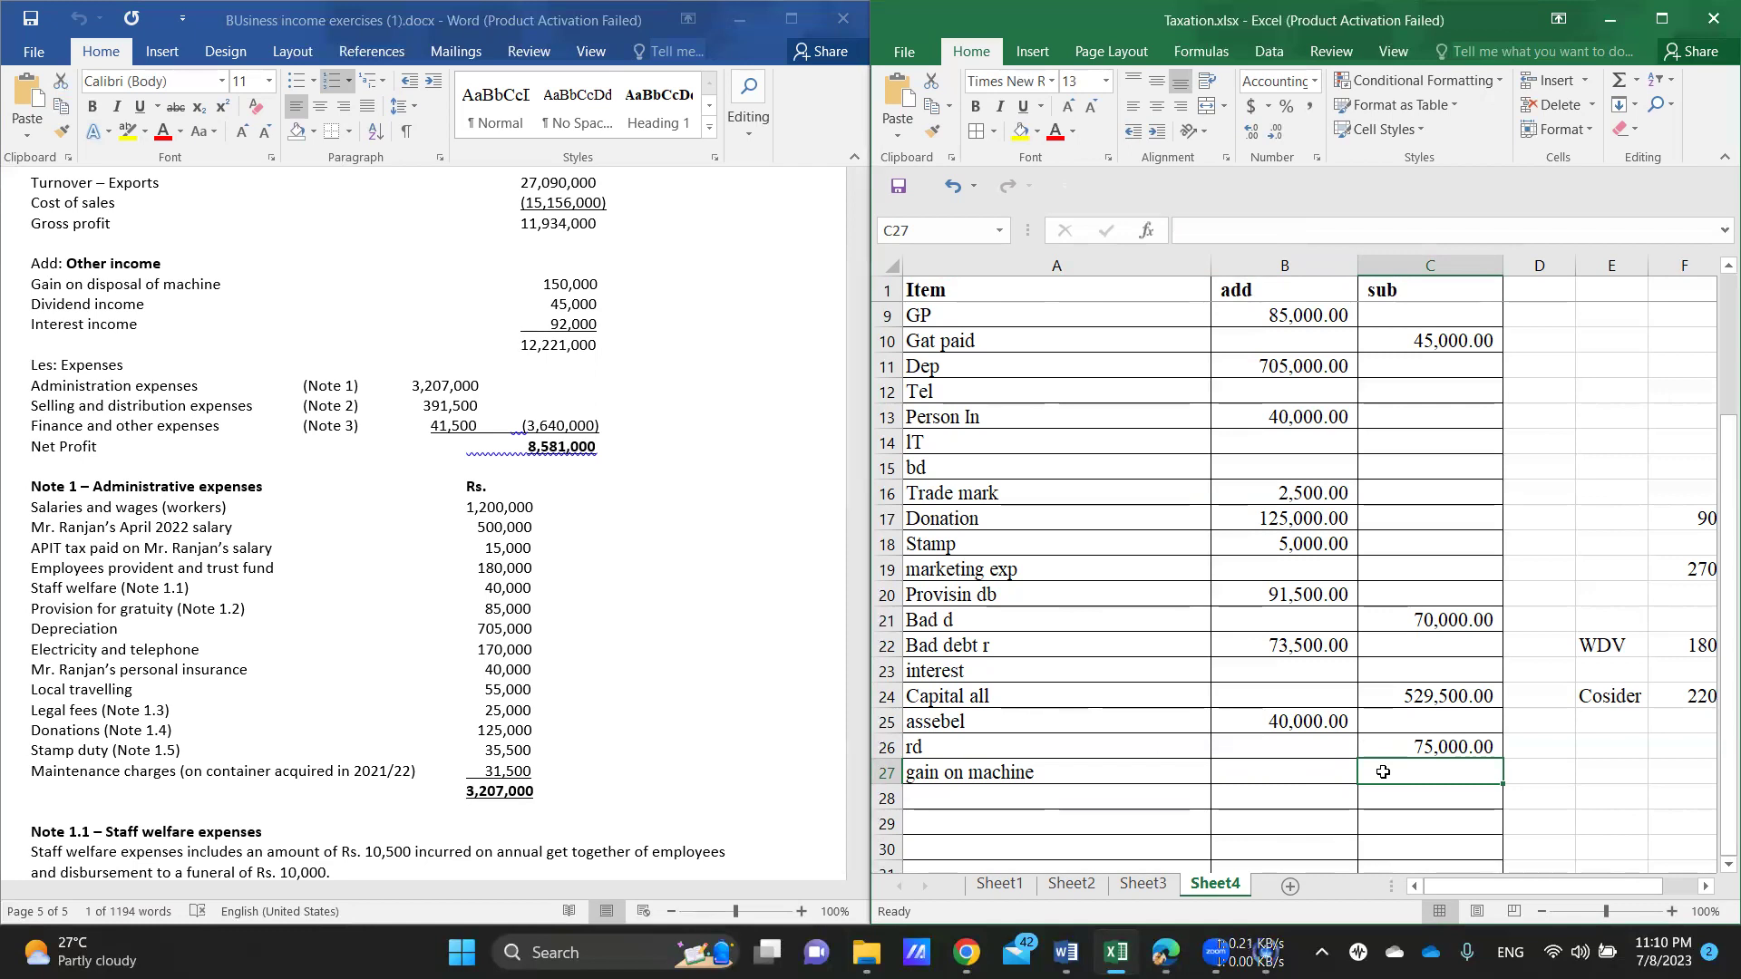
text(150)
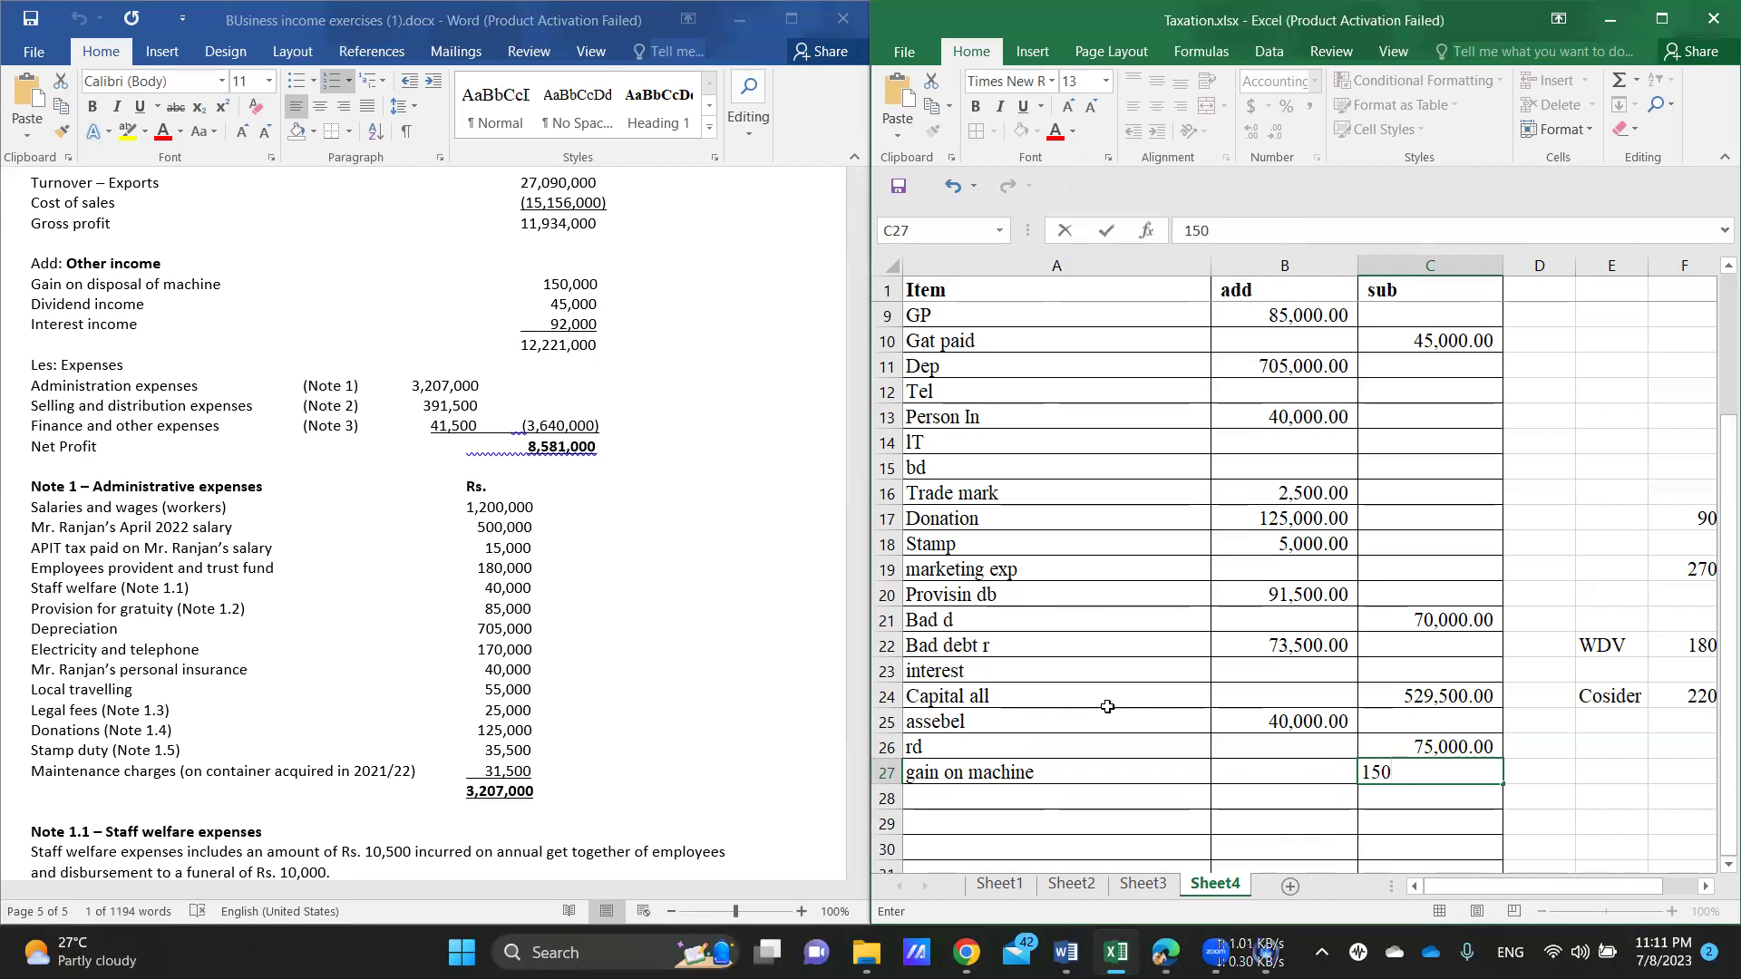
Step: Add a row 28 item named dvided with 45000 in the sub column
click(986, 794)
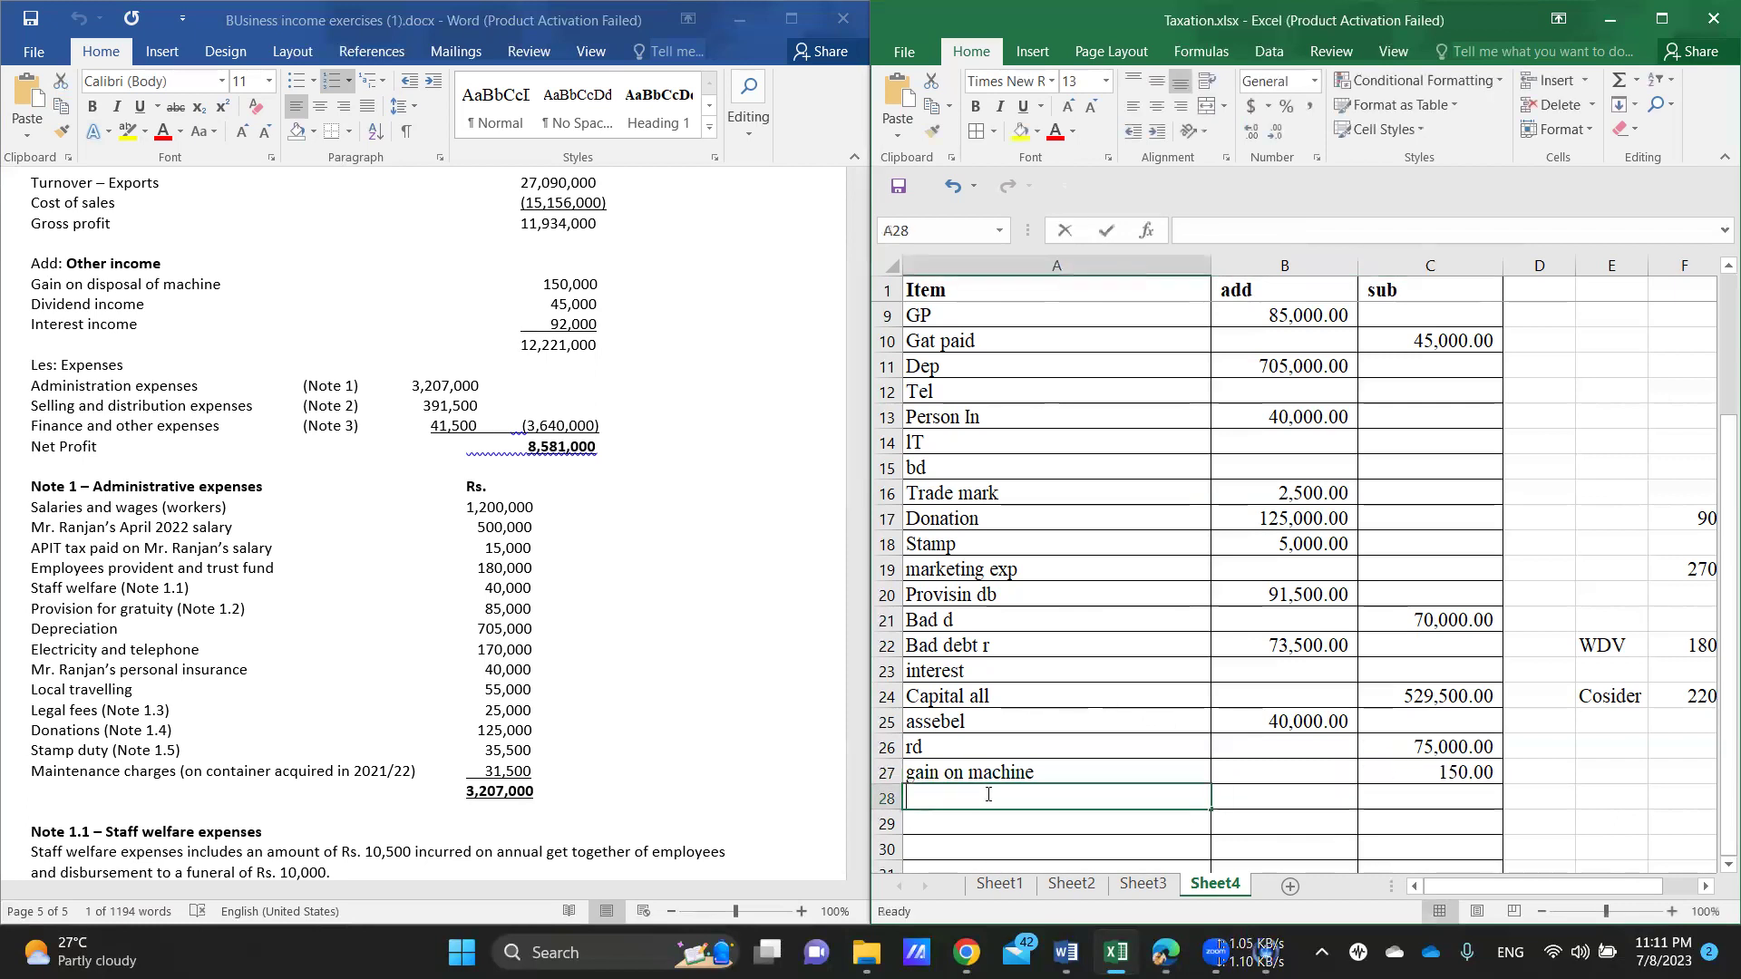
text(dvided)
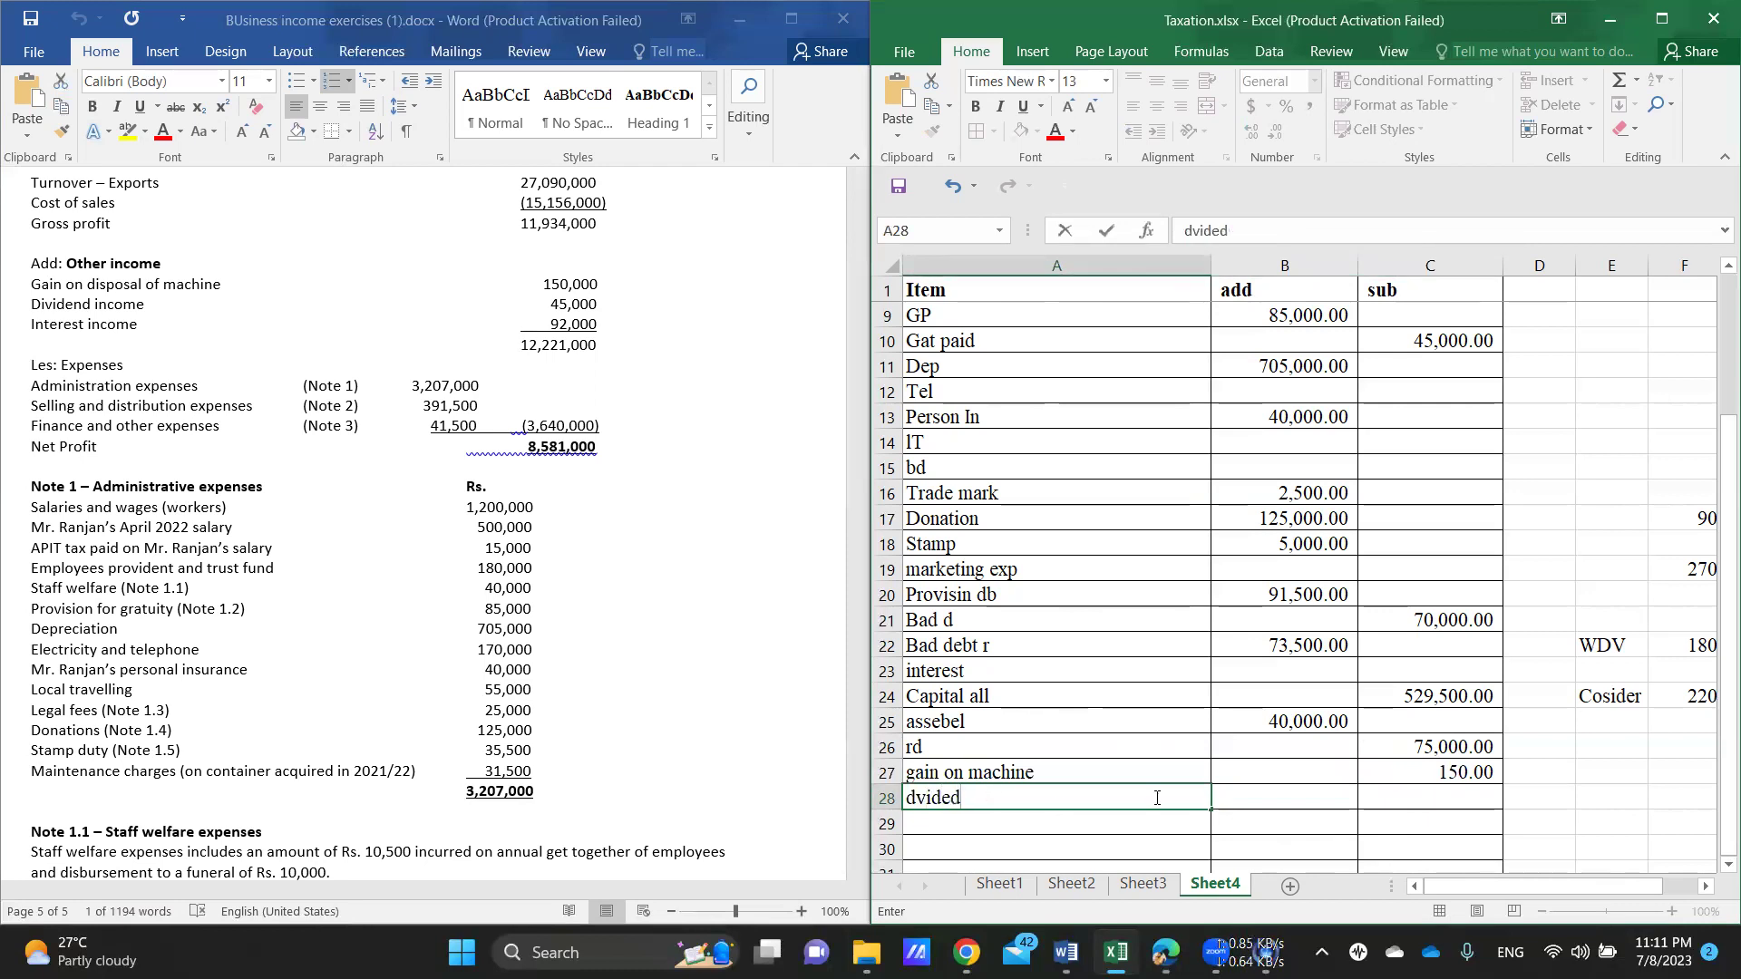
click(1390, 802)
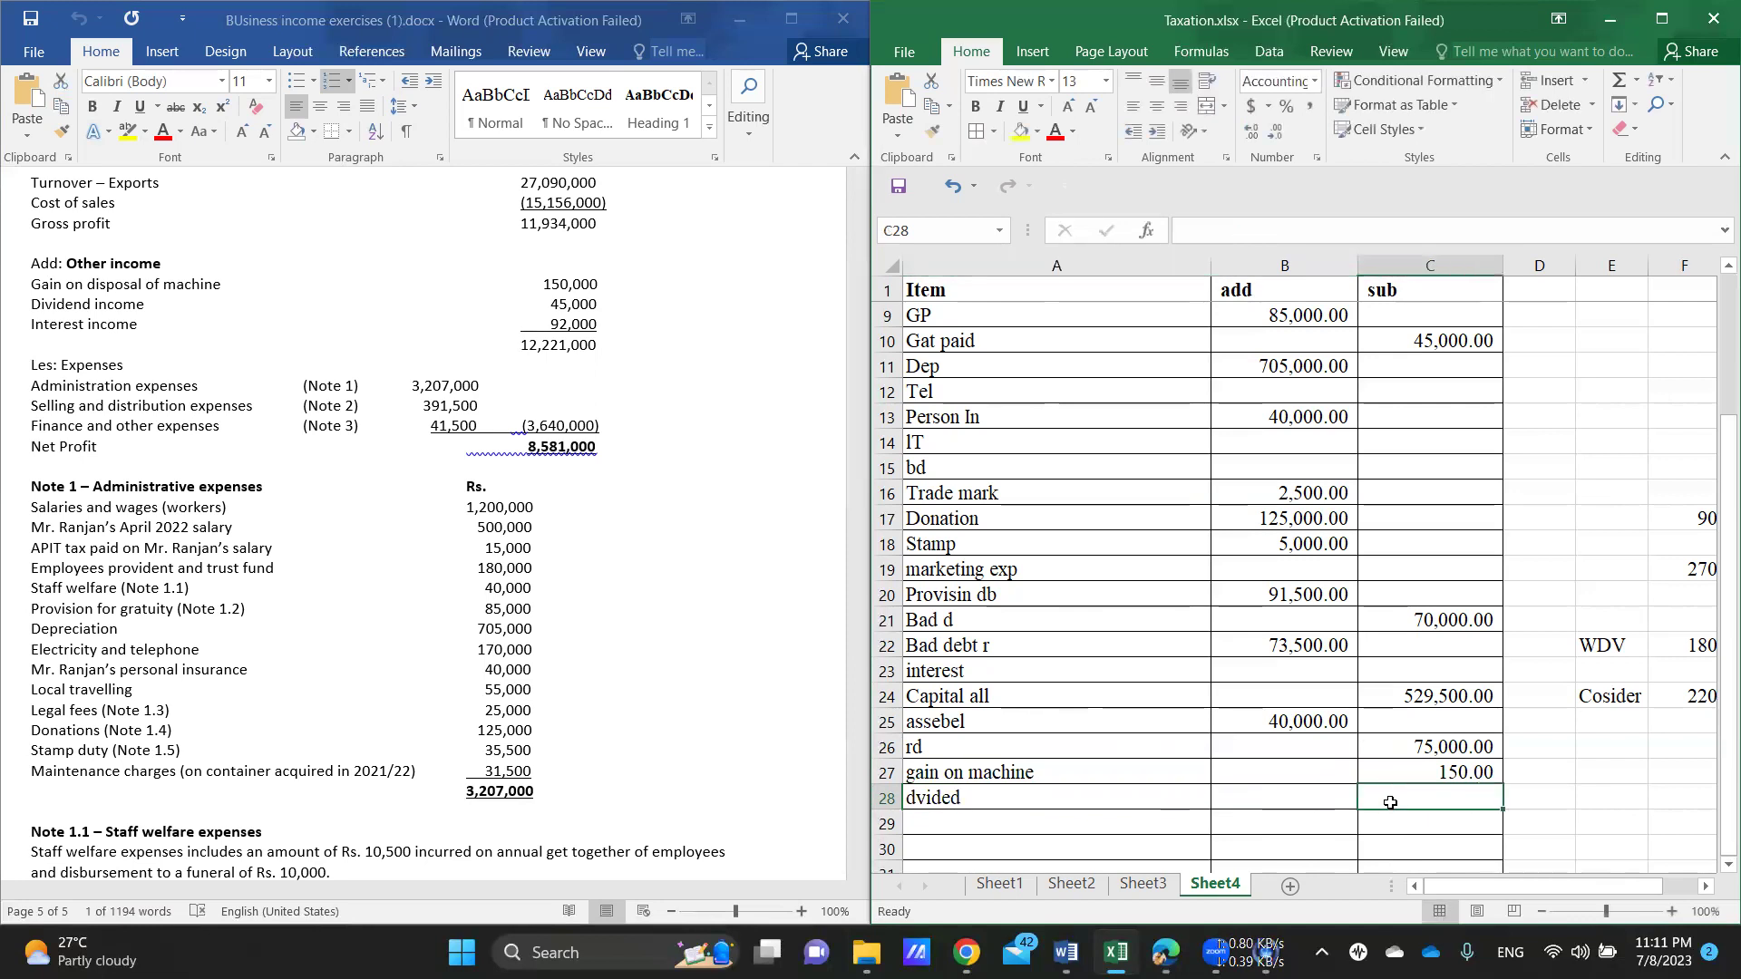
text(45000)
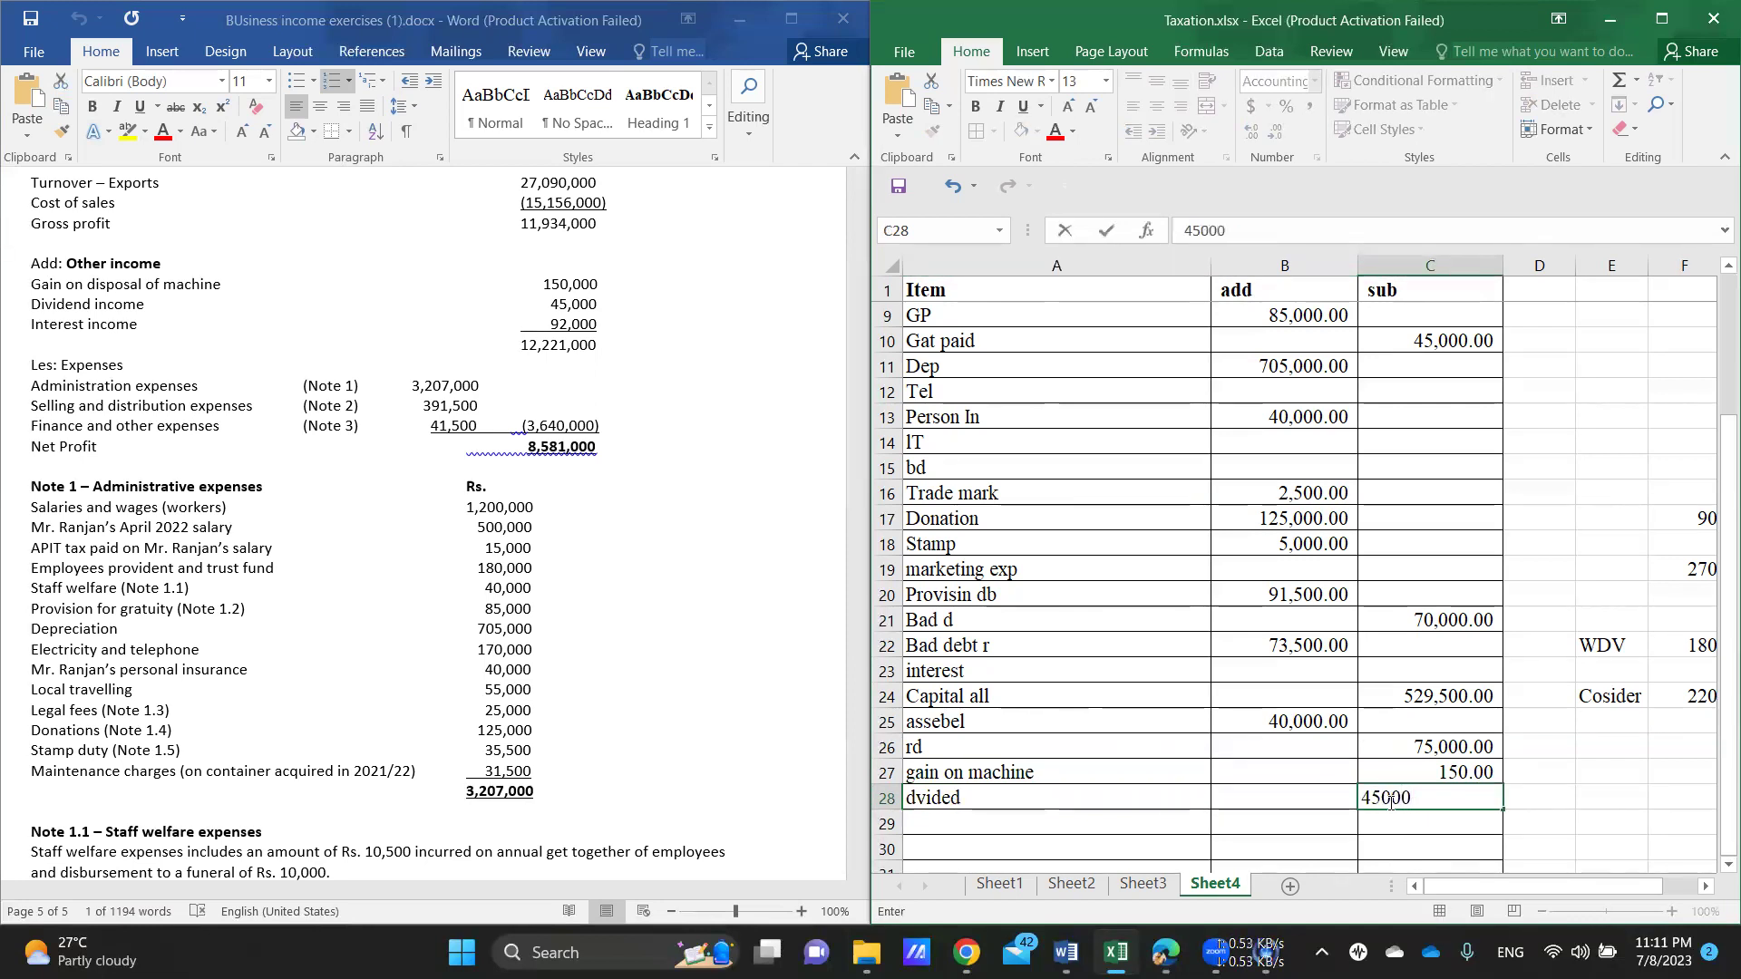
key(Return)
Step: Correct the sub amount of the gain on machine row in C27 to 150000
click(1419, 770)
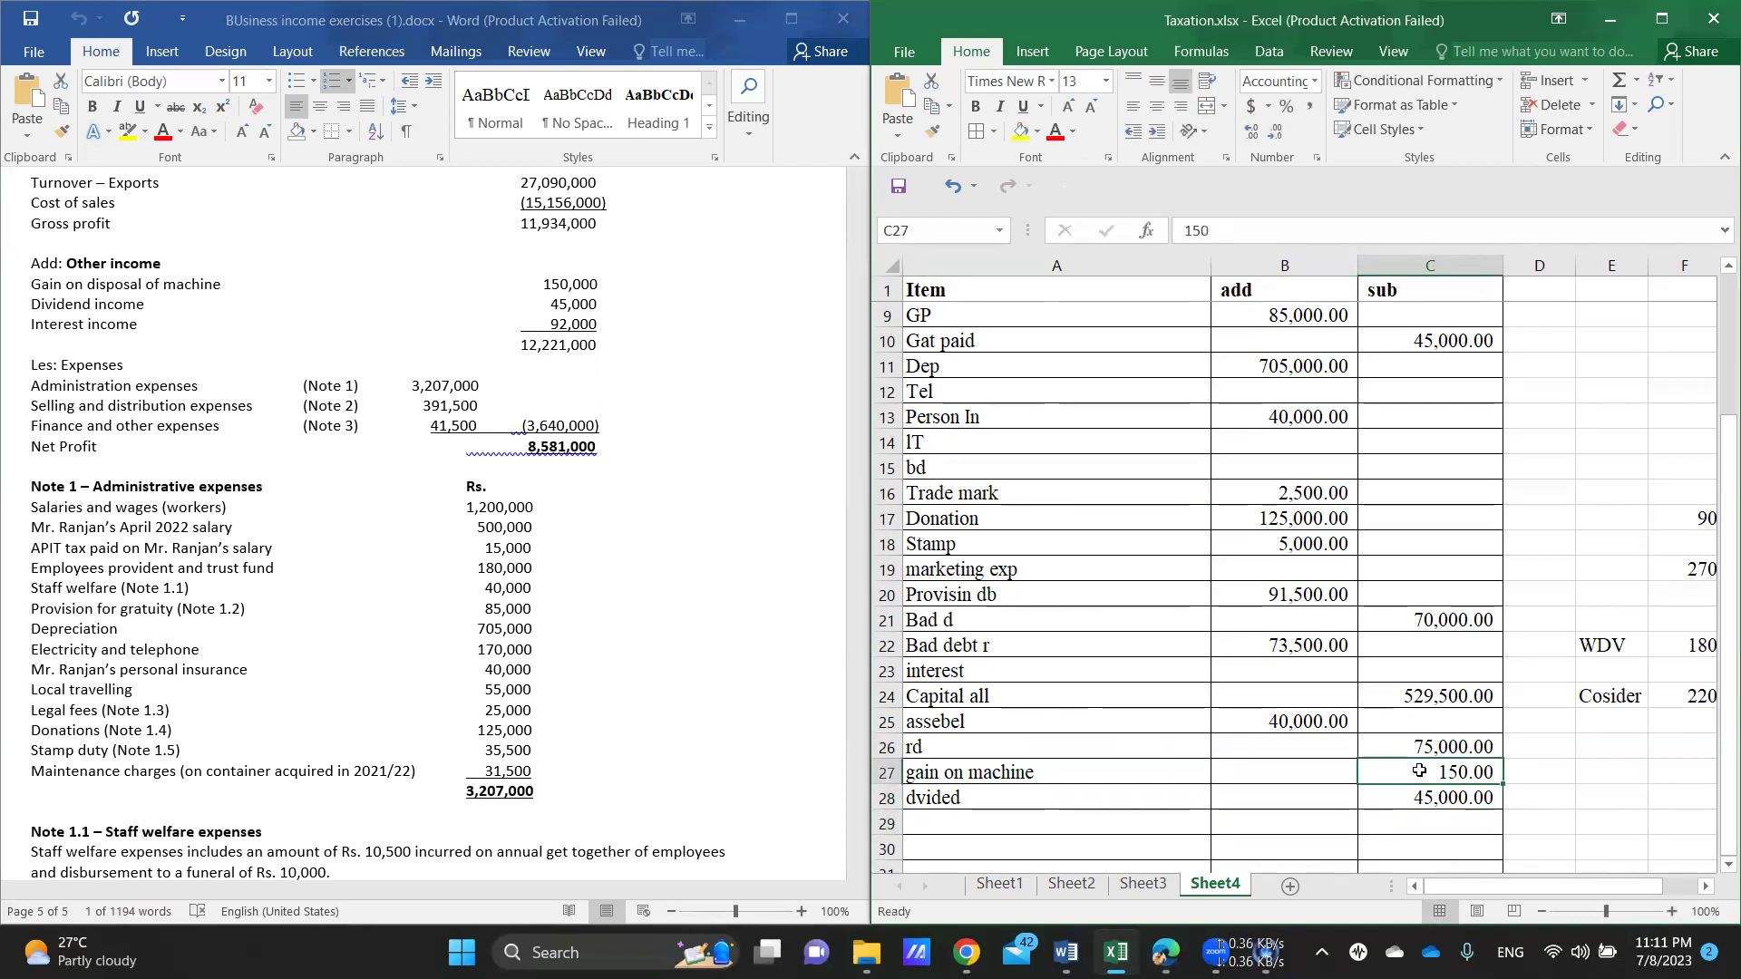
text(150000)
key(Return)
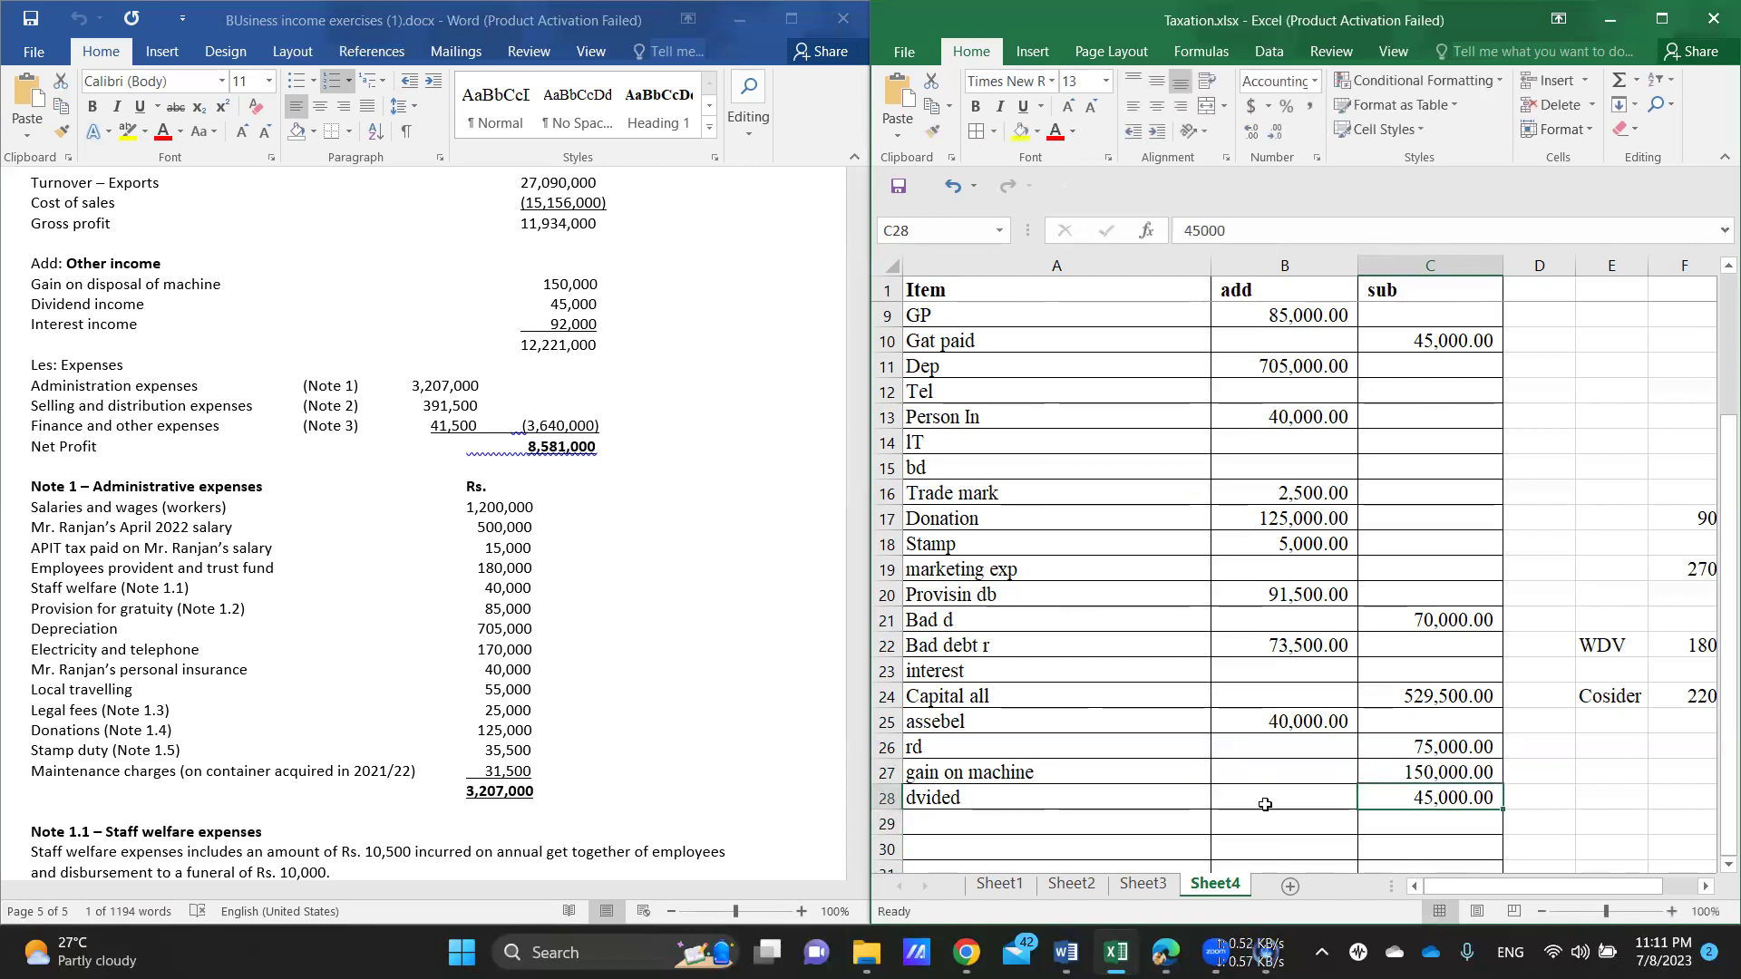
Step: Add a row 29 item named intsesrsg with 92000 in the sub column
click(1018, 824)
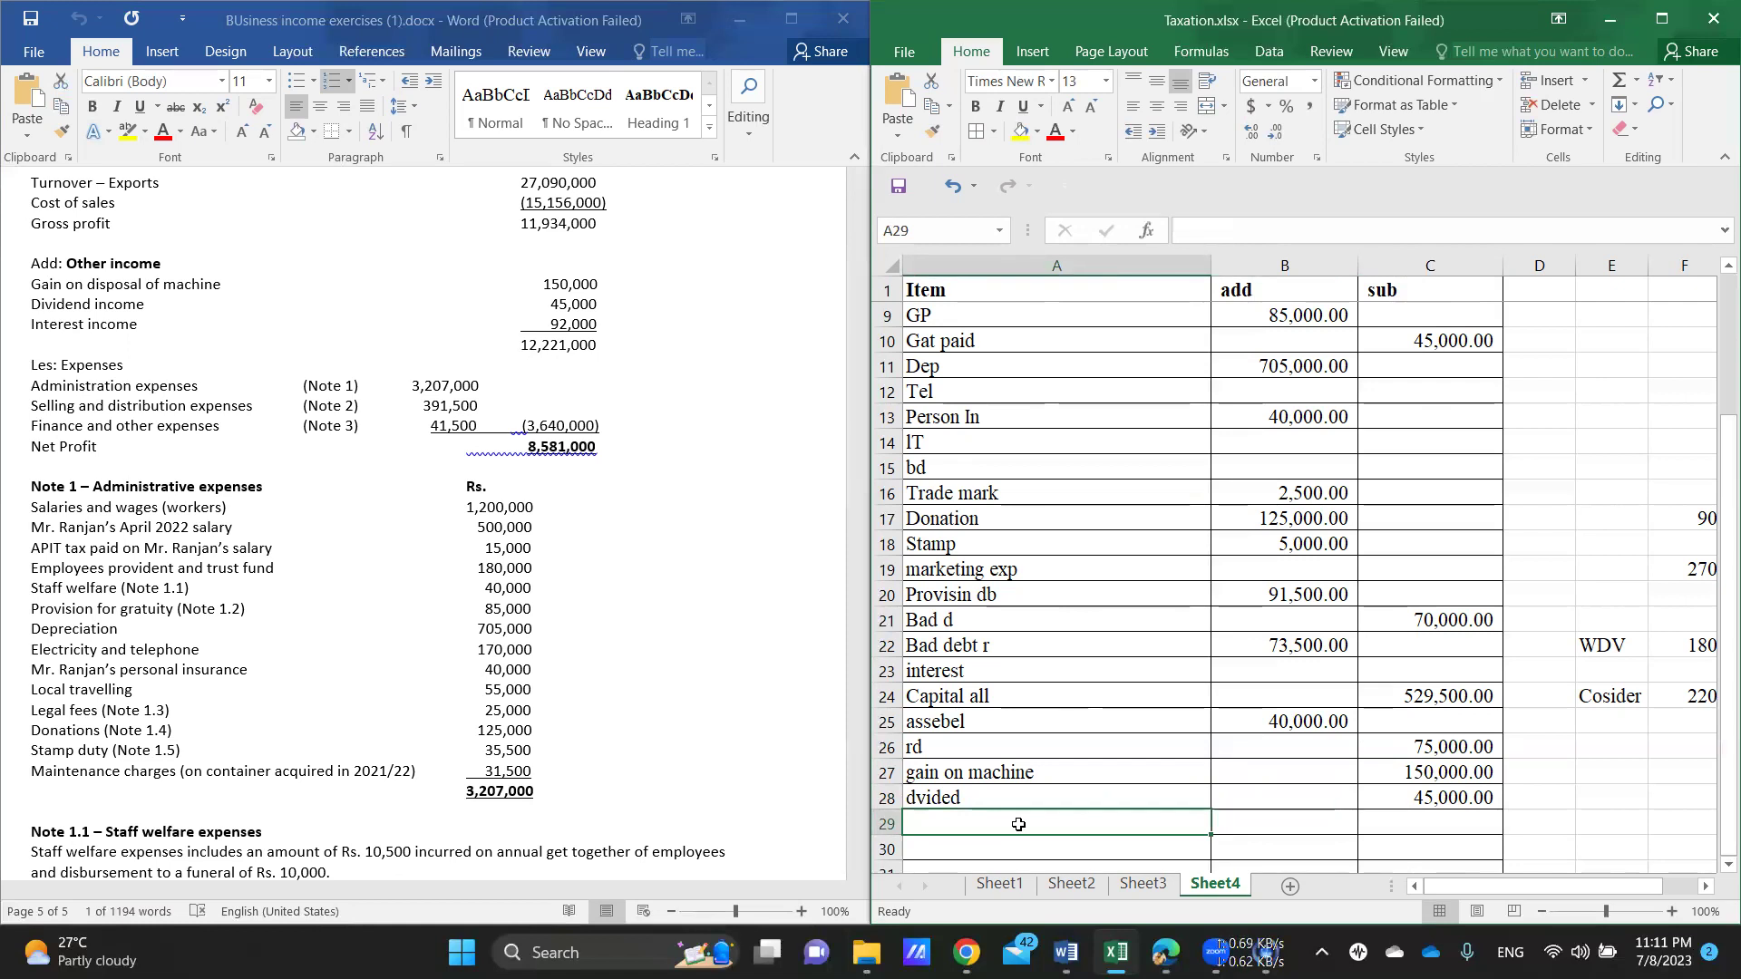
text(intsesrsg)
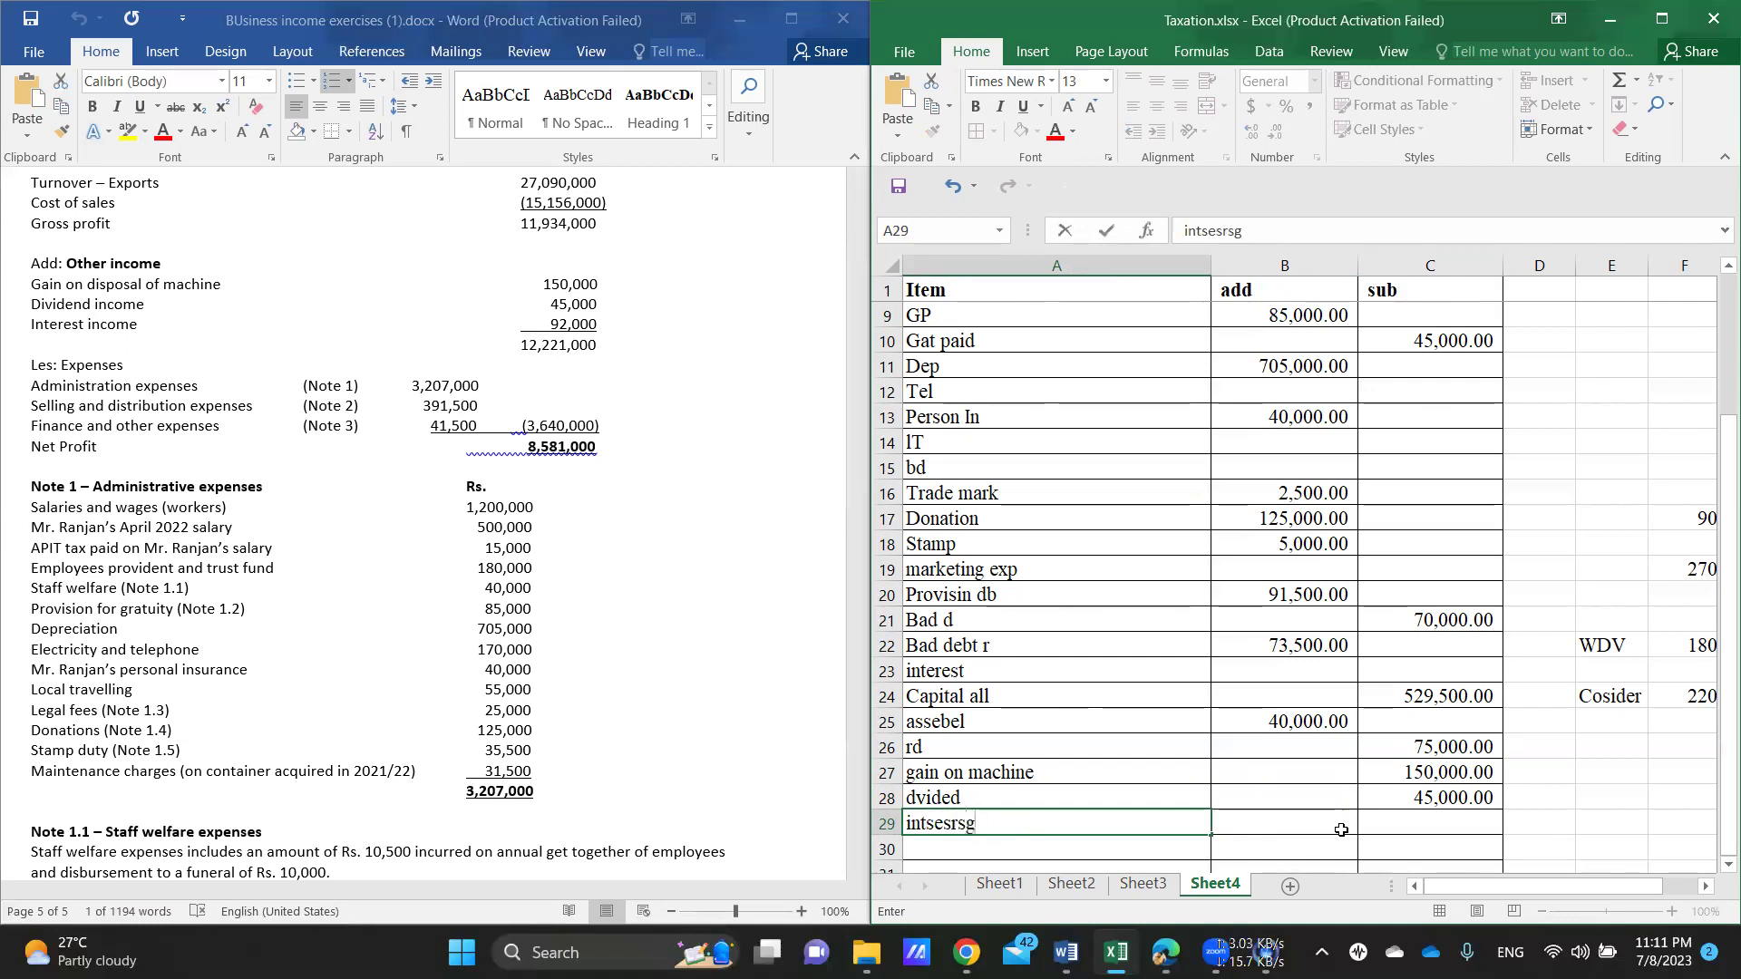
click(1374, 826)
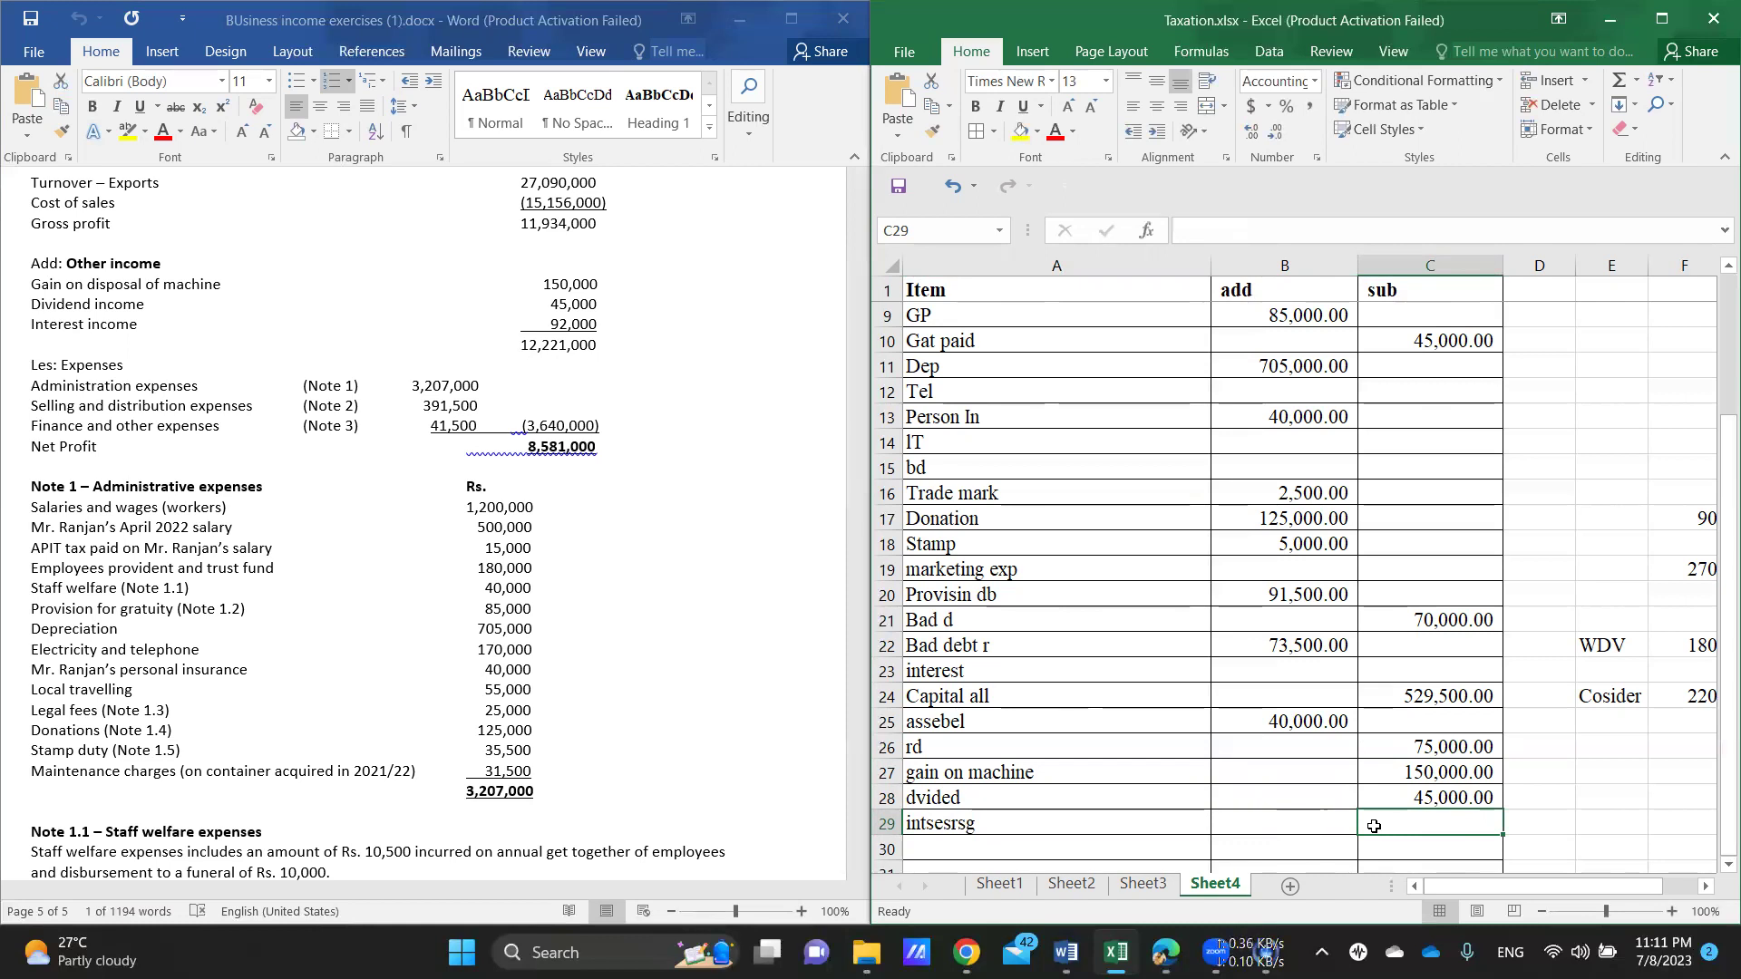
text(92000)
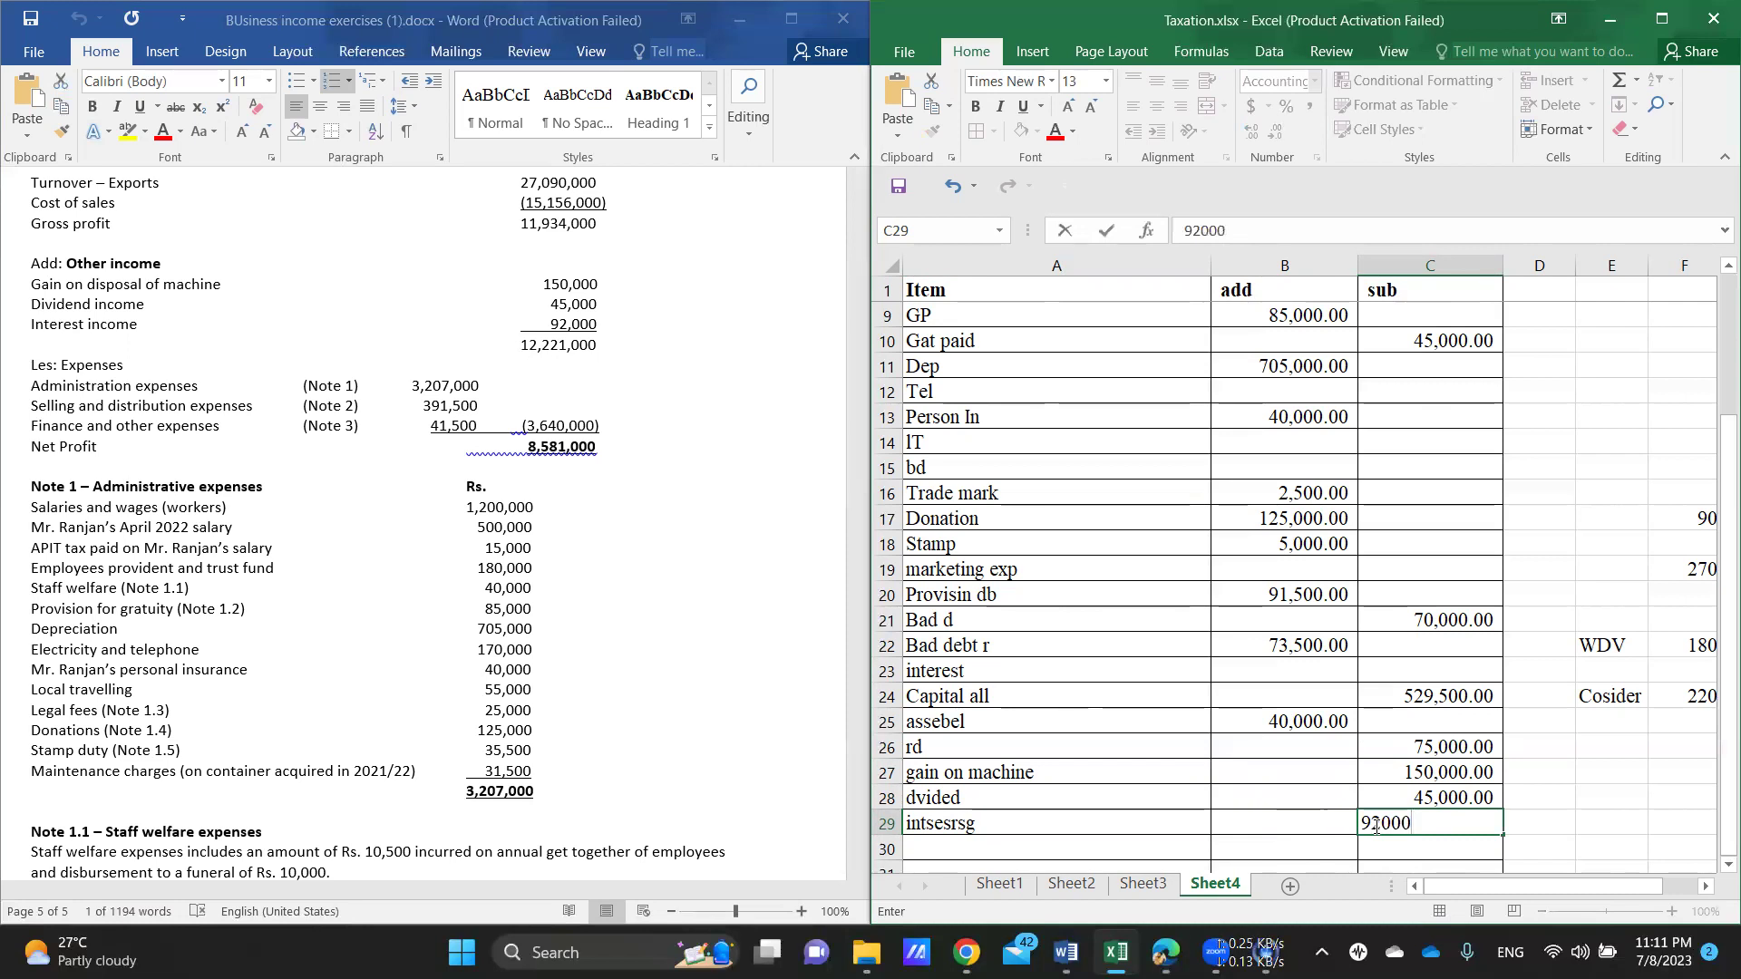
key(Return)
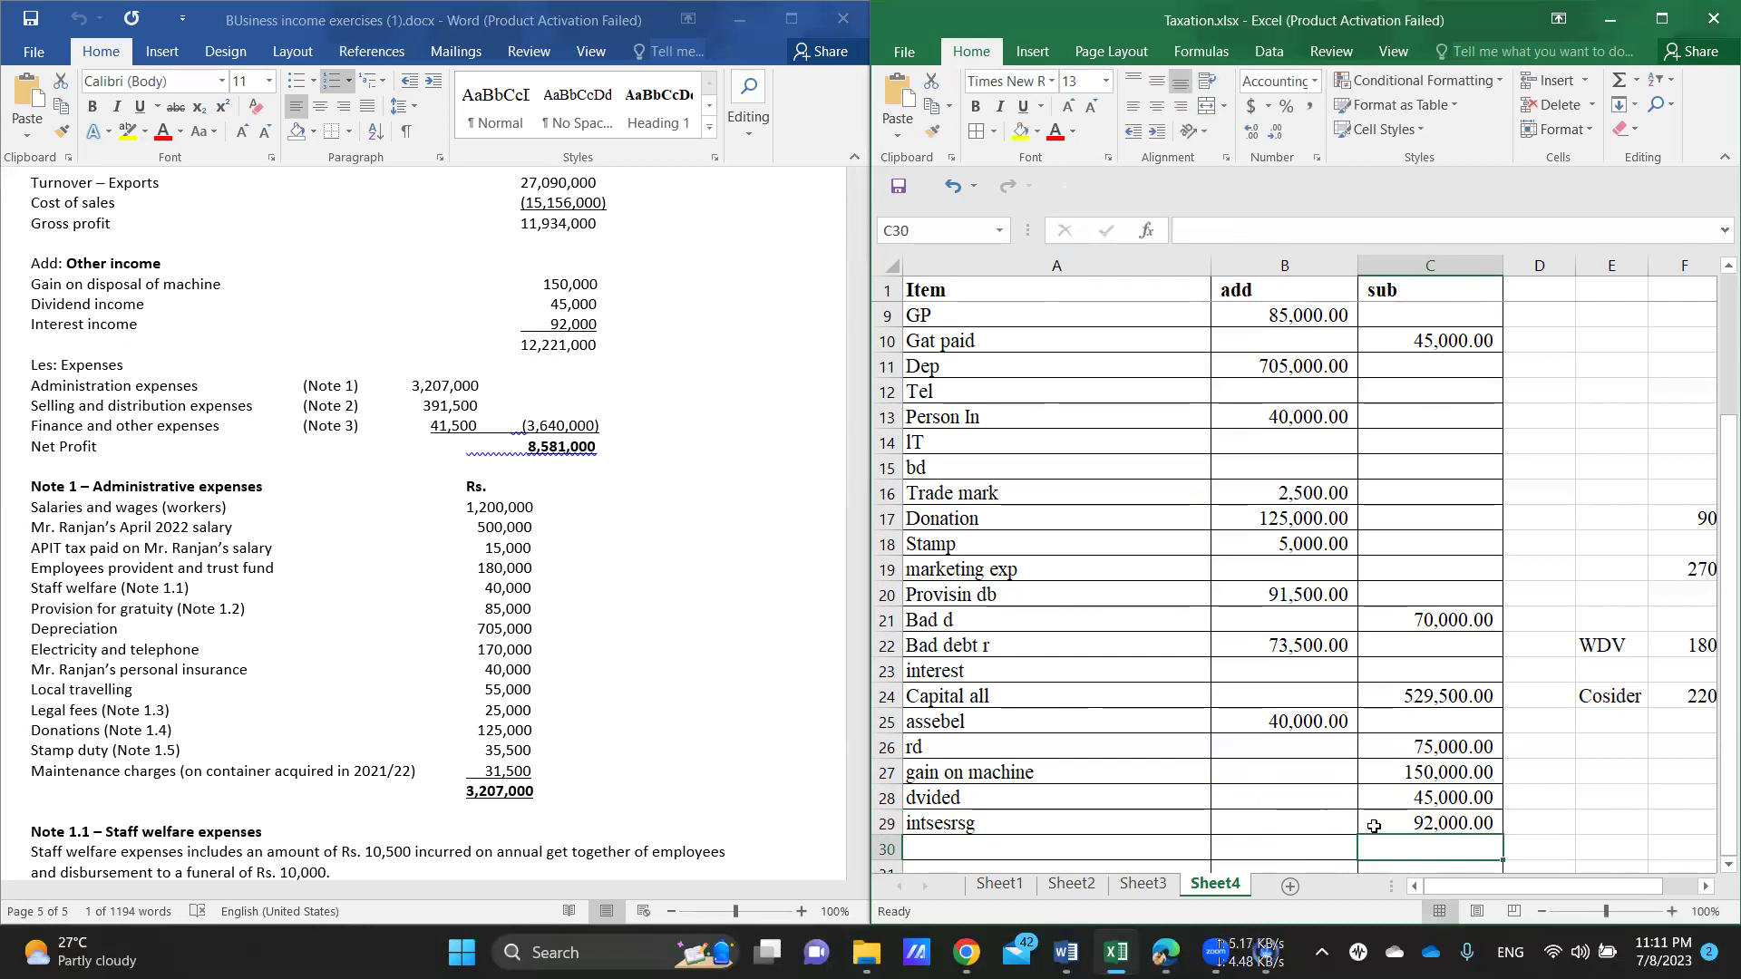
Step: Review Little Stars' income statement in Word and the upper rows of the adjustment schedule in Excel
scroll(213, 362, down, 1)
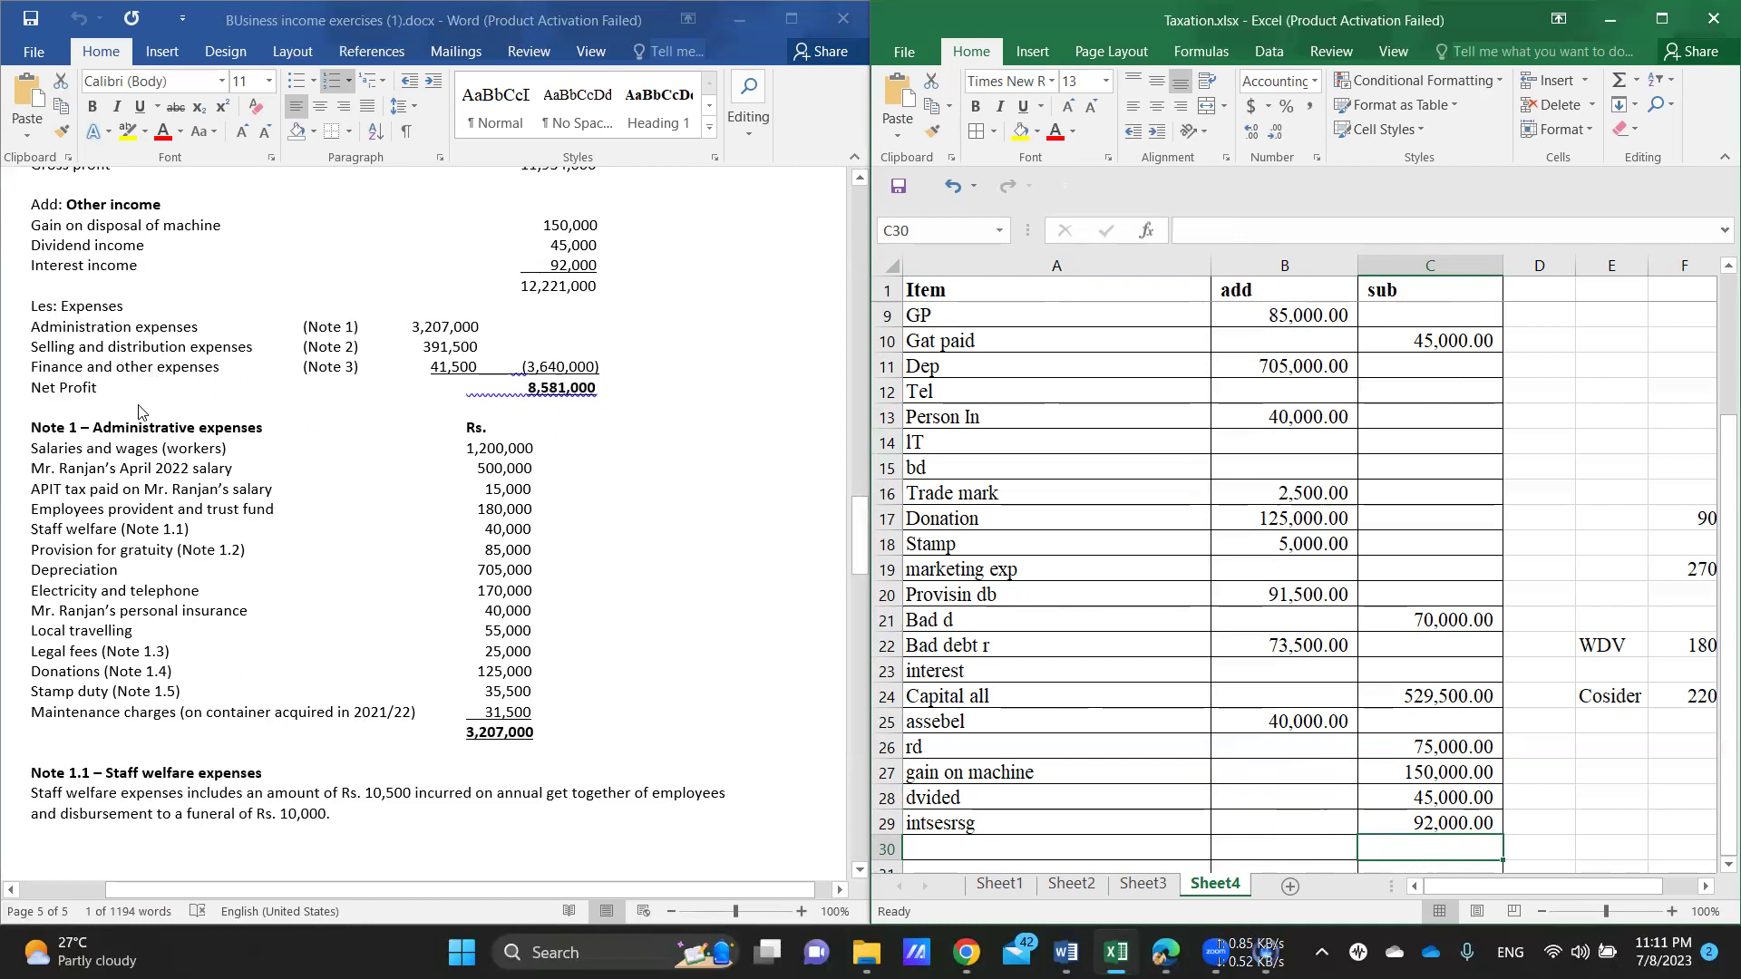
scroll(210, 277, up, 3)
scroll(207, 278, up, 1)
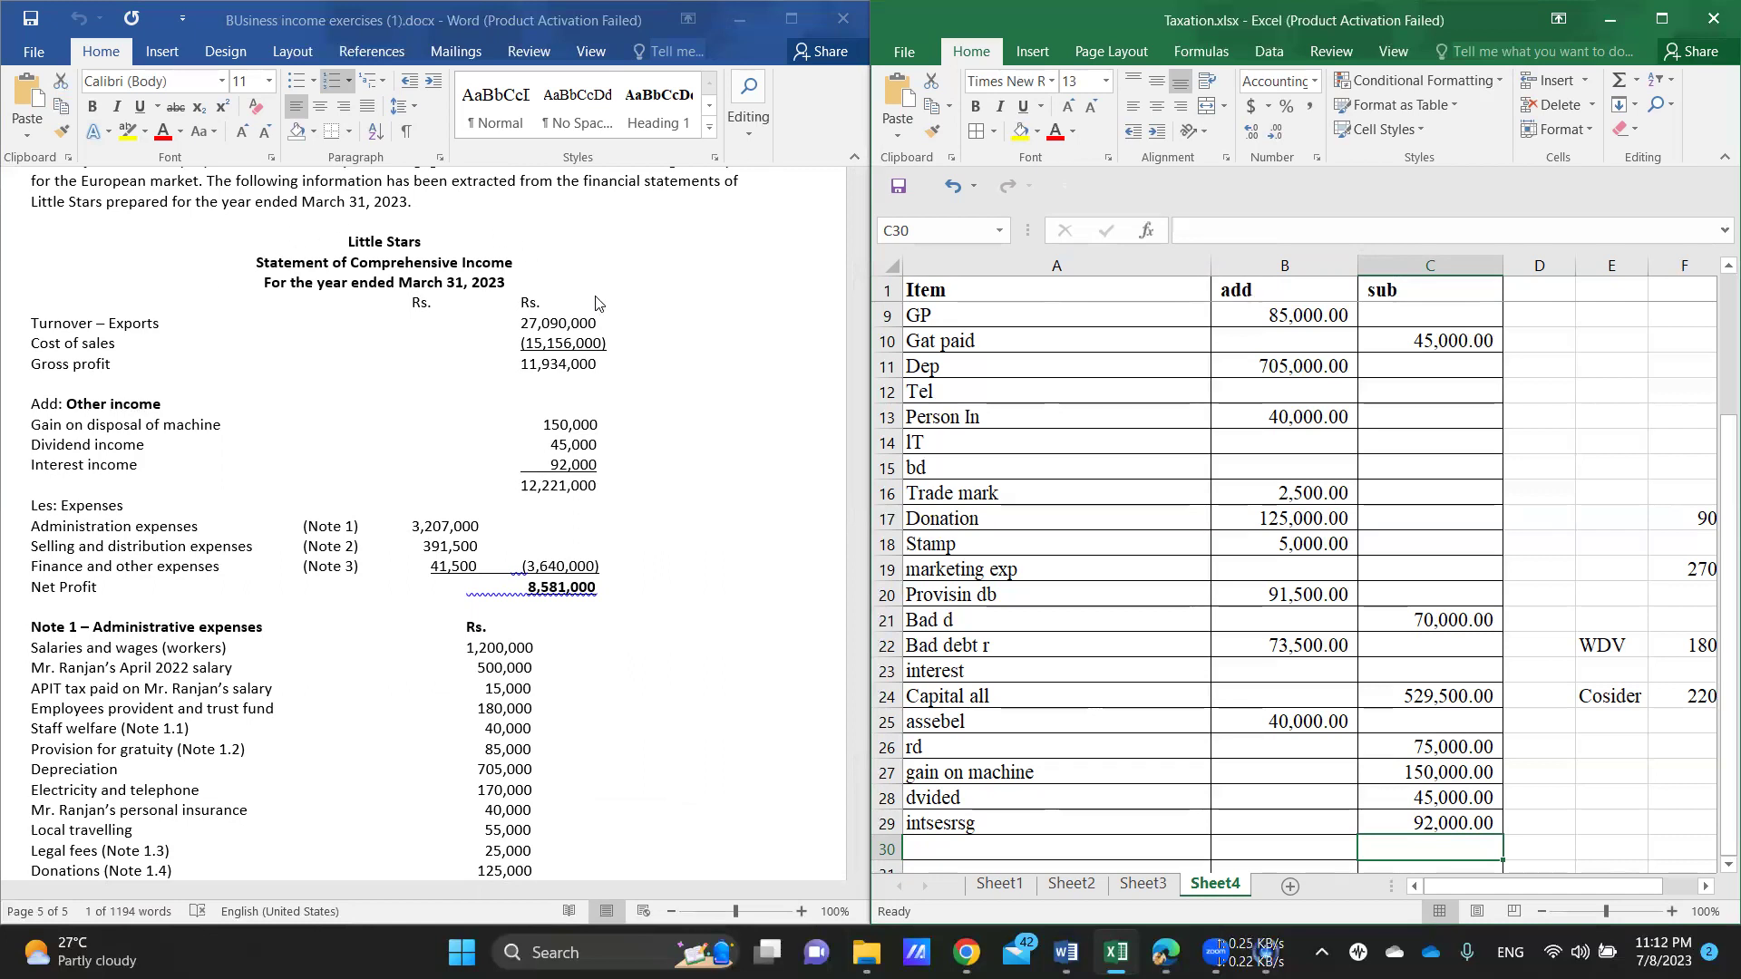
scroll(1181, 454, down, 1)
scroll(1182, 455, up, 3)
scroll(1181, 454, up, 1)
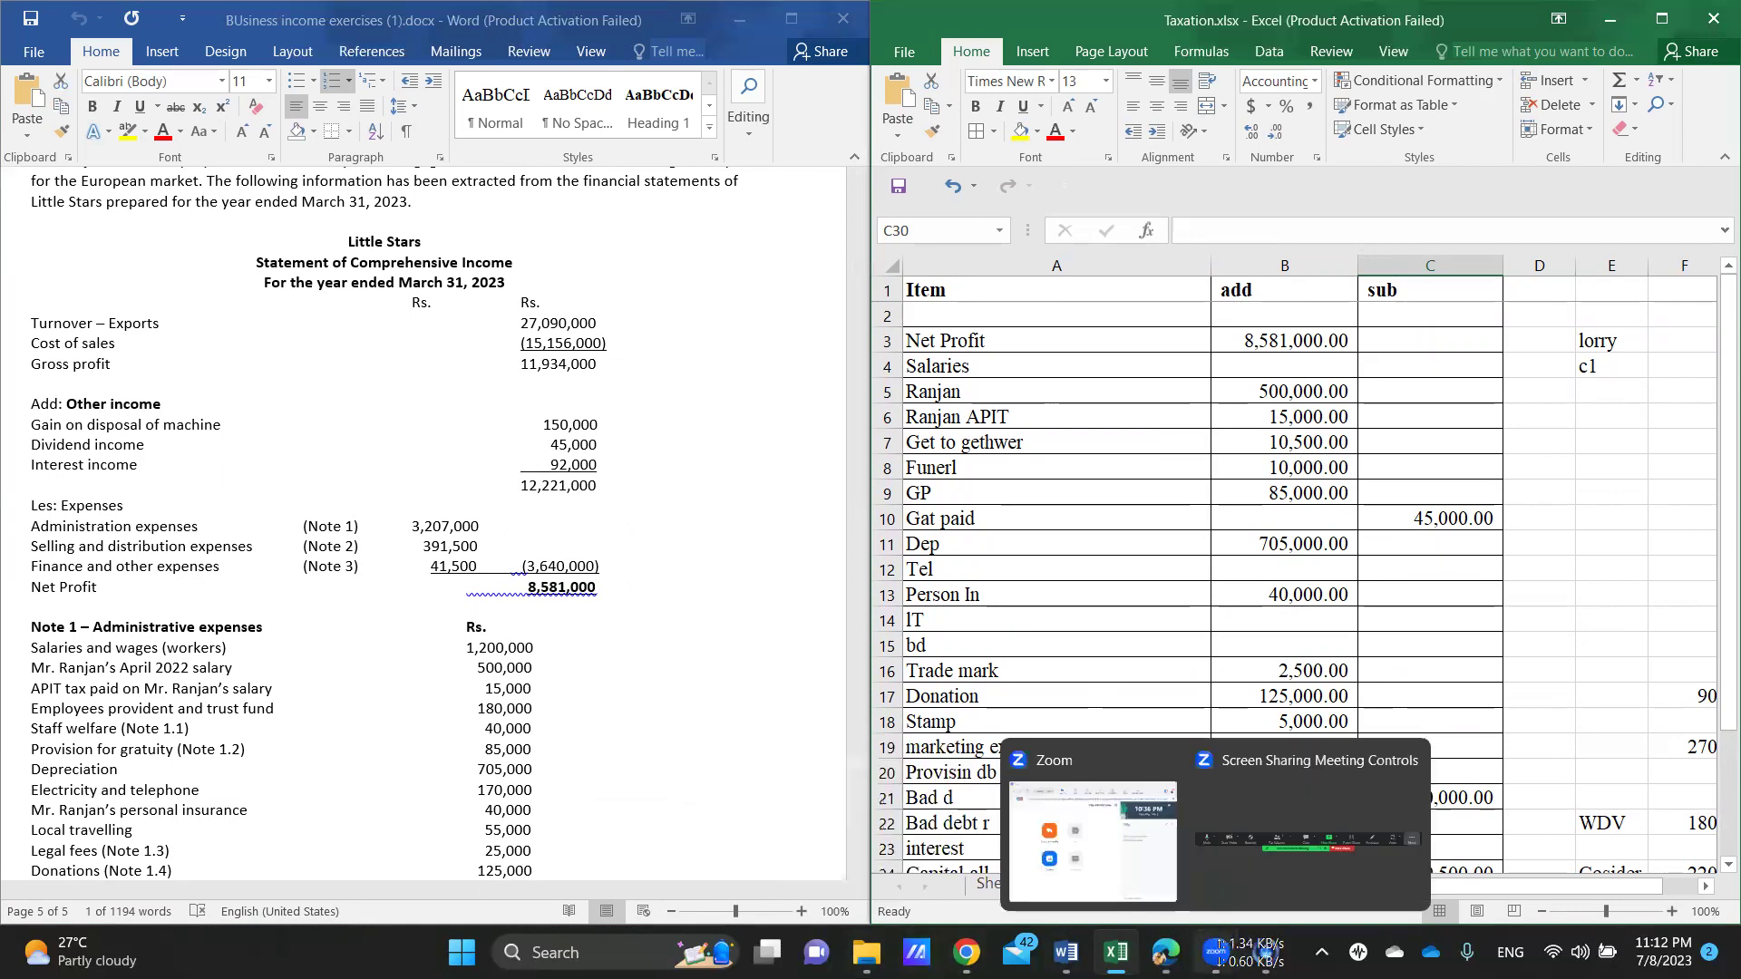
Step: Switch to the Other Income and taxable income Word document and mark Assessable Income from Employment as w1 and from Business as w2
mouse_move(1067, 952)
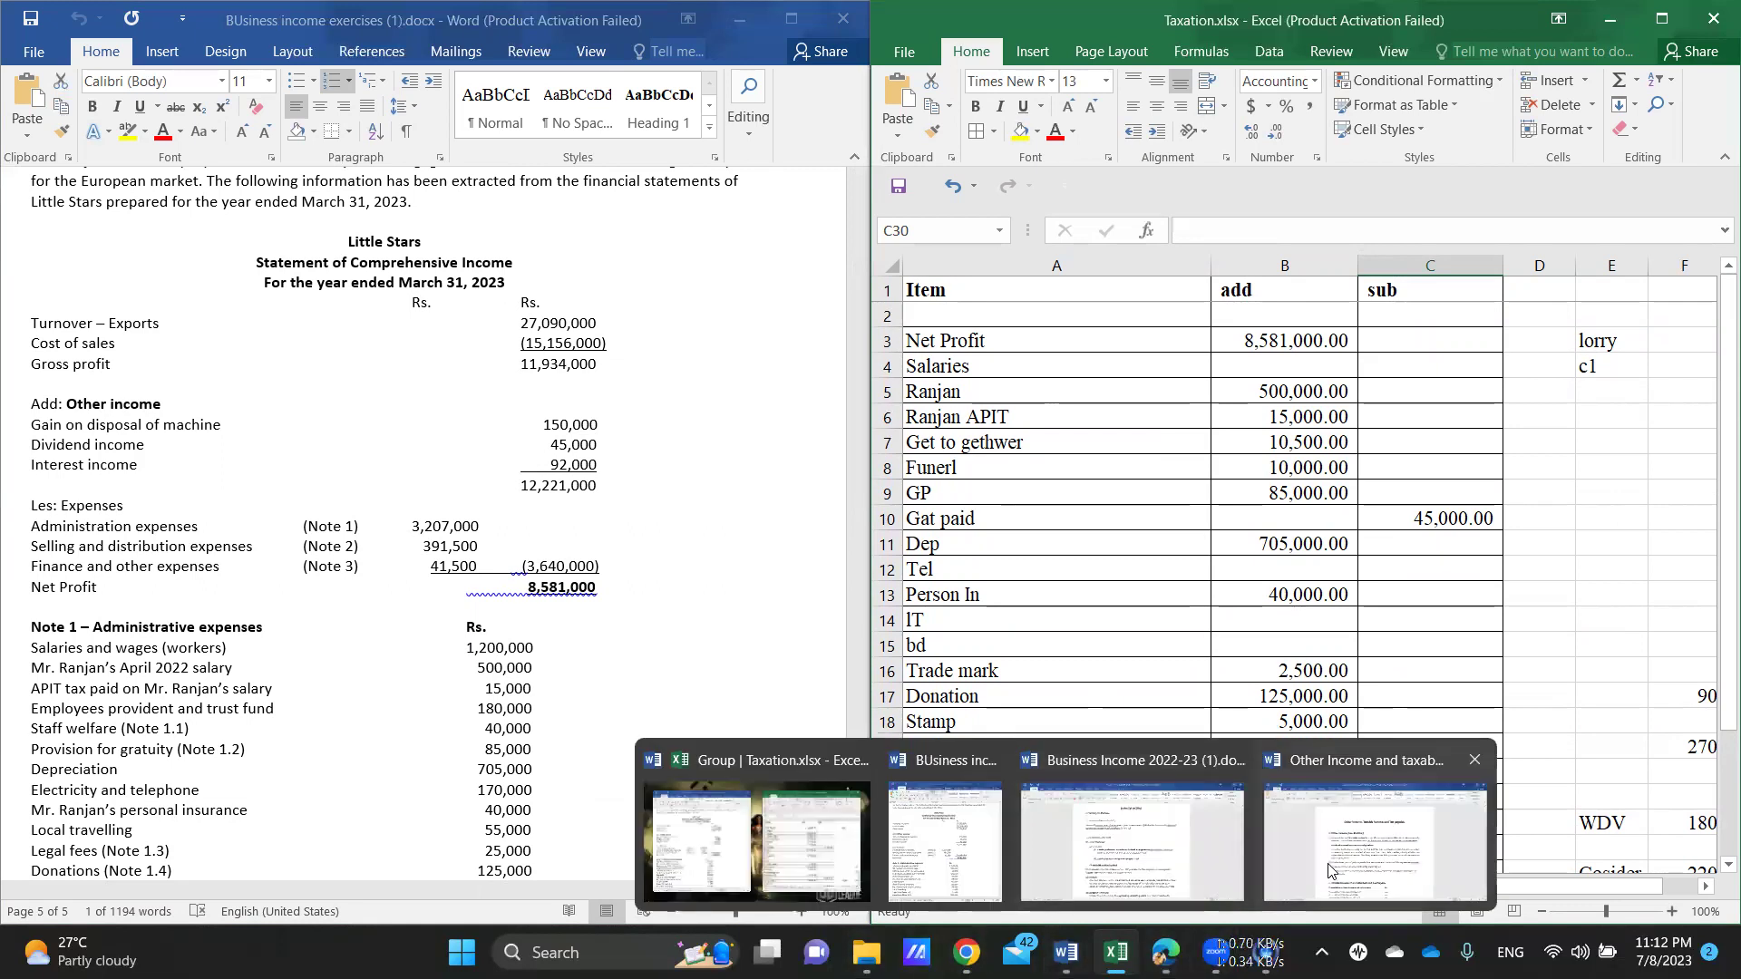
click(1374, 839)
scroll(1060, 689, down, 3)
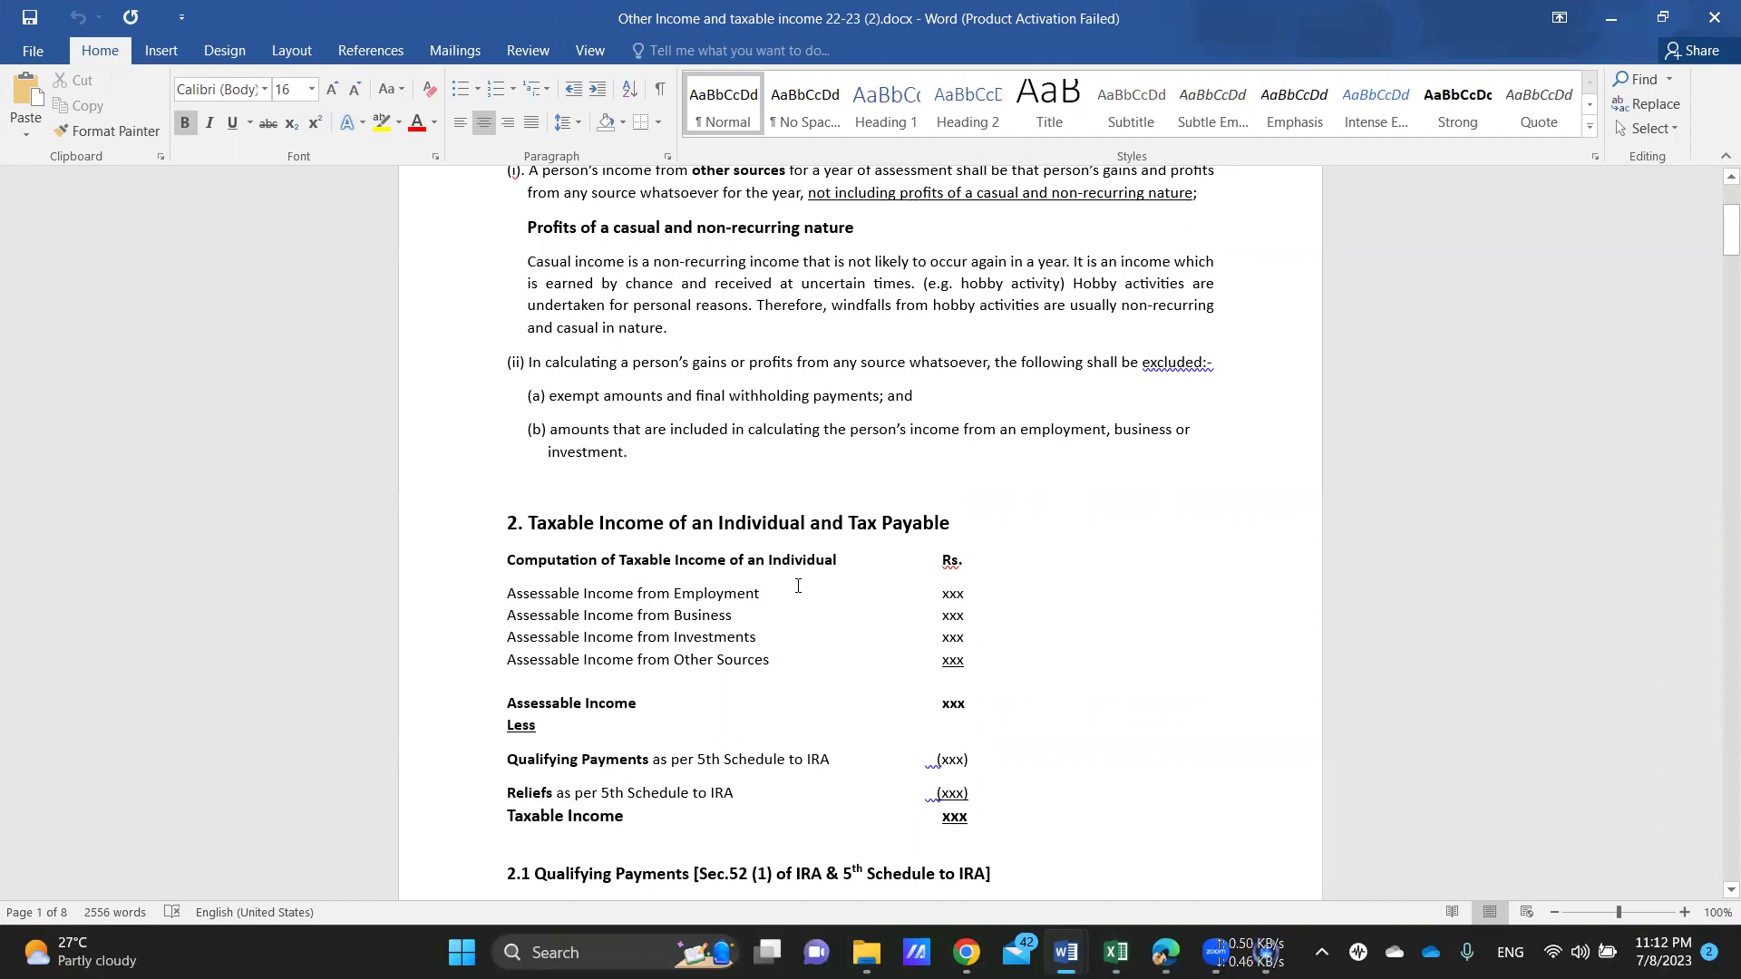
click(761, 593)
text(w1)
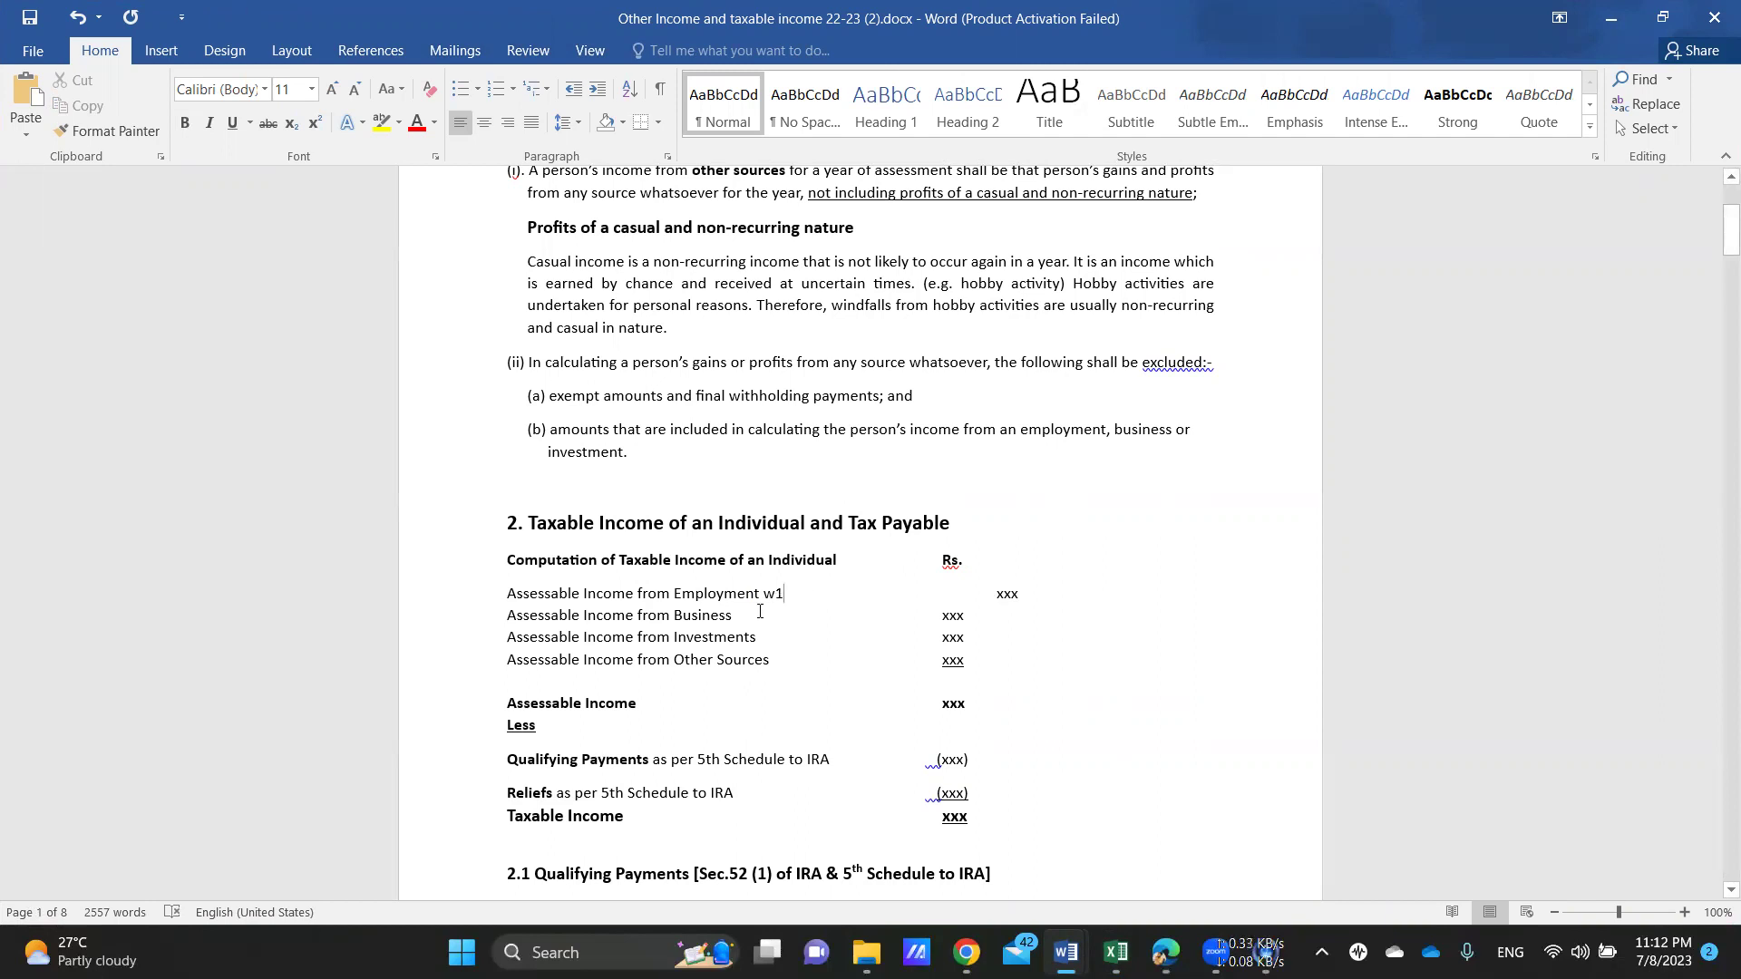
text(w2)
Step: Switch to the Taxation workbook in Excel to review the adjustment schedule's lower rows, then return to the taxable income notes in Word
mouse_move(1116, 952)
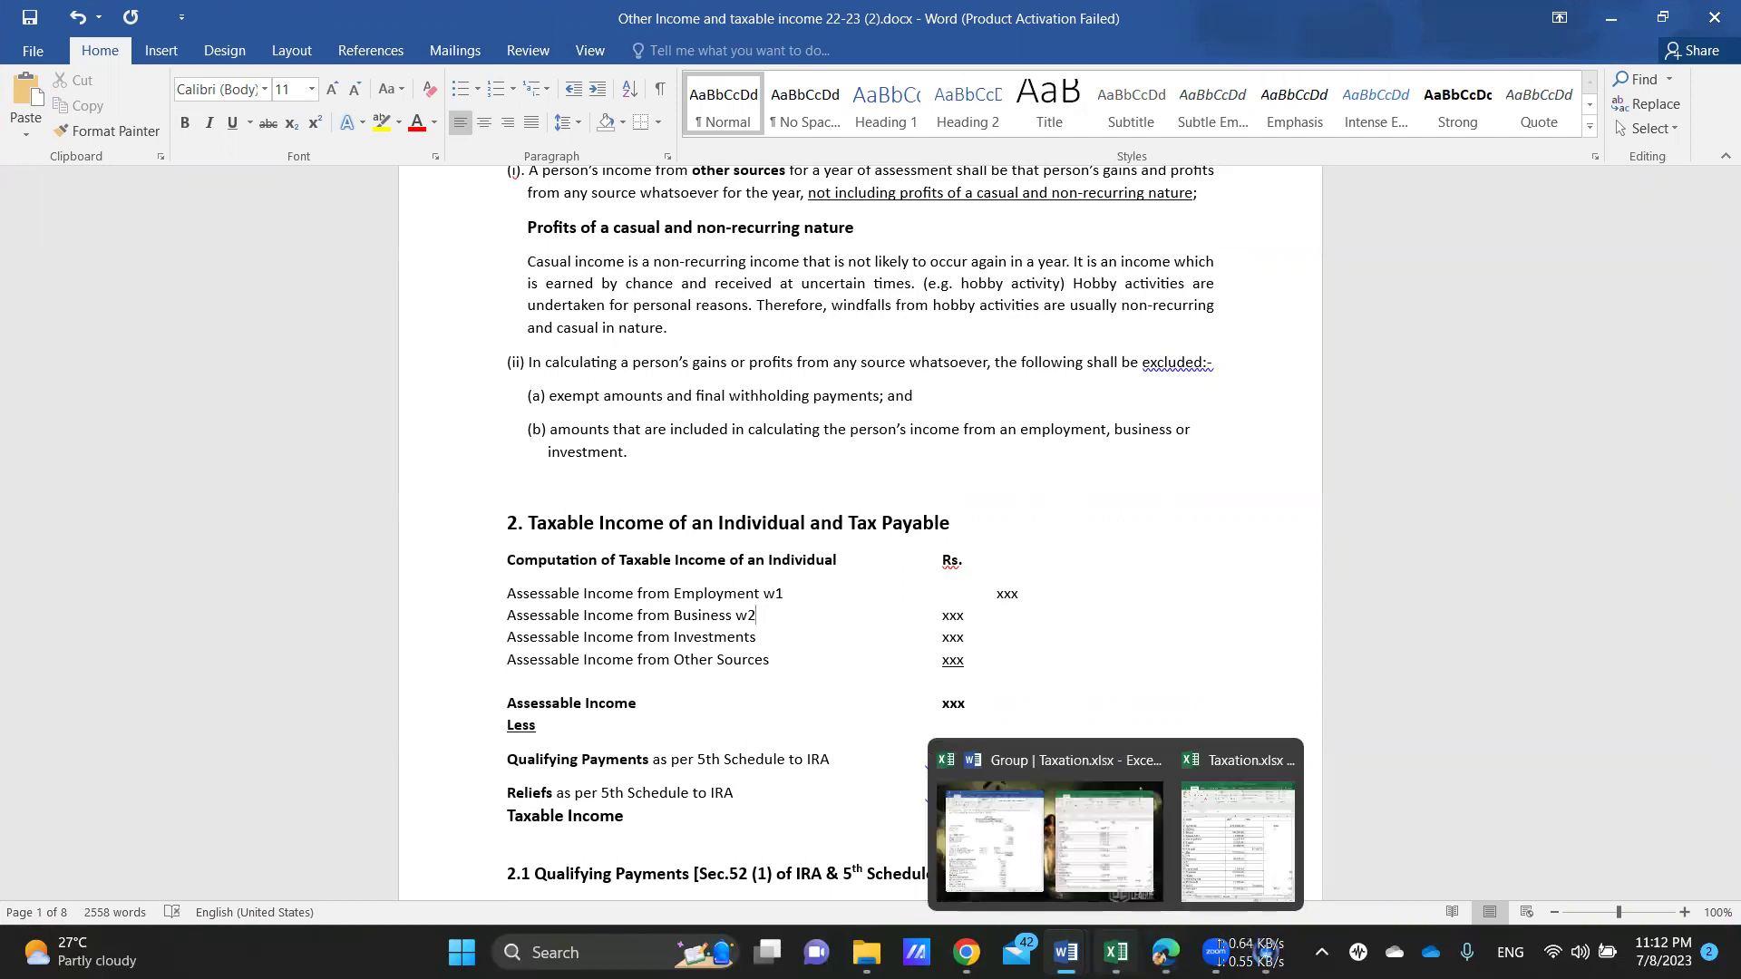
click(1228, 844)
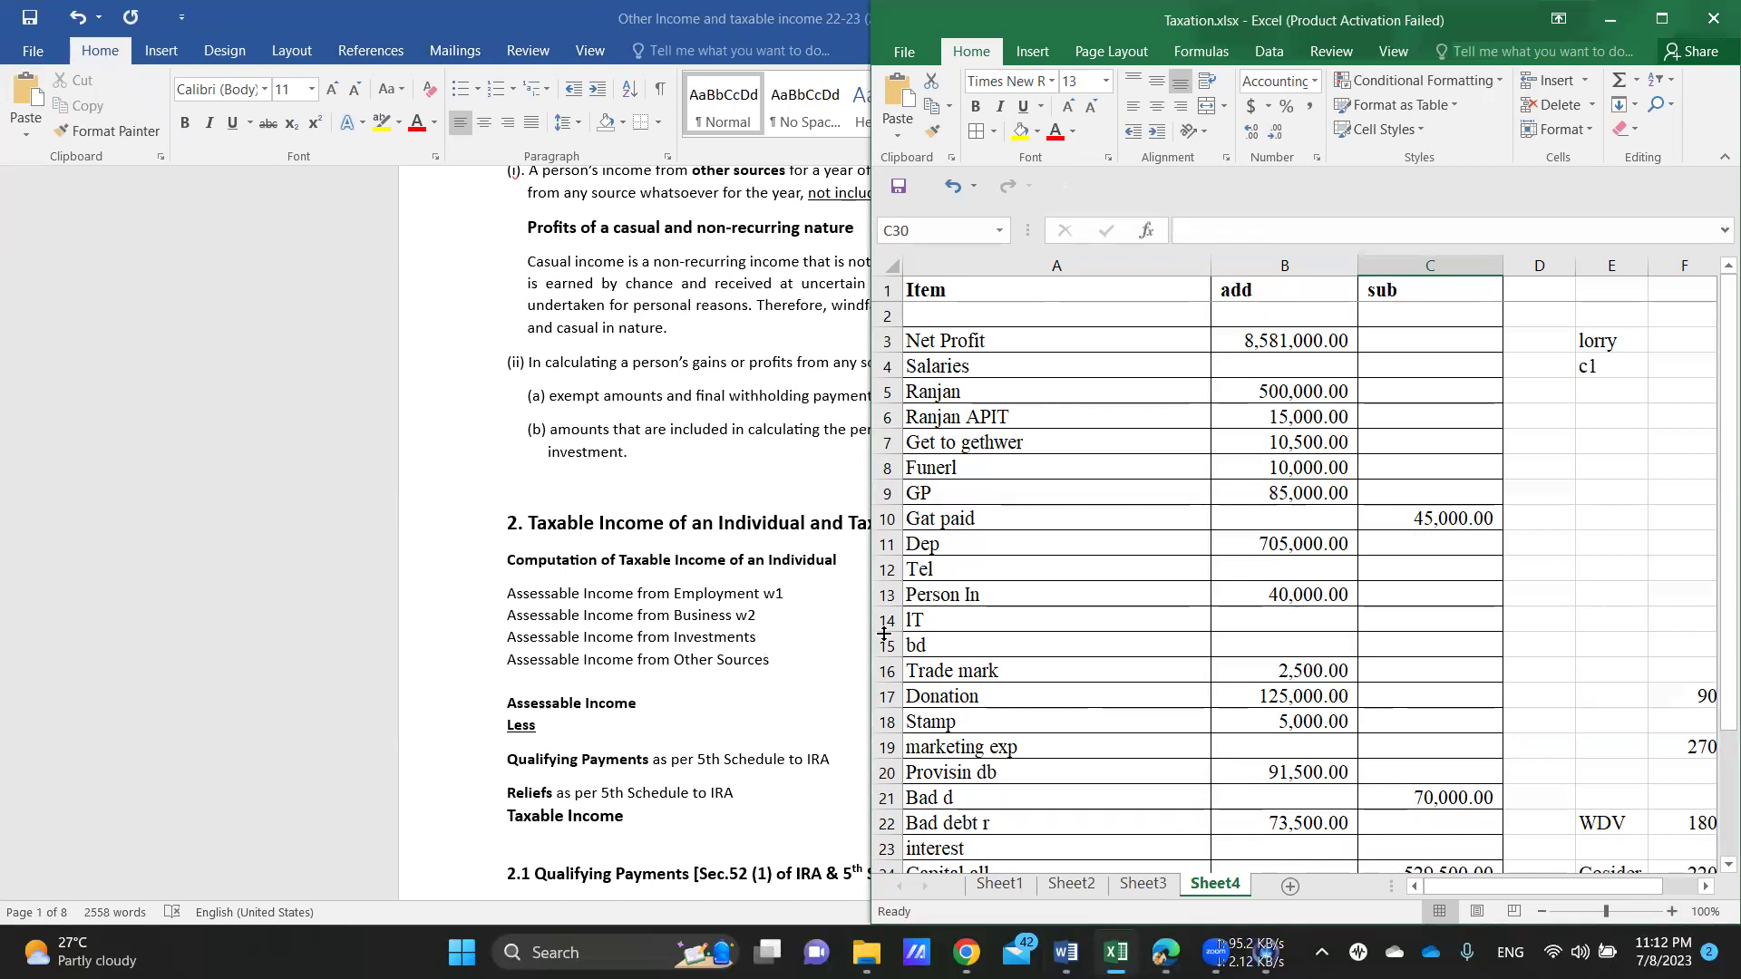
scroll(1335, 575, down, 6)
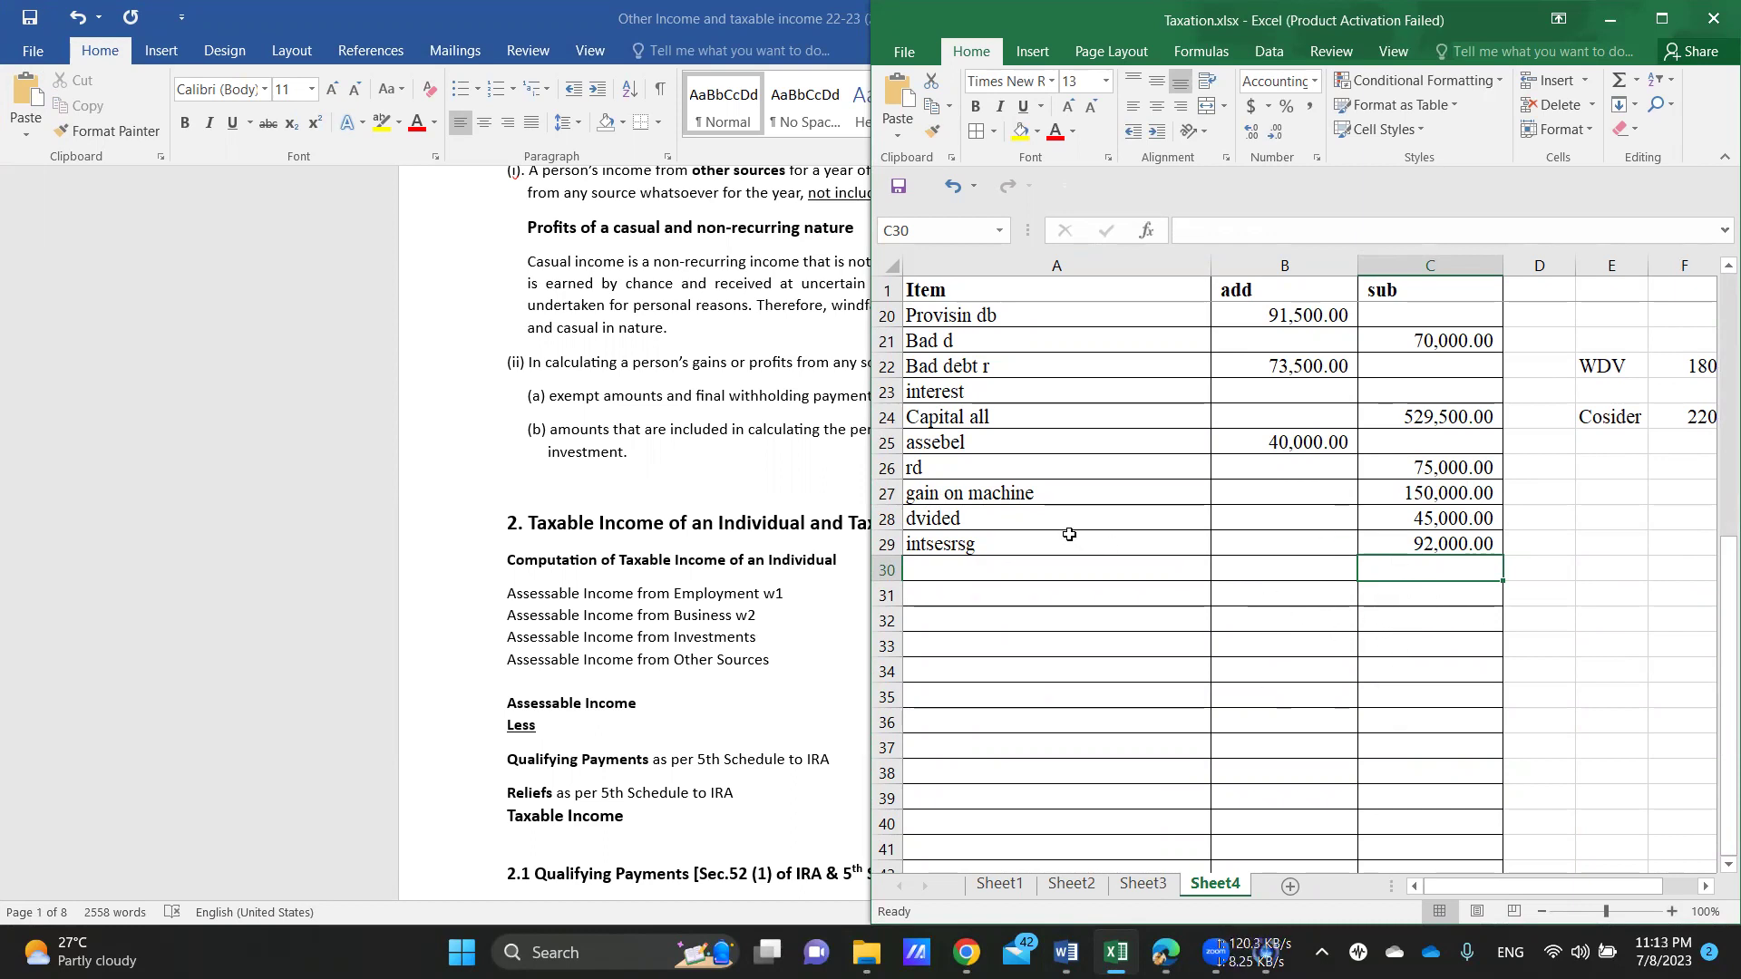
click(783, 522)
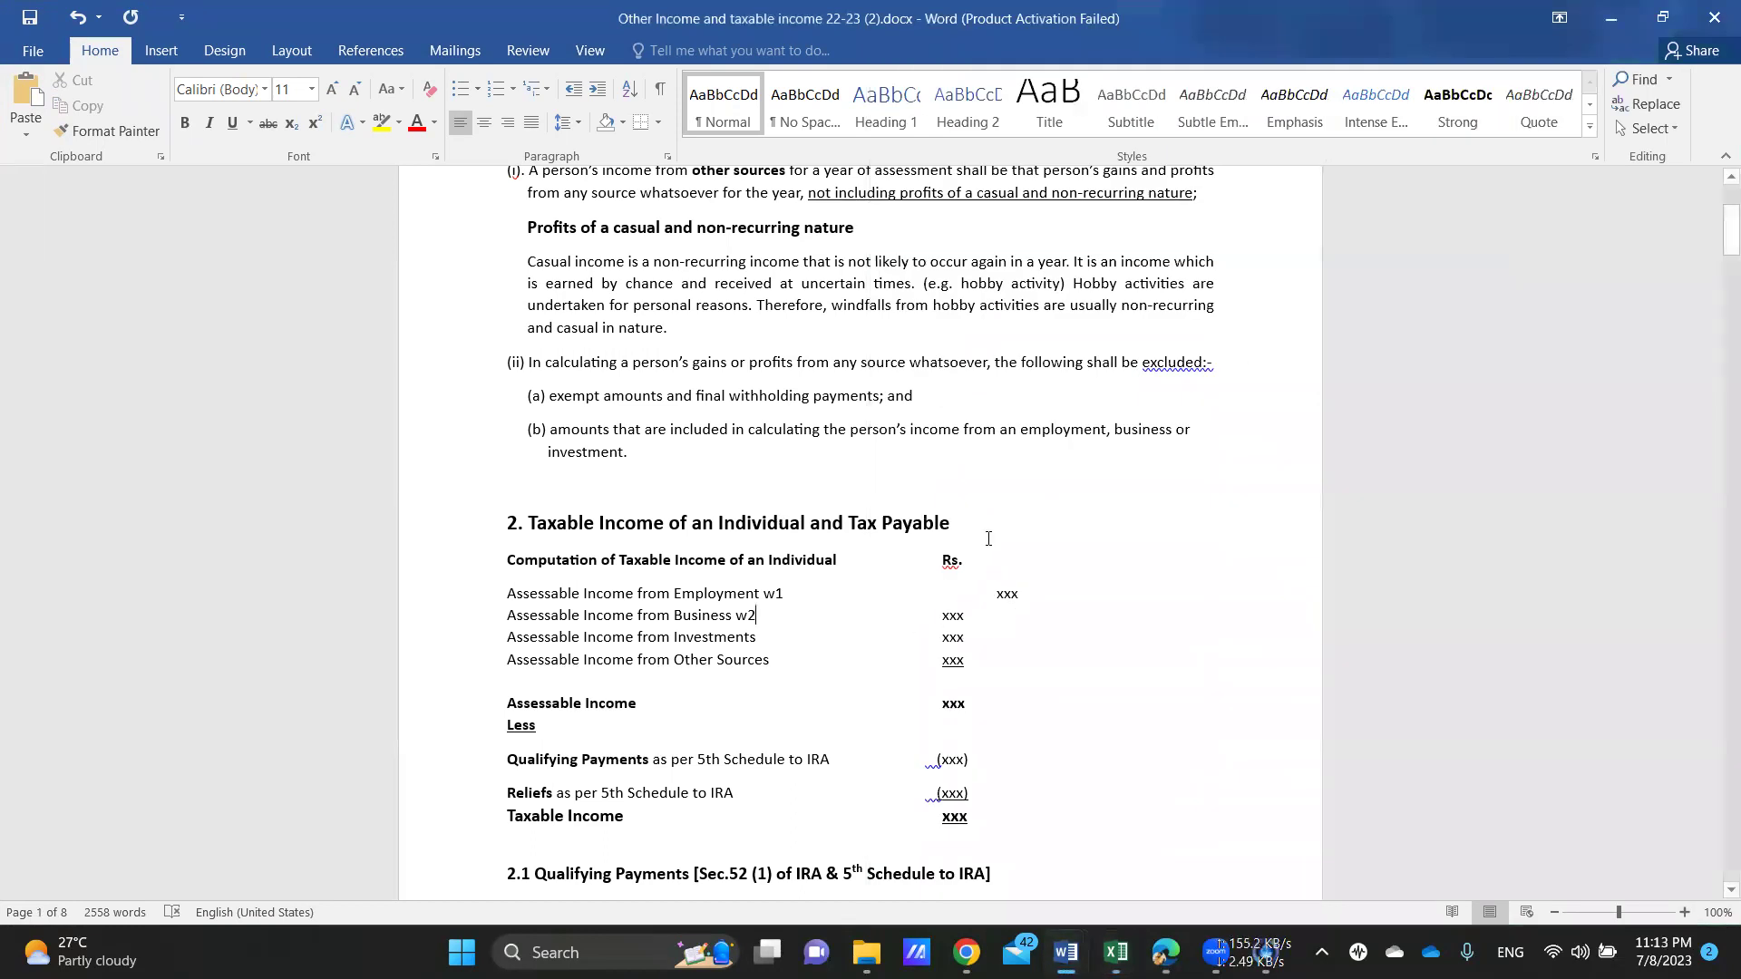